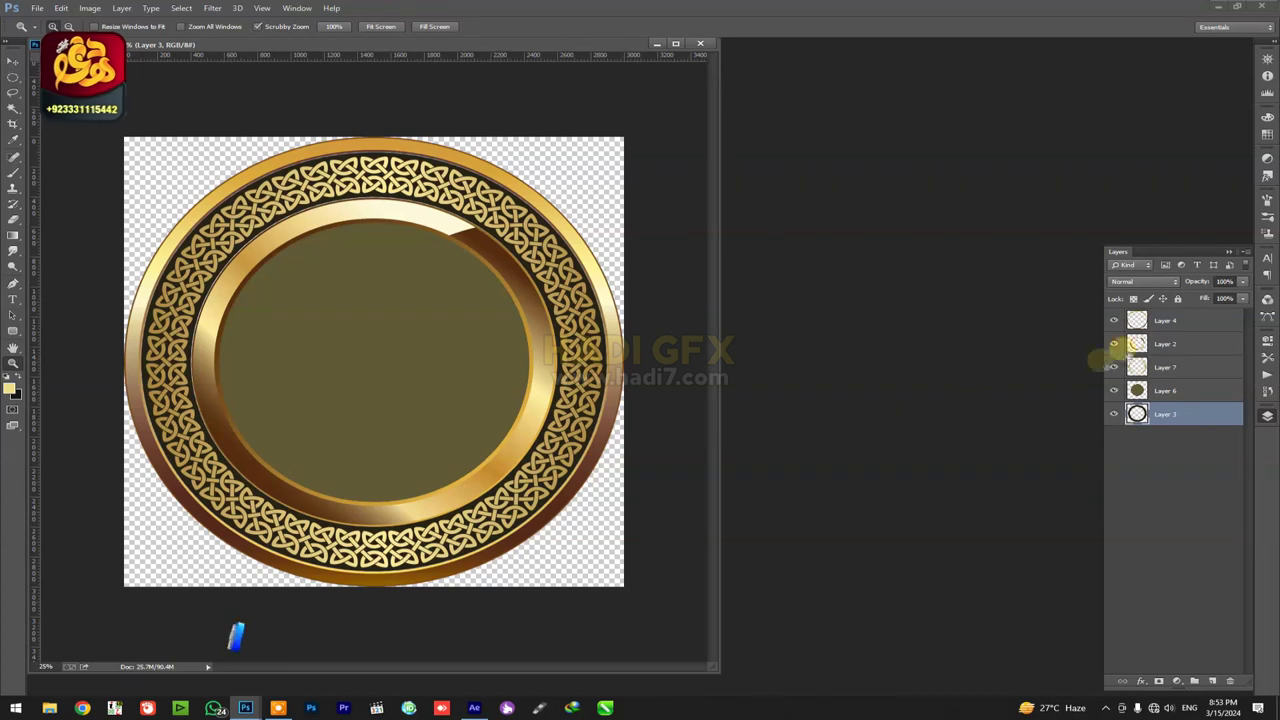
Rename Photoshop's Layer 4 to Big Frame and make a work path from its rim selection.
click(1167, 323)
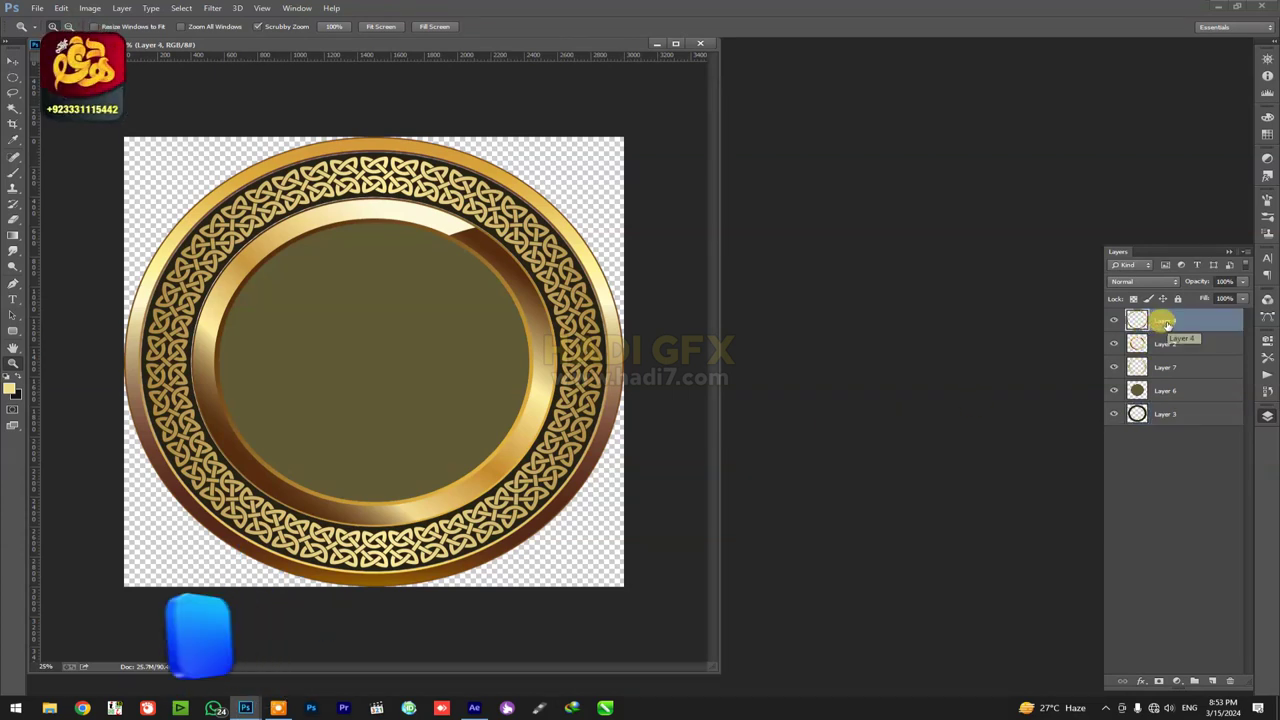
double_click(1165, 321)
text(Big Fra)
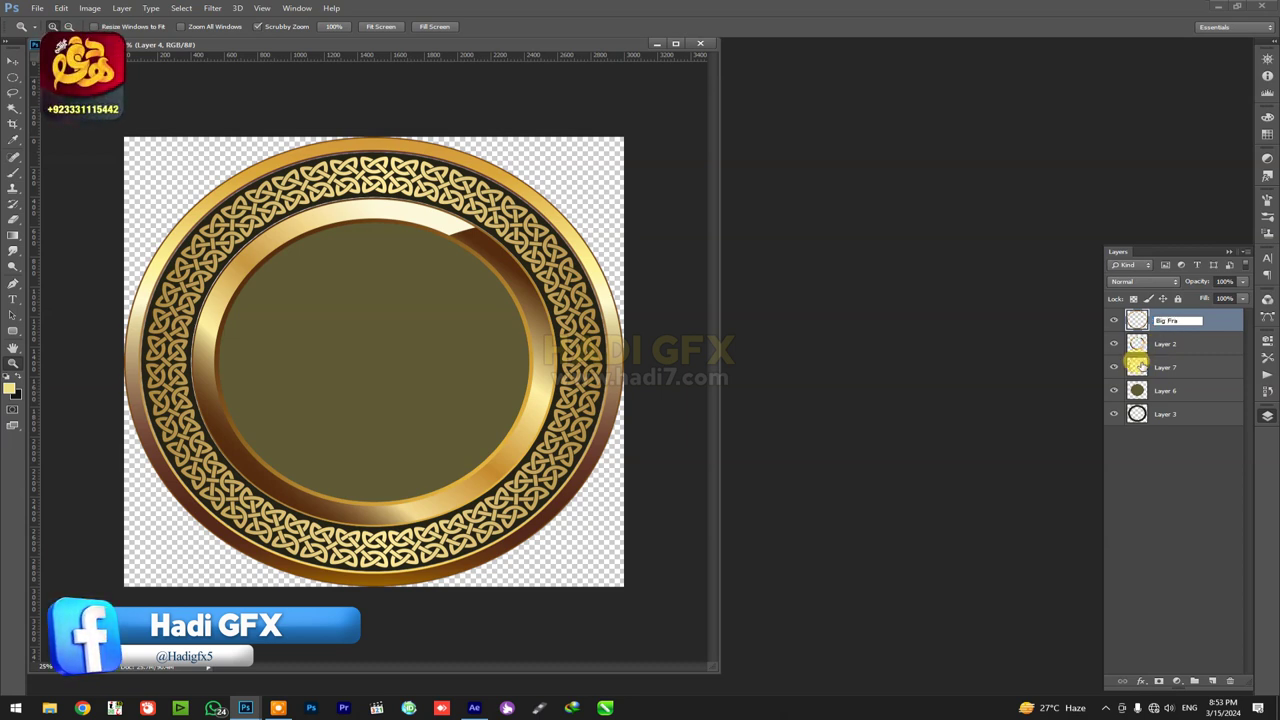
text(me)
key(Return)
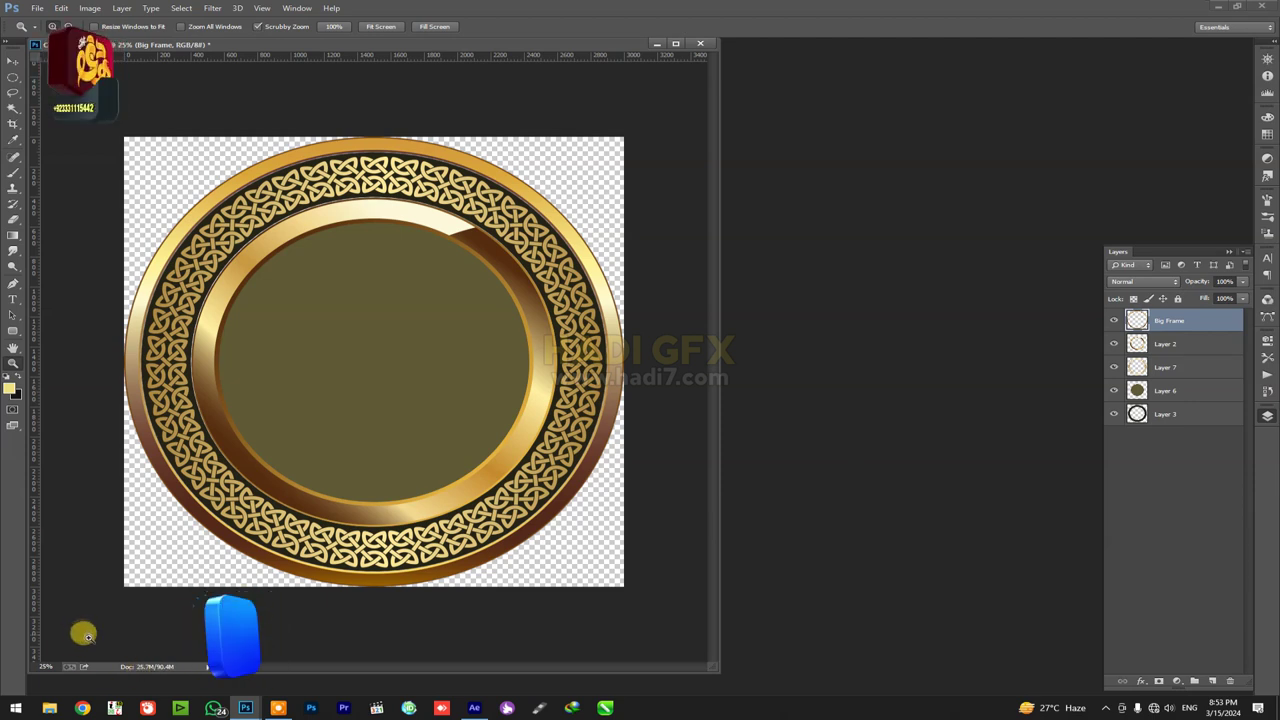
click(1267, 318)
click(1174, 352)
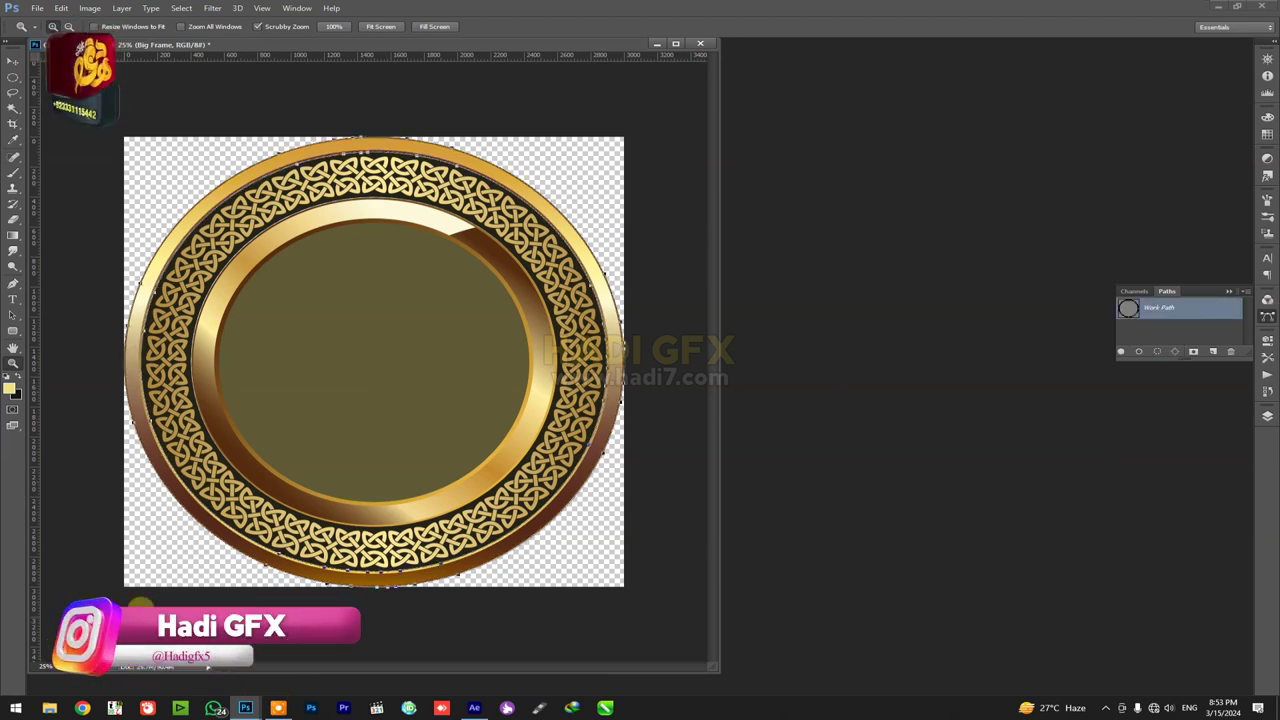
Add a new solid named Big Frame to the After Effects composition.
click(474, 708)
right_click(161, 591)
mouse_move(177, 447)
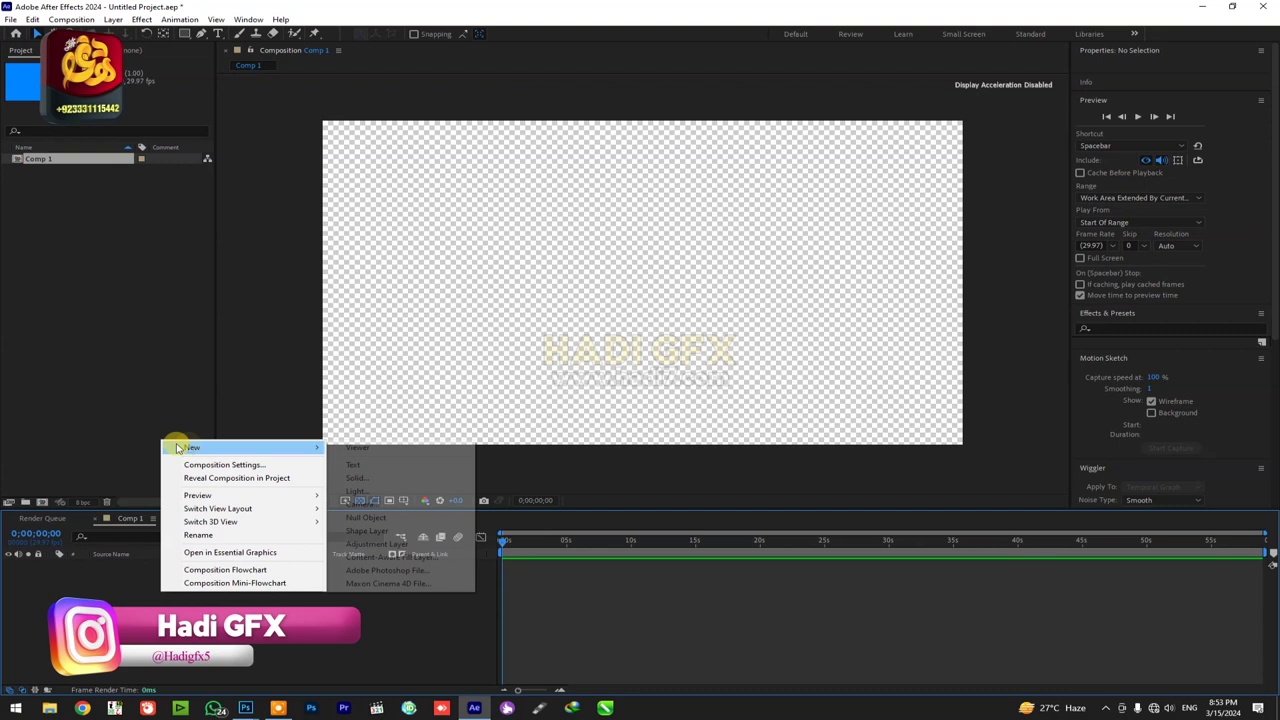
click(358, 463)
text(Bi)
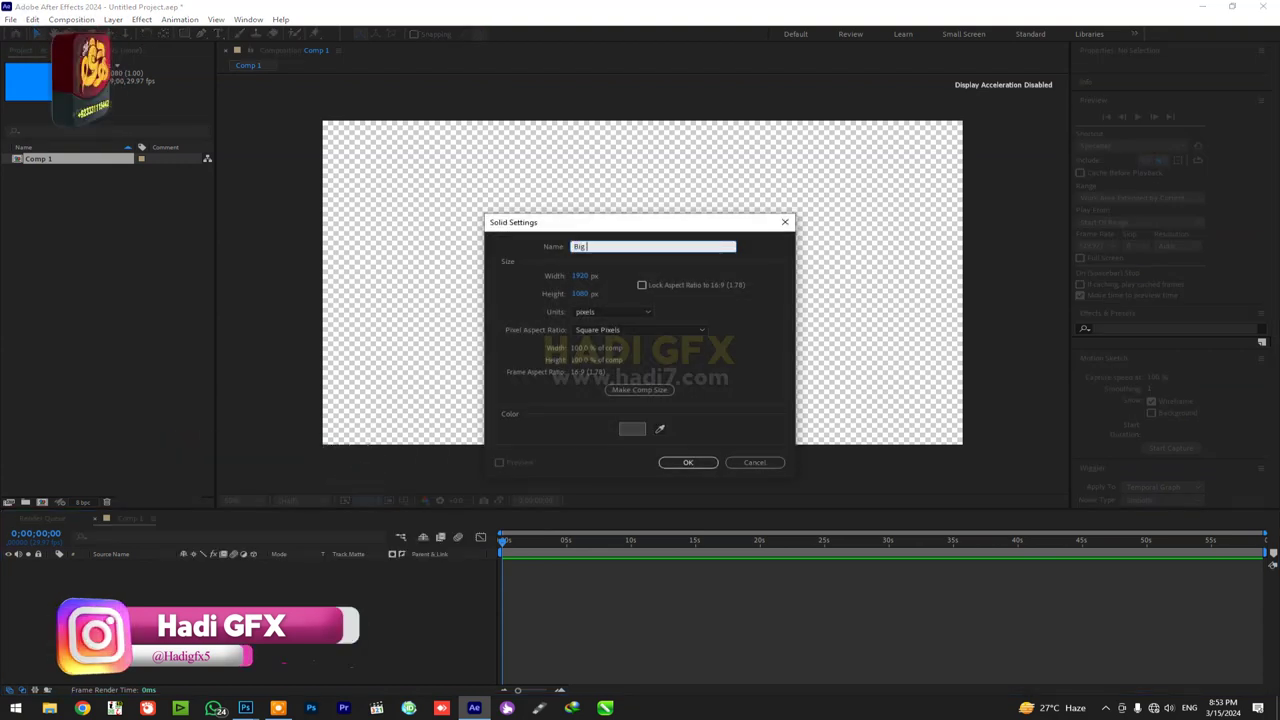
text(g Frame)
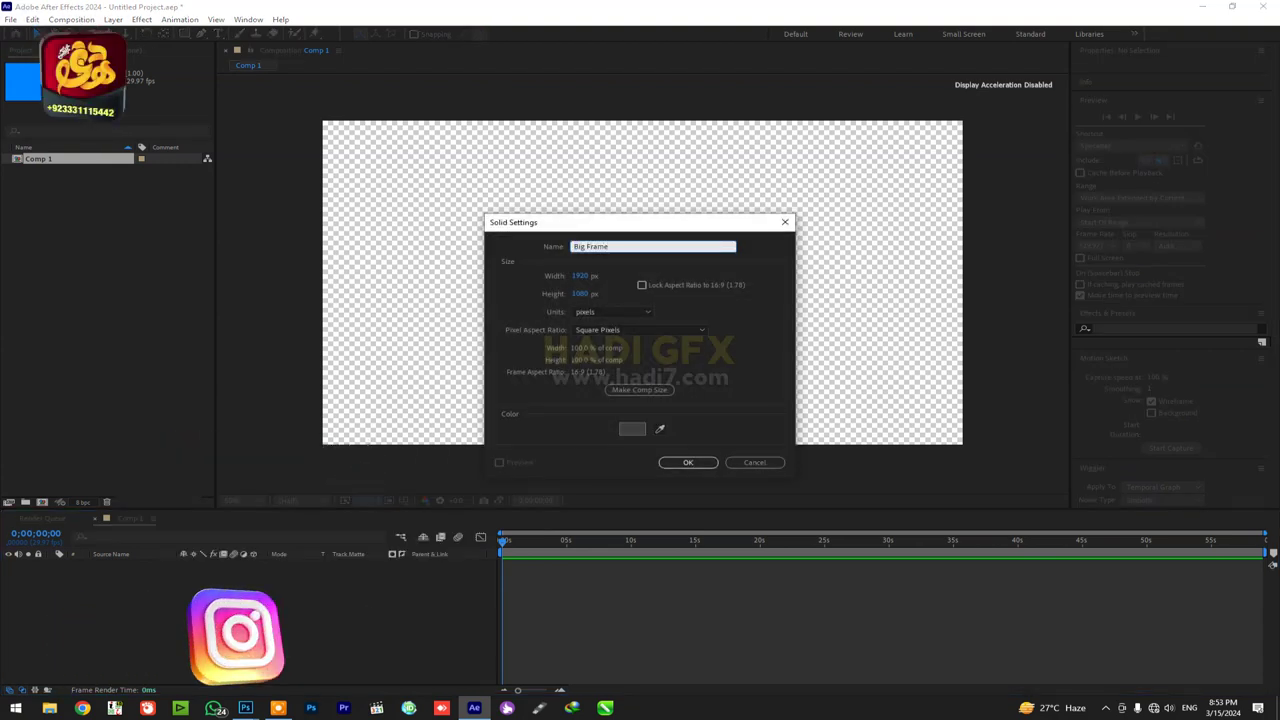
key(Return)
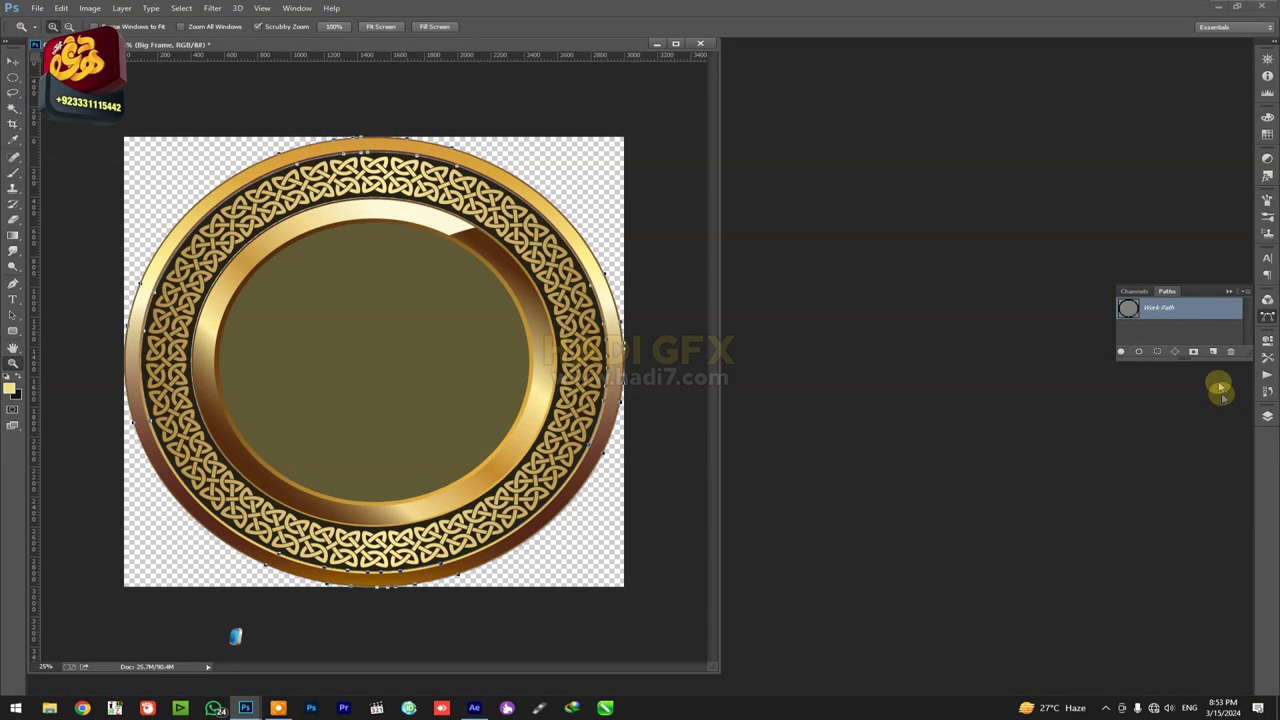
Delete the Big Frame layer and make a work path from Layer 3's knot backing selection.
click(1267, 416)
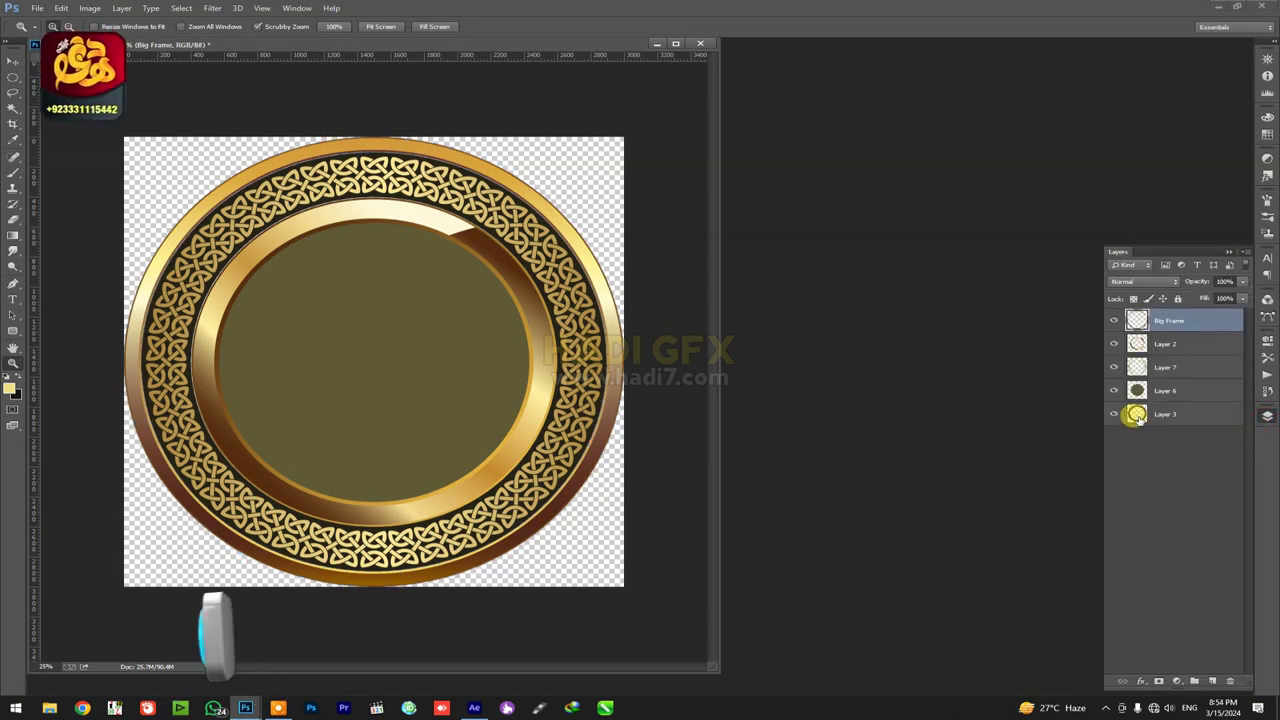
key(Delete)
click(1160, 388)
ctrl+click(1137, 389)
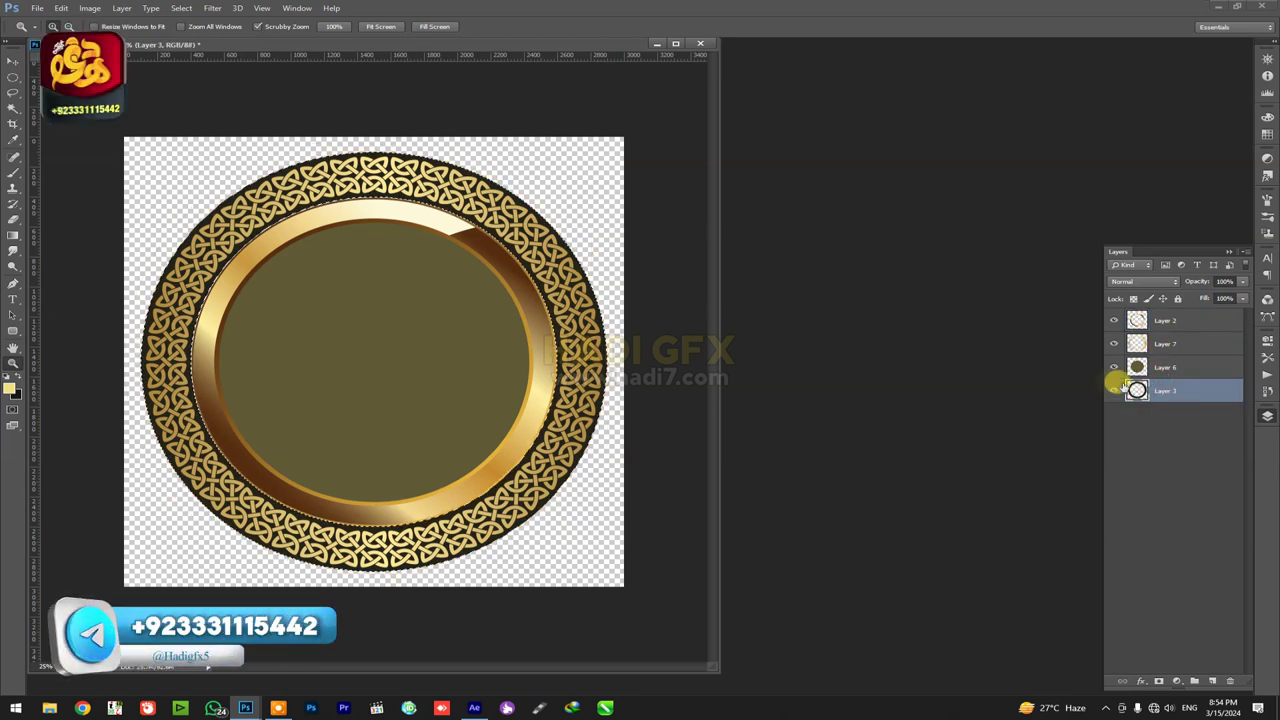
click(1267, 317)
click(1193, 351)
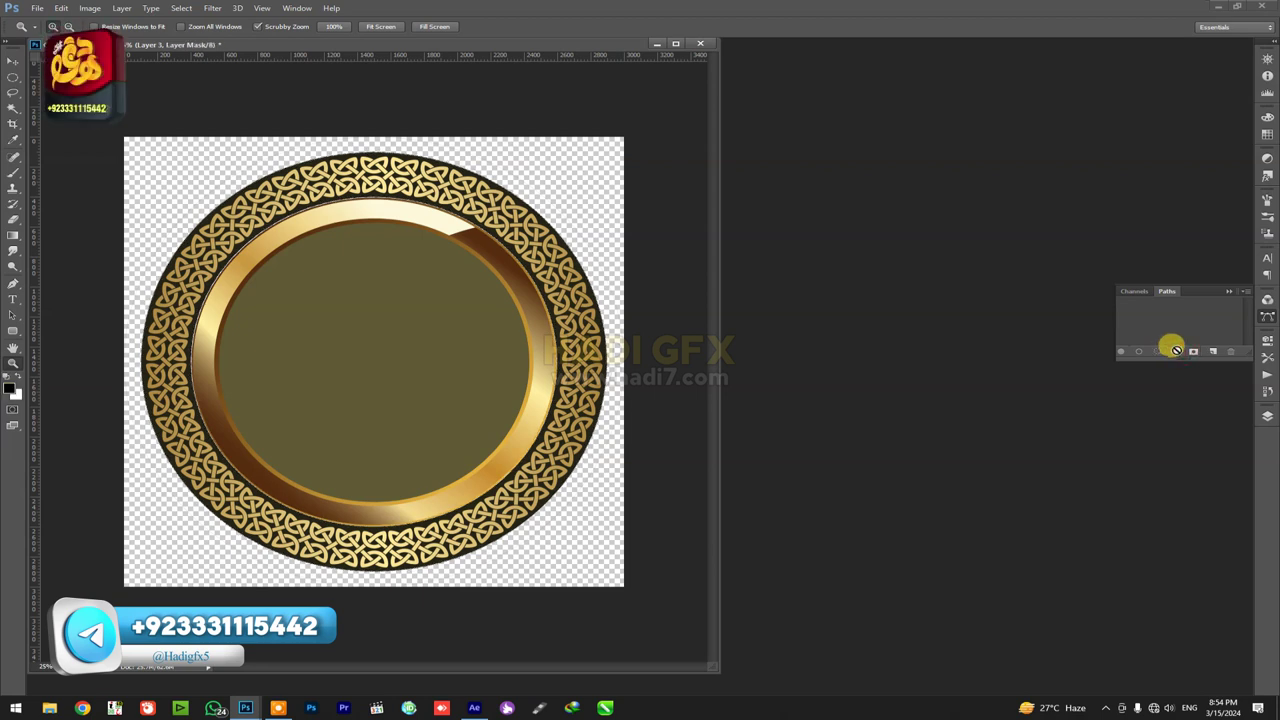
click(1176, 352)
click(1175, 351)
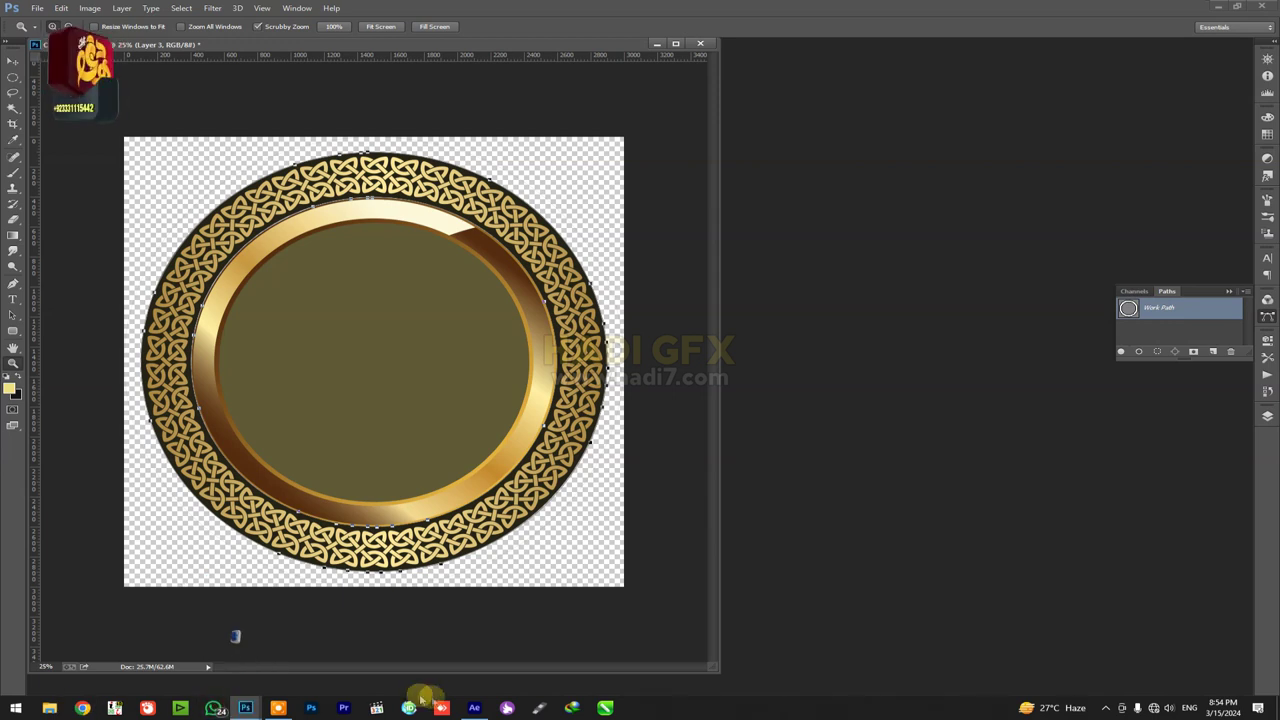
Add a solid named BG in After Effects, then delete Layer 3 in Photoshop.
click(474, 707)
right_click(142, 632)
mouse_move(180, 488)
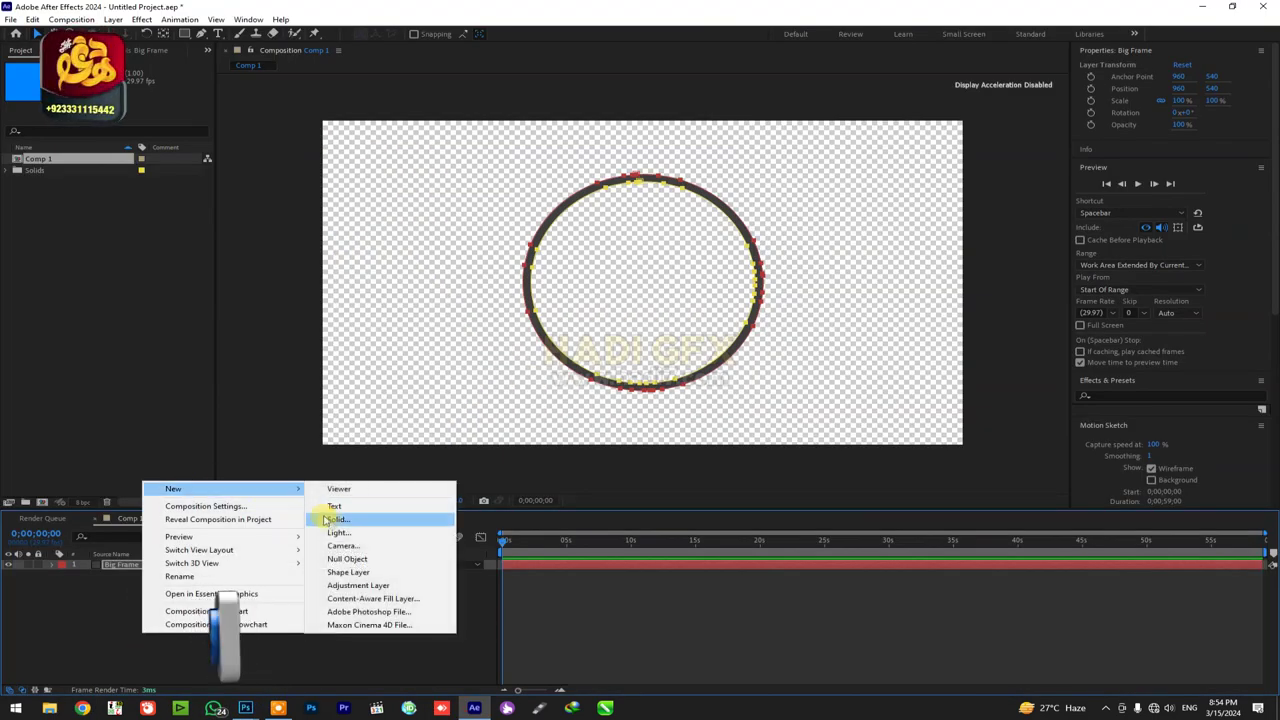
click(327, 519)
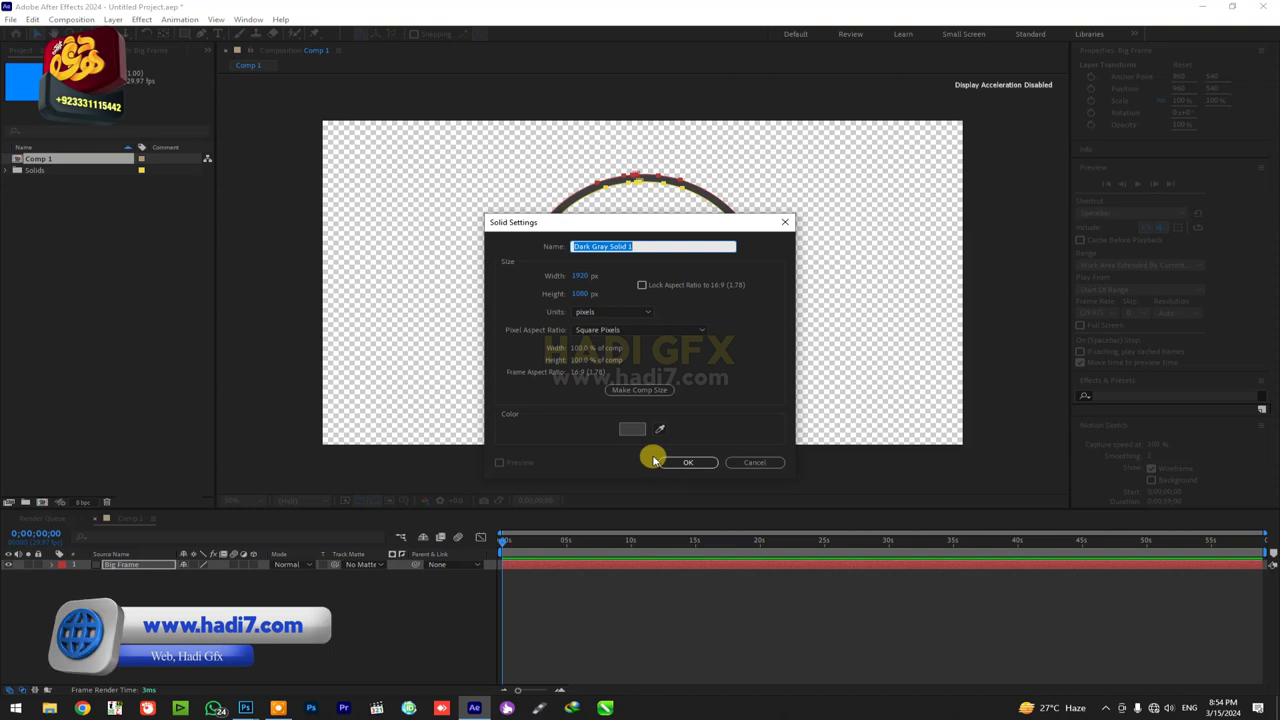
text(BG)
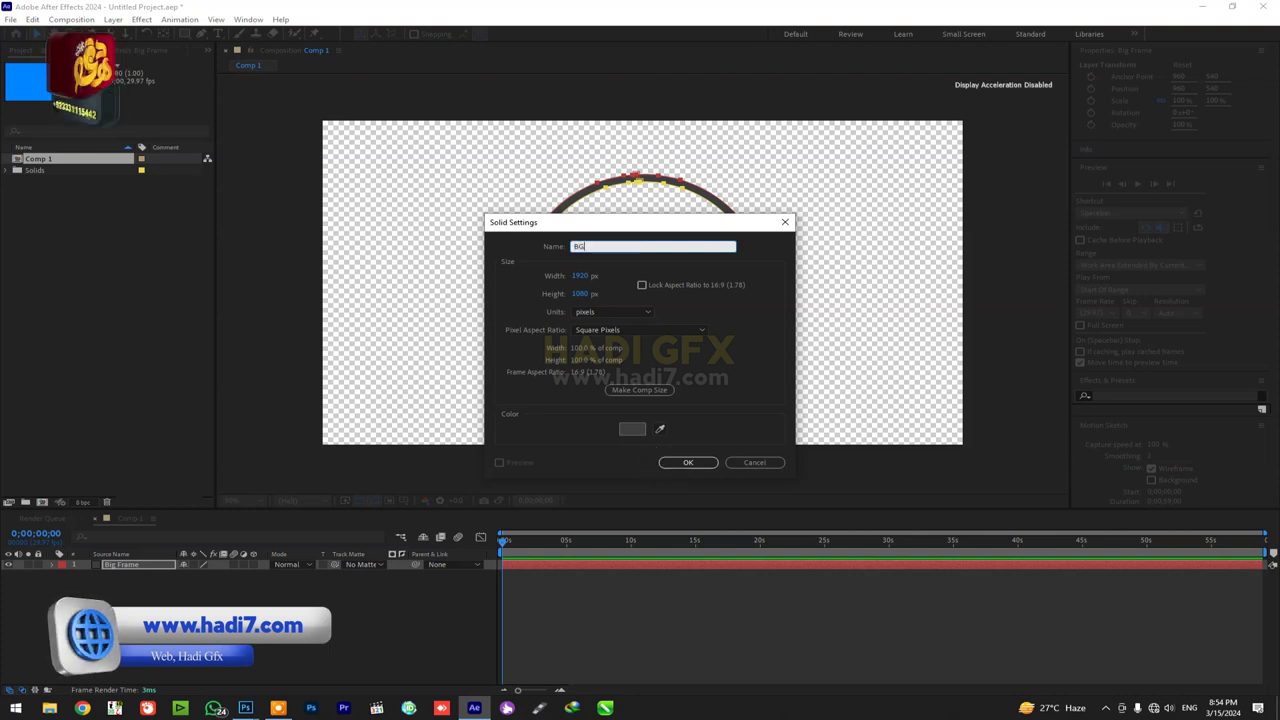
key(Return)
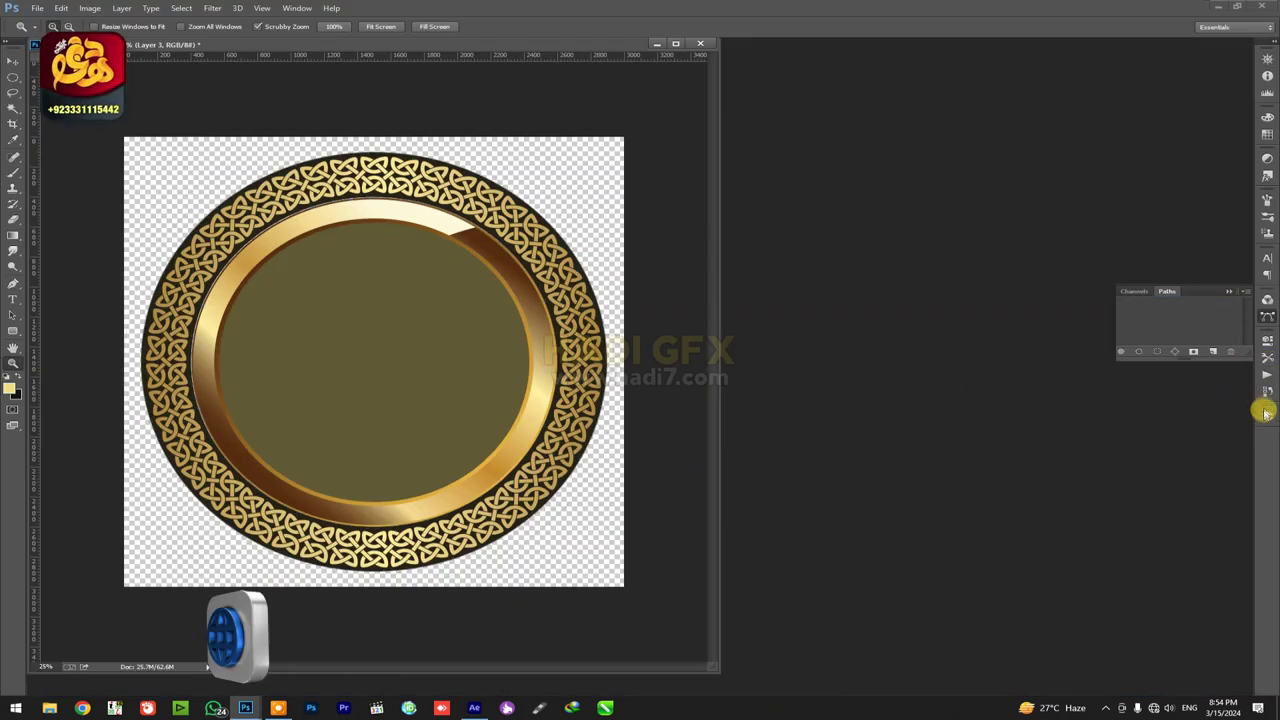
click(1267, 416)
click(1162, 368)
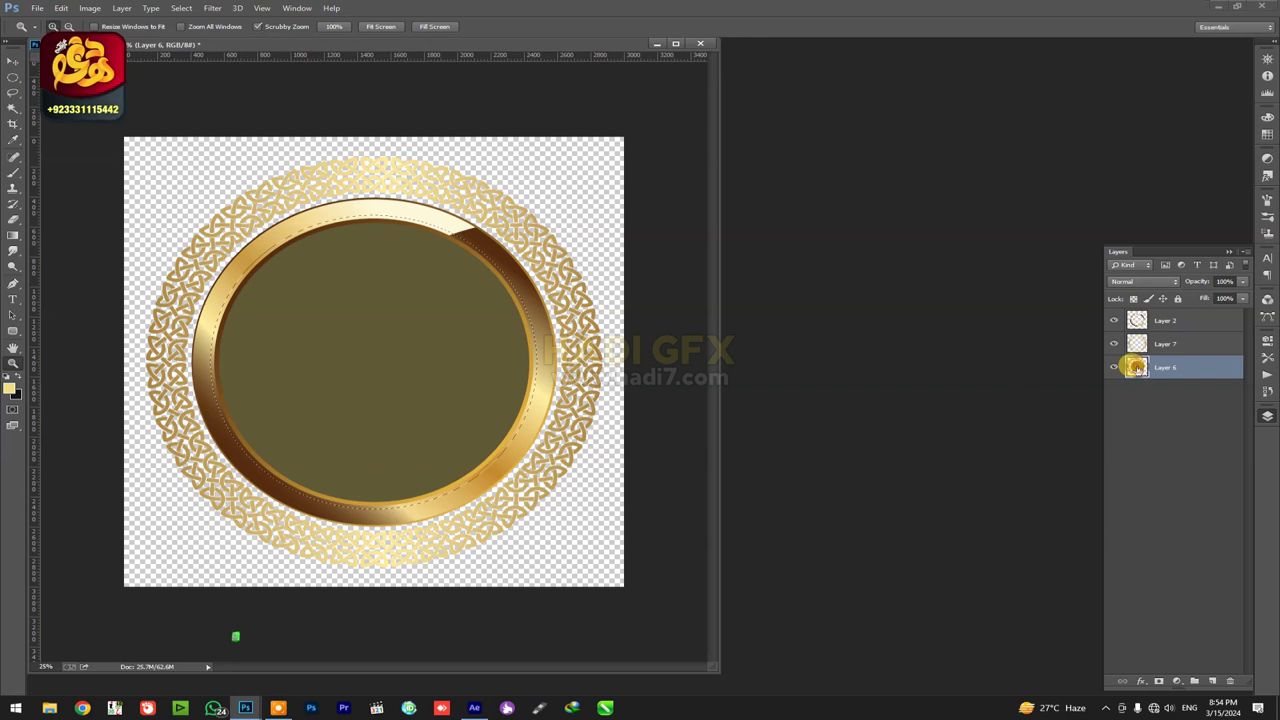
Load the olive disc Layer 6 as a selection and convert it to a work path.
key(ctrl+d)
key(v)
ctrl+click(1136, 320)
key(m)
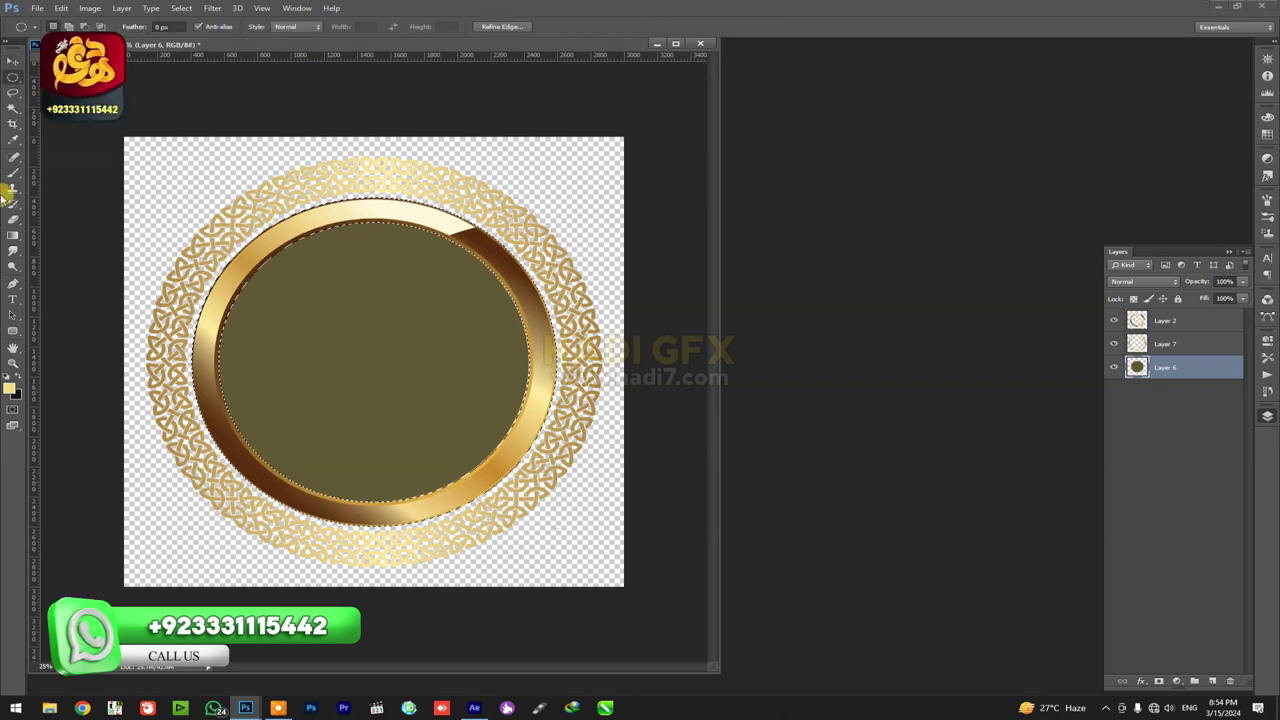
key(ctrl+d)
key(v)
click(369, 307)
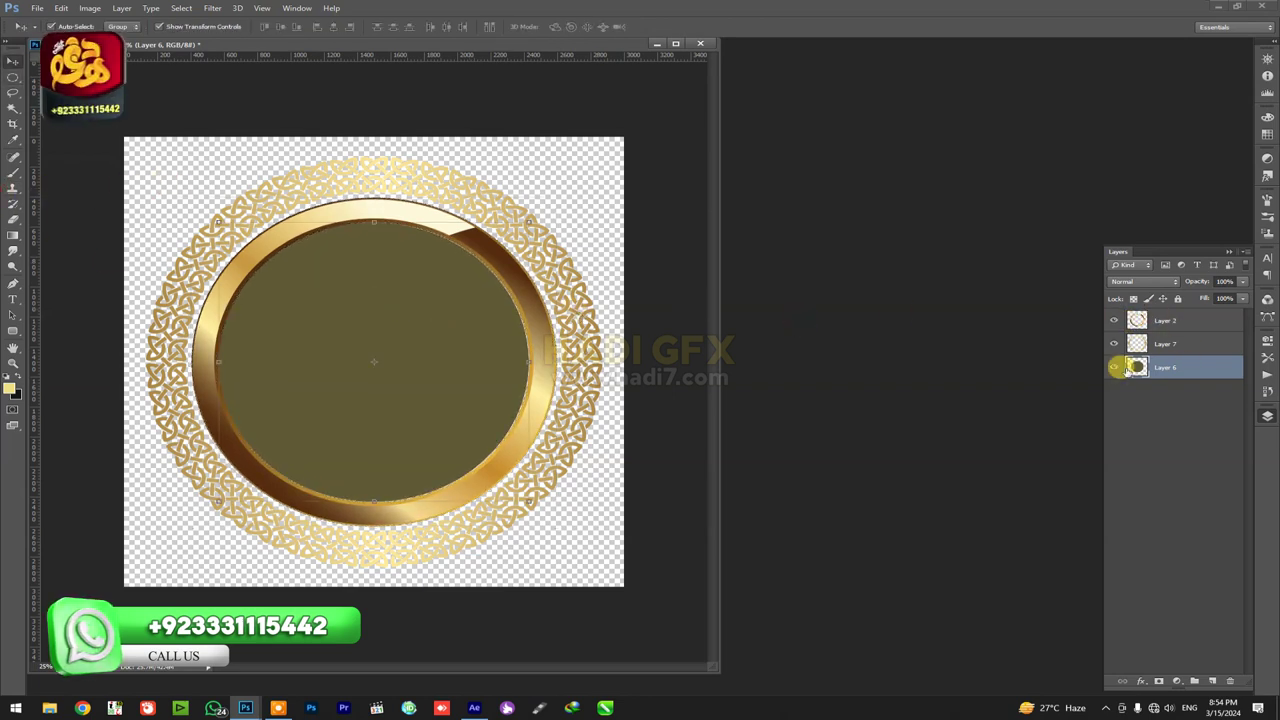
click(1267, 317)
click(1177, 351)
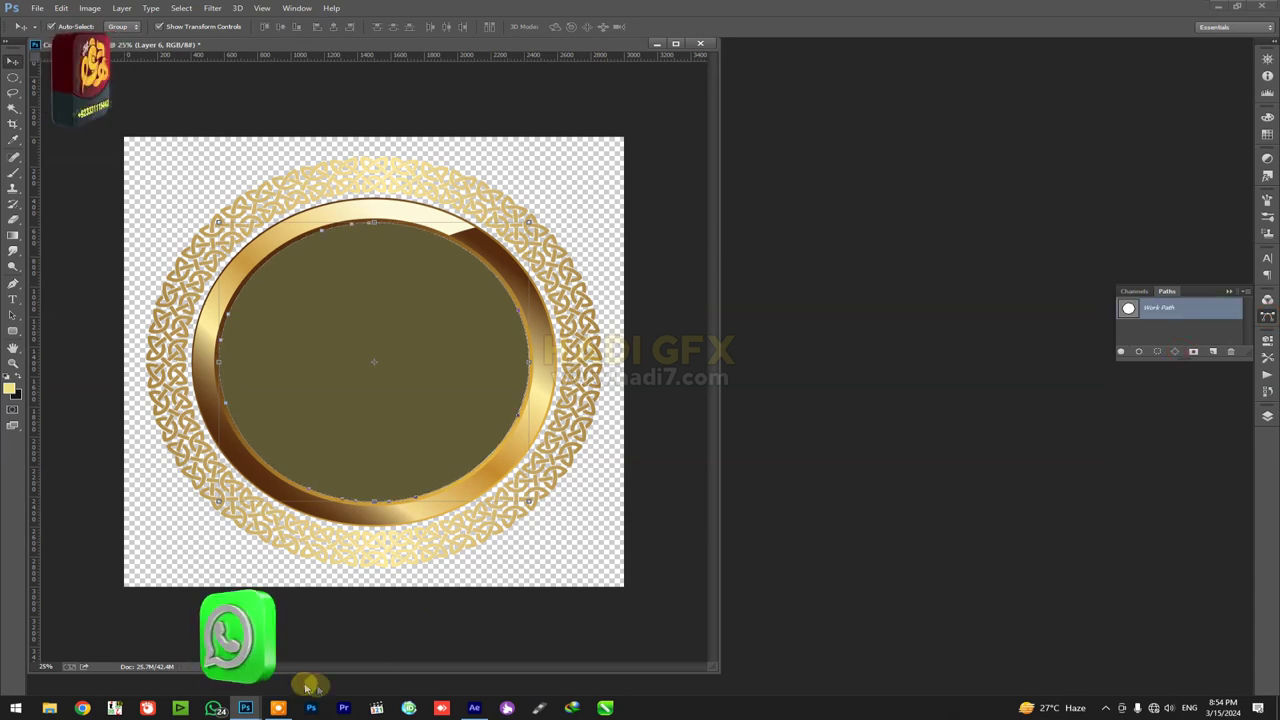
Add a solid named Mid in After Effects, then delete Layer 6 in Photoshop.
click(472, 707)
right_click(175, 603)
mouse_move(205, 460)
click(400, 490)
text(Mid)
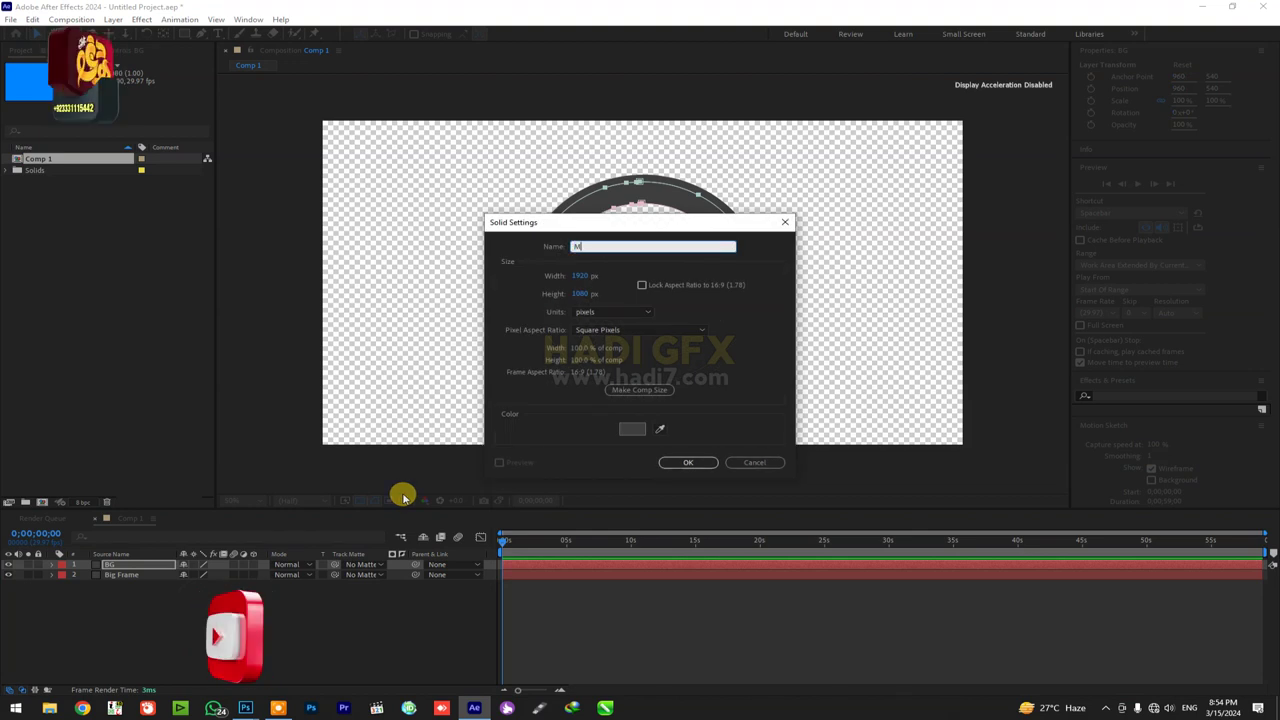
key(Return)
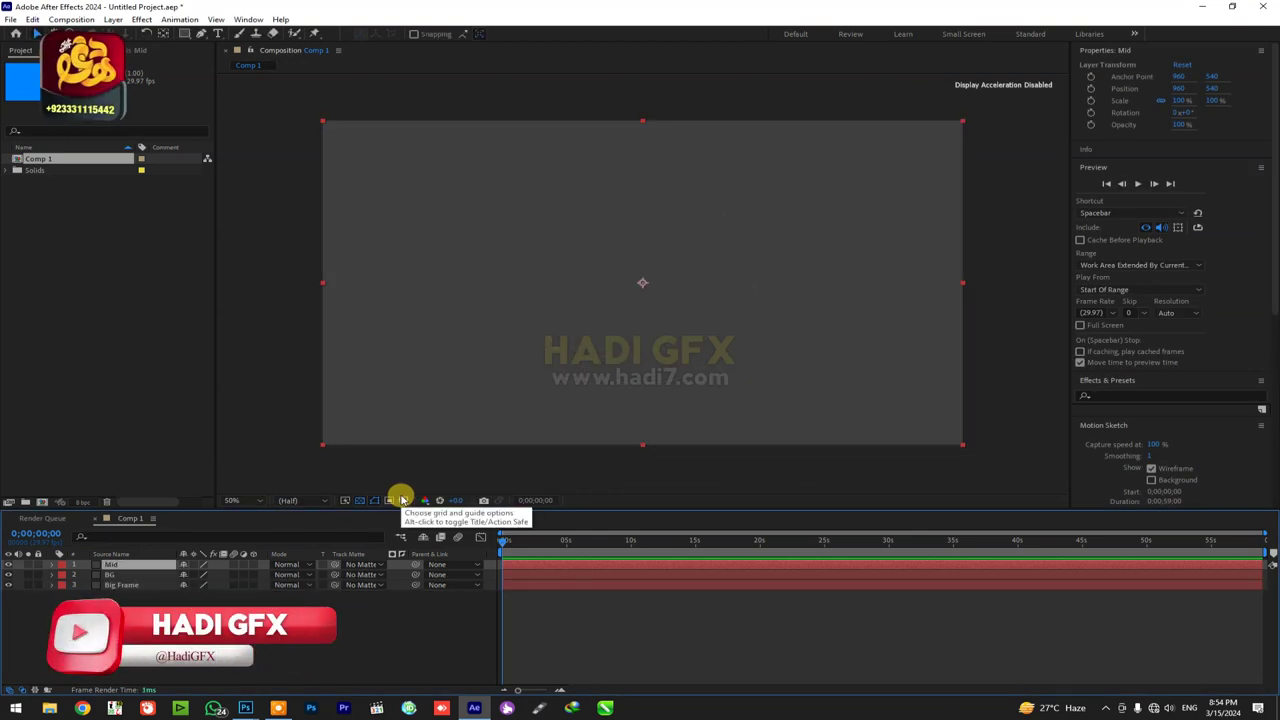
click(290, 548)
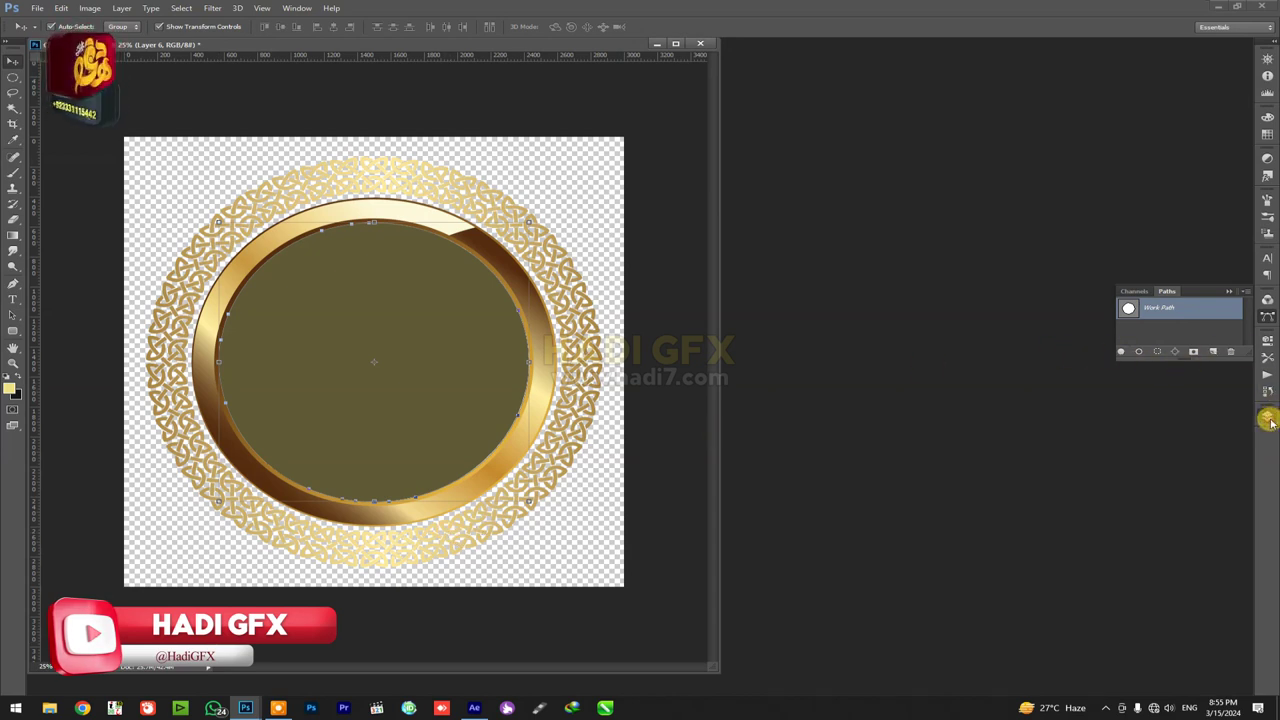
click(1269, 420)
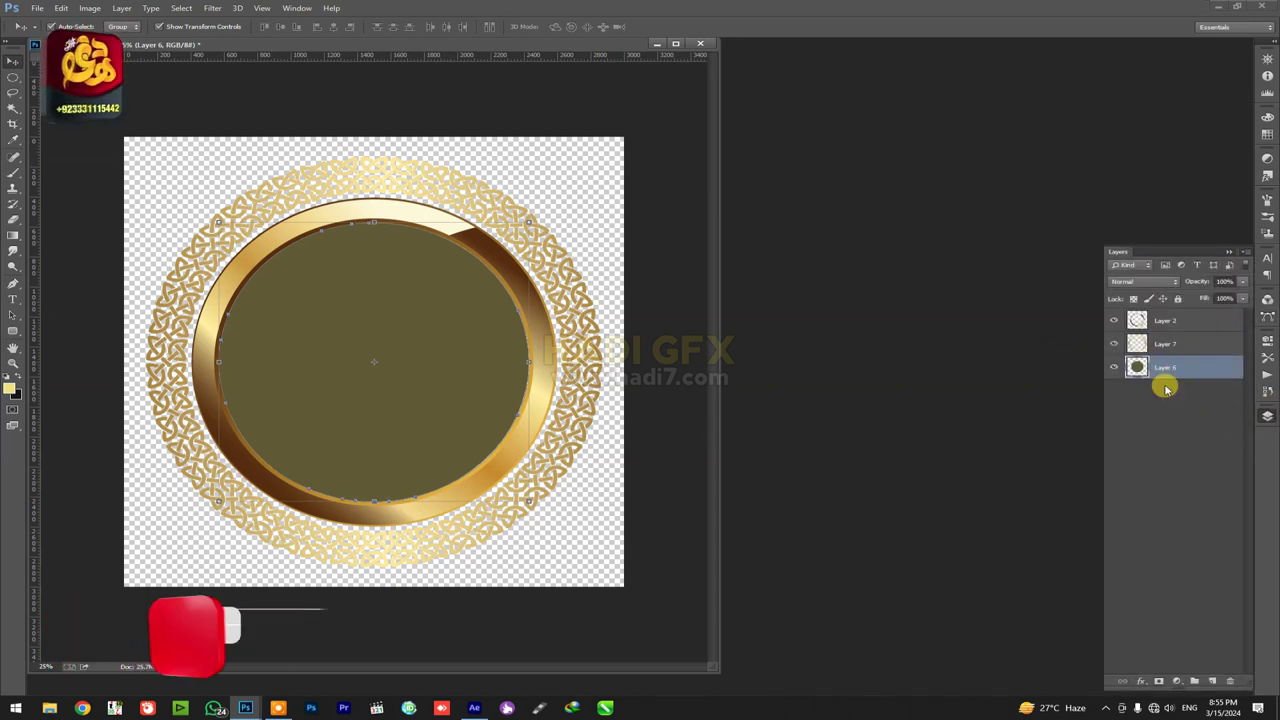
key(Delete)
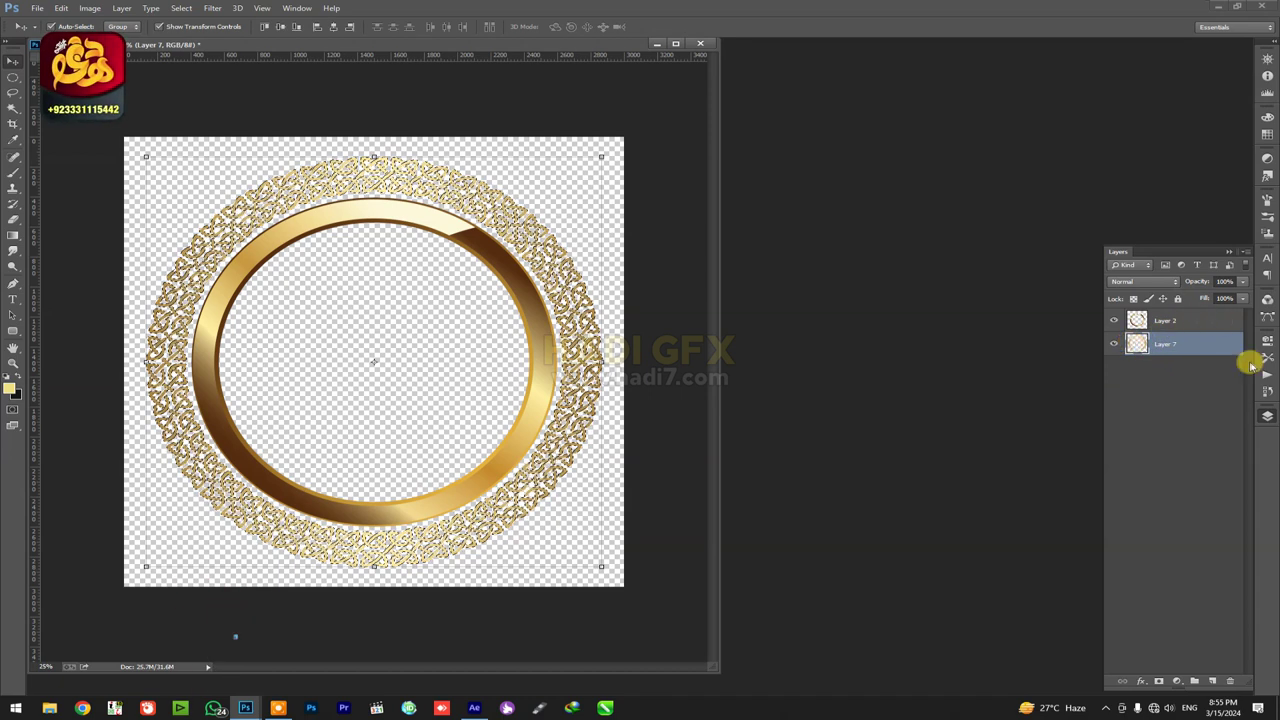
Add a new solid named Textures to Comp 1 in After Effects.
click(1265, 320)
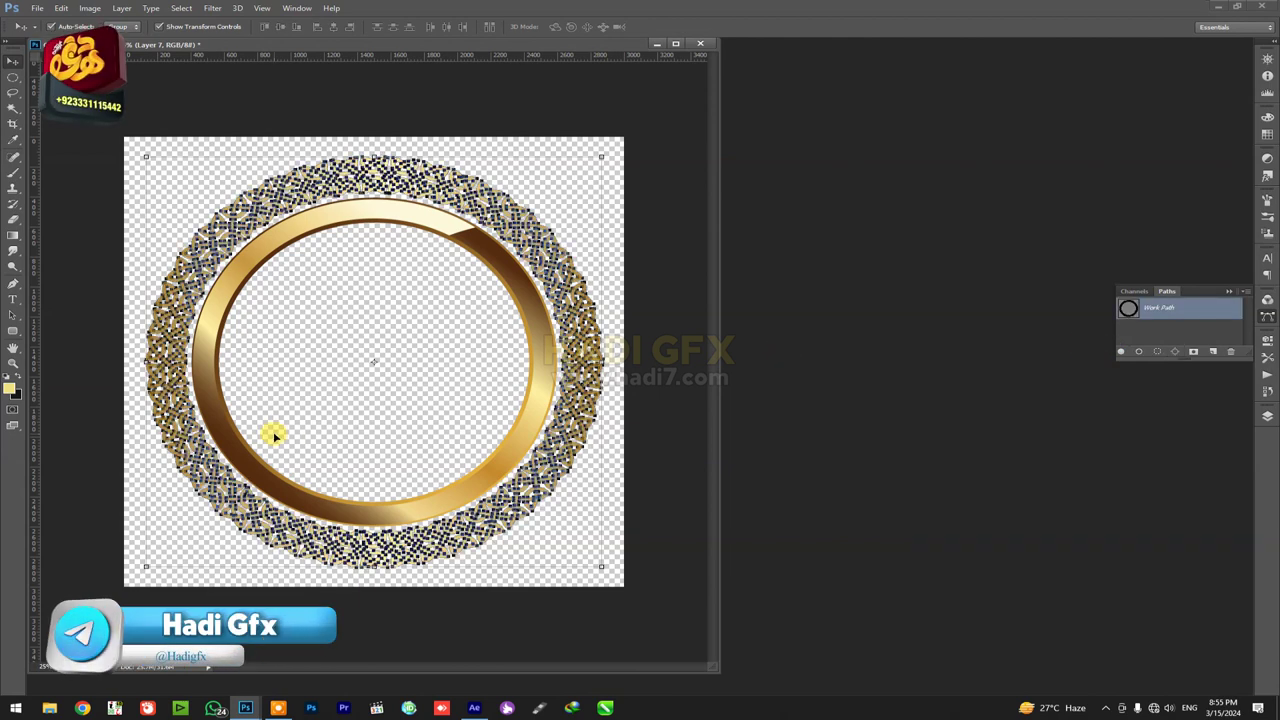
click(474, 708)
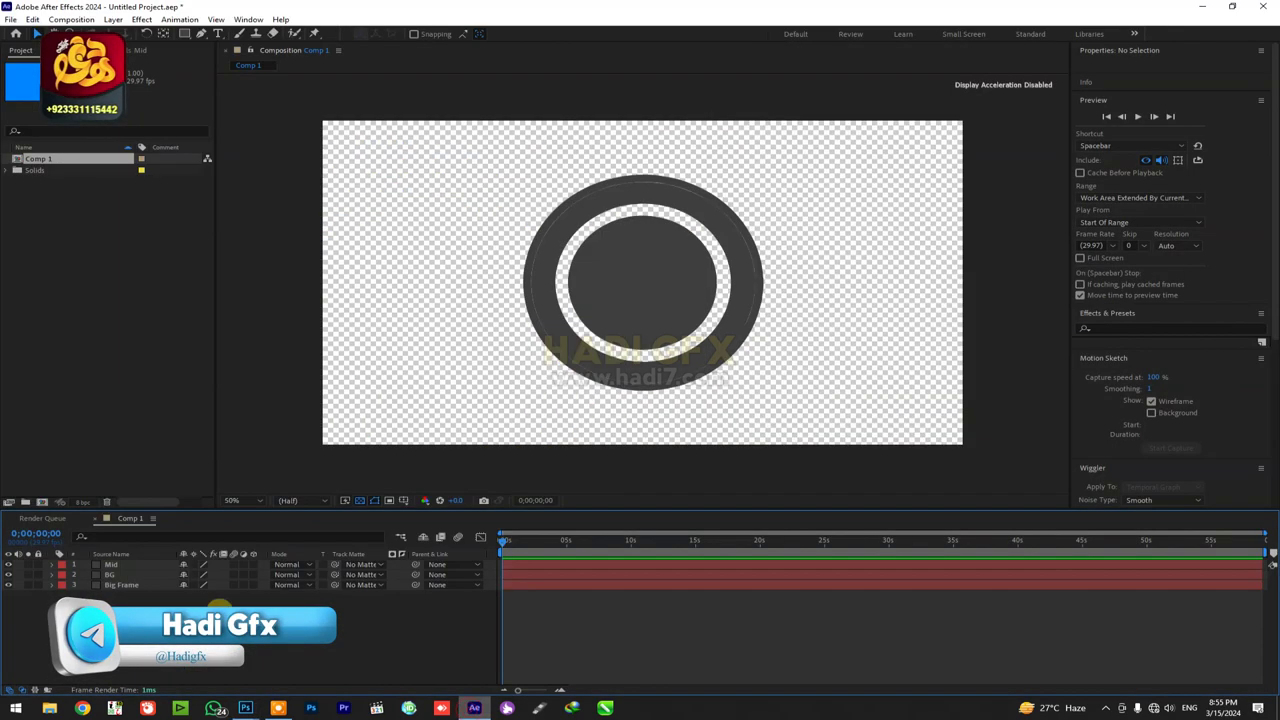
right_click(214, 600)
mouse_move(245, 462)
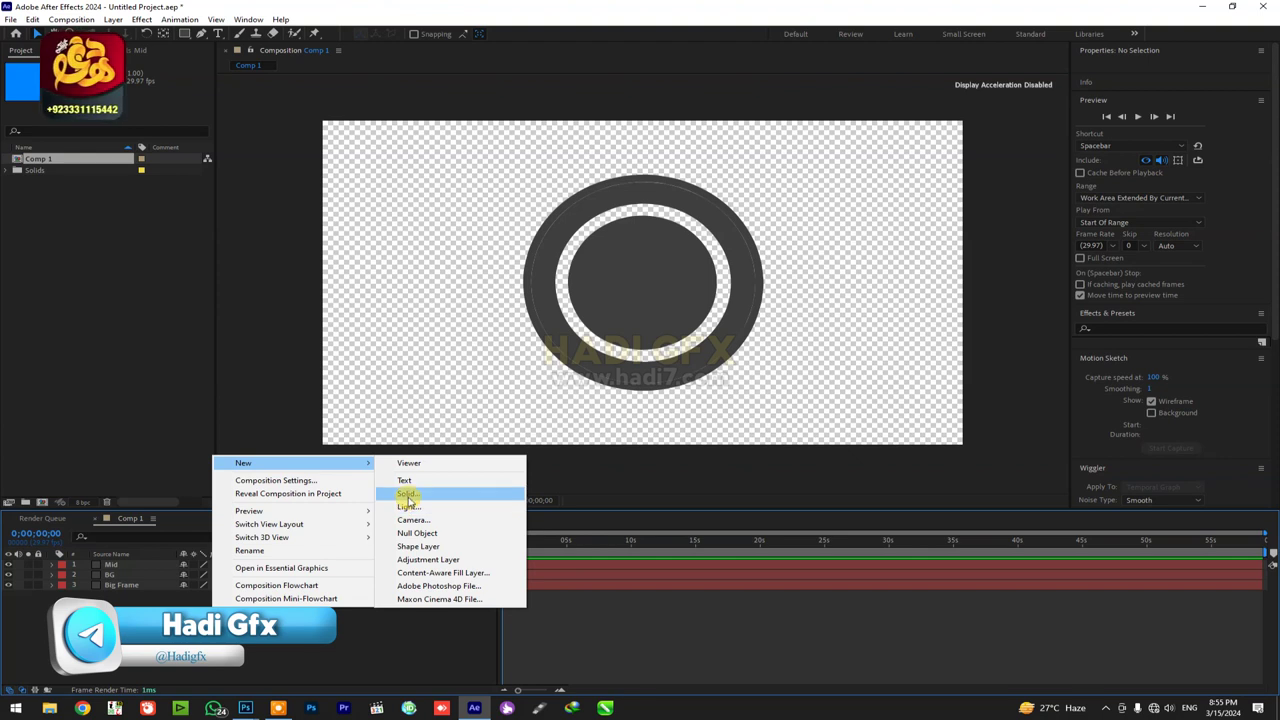
click(408, 503)
text(Te)
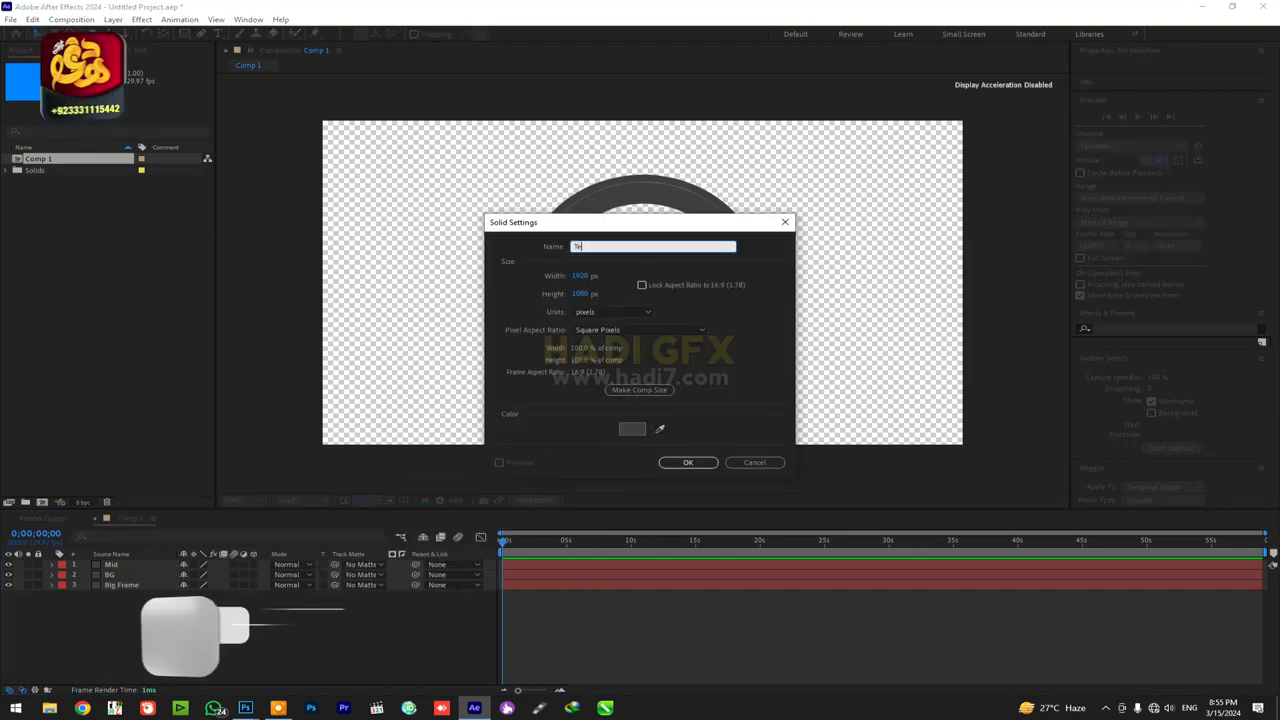
text(xtures)
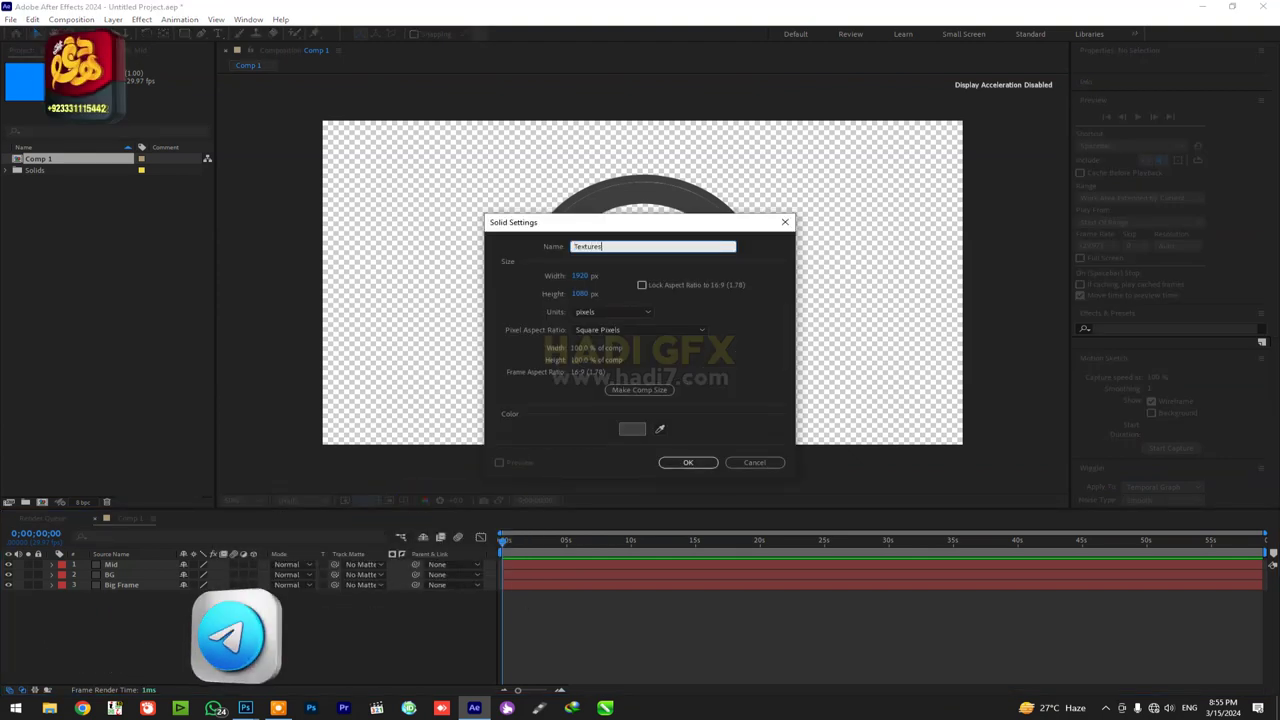
key(Return)
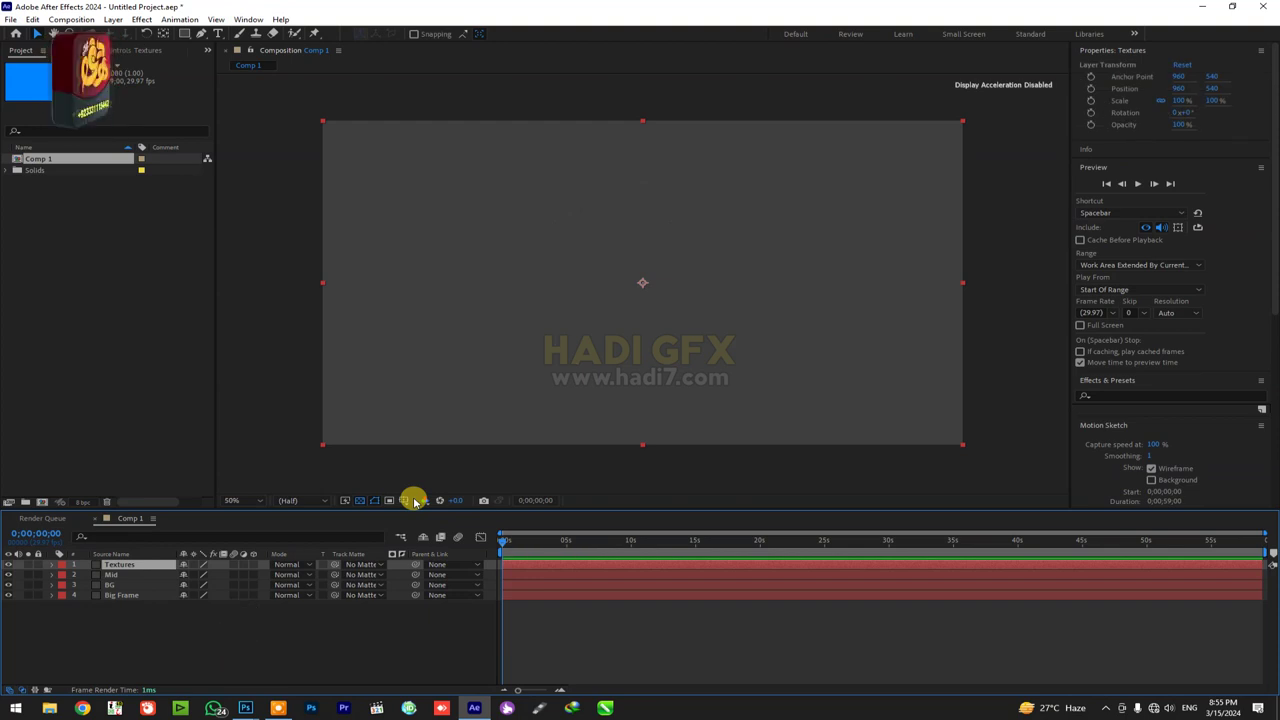
Switch back to the gold ring artwork in Photoshop.
key(alt+Tab)
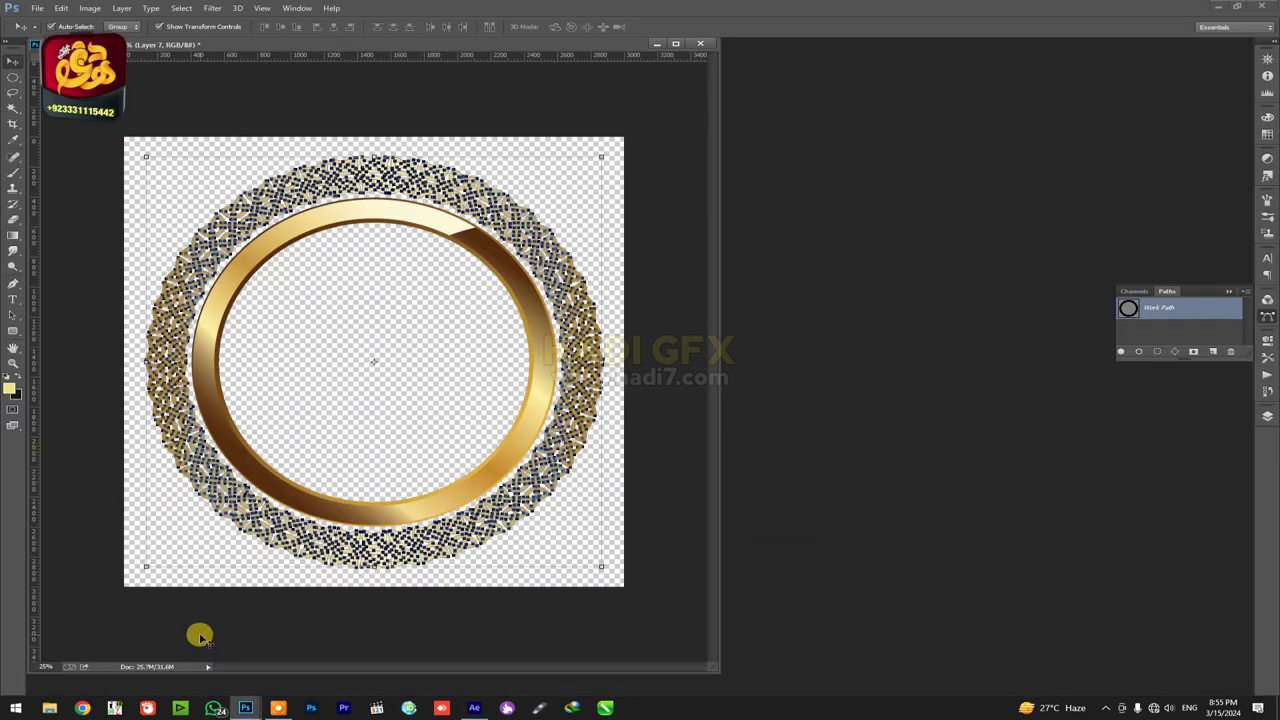
key(alt+Tab)
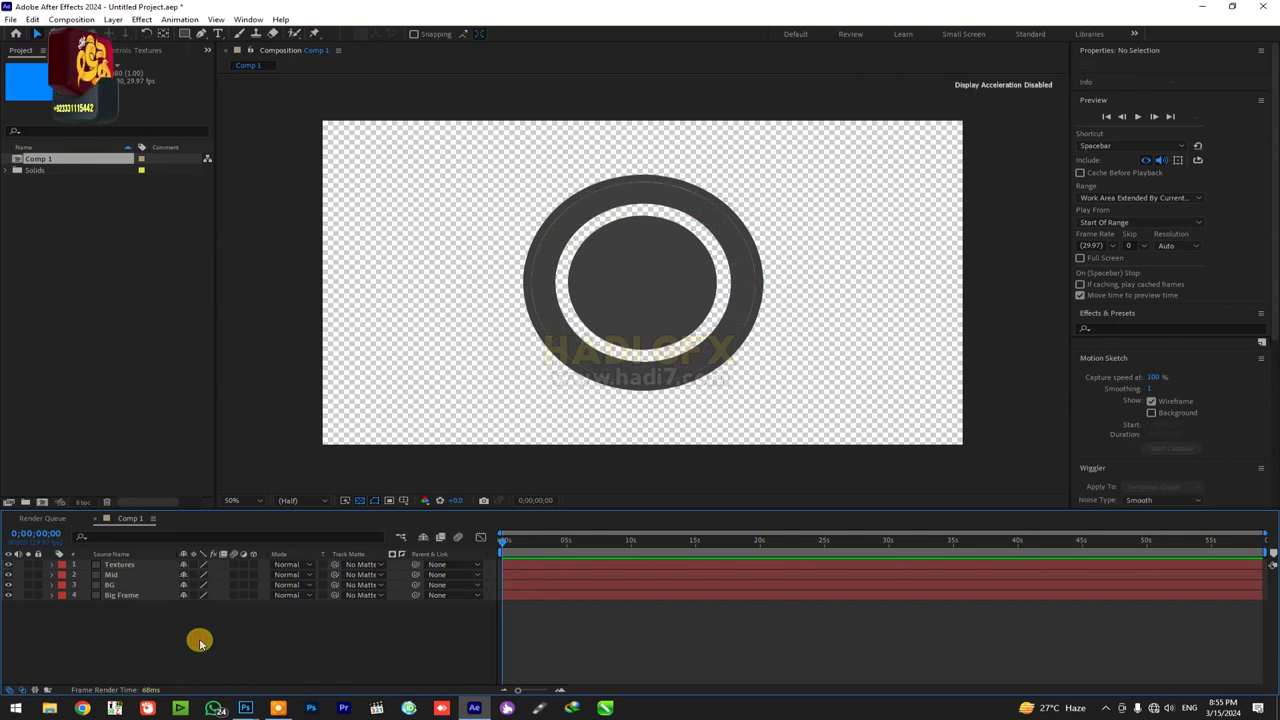
key(alt+Tab)
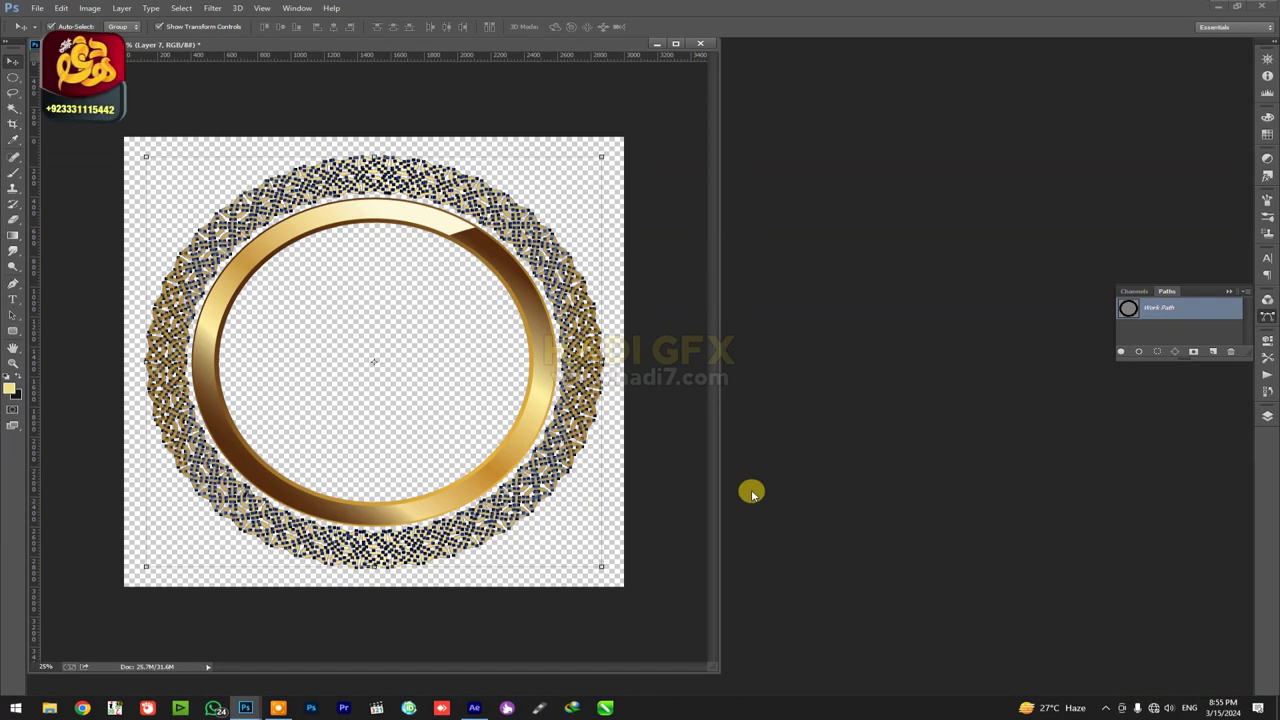
Load Layer 2's inner gold ring as a selection and make it a work path.
click(1268, 421)
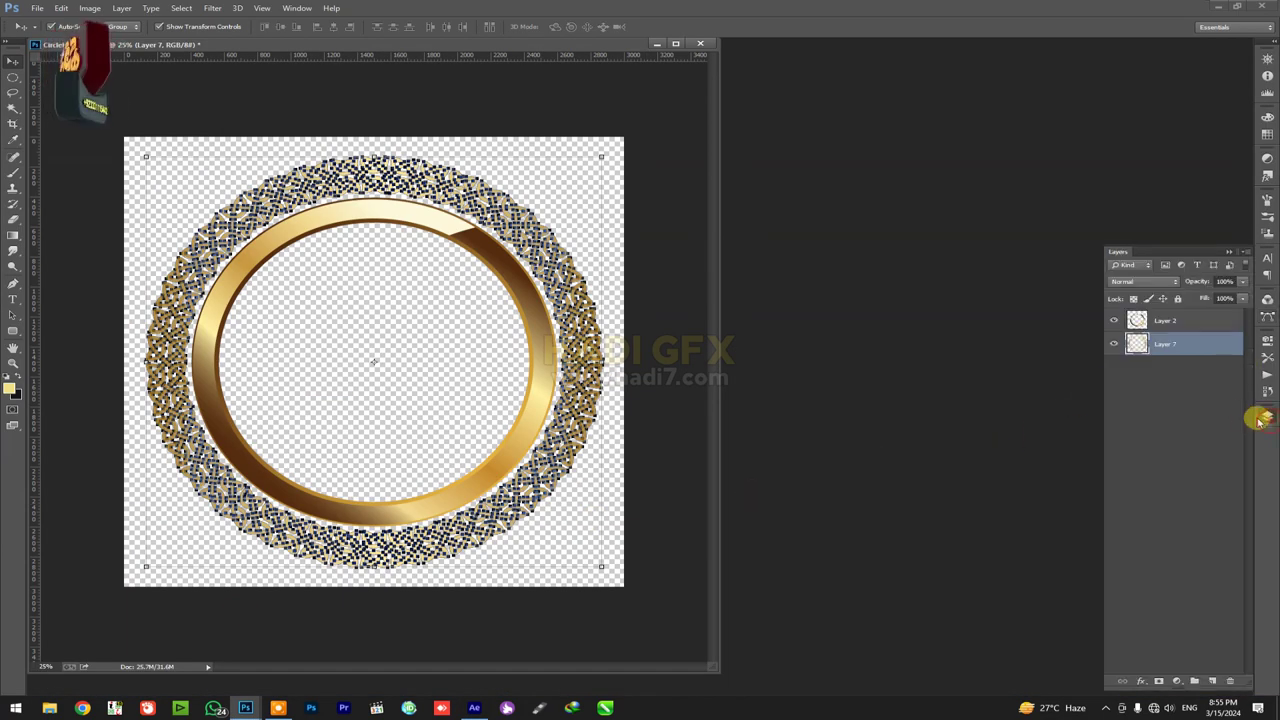
click(1150, 320)
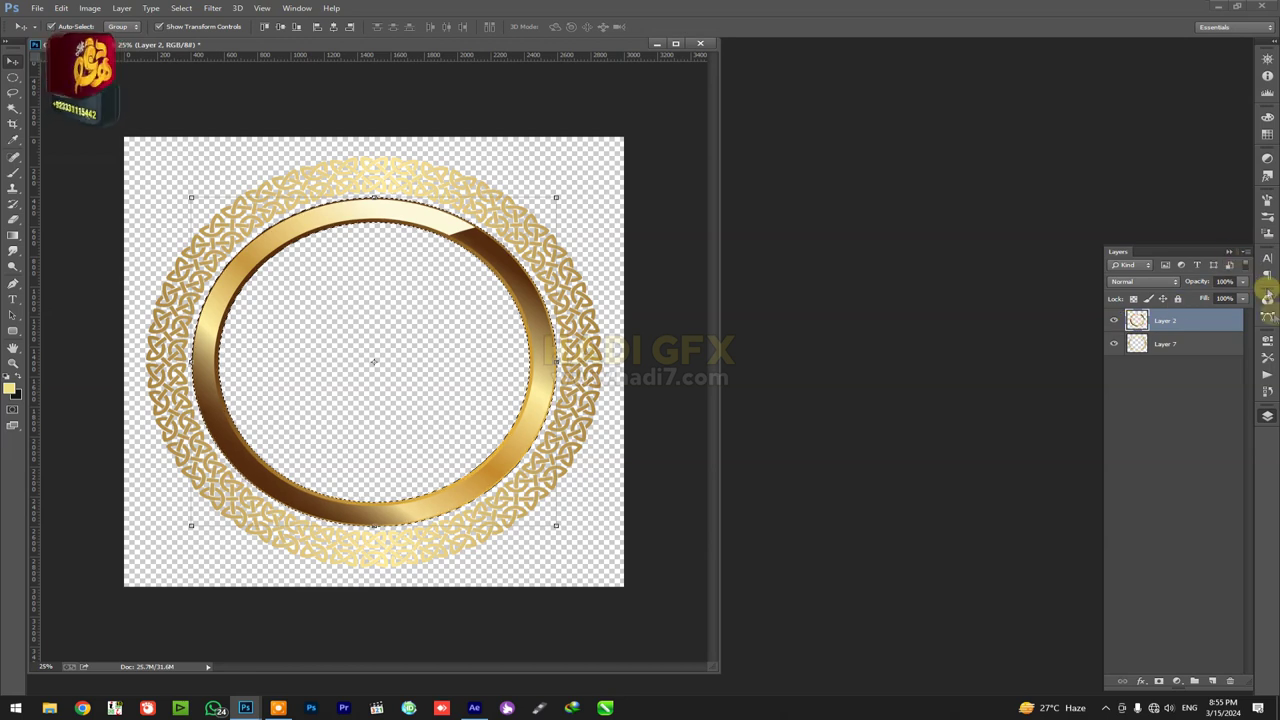
click(1263, 318)
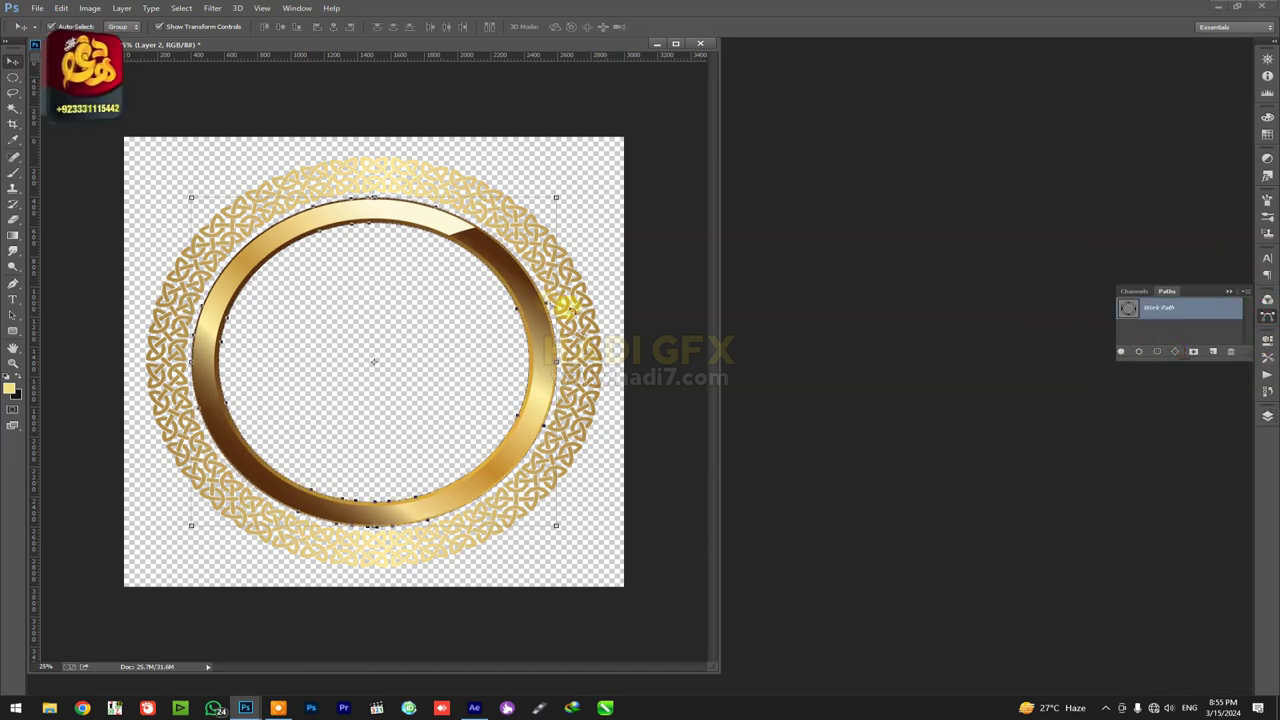
Create a solid named Mid Up and paste the ring path onto it as masks.
click(470, 708)
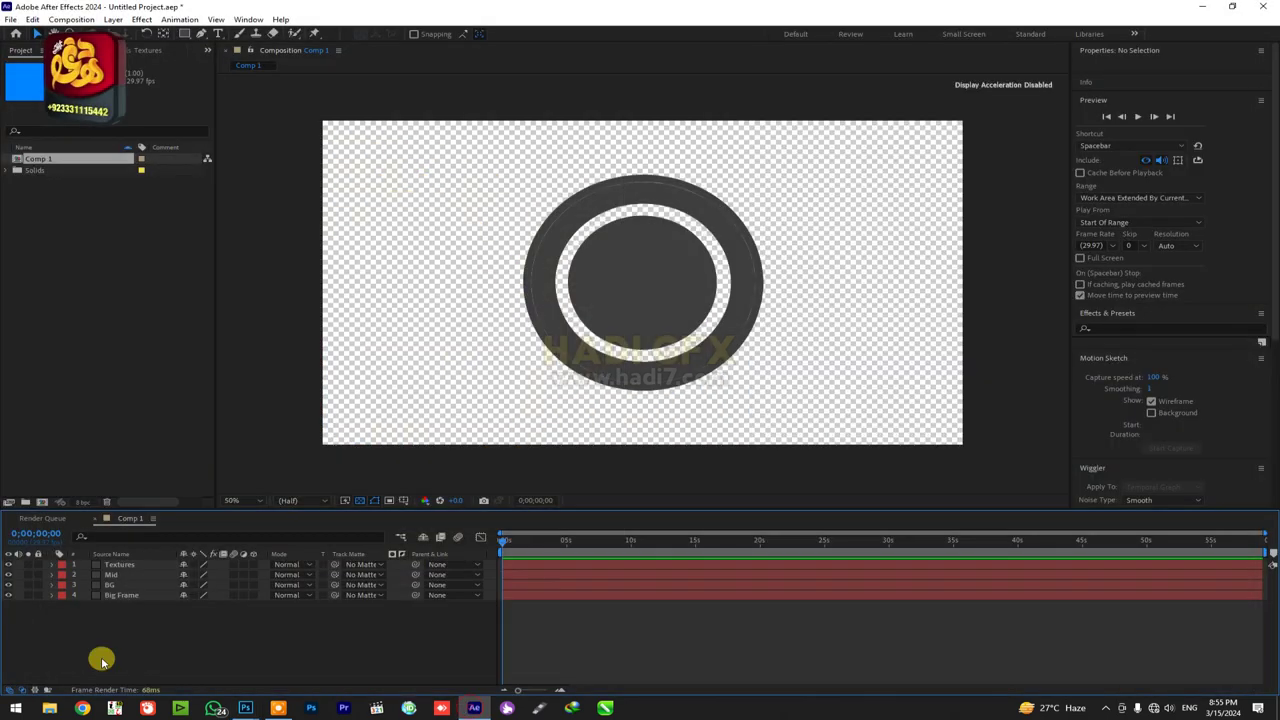
right_click(100, 645)
mouse_move(158, 505)
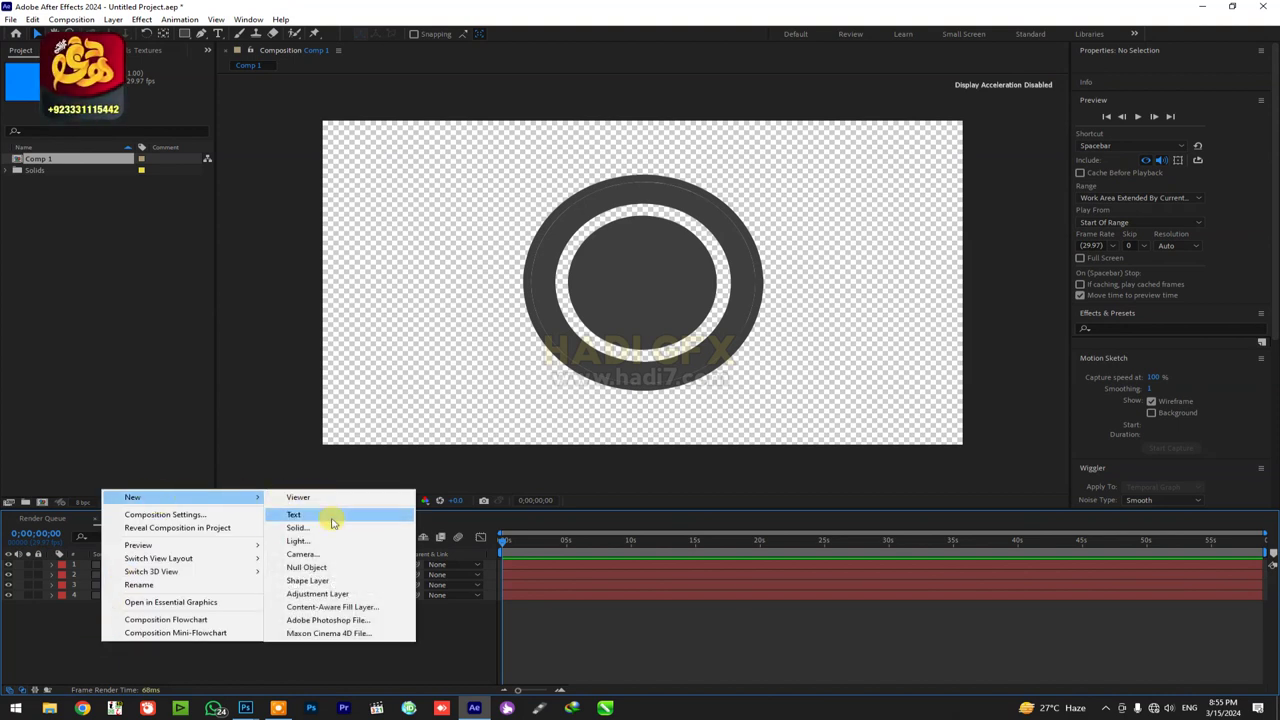
click(322, 527)
text(Mid )
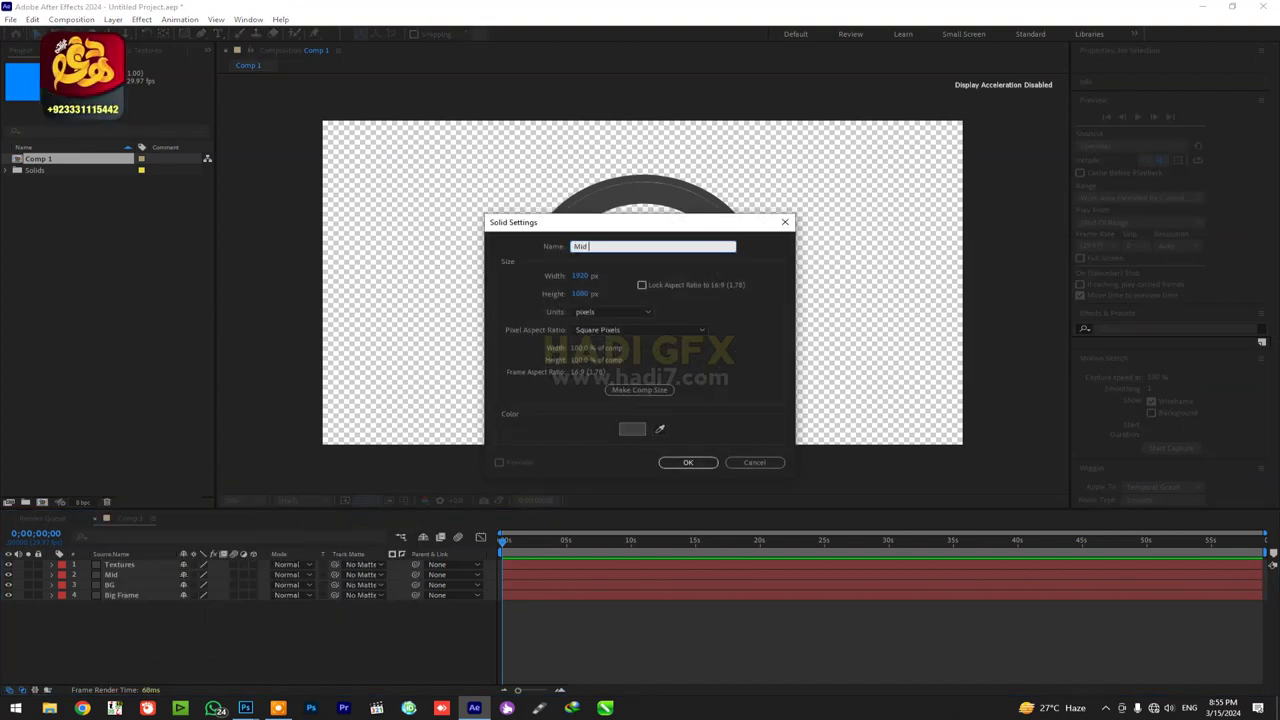
text(Up)
key(Return)
key(ctrl+v)
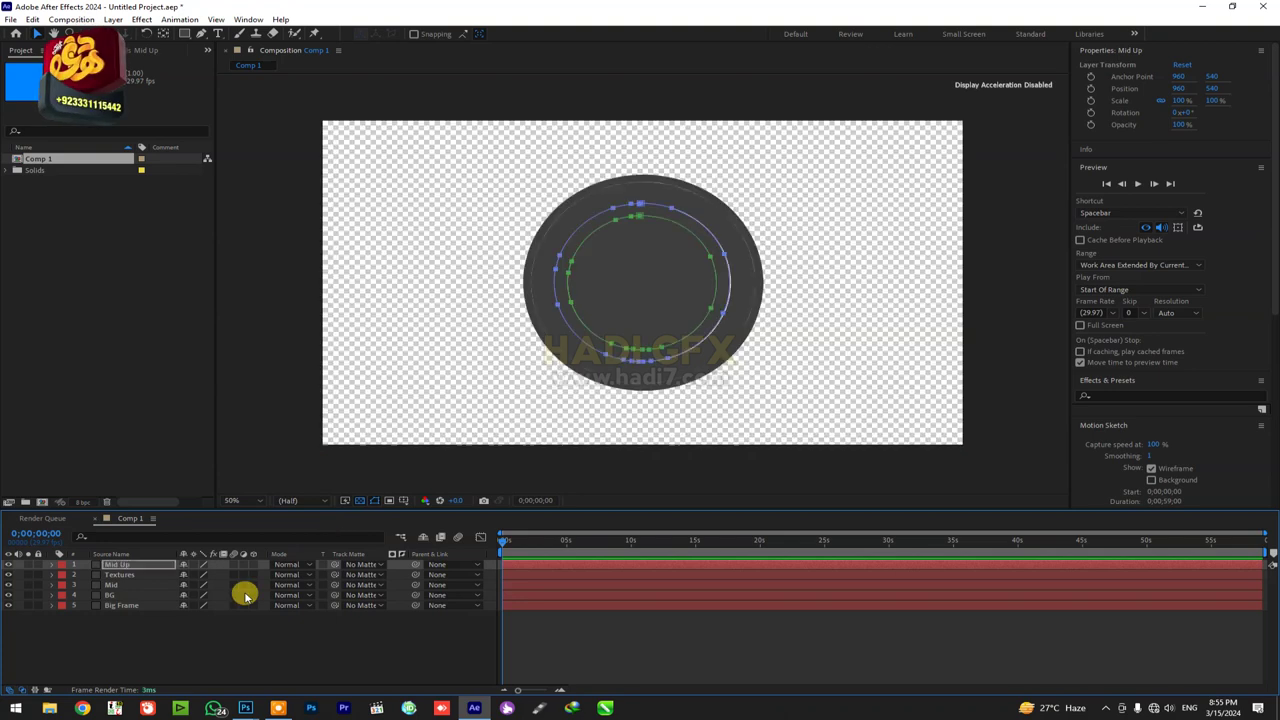
click(200, 635)
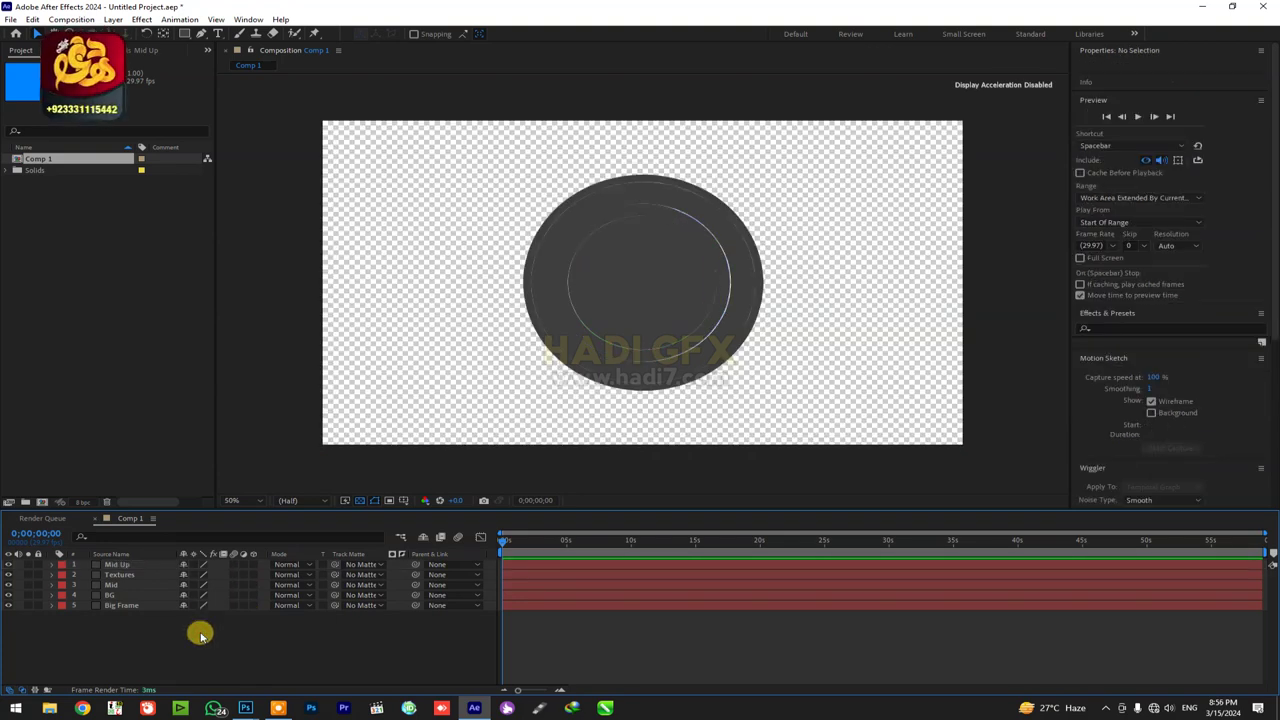
Start another new solid layer in Comp 1.
right_click(107, 636)
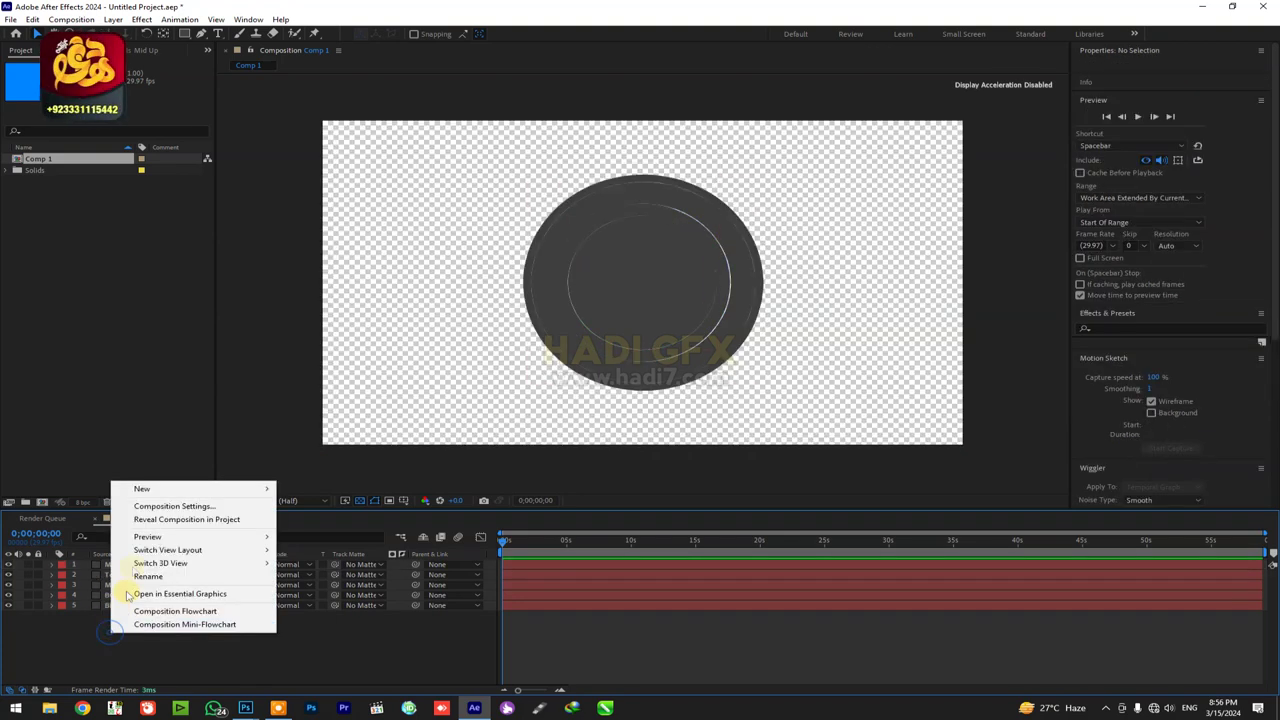
mouse_move(150, 492)
click(310, 521)
Name the new solid 3D Elements and hide the five layers beneath it.
text(S)
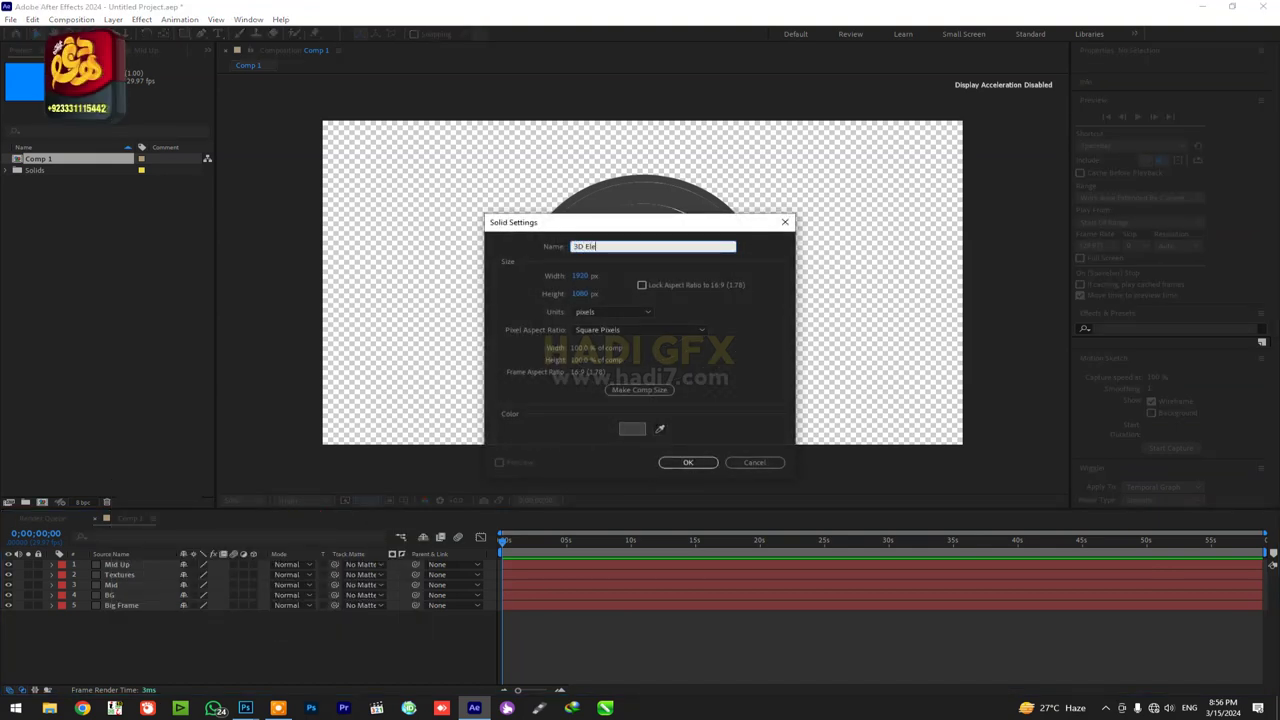
key(Return)
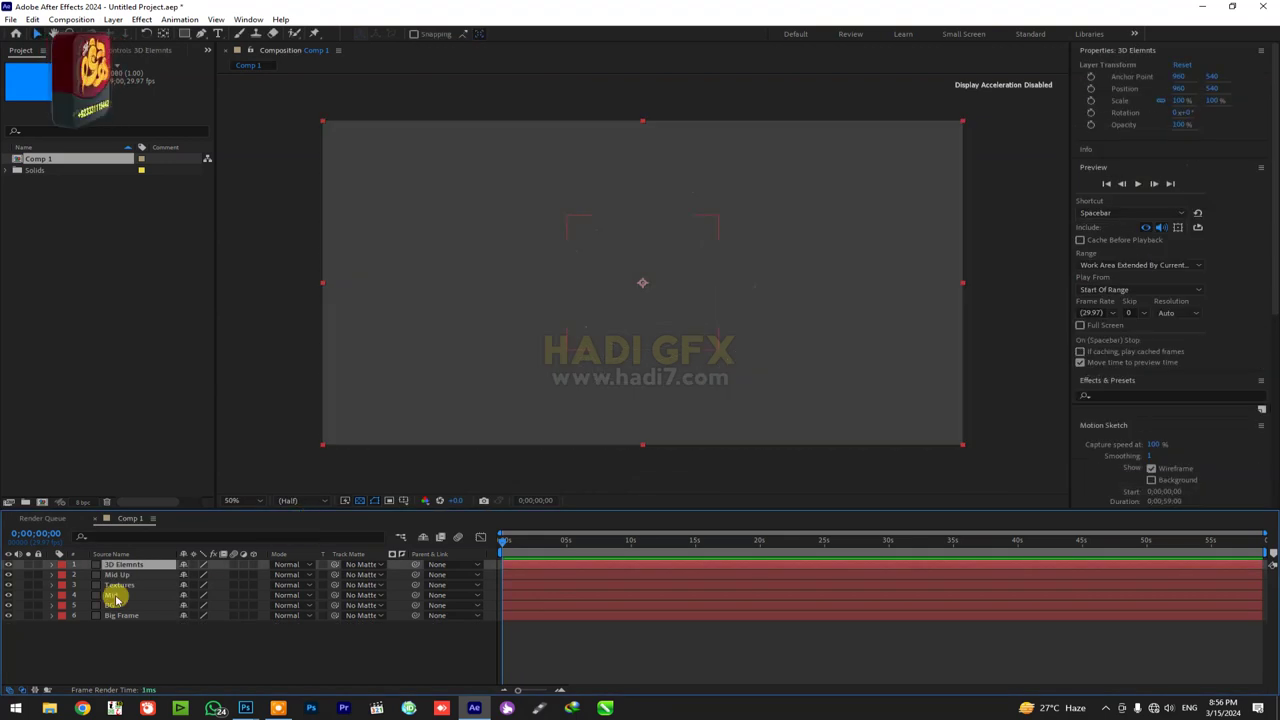
drag(114, 643, 124, 571)
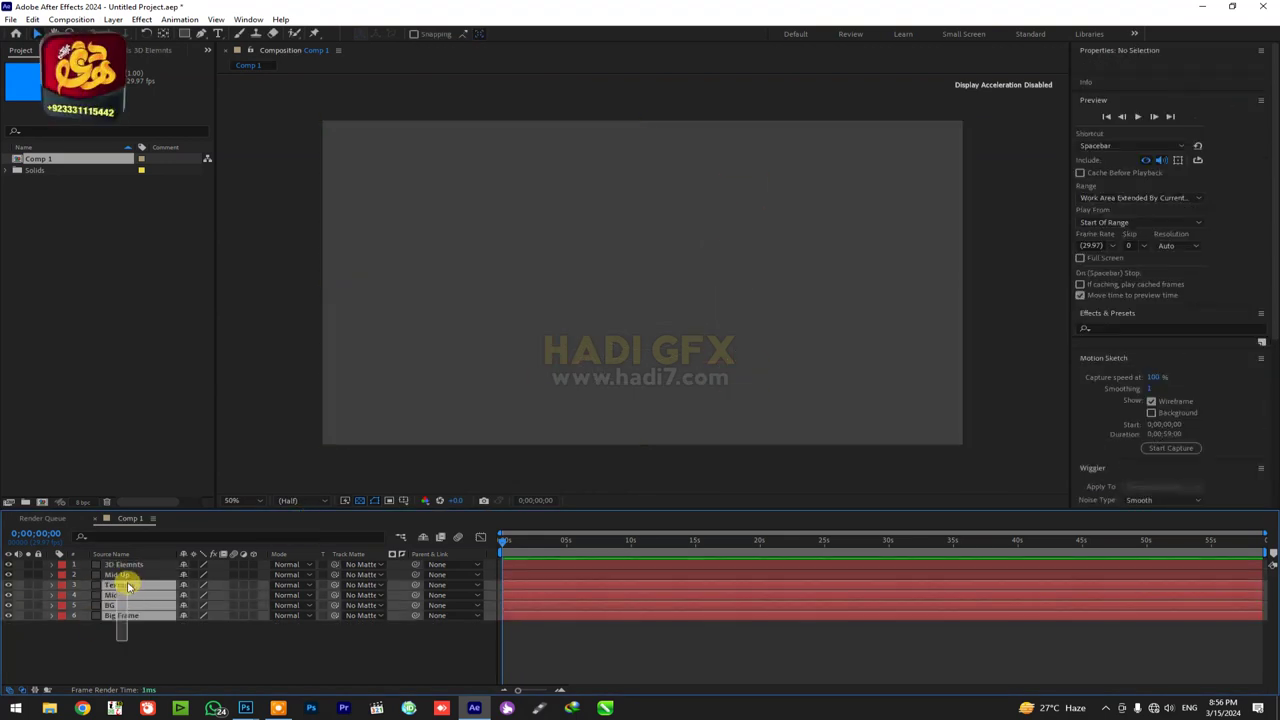
drag(8, 580, 8, 615)
click(125, 638)
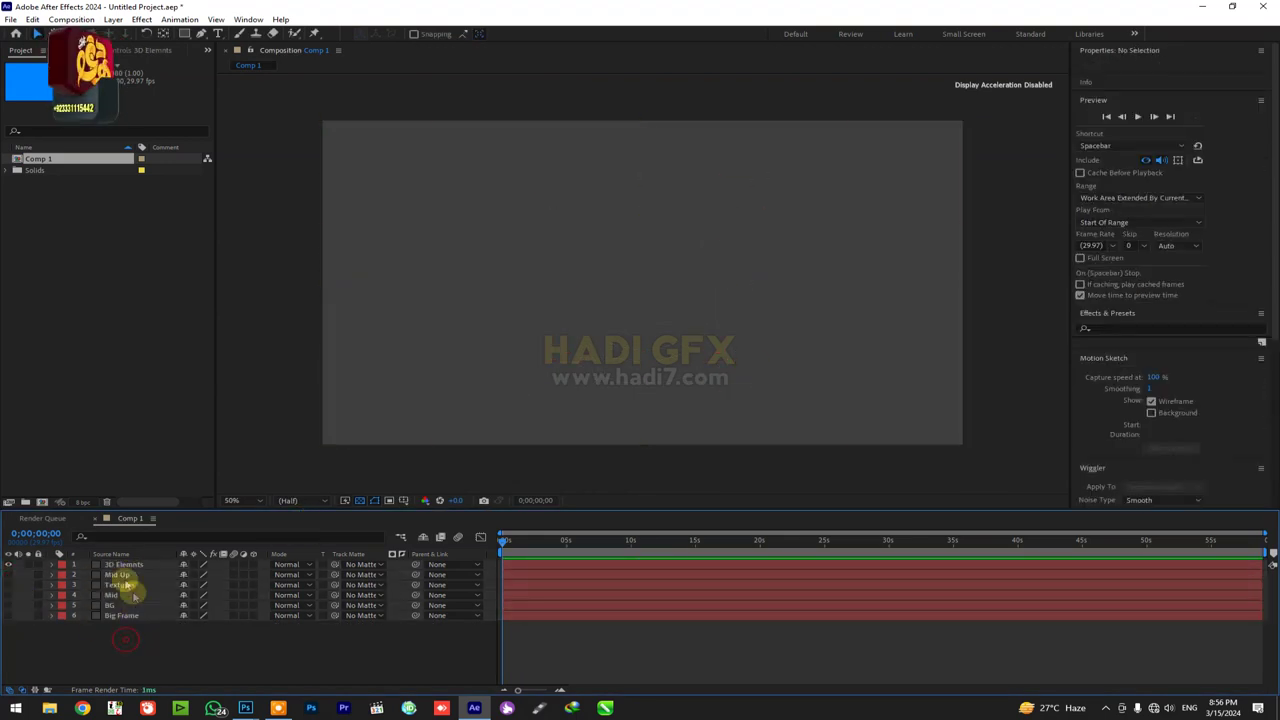
Apply Video Copilot's Element effect to the 3D Elements layer.
click(124, 564)
click(145, 50)
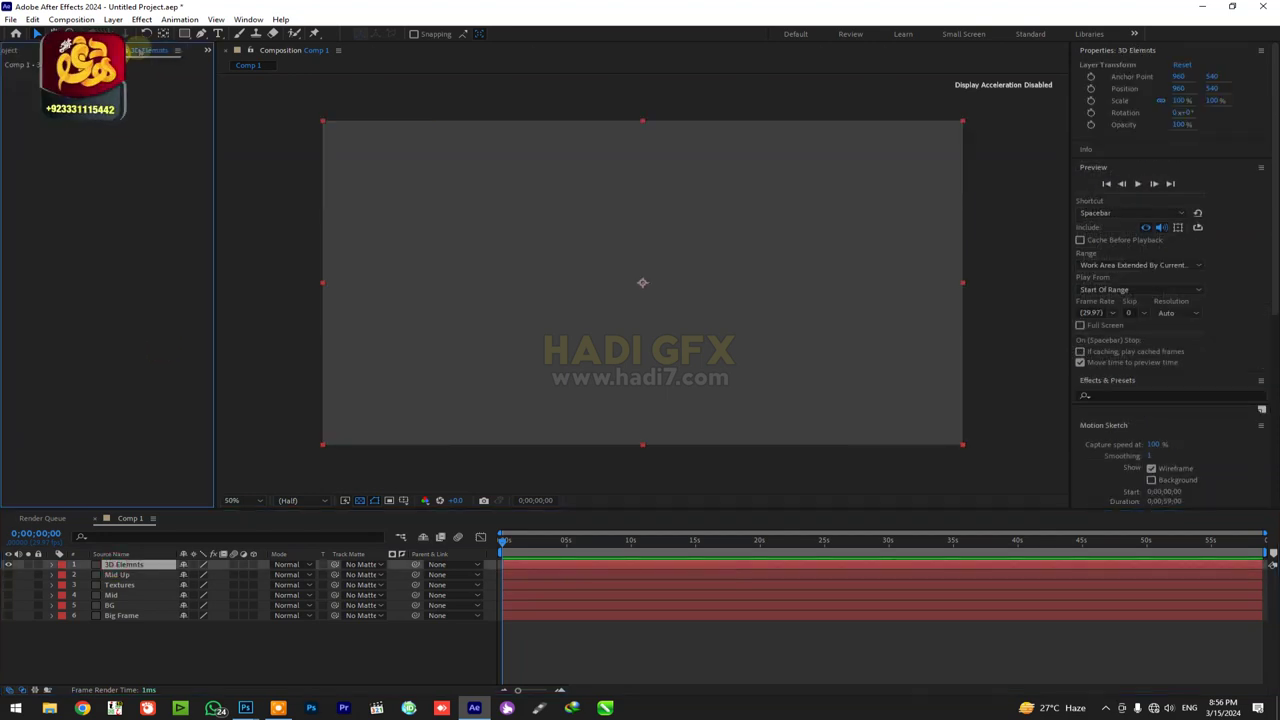
click(180, 19)
click(248, 19)
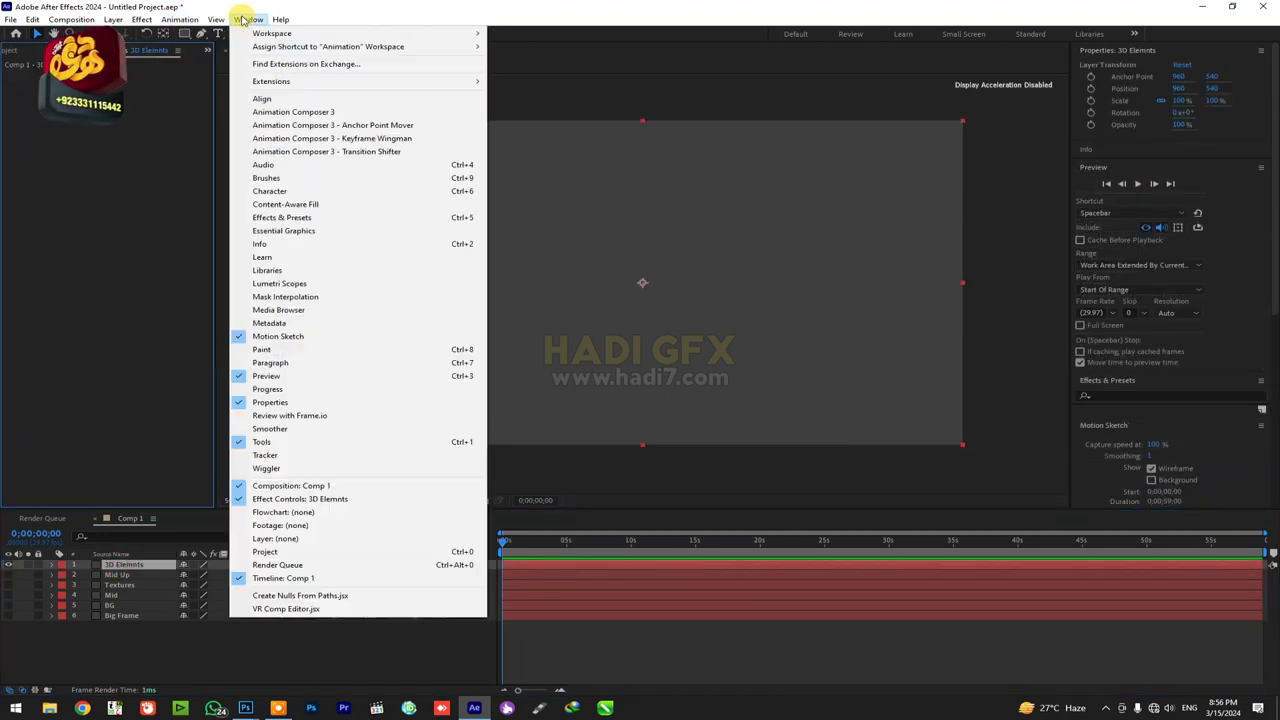
mouse_move(142, 20)
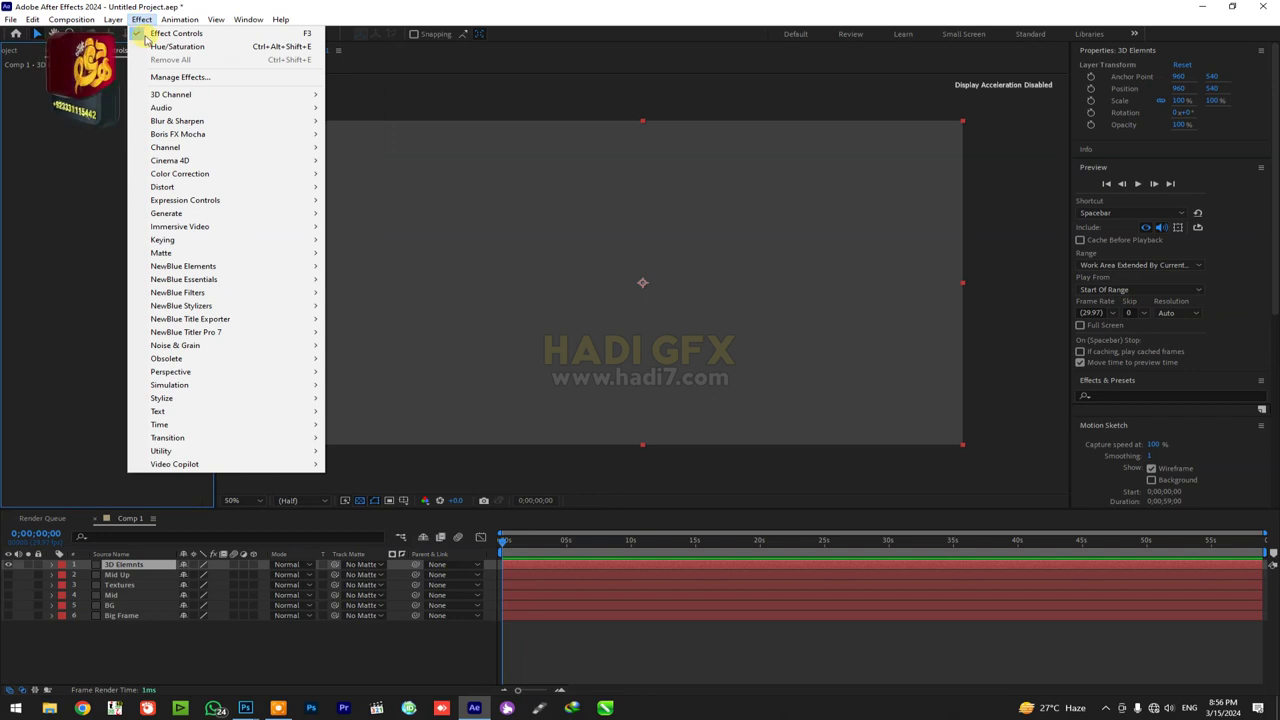
click(349, 464)
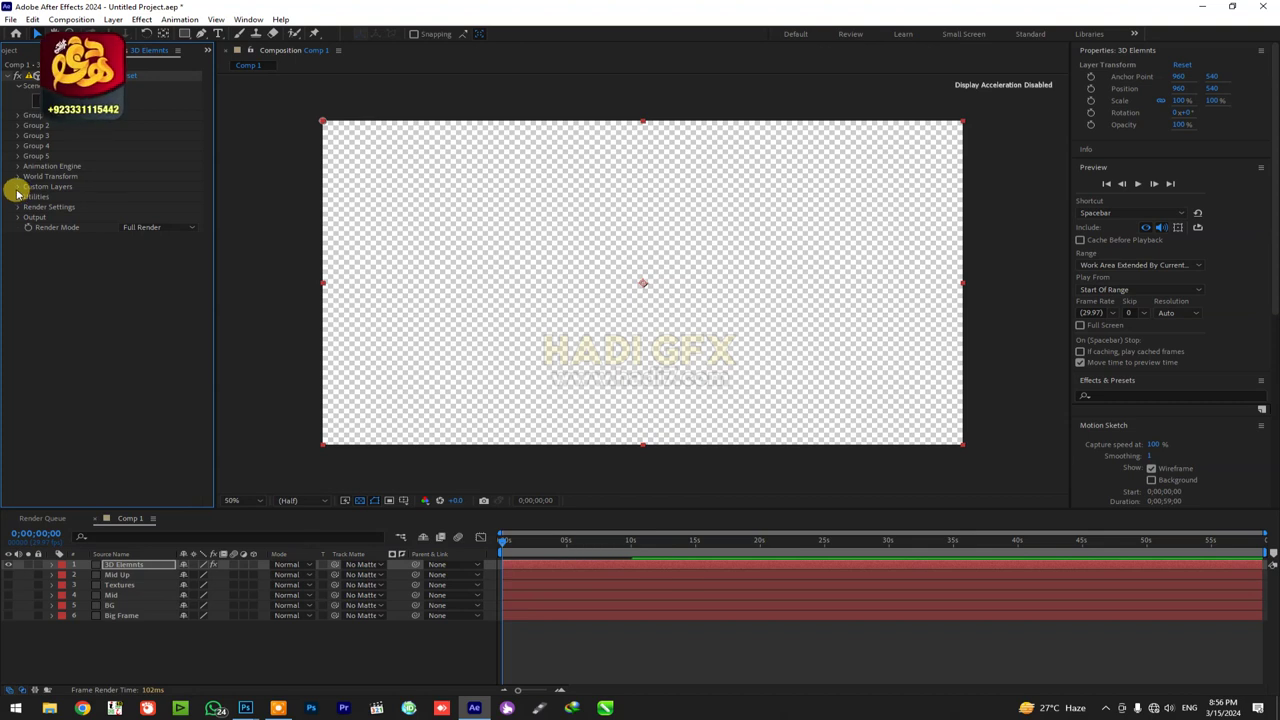
Under Custom Layers, set Path Layer 1 to Mid Up and Path Layer 2 to Textures.
click(17, 187)
click(28, 197)
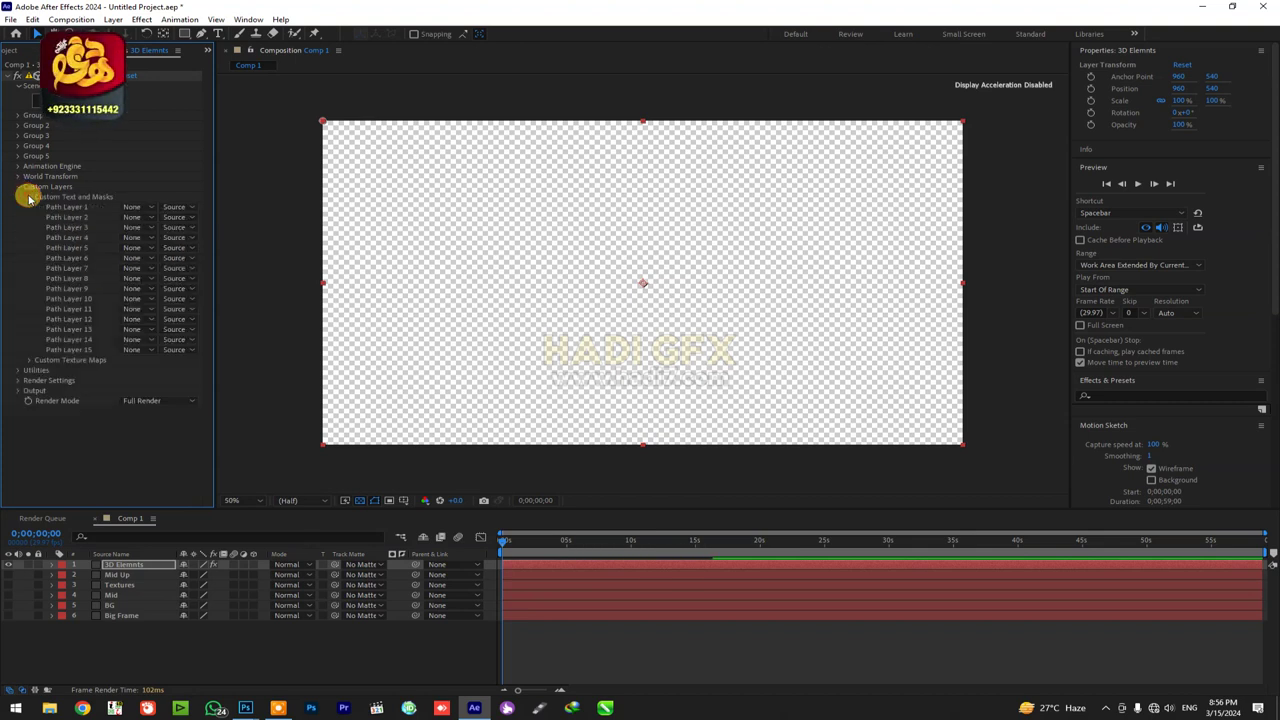
click(145, 209)
click(160, 263)
click(136, 209)
click(155, 250)
click(136, 217)
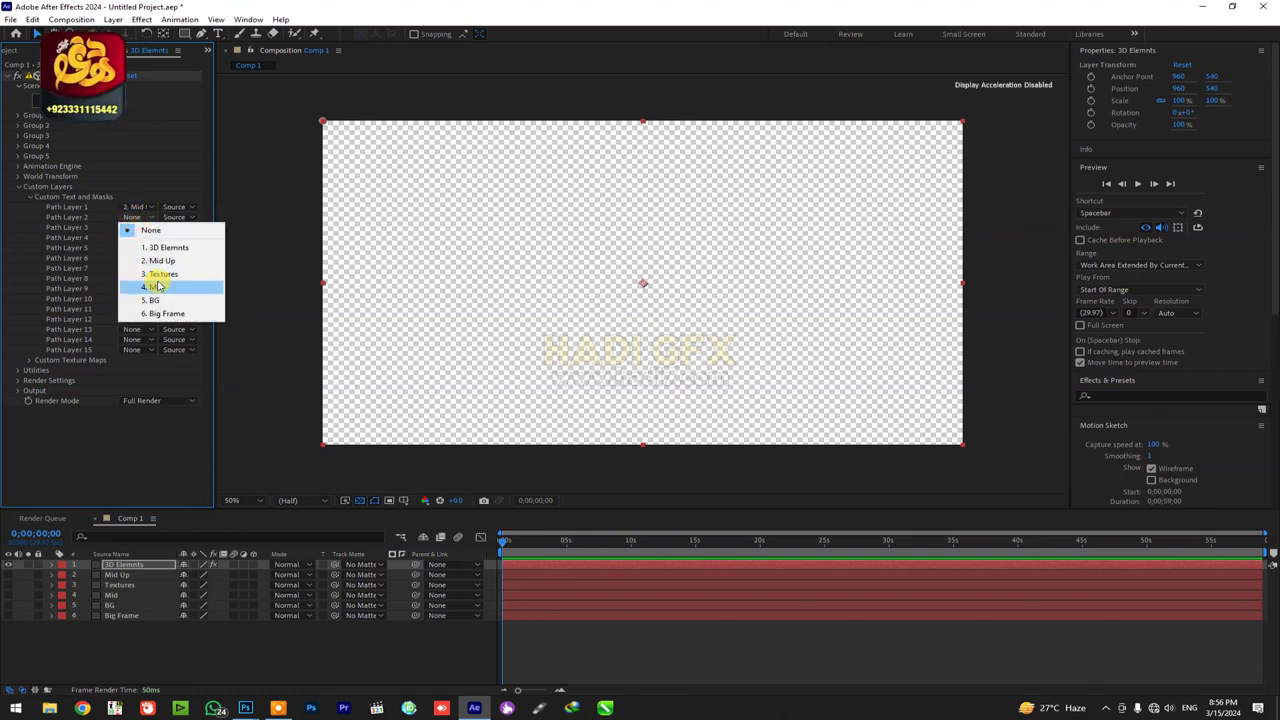
click(160, 273)
Set Path Layers 3, 4 and 5 to Mid, BG and Big Frame.
click(131, 228)
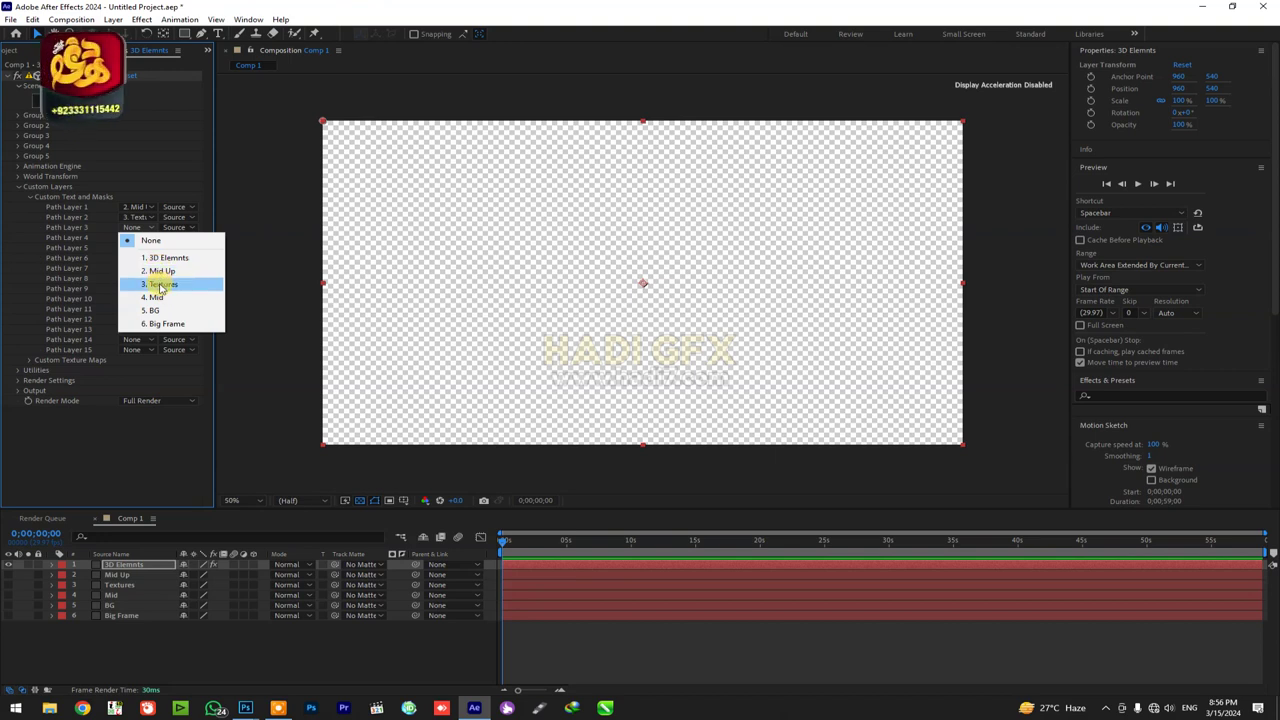
click(159, 299)
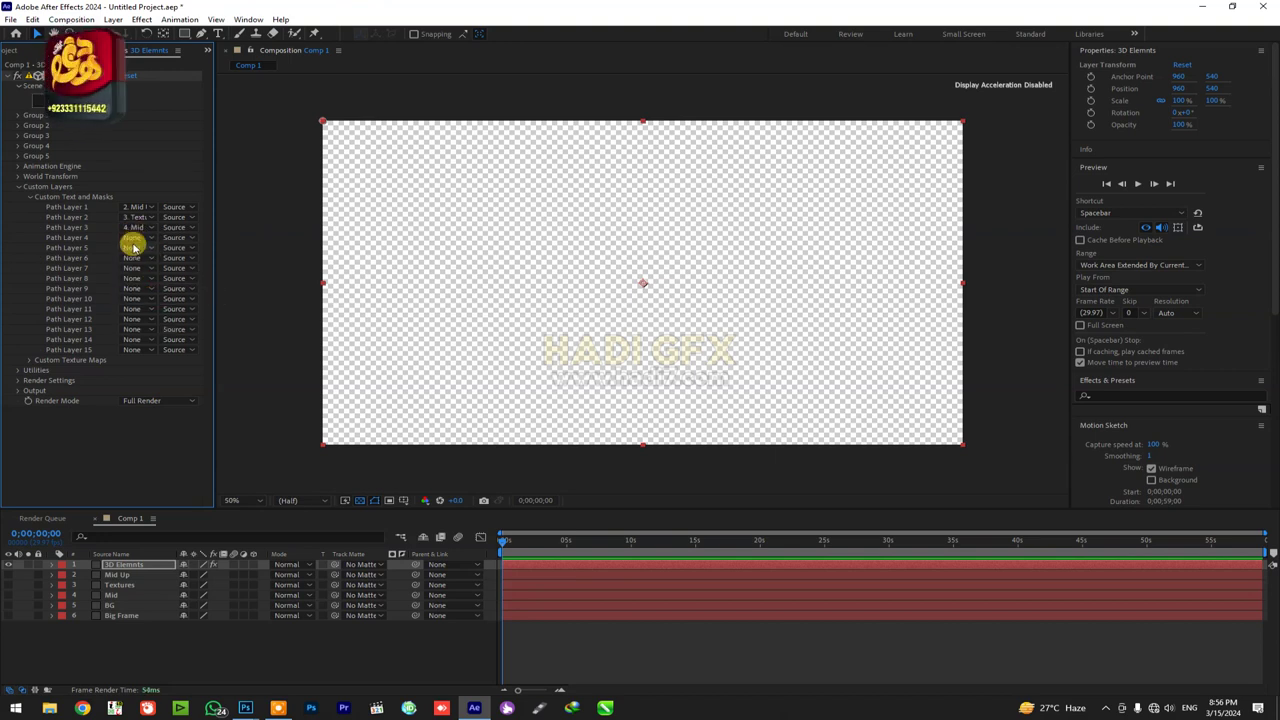
click(133, 238)
click(145, 319)
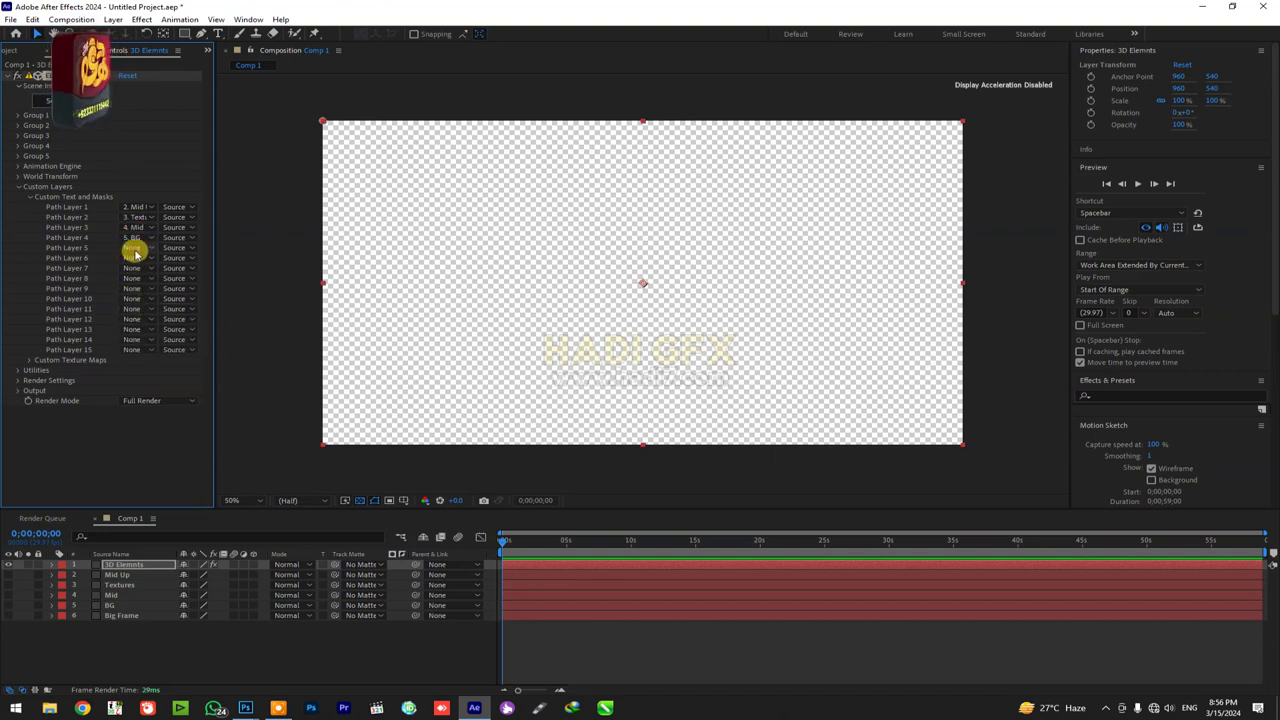
click(134, 249)
click(168, 344)
Open Element's Scene Setup for the 3D Elements layer.
click(270, 645)
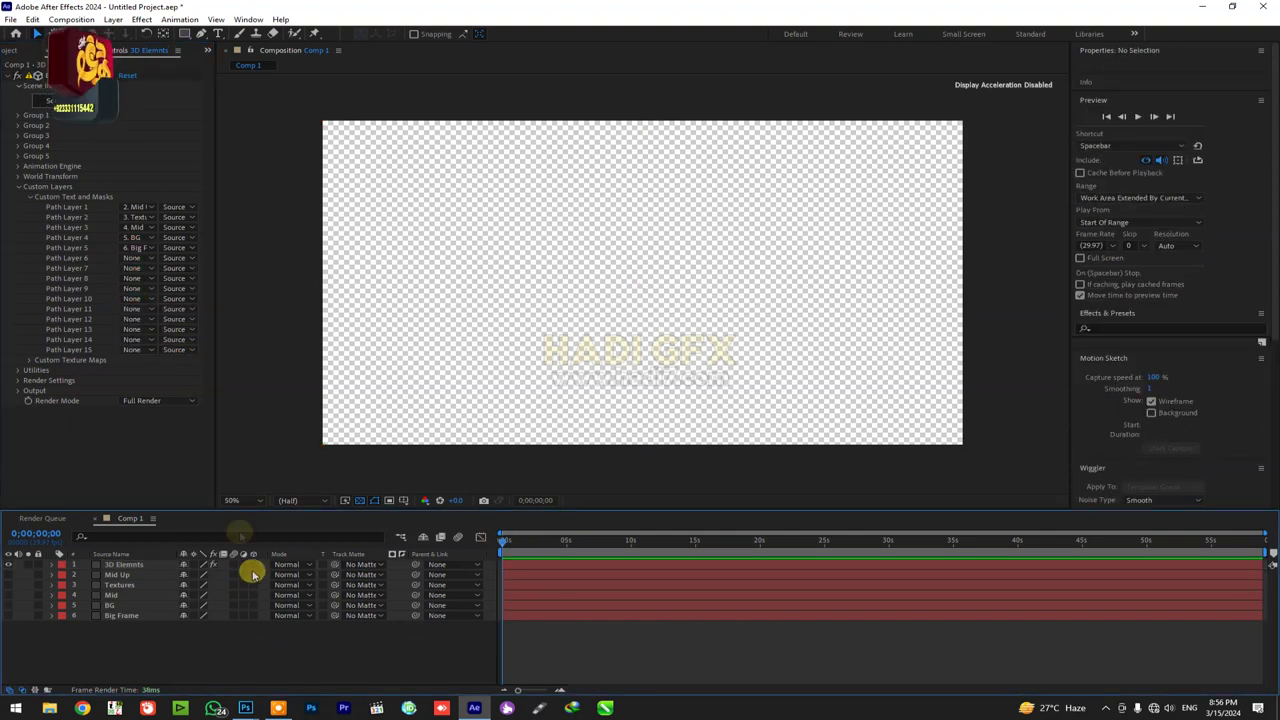
click(123, 564)
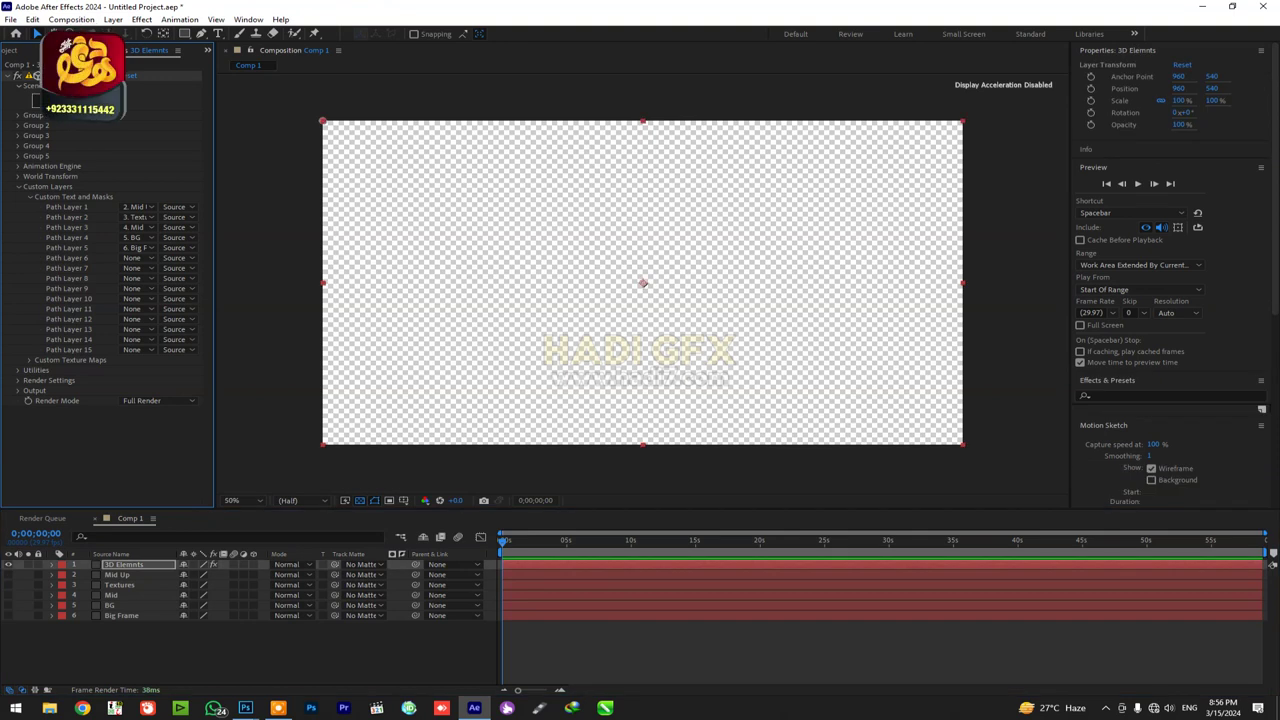
click(80, 100)
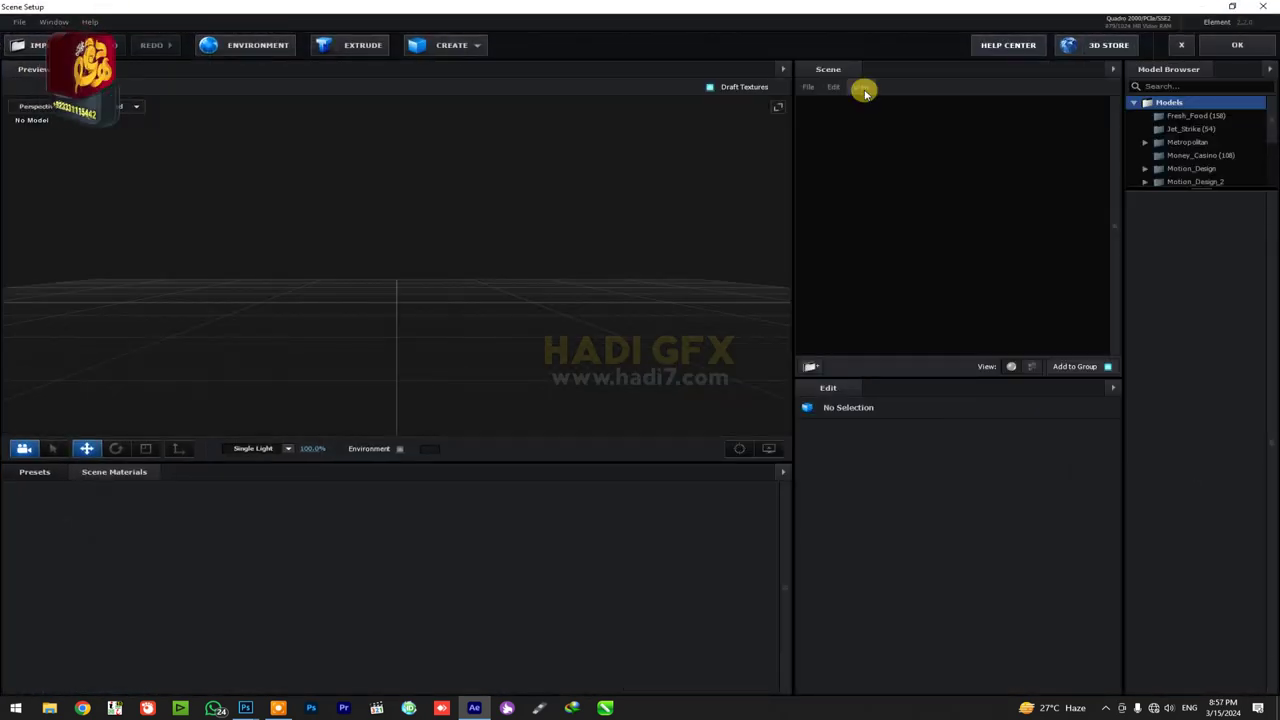
Create an Extrusion Model from Custom Path 1 and check the ring in the comp.
click(449, 53)
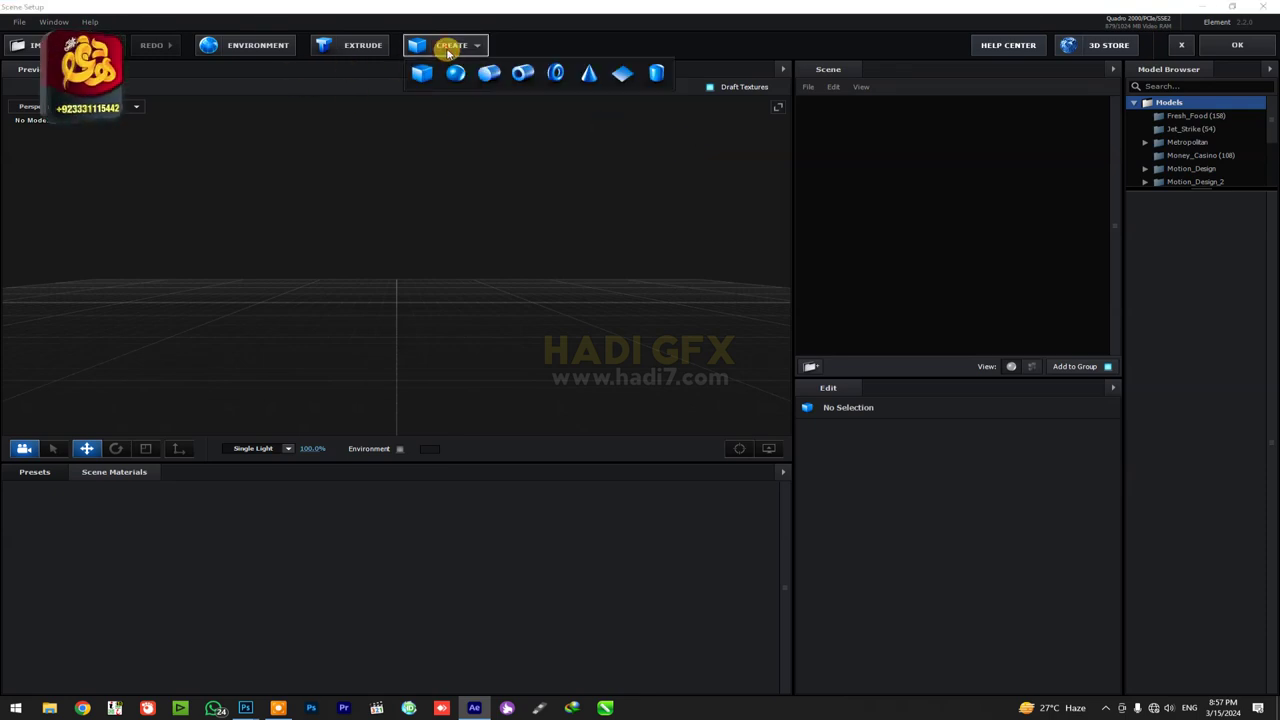
click(349, 46)
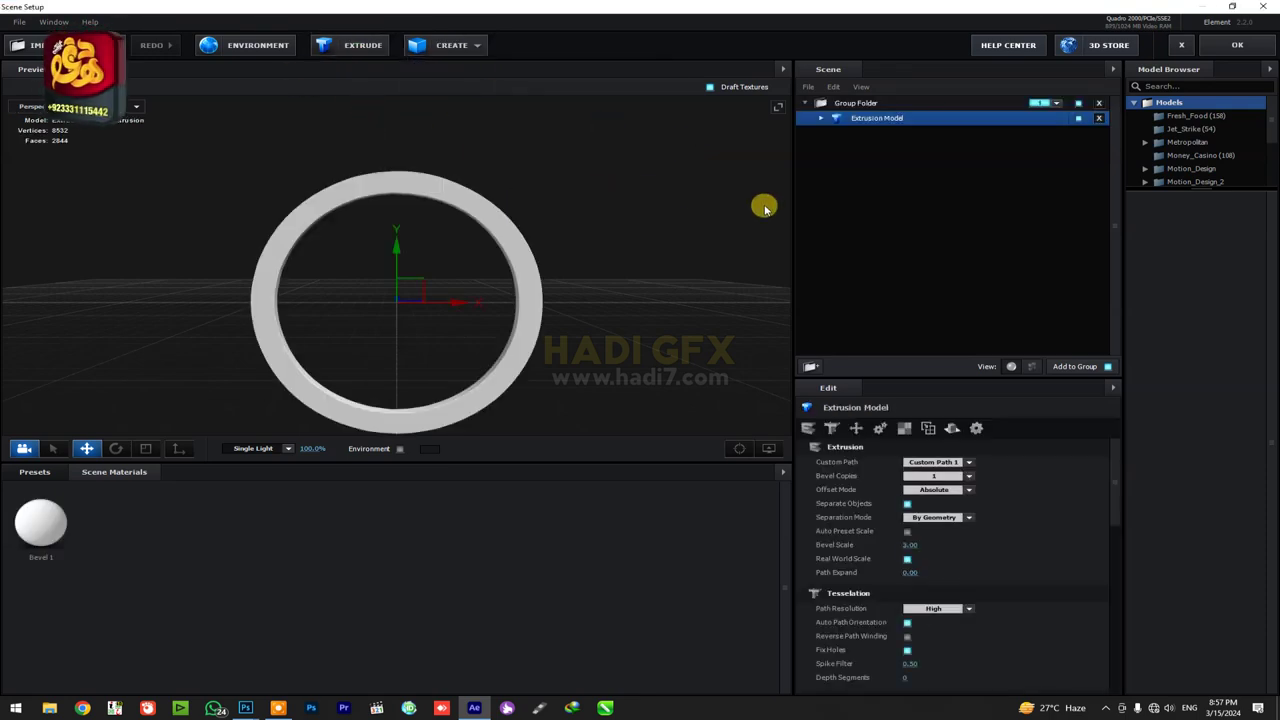
drag(581, 395, 553, 332)
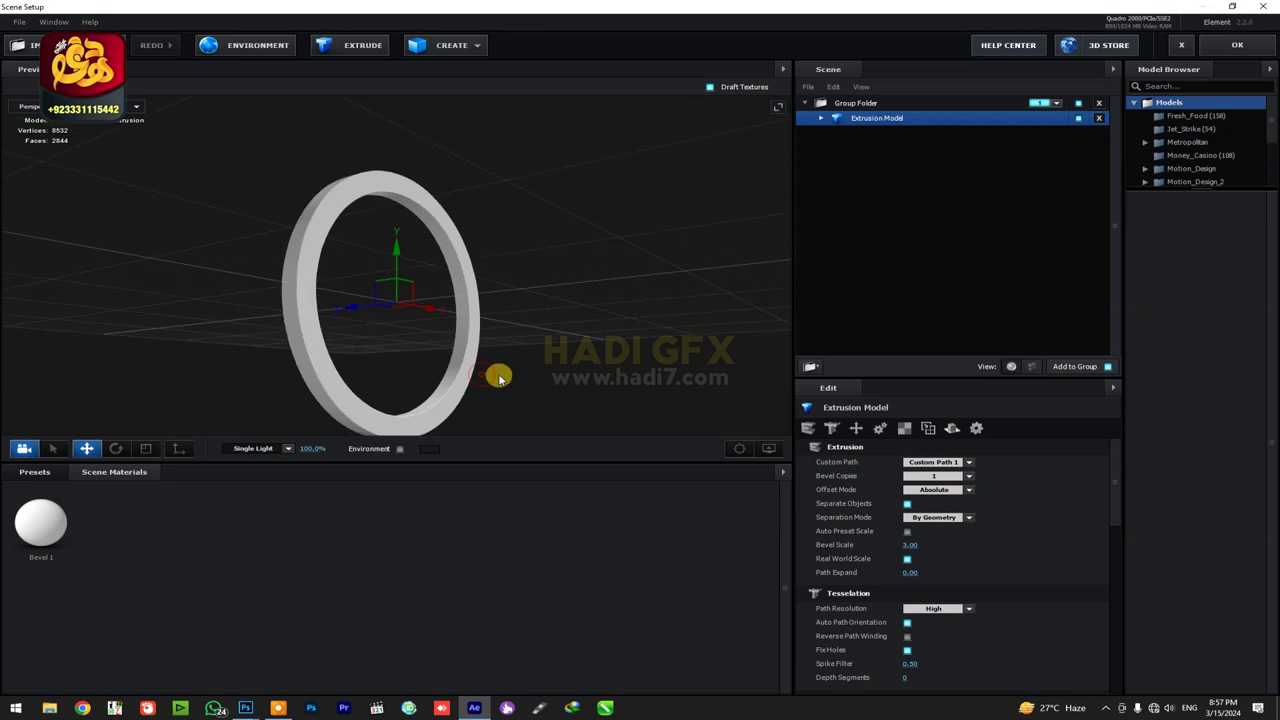
click(1237, 45)
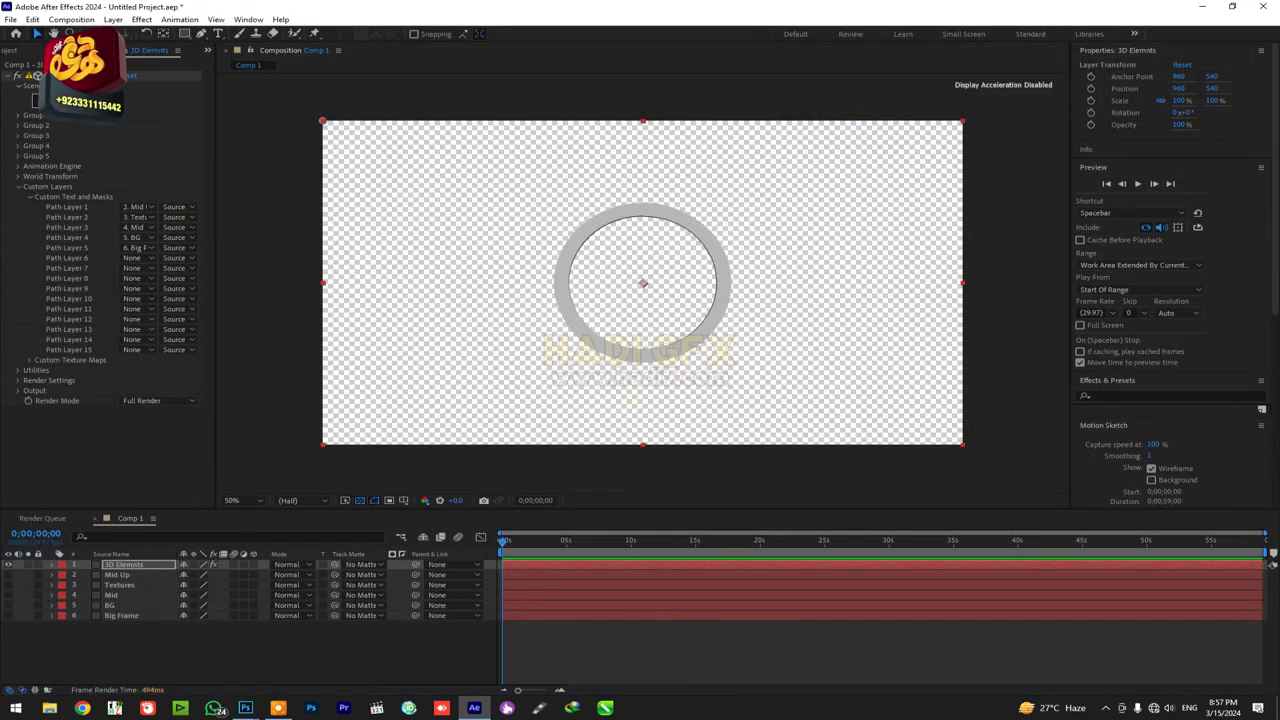
click(57, 100)
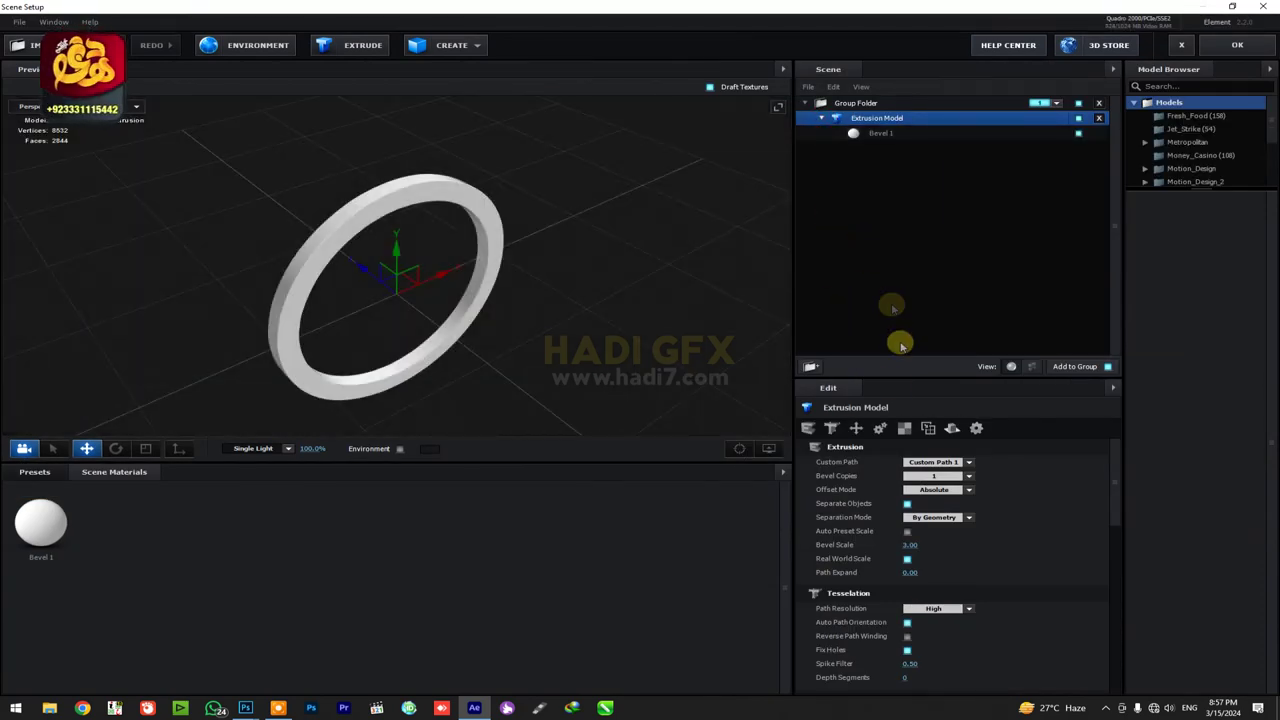
Enable Bevel Backside and set the ring's Path Resolution to Extreme.
click(866, 133)
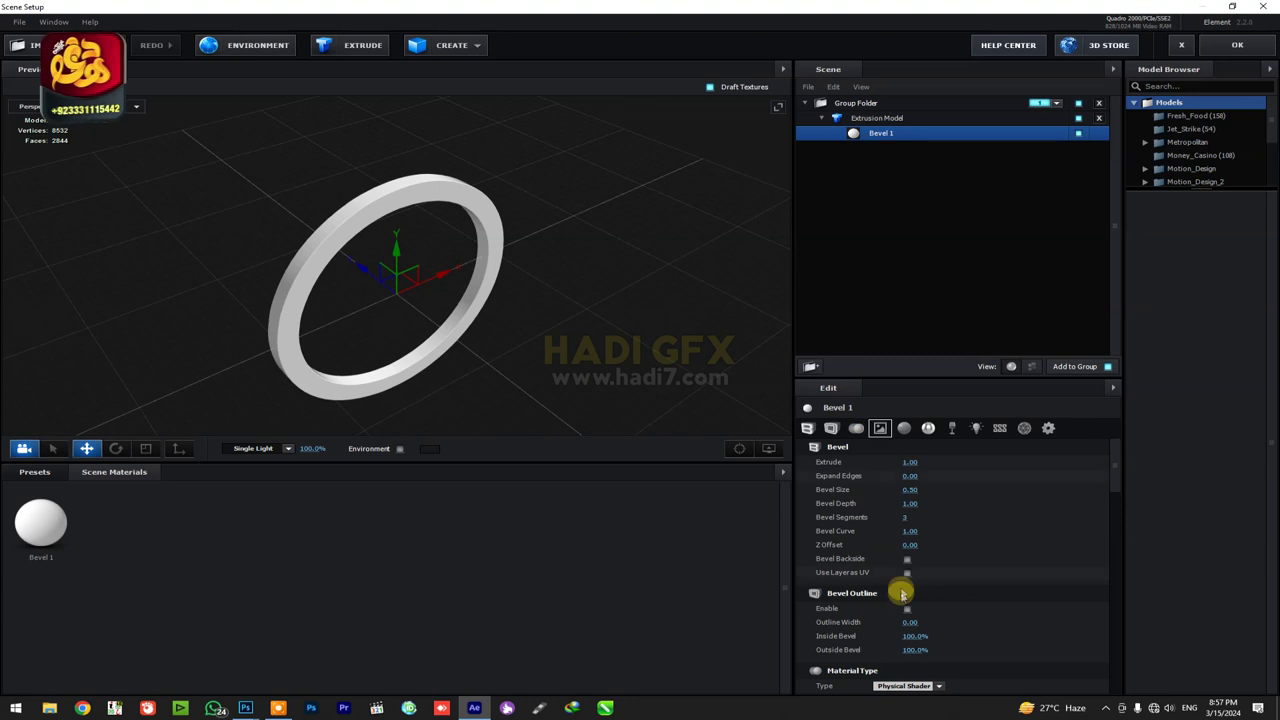
click(907, 560)
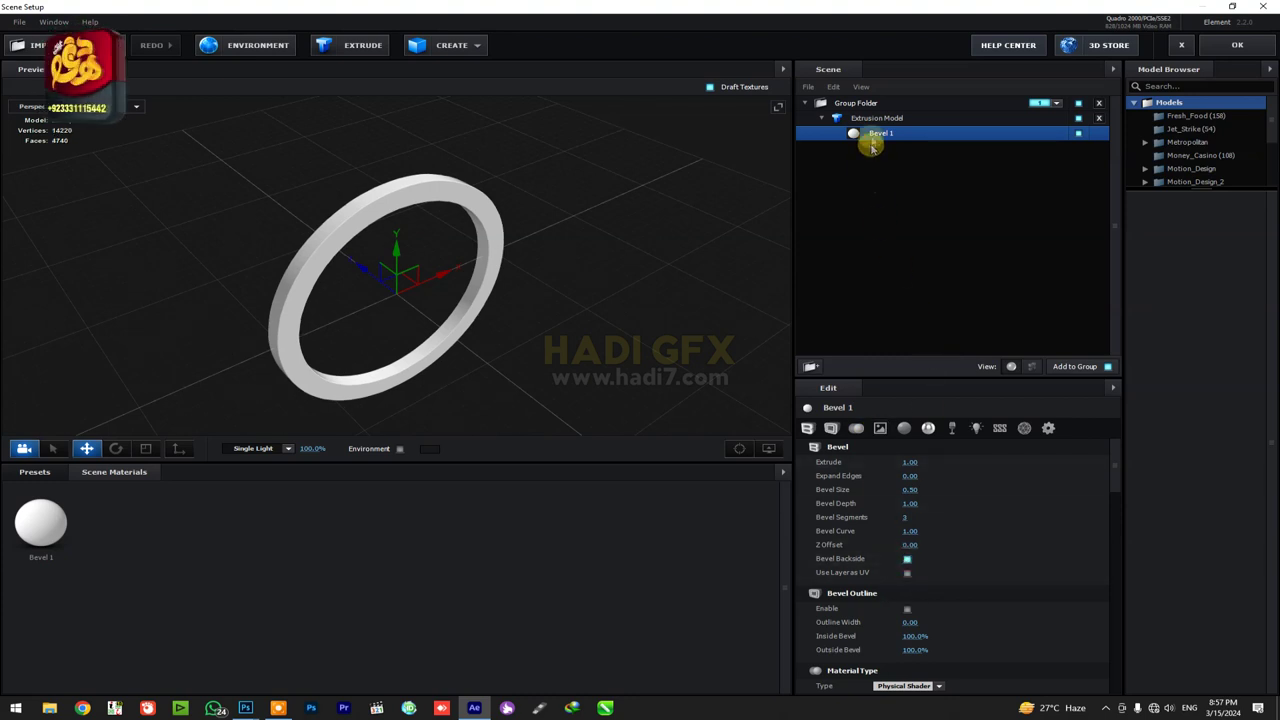
click(870, 118)
click(950, 608)
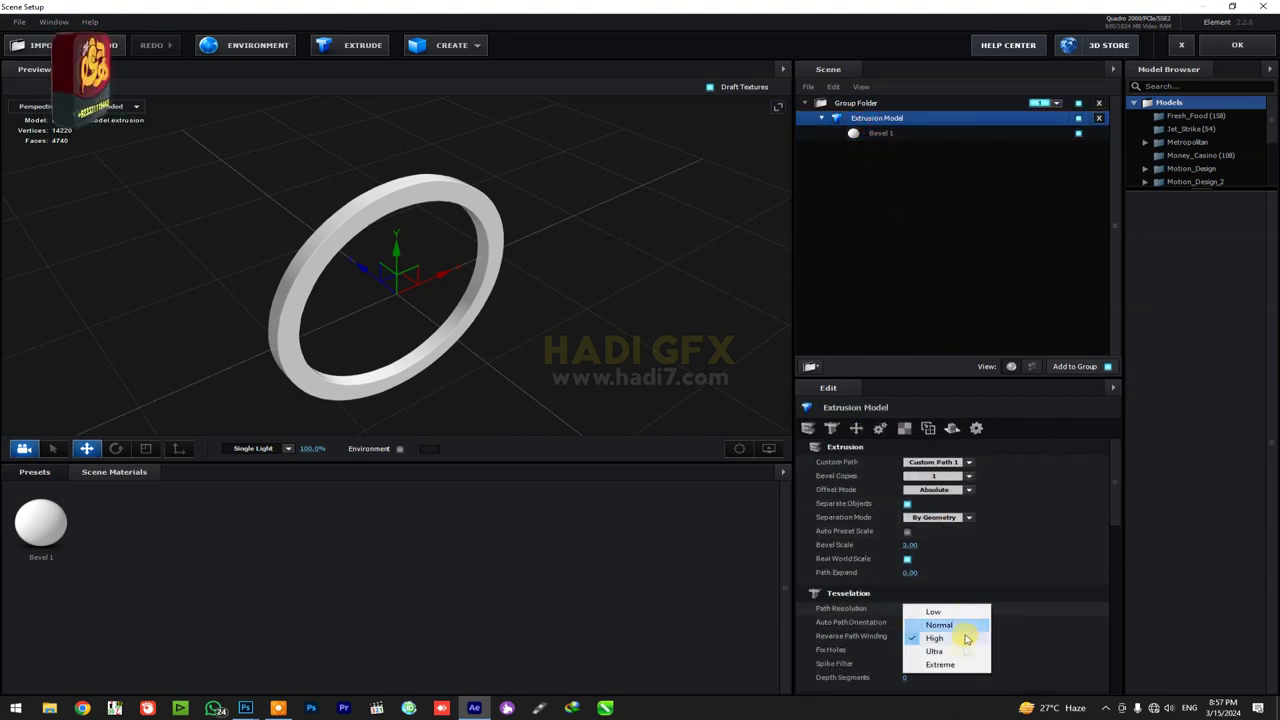
click(958, 664)
Set the ring's Bevel 1 extrude to 1.65 and bevel size to 0.
drag(592, 302, 631, 296)
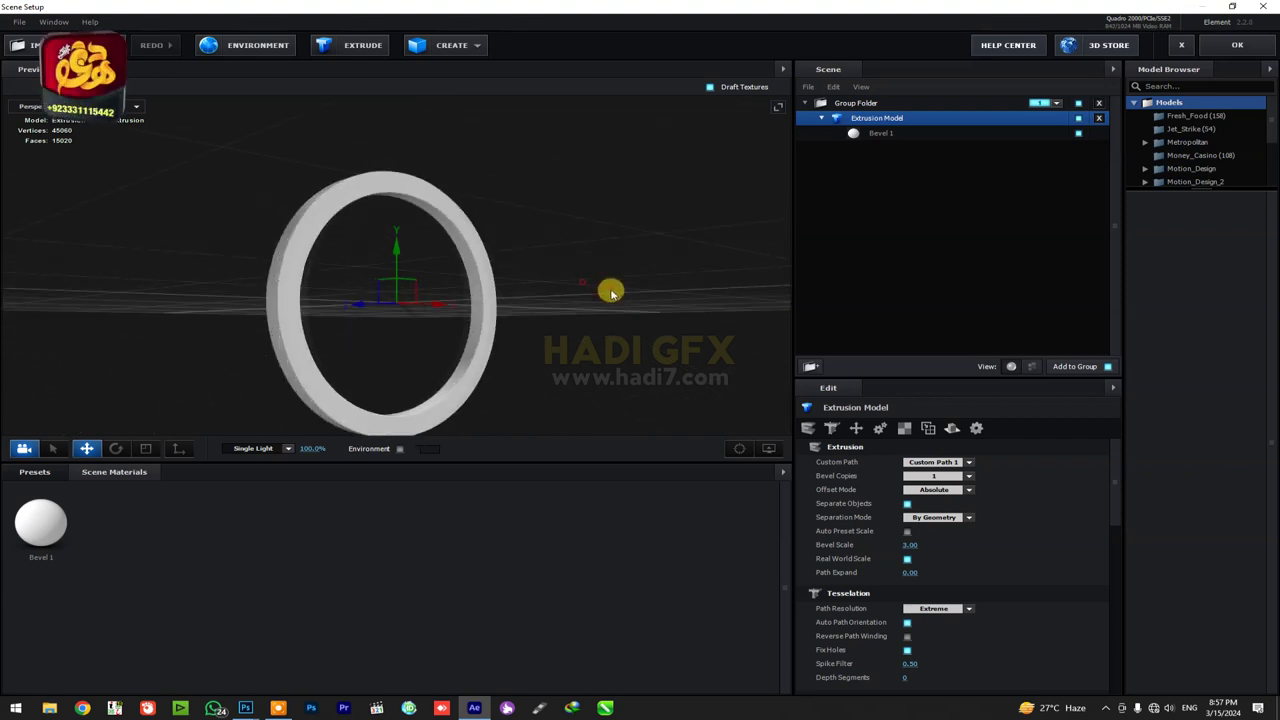
click(845, 135)
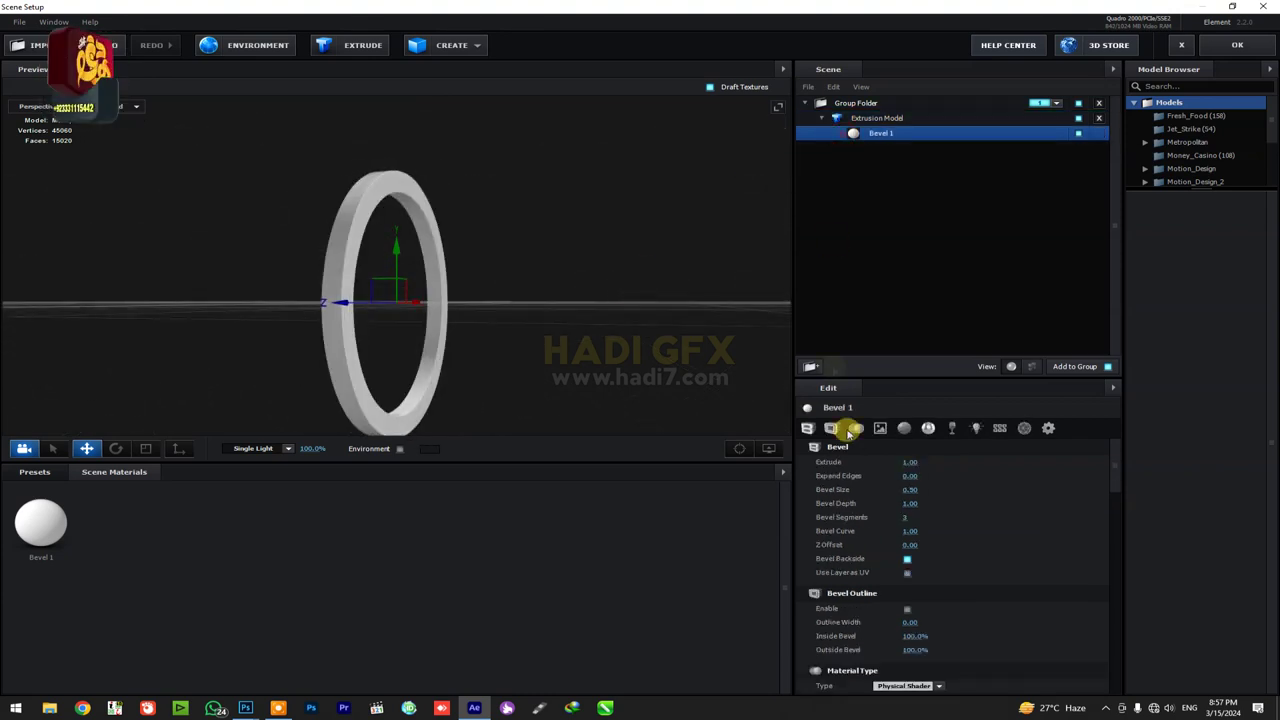
drag(903, 463, 941, 460)
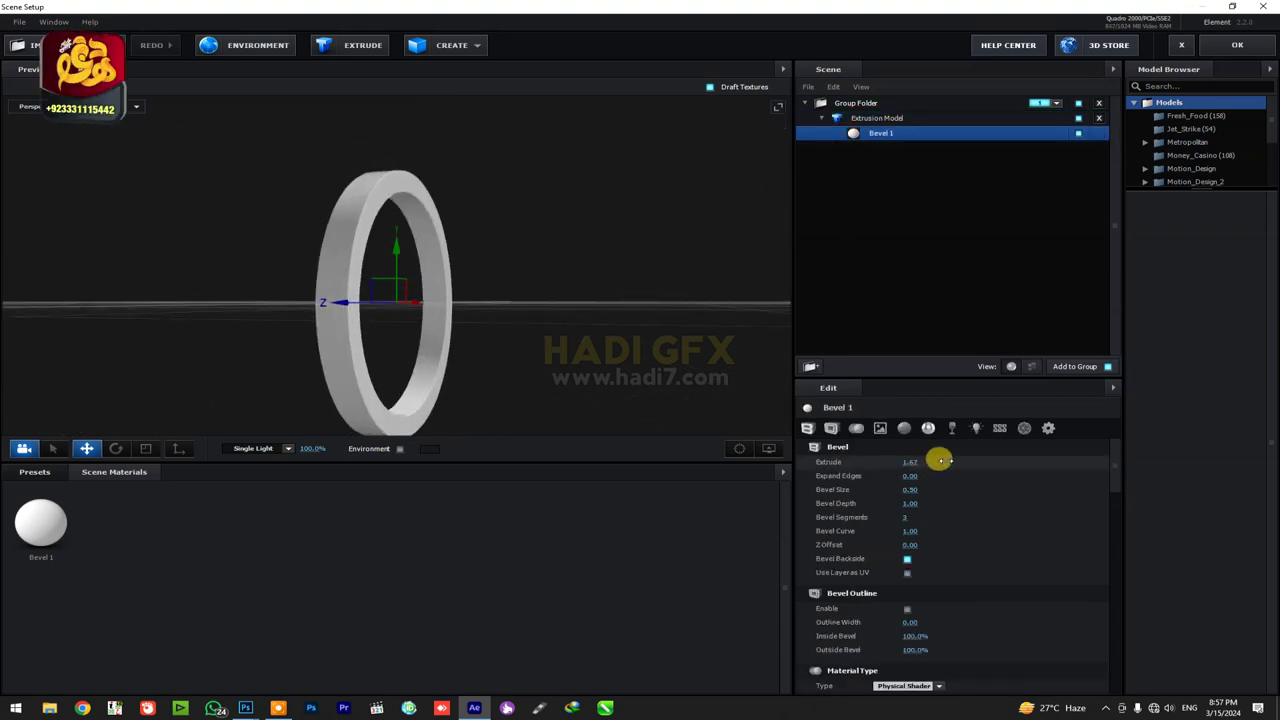
text(1.65)
key(Return)
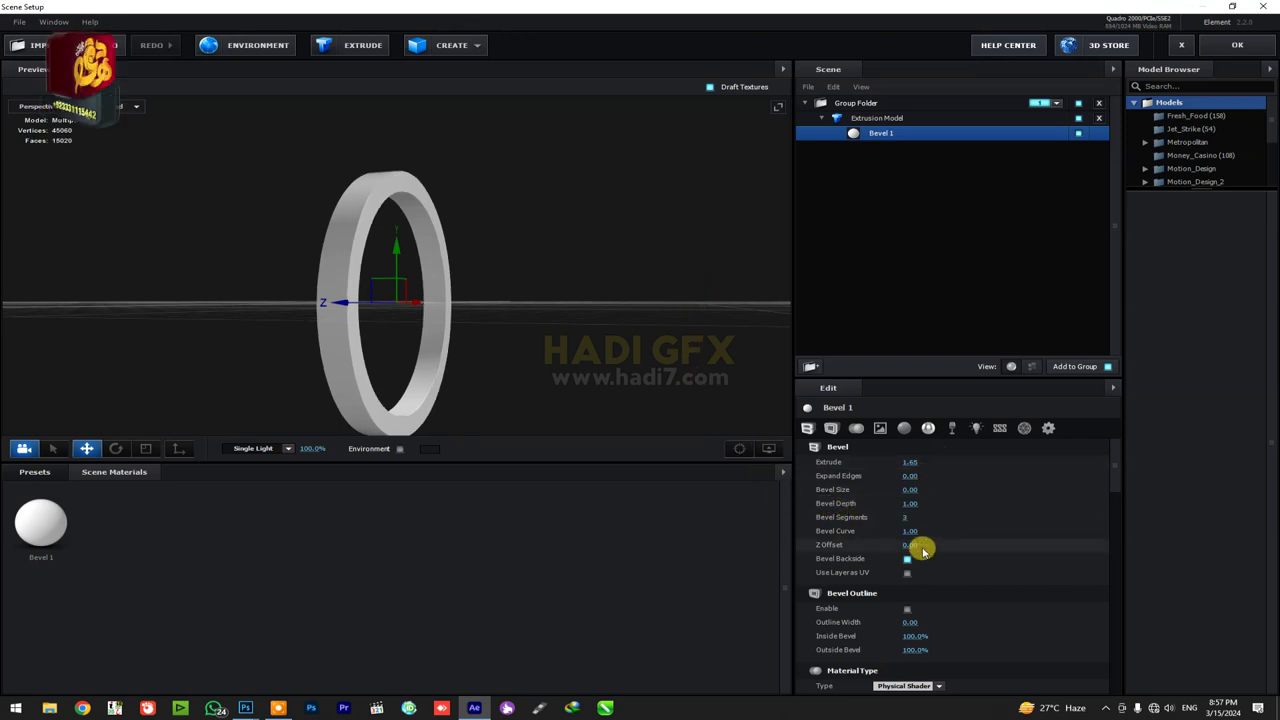
drag(618, 389, 601, 390)
mouse_move(626, 393)
mouse_down()
mouse_move(668, 385)
mouse_move(588, 385)
mouse_up()
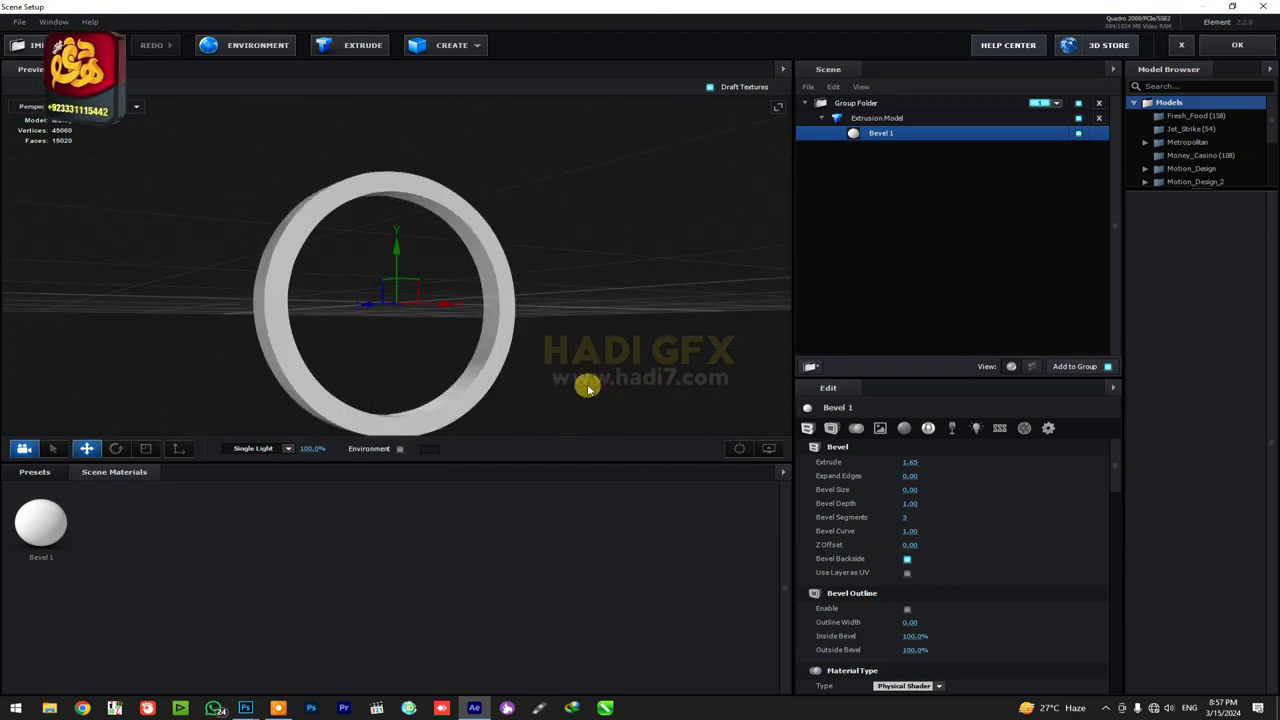
click(822, 118)
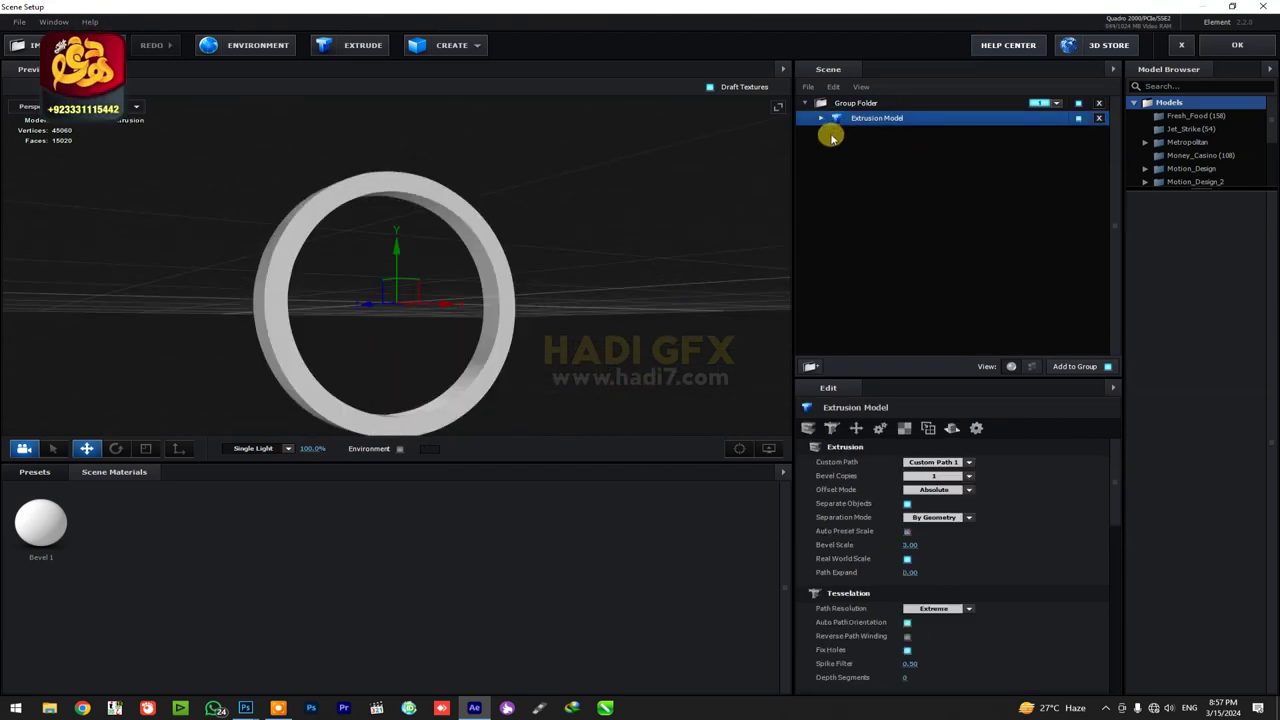
Duplicate the ring model, switch it to Custom Path 2, and rename it Textures.
key(ctrl+d)
click(950, 463)
click(955, 478)
click(868, 135)
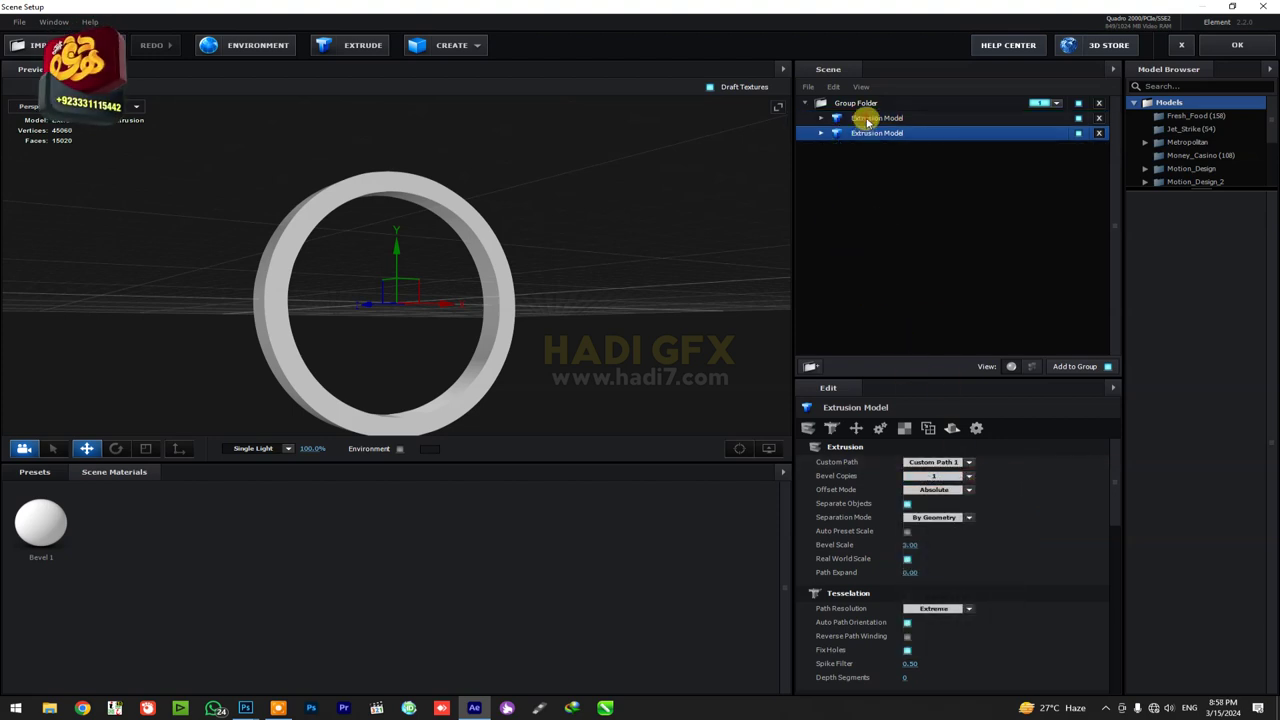
click(868, 119)
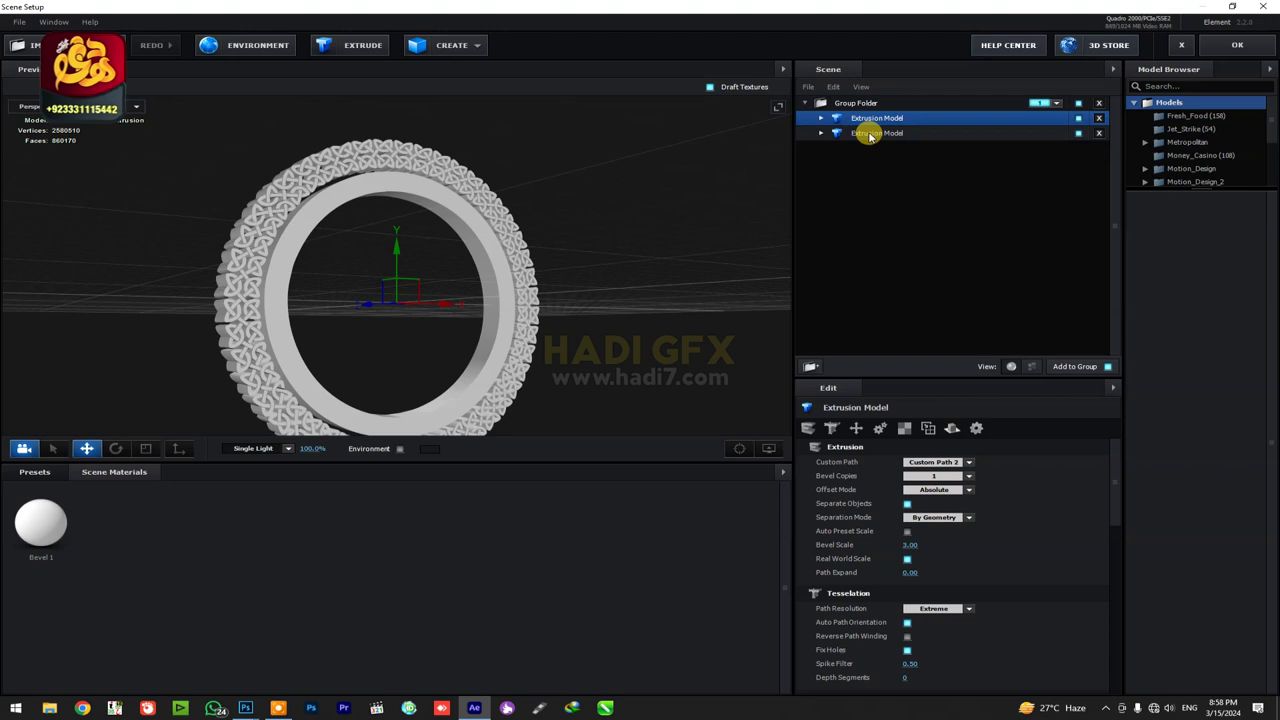
click(870, 134)
mouse_move(614, 294)
mouse_down()
mouse_move(620, 305)
mouse_move(606, 286)
mouse_up()
double_click(868, 119)
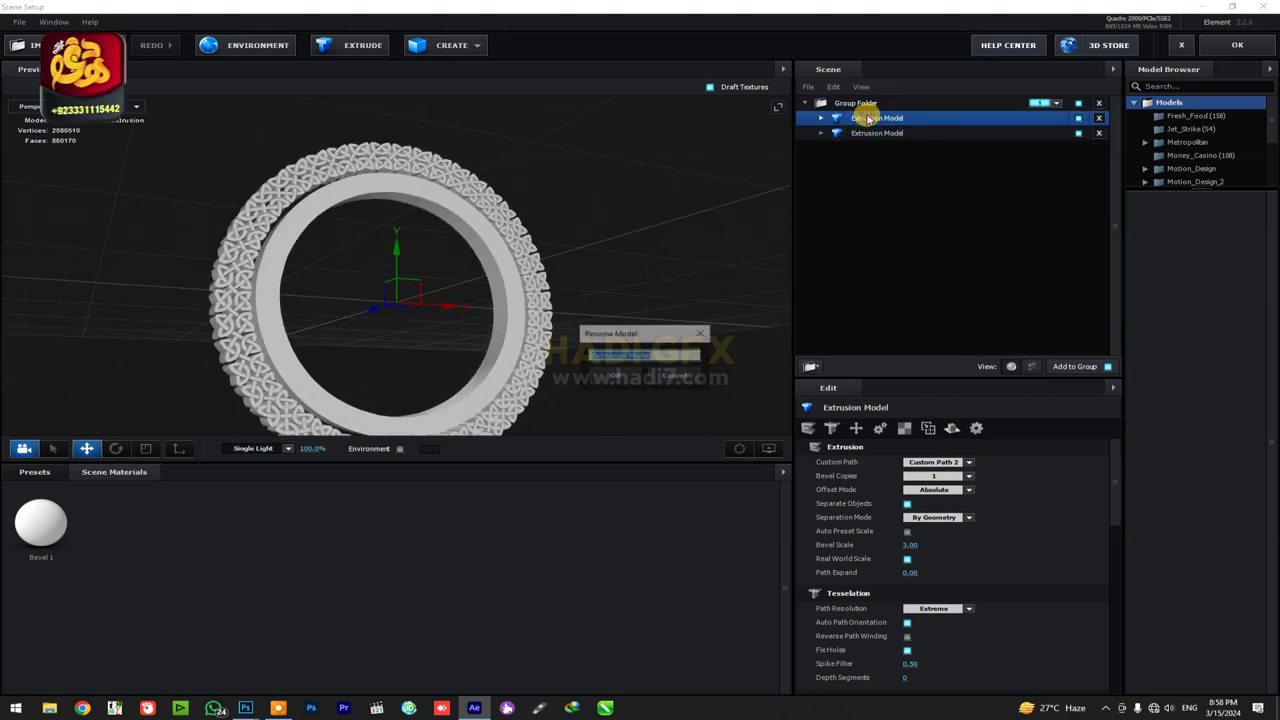
text(Textures)
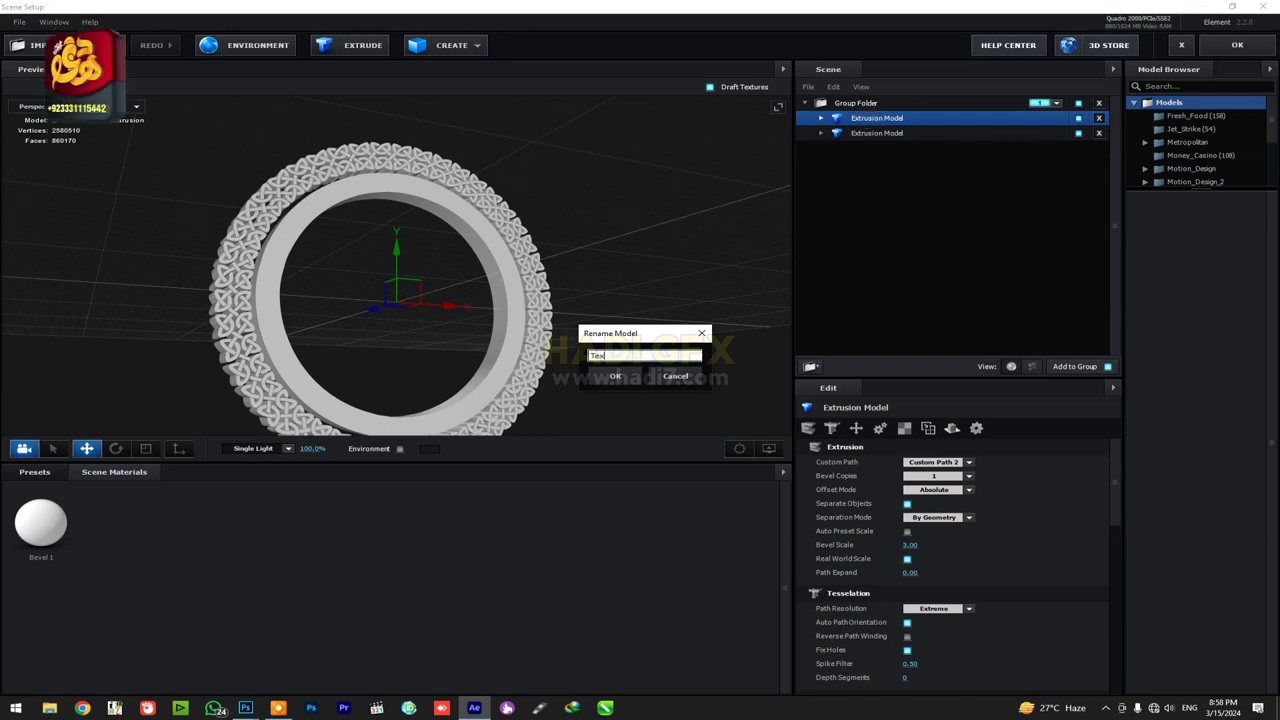
click(869, 134)
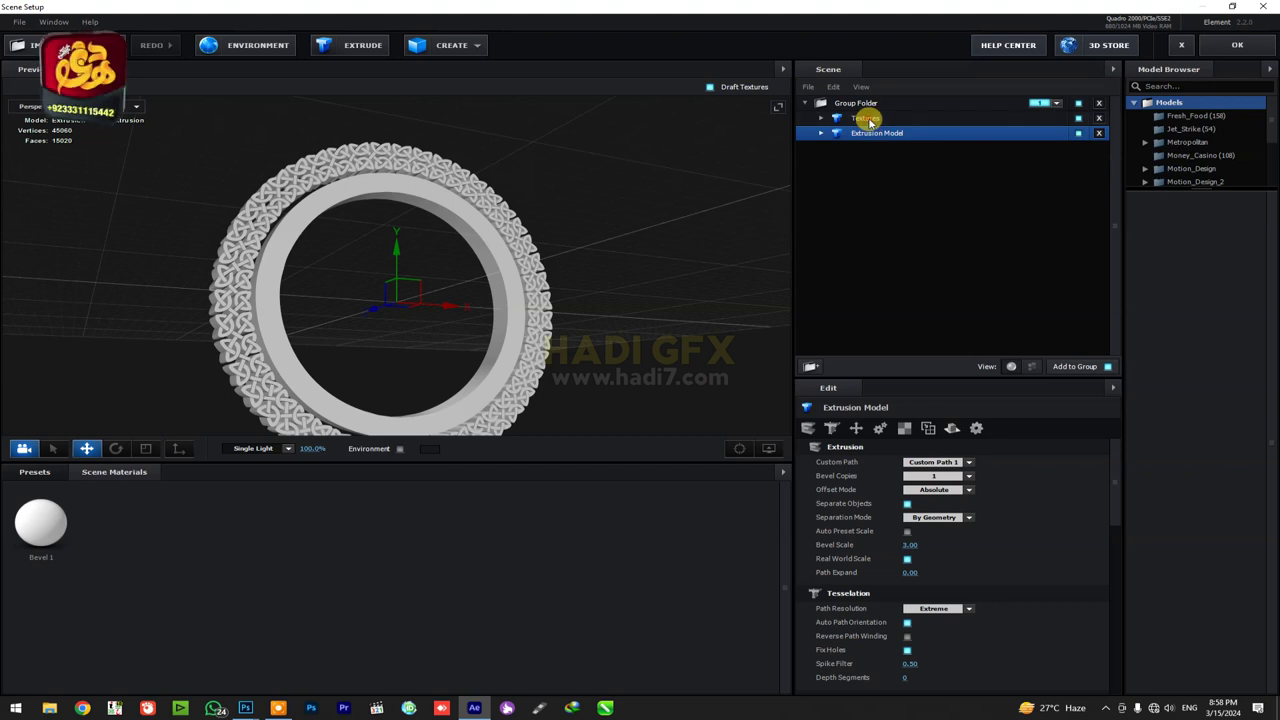
click(869, 119)
Duplicate the Textures model and set the copy to Custom Path 3.
key(ctrl+d)
click(970, 463)
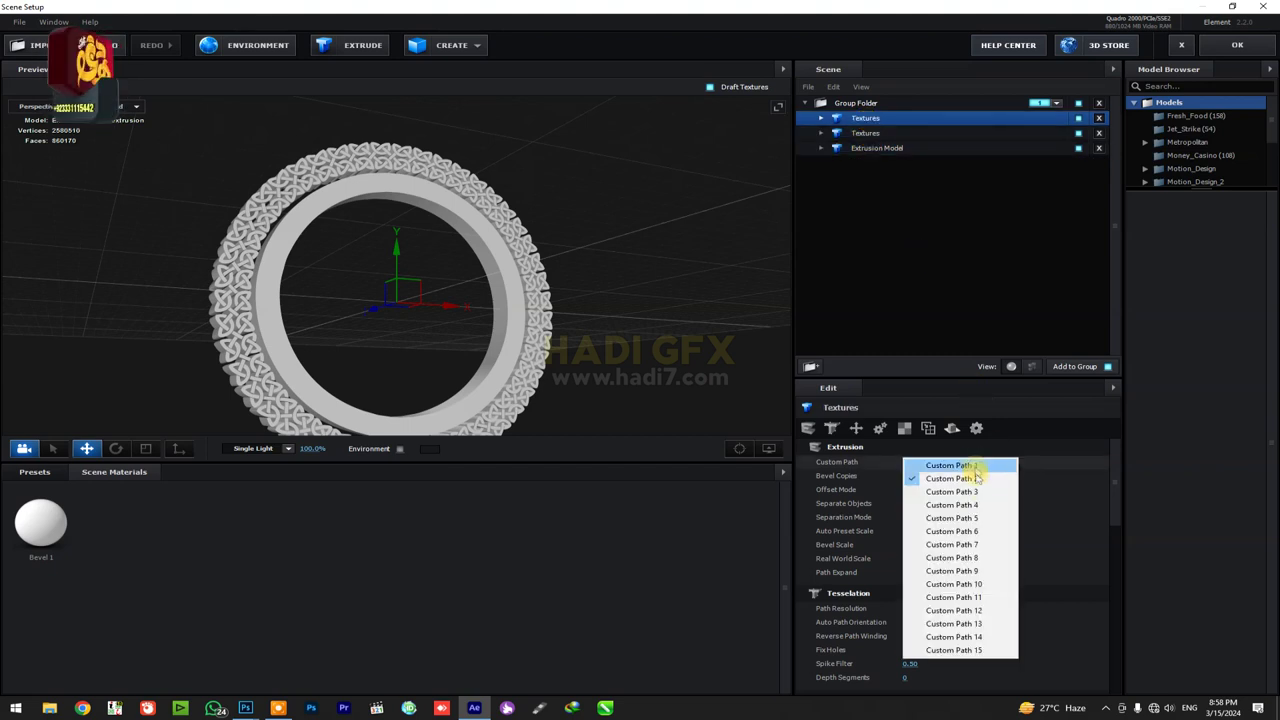
click(968, 491)
drag(716, 281, 705, 294)
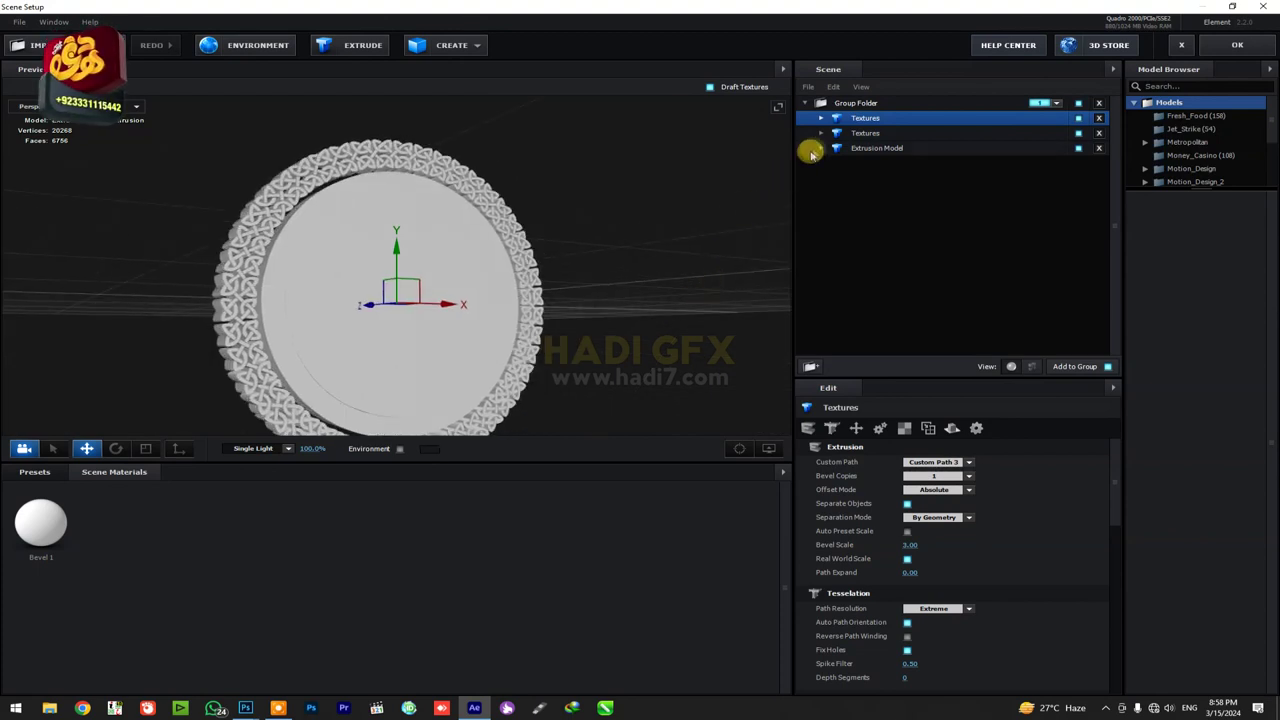
Deepen the original ring's Bevel 1 extrude to 2.20.
click(840, 148)
click(822, 148)
click(840, 163)
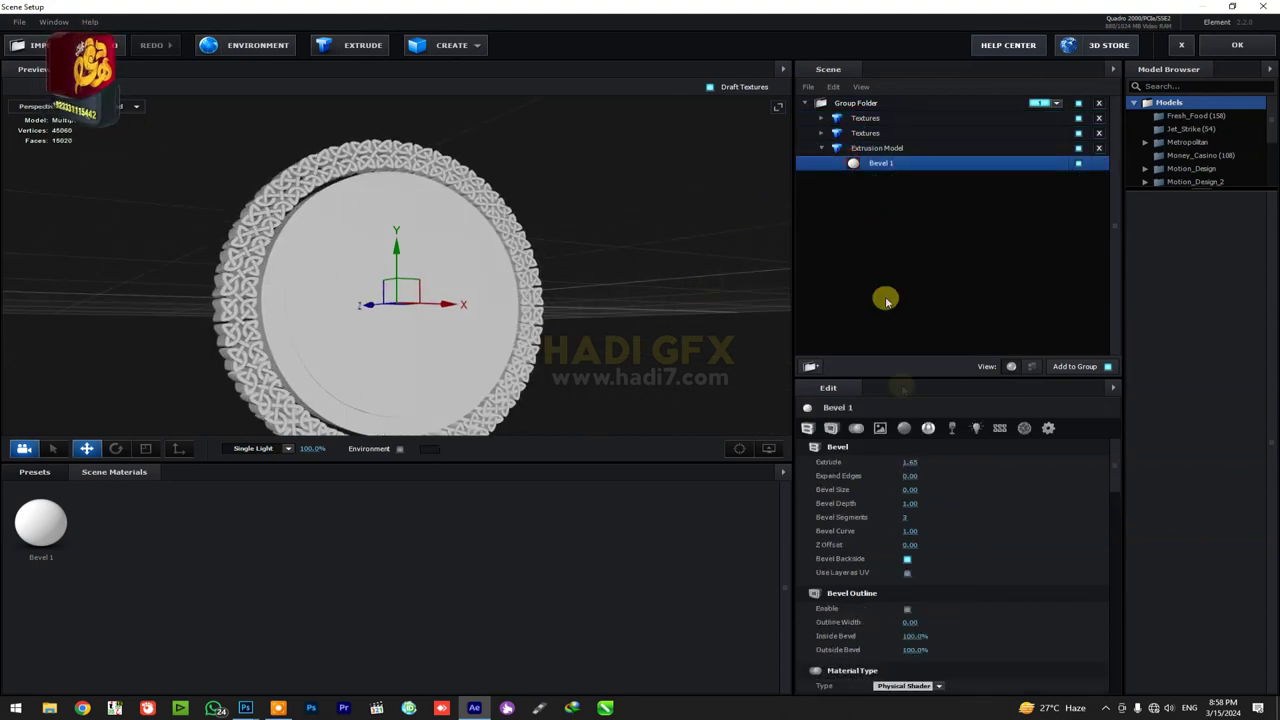
drag(905, 462, 932, 462)
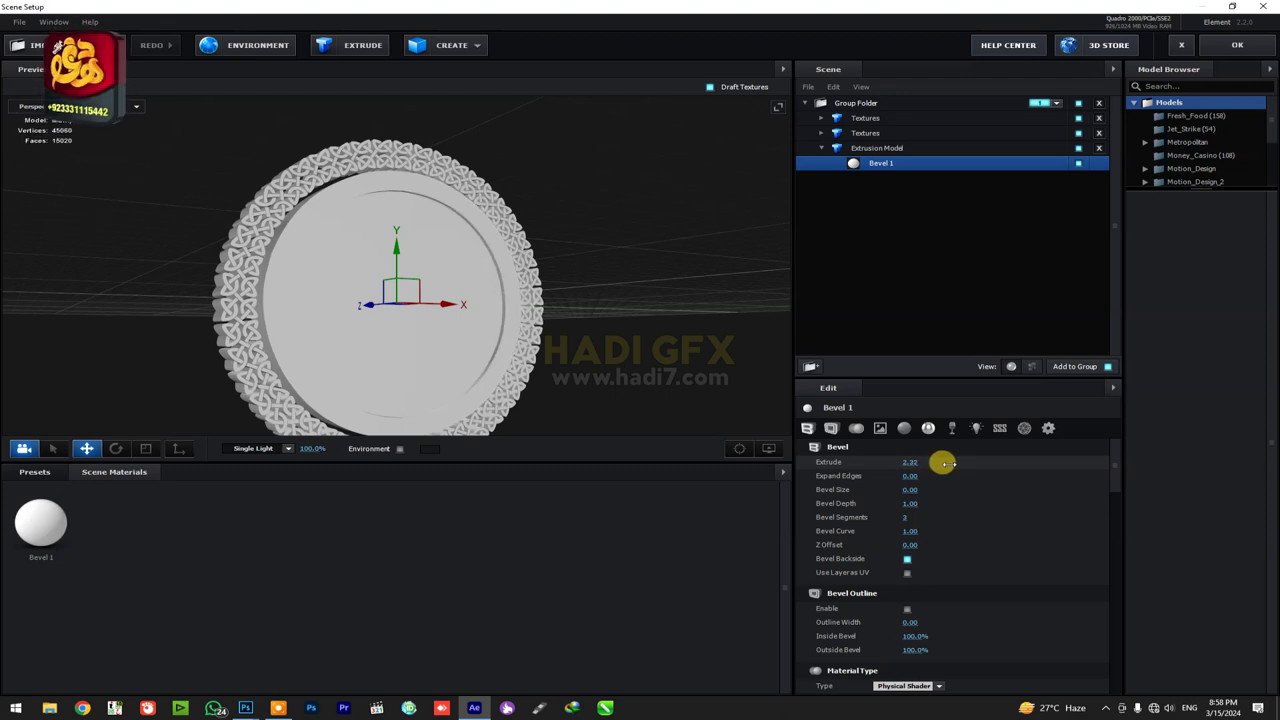
drag(945, 463, 941, 463)
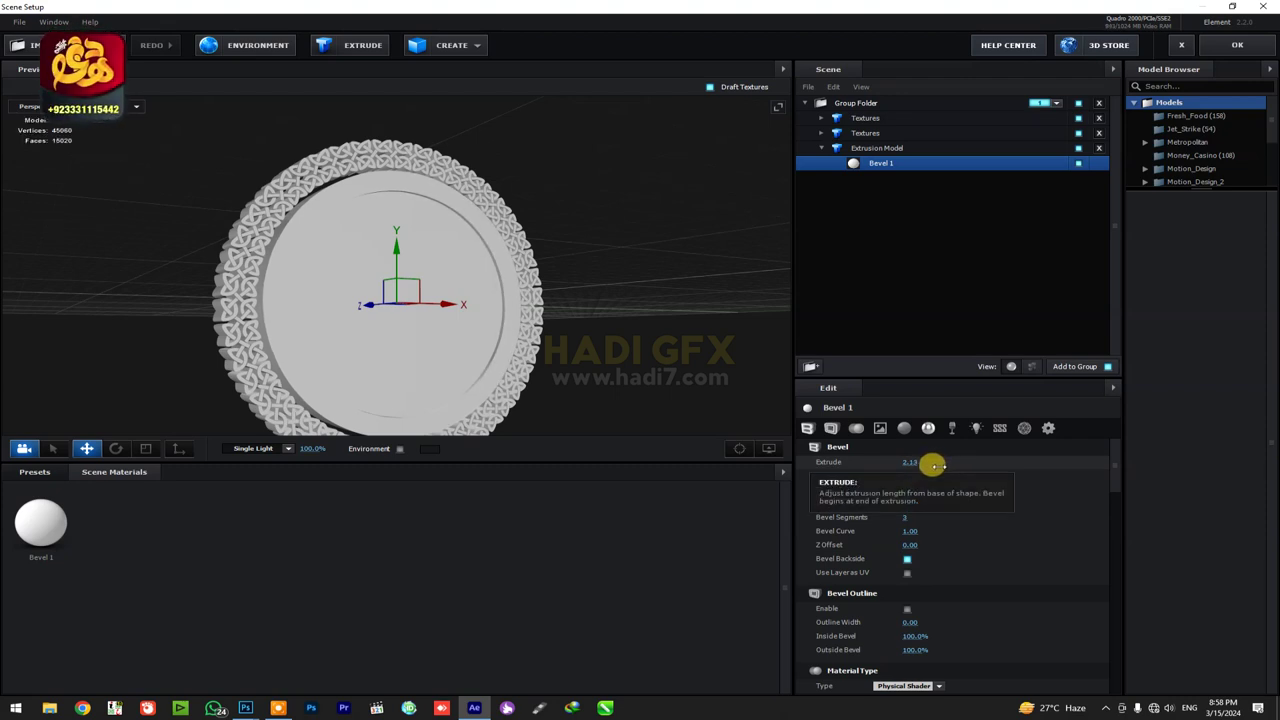
mouse_move(605, 352)
mouse_down()
mouse_move(537, 342)
mouse_move(605, 368)
mouse_up()
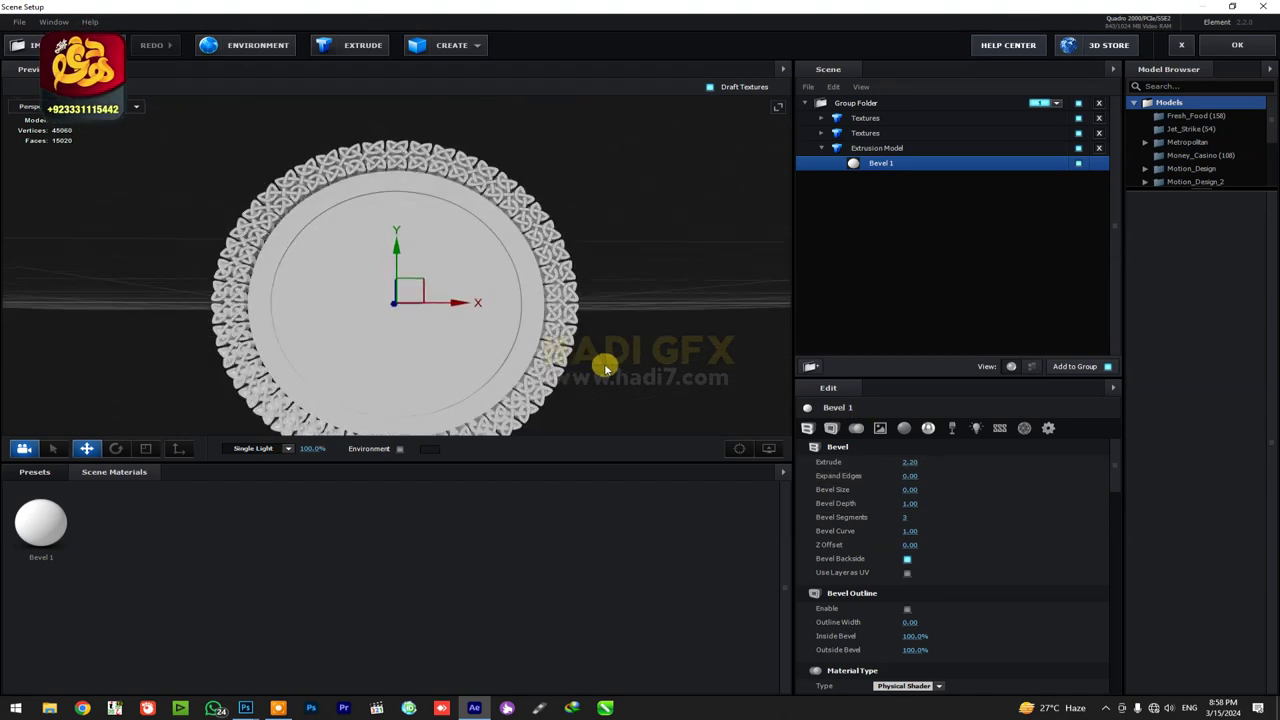
Name the ring model Mid Up and the disc model Mid.
click(822, 149)
double_click(880, 150)
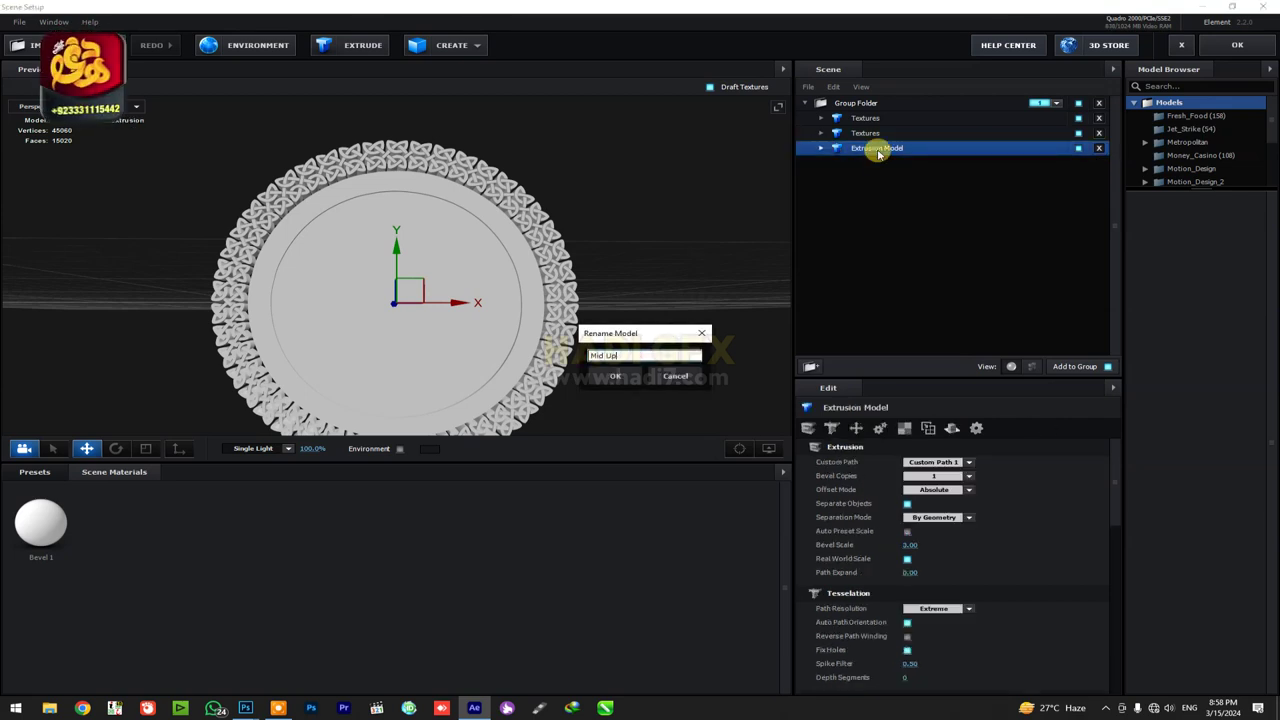
key(Return)
click(869, 132)
click(1078, 133)
click(1078, 133)
click(963, 117)
click(1080, 118)
click(1080, 118)
double_click(870, 119)
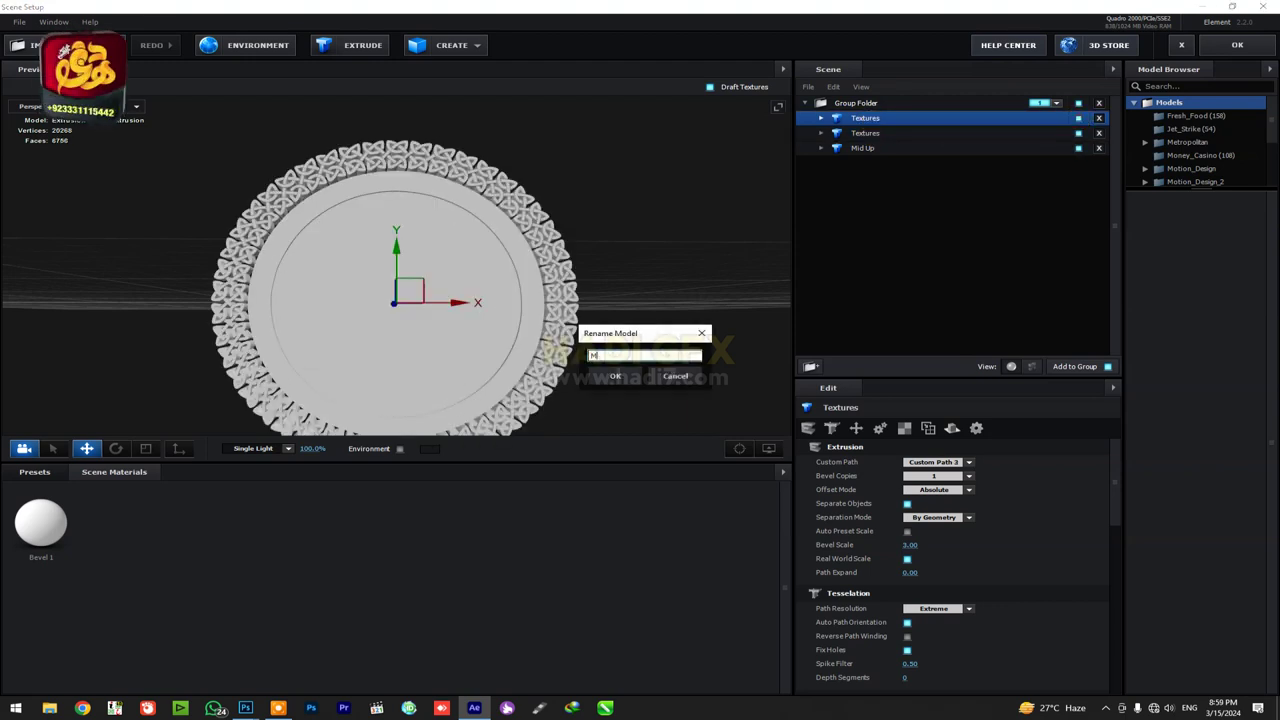
key(Return)
Add the __Hadi Gfx suffix to the Mid and Textures model names.
double_click(857, 118)
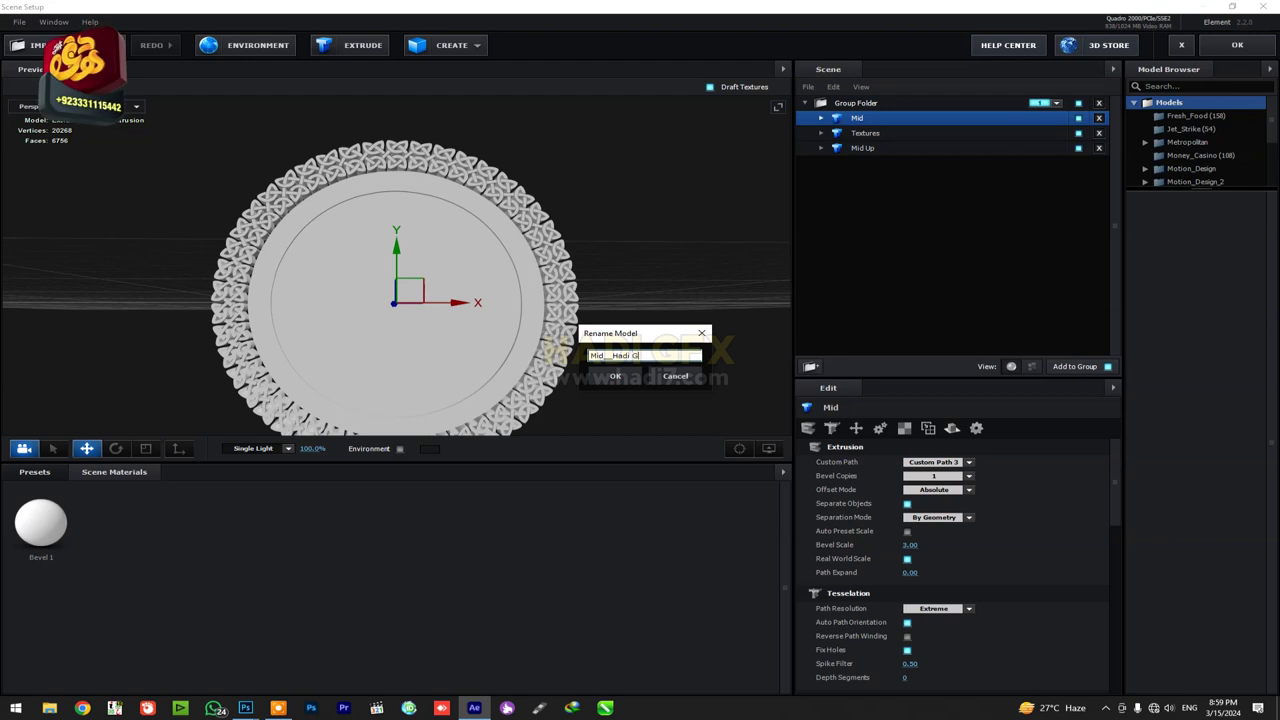
text(fx)
drag(646, 356, 597, 356)
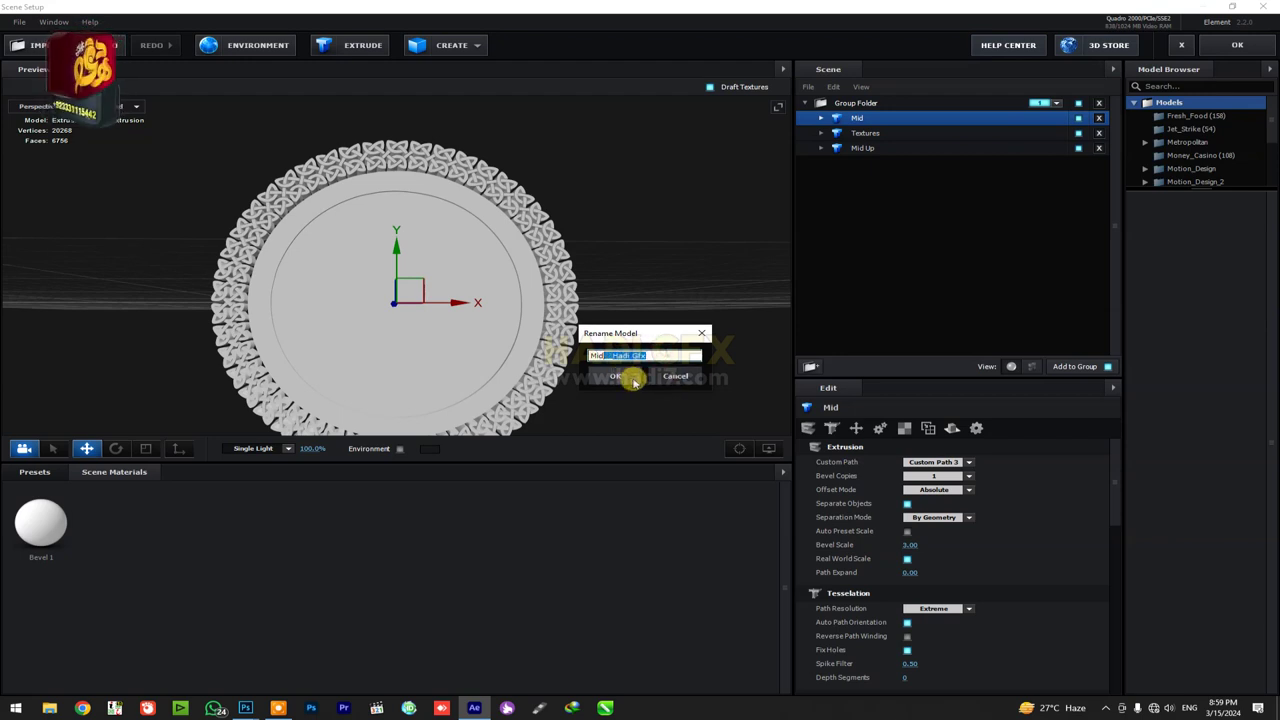
click(630, 378)
double_click(864, 133)
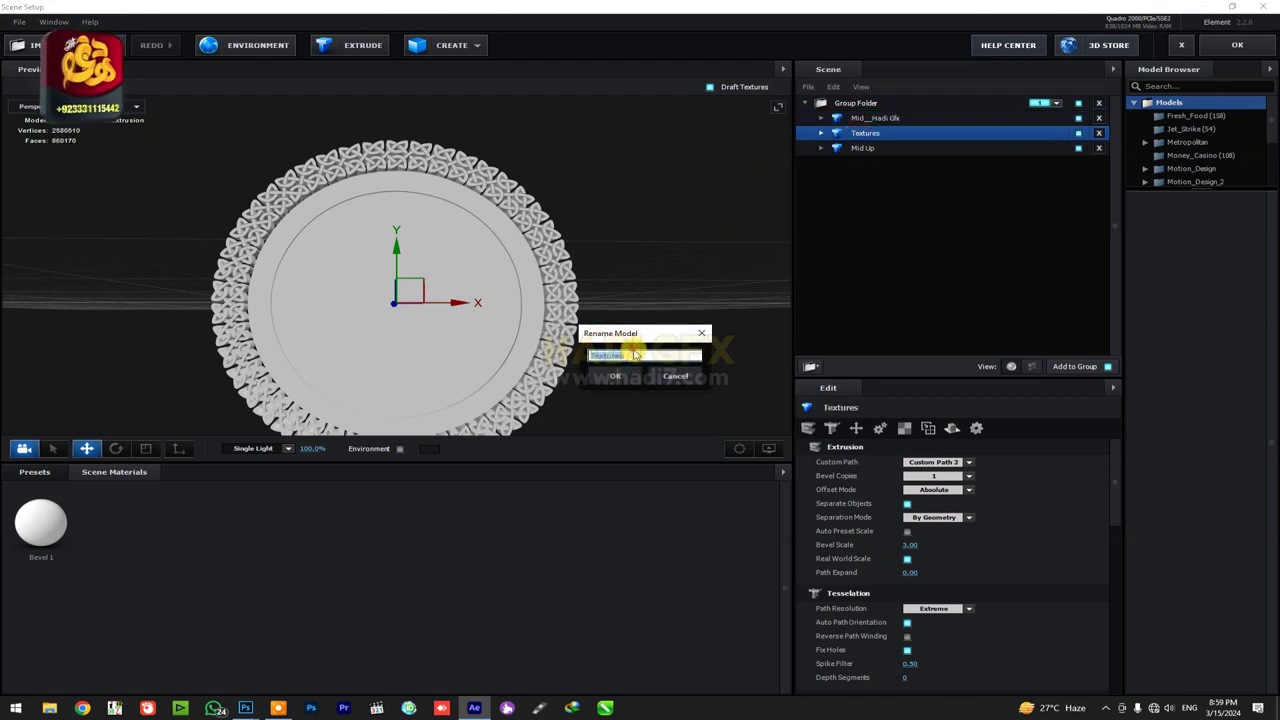
text(__Hadi Gfx)
Rename Mid Up to Mid Up__Hadi Gfx and duplicate the Mid__Hadi Gfx model.
click(615, 376)
double_click(862, 148)
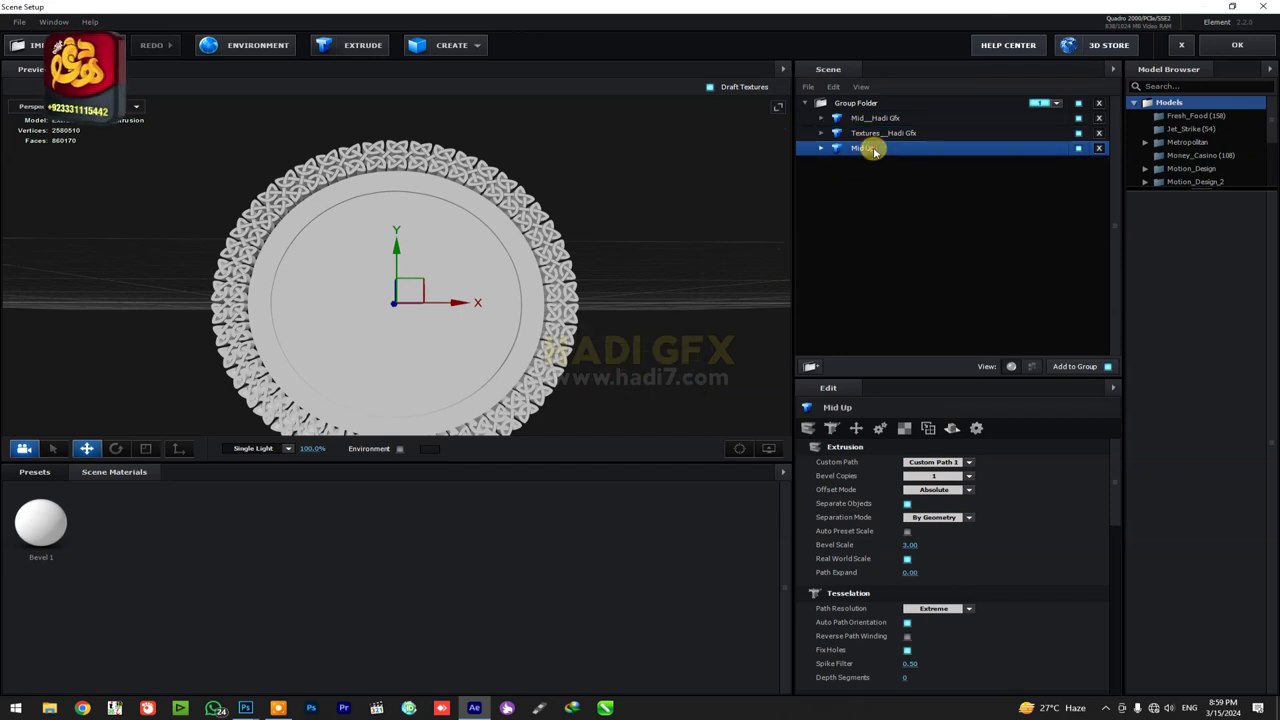
click(628, 356)
text(__Hadi Gfx)
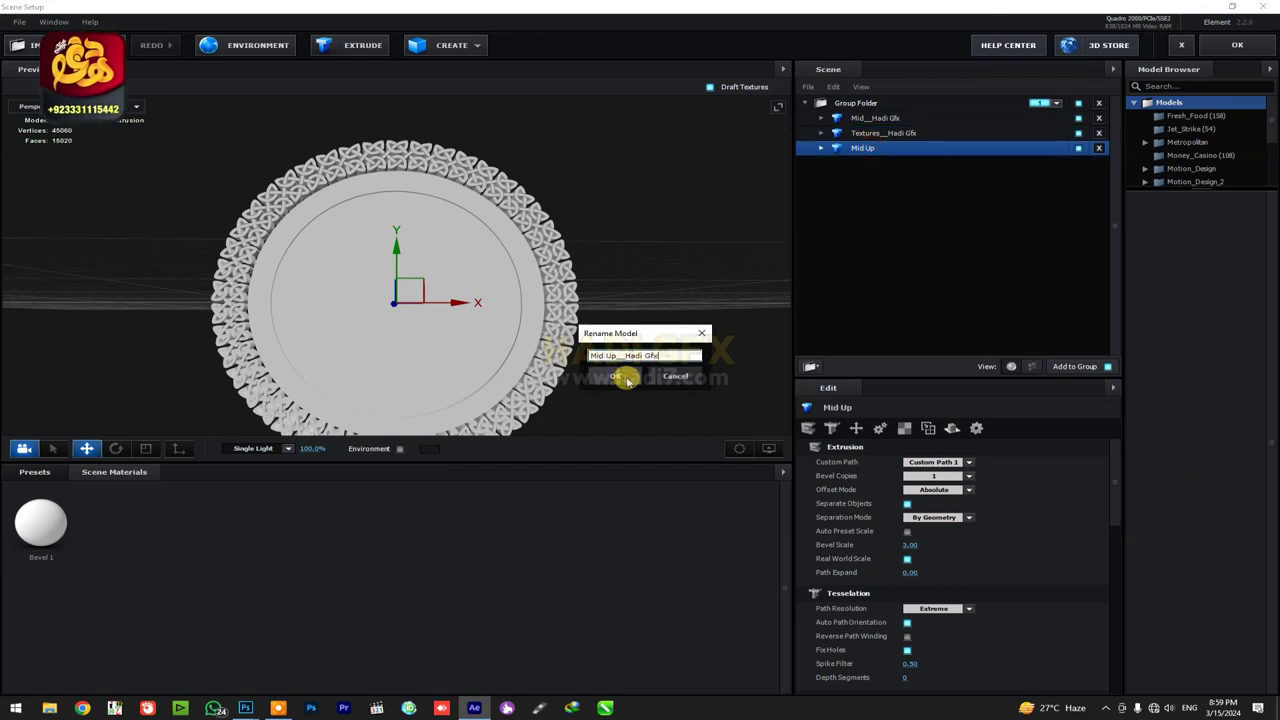
click(615, 376)
click(853, 118)
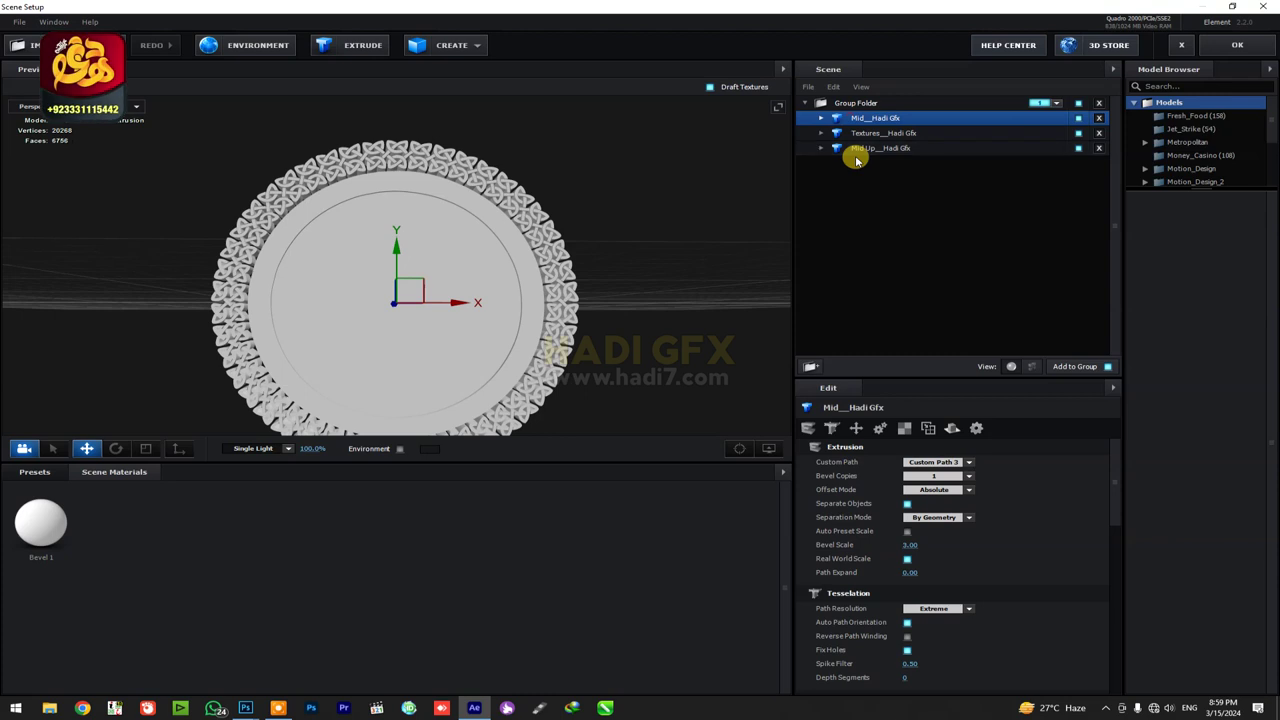
click(930, 429)
Extrude the duplicate from Custom Path 4, deepen its bevel extrude, and name it Textures BG.
click(966, 462)
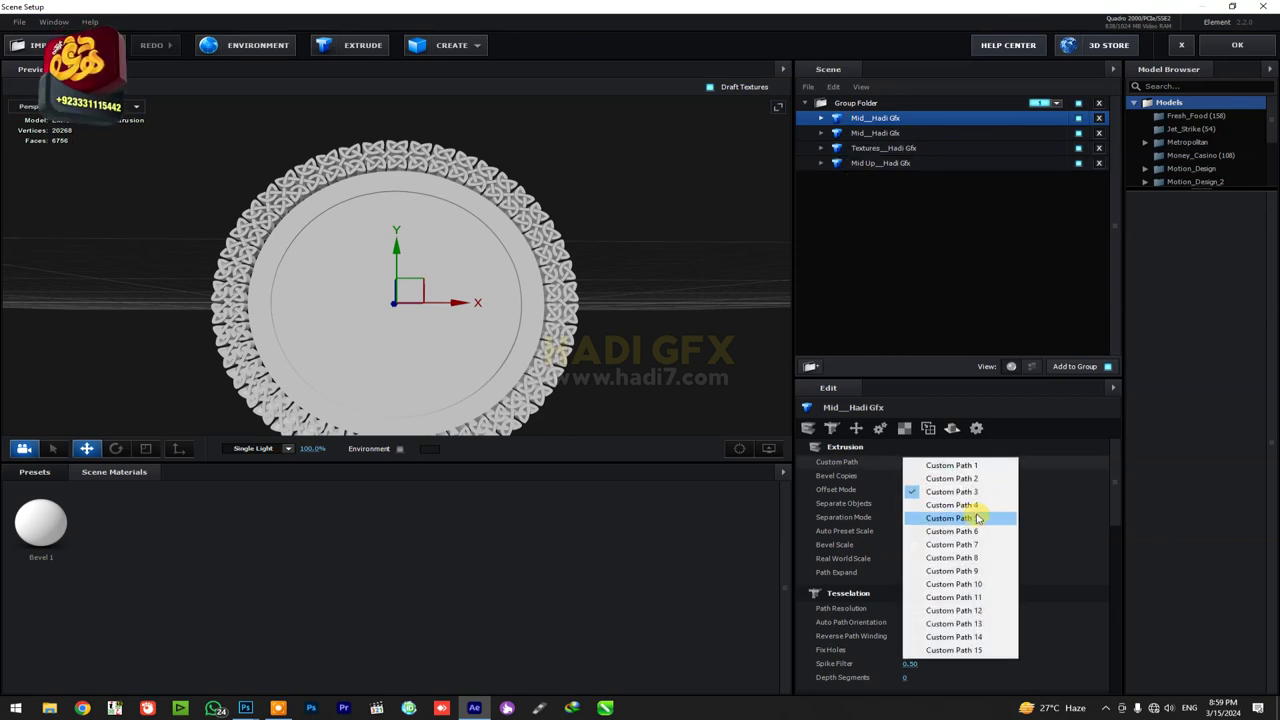
click(968, 505)
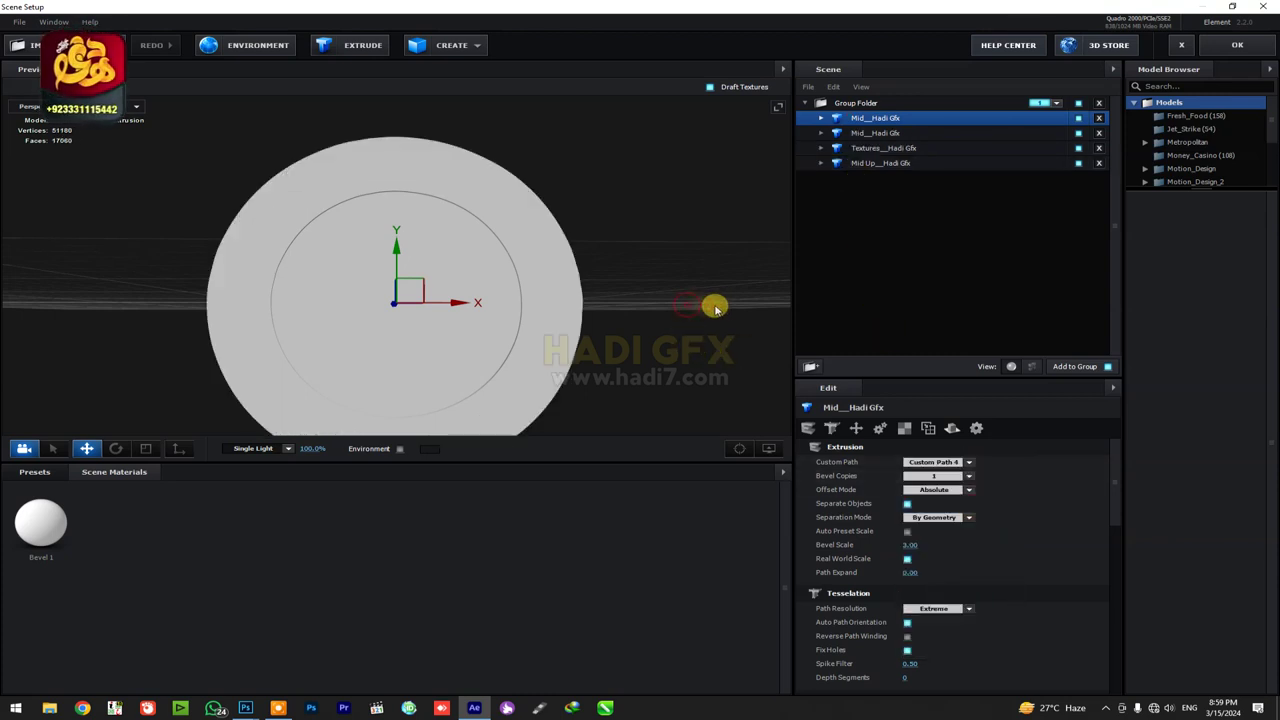
drag(715, 309, 743, 305)
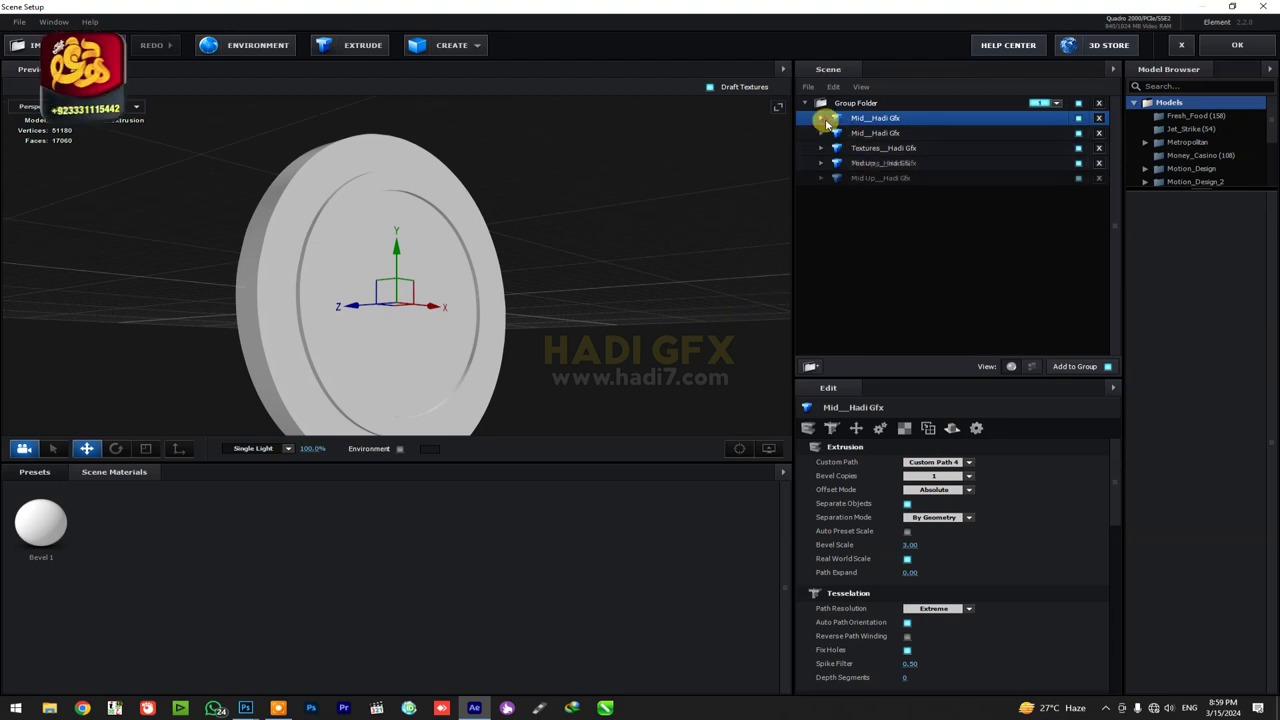
click(880, 133)
drag(900, 461, 883, 461)
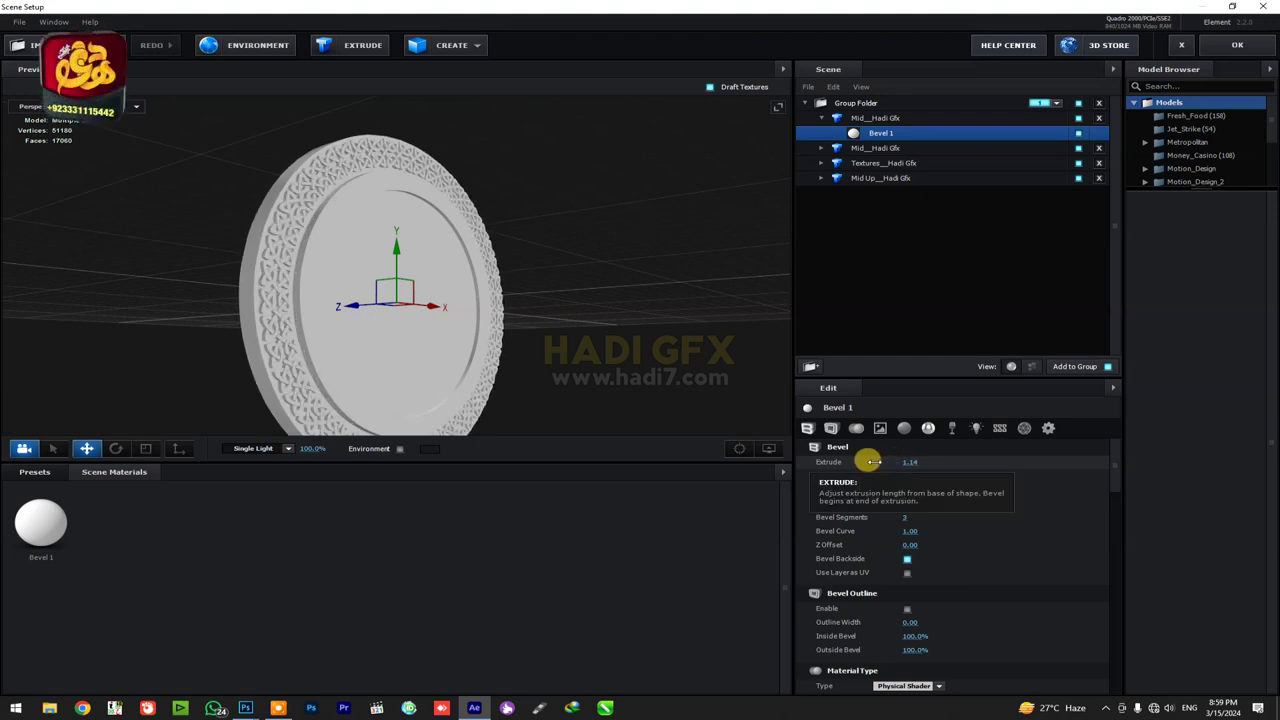
click(822, 118)
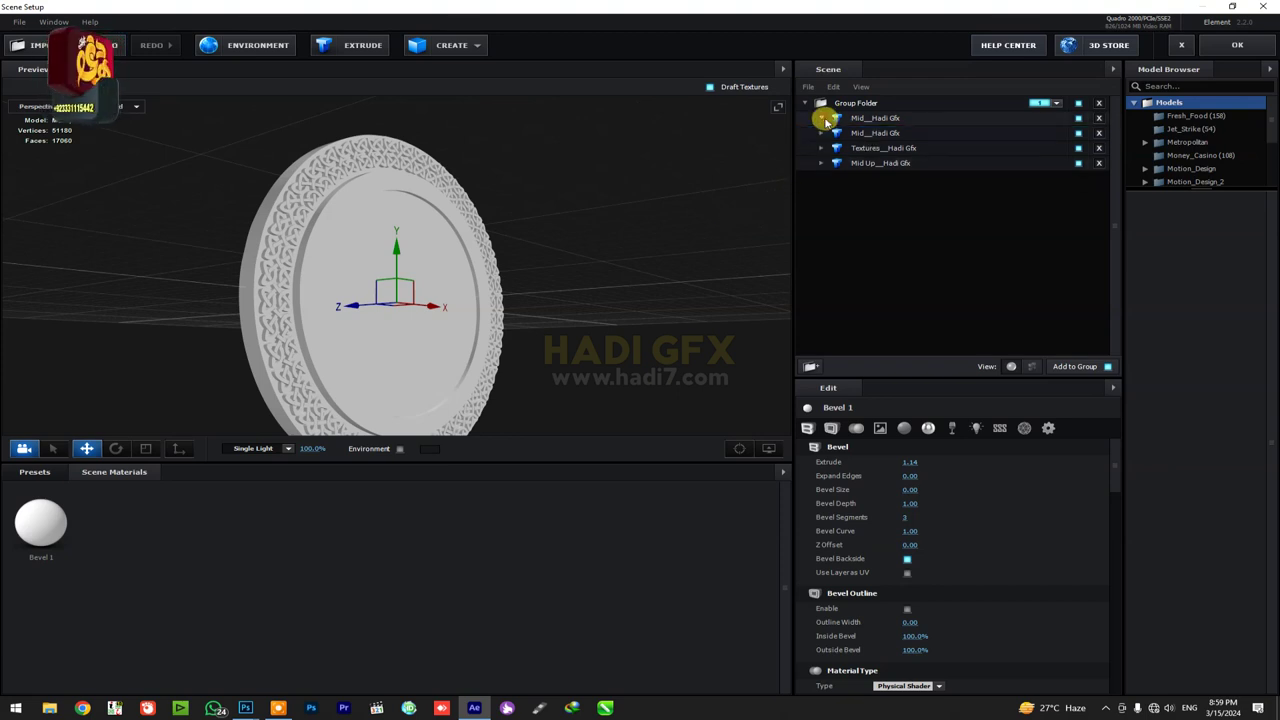
double_click(857, 117)
text(Textures BG)
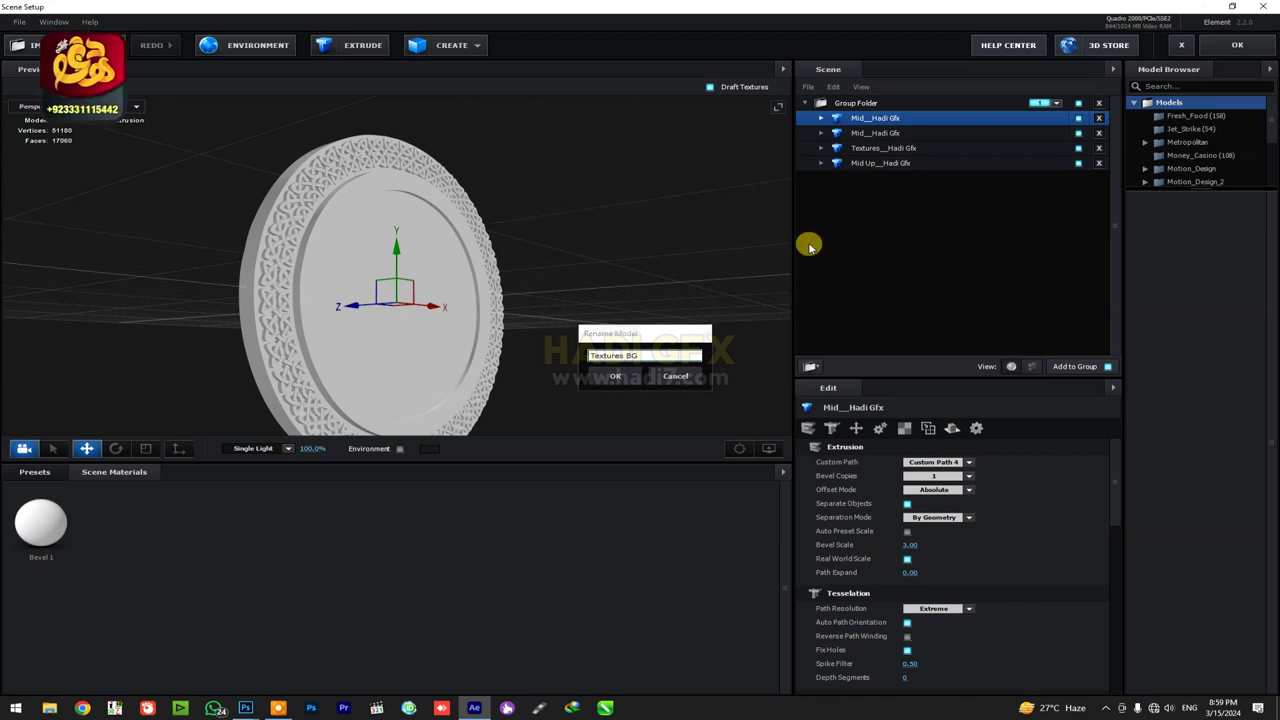
key(Return)
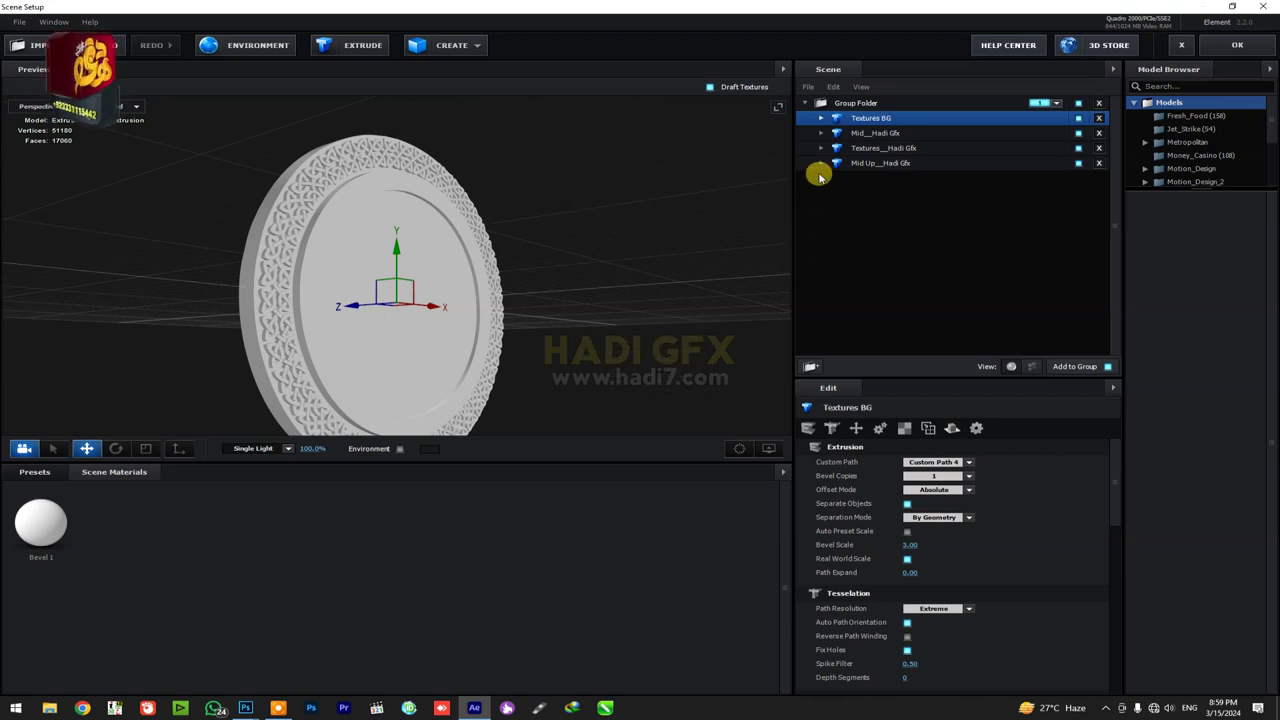
Duplicate it onto Custom Path 5, naming the copies Big Frame__Hadi GFX and Textures BG__Hadi Gfx.
key(ctrl+d)
click(962, 462)
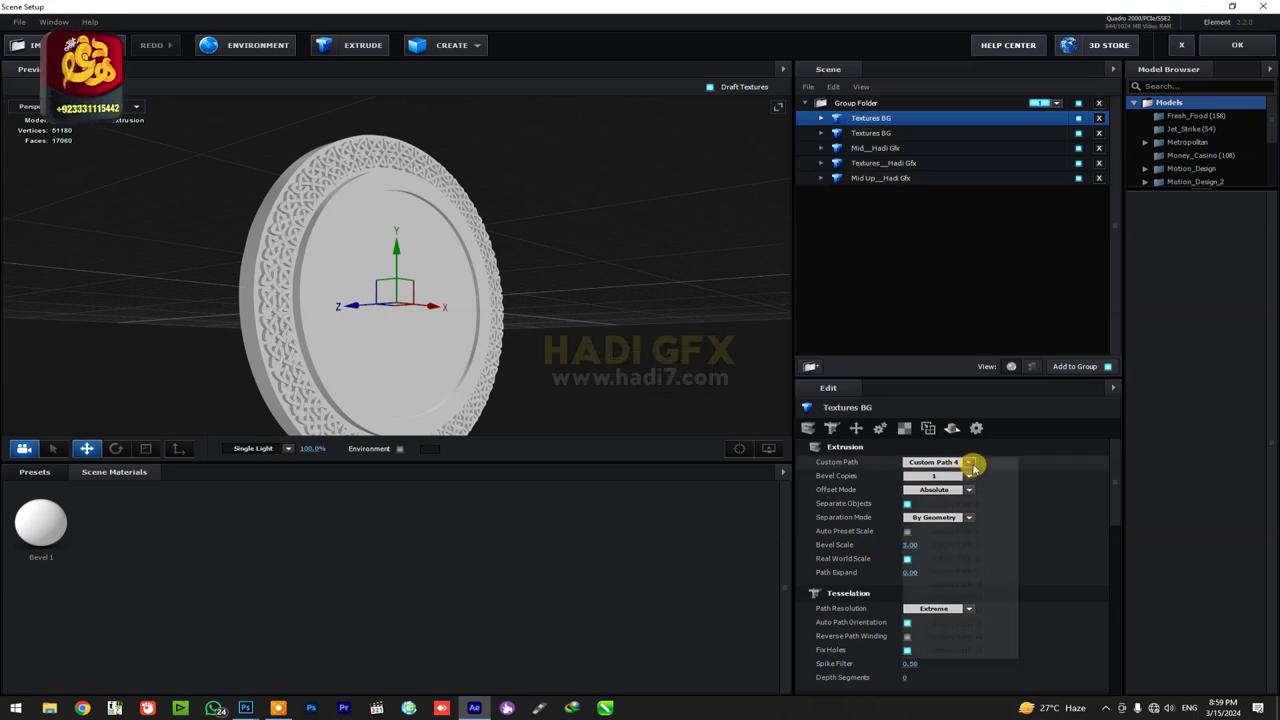
click(970, 518)
double_click(857, 118)
text(Big Frame__Hadi GFX)
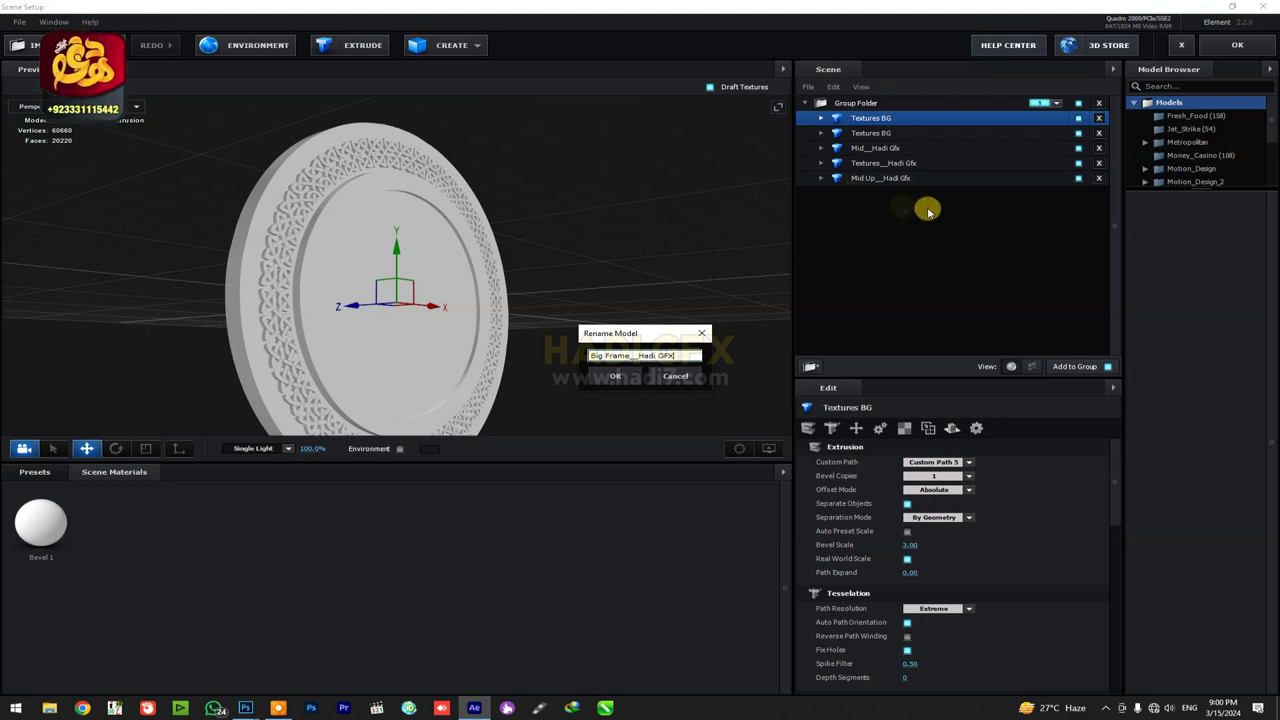
key(Return)
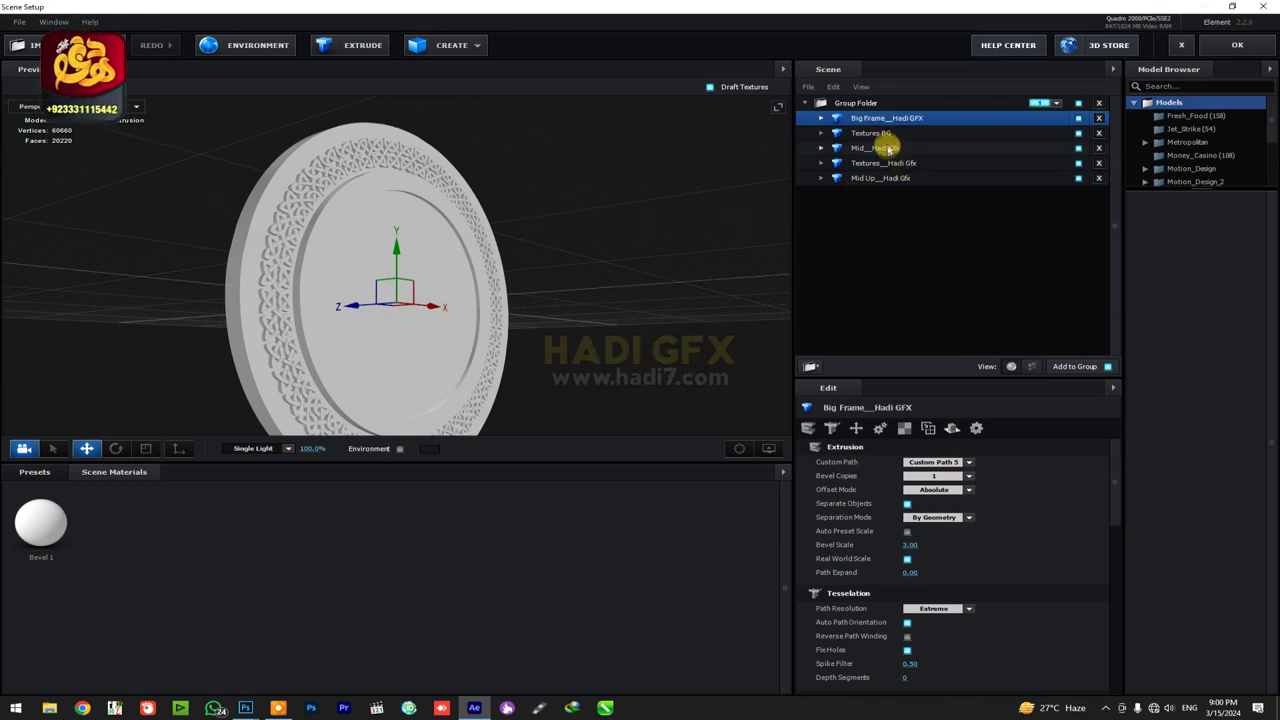
double_click(886, 133)
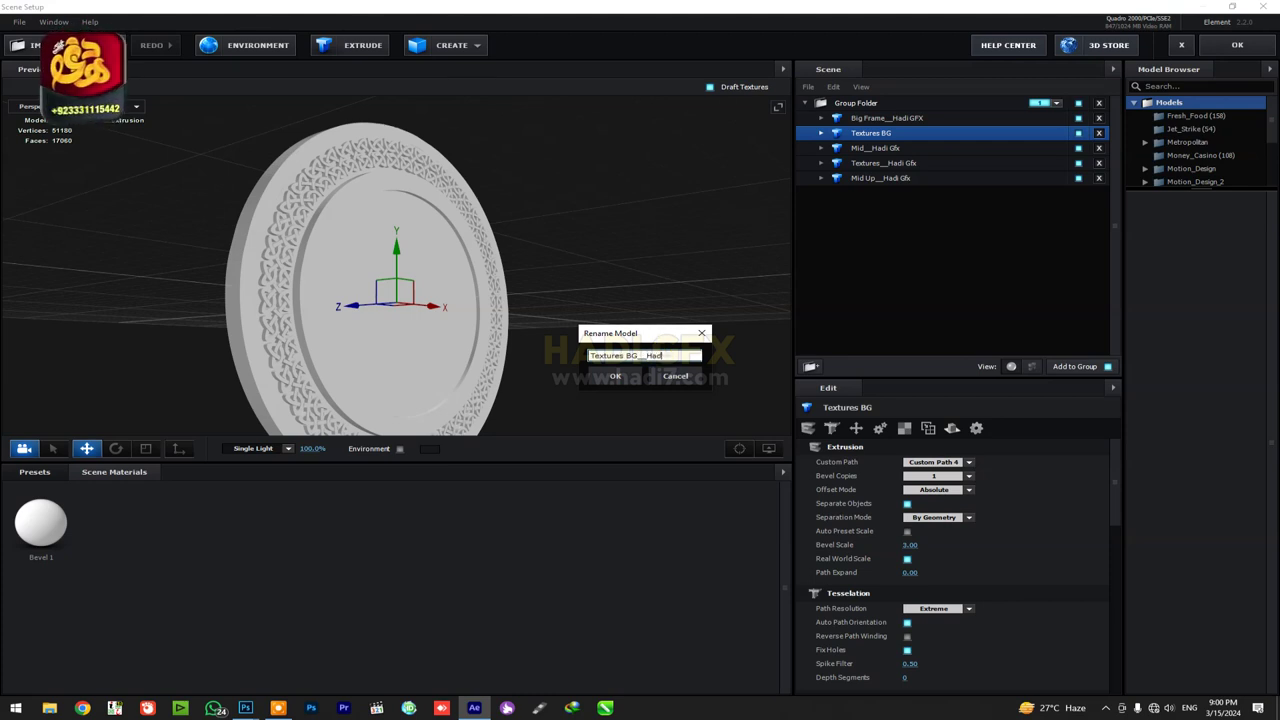
key(Return)
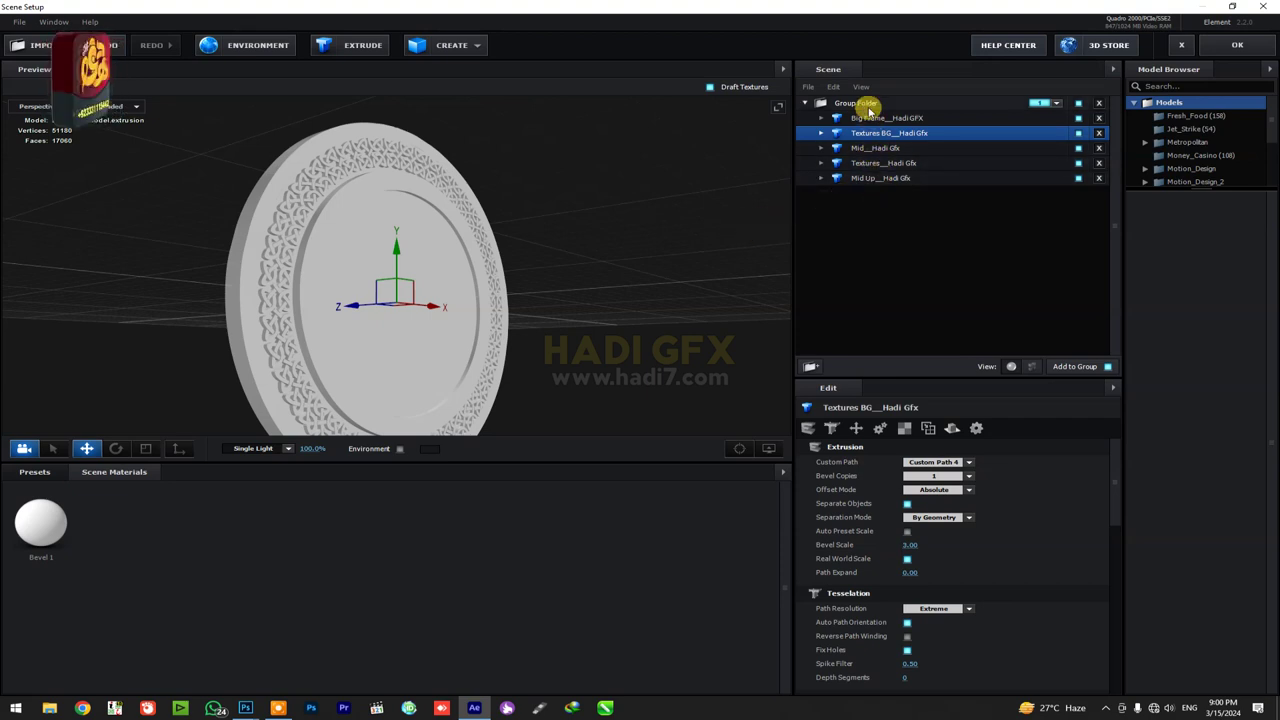
Add a Mid BG folder under the top Group Folder and drag Mid__Hadi Gfx into it.
click(866, 104)
click(811, 367)
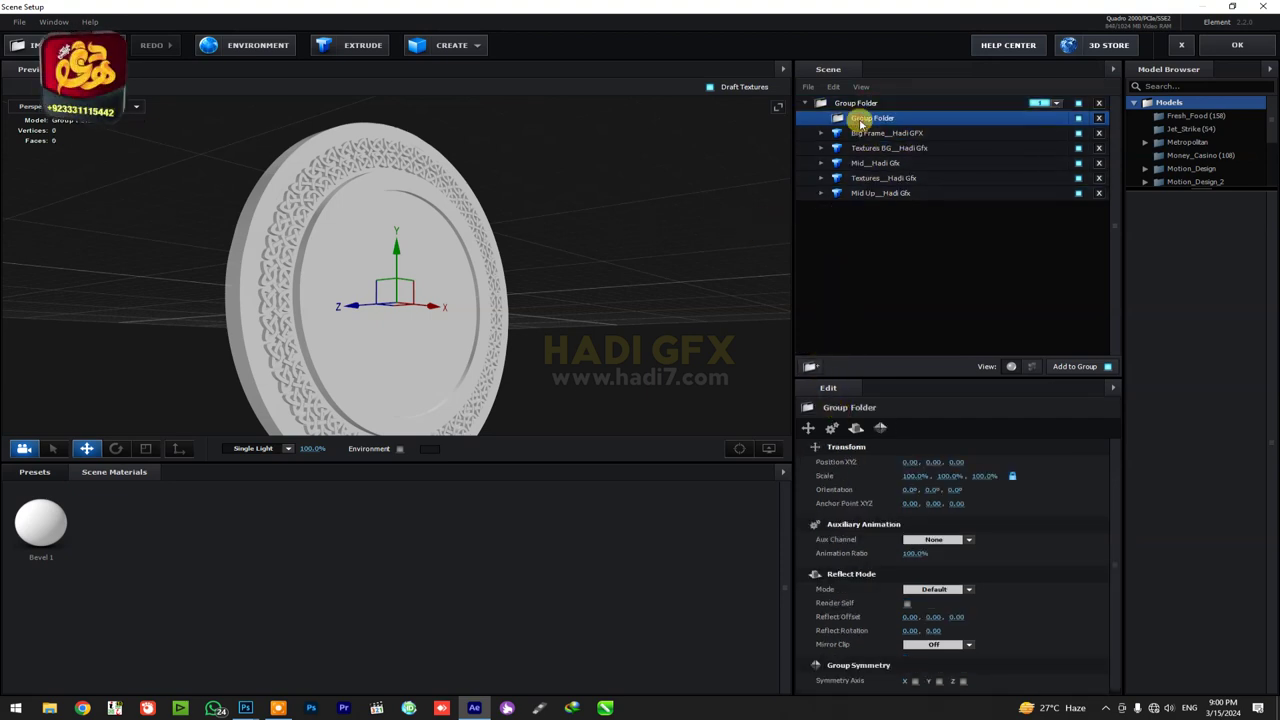
double_click(860, 120)
text(Mid BG)
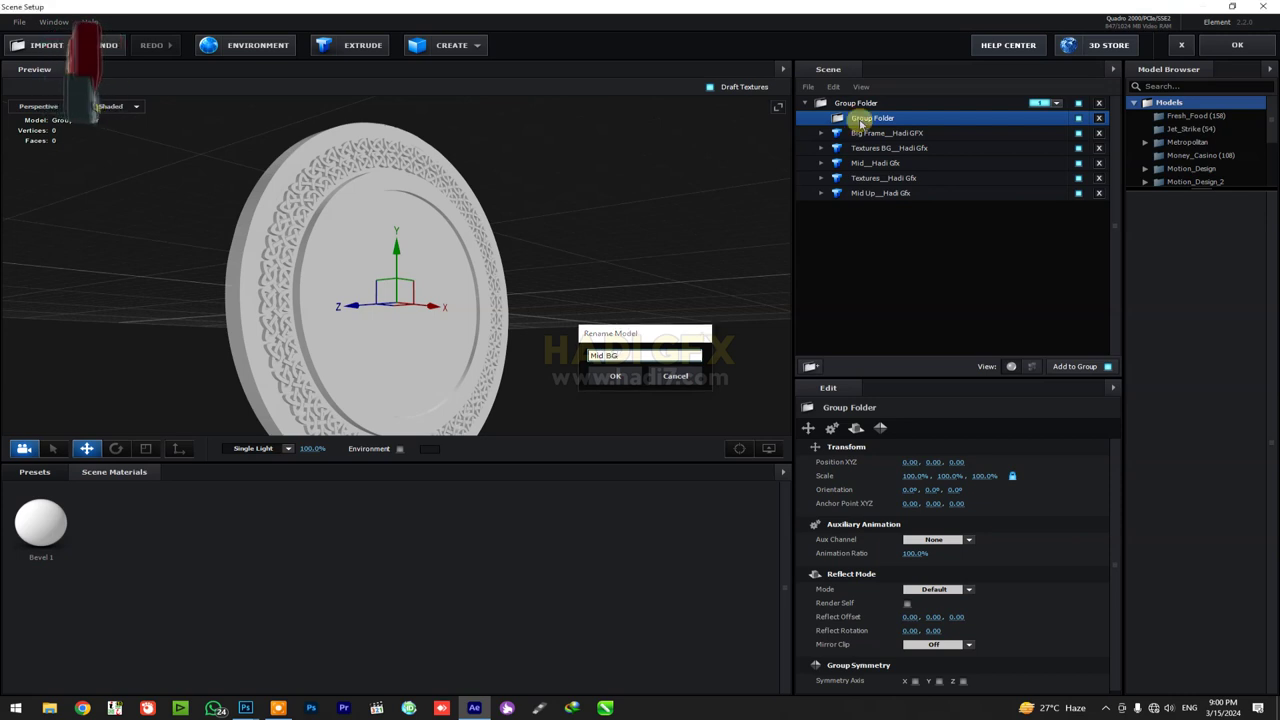
key(Return)
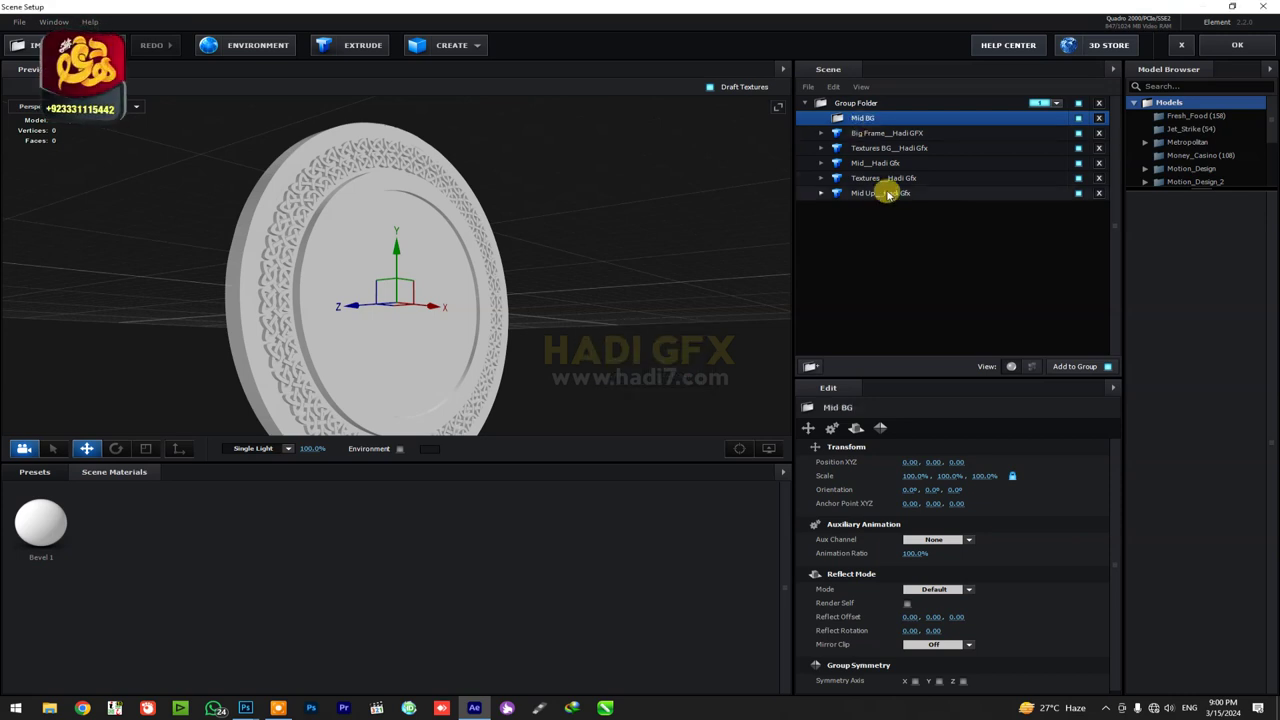
click(880, 192)
click(867, 180)
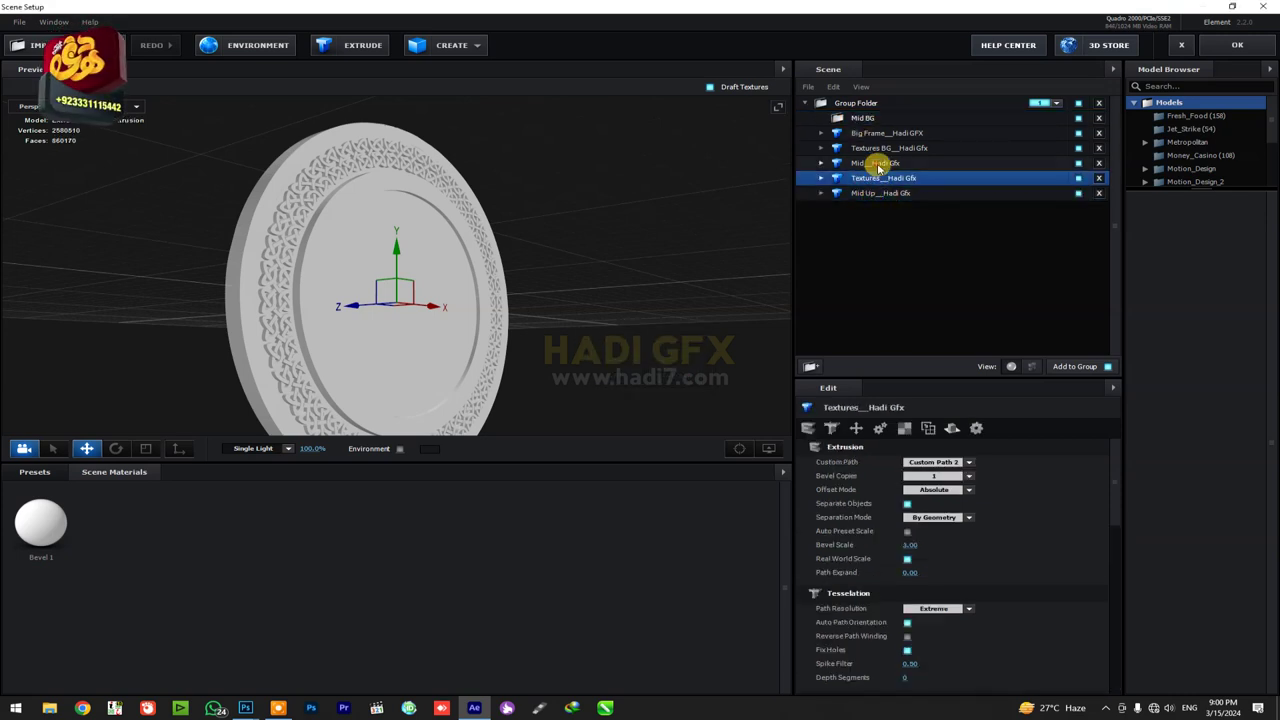
drag(865, 163, 920, 120)
click(1078, 118)
click(1078, 118)
click(821, 118)
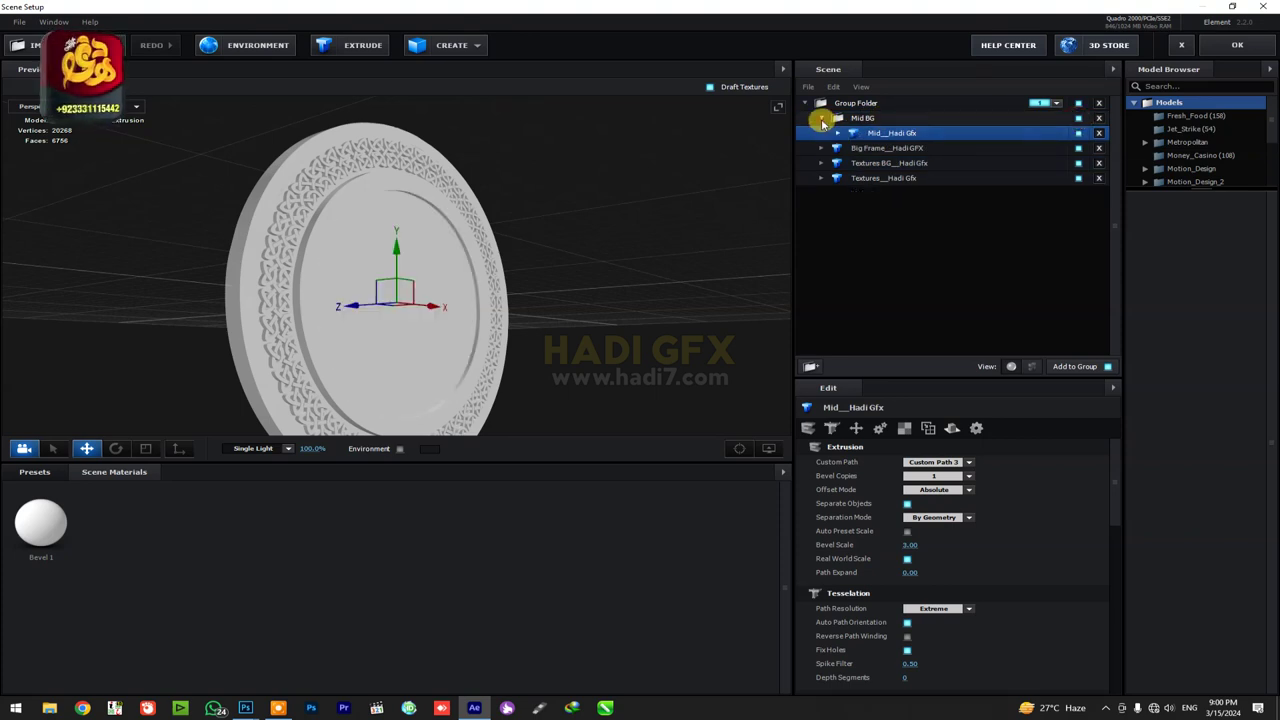
click(845, 118)
mouse_move(567, 327)
mouse_down()
mouse_move(533, 335)
mouse_move(557, 306)
mouse_move(572, 318)
mouse_up()
Drag a Physical material preset from the presets library onto Big Frame__Hadi GFX.
right_click(320, 531)
click(256, 527)
click(20, 473)
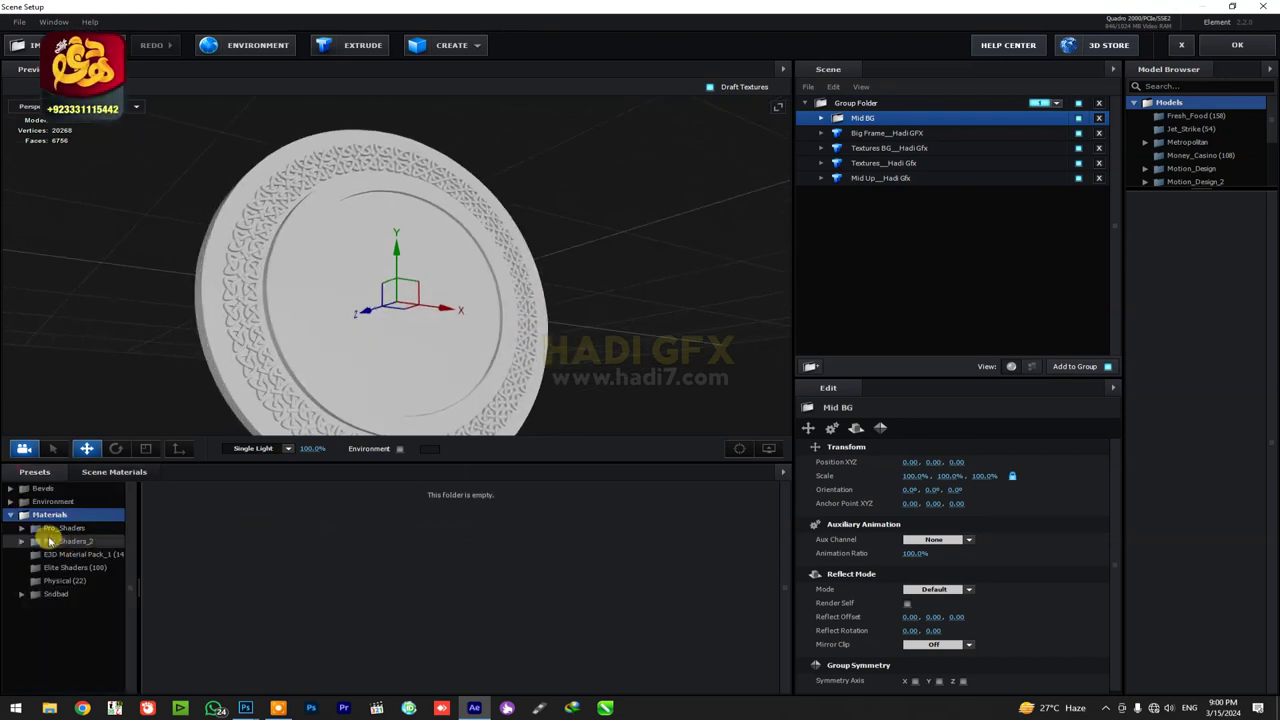
click(63, 582)
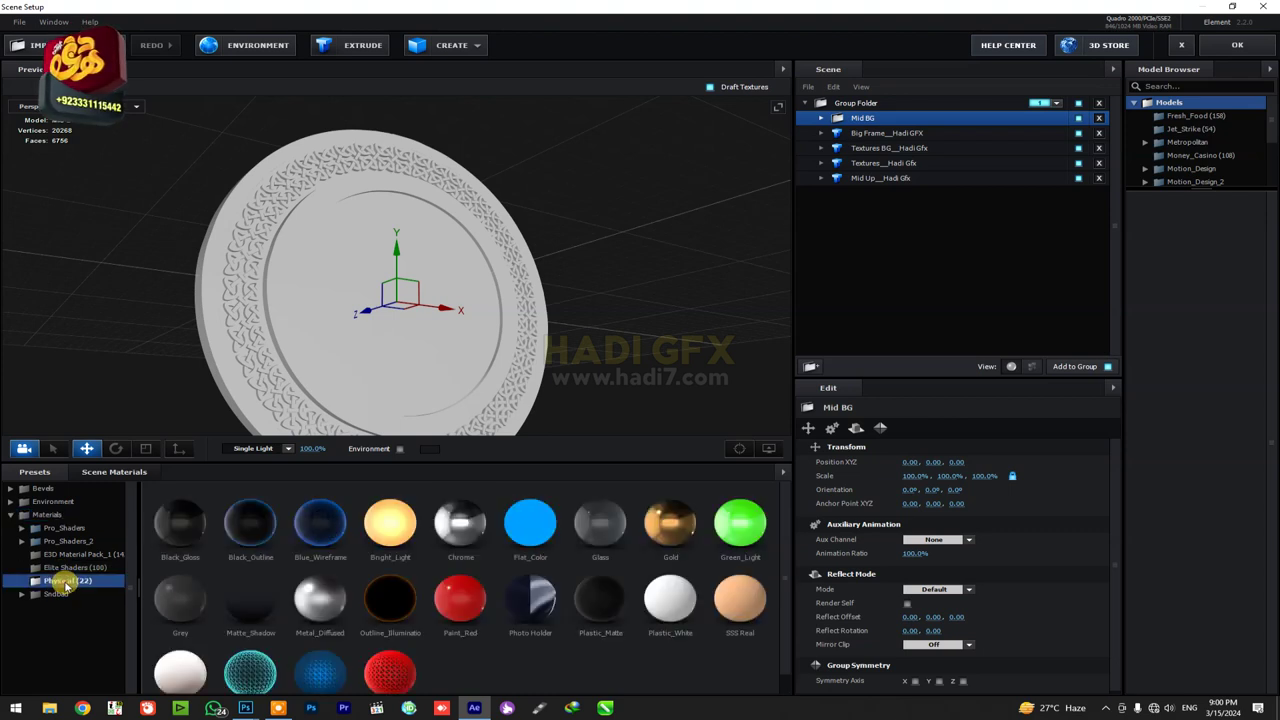
click(860, 133)
drag(680, 580, 870, 132)
Rename Big Frame's Plastic_White material to Vig Frme Hadi Gfx.
click(821, 133)
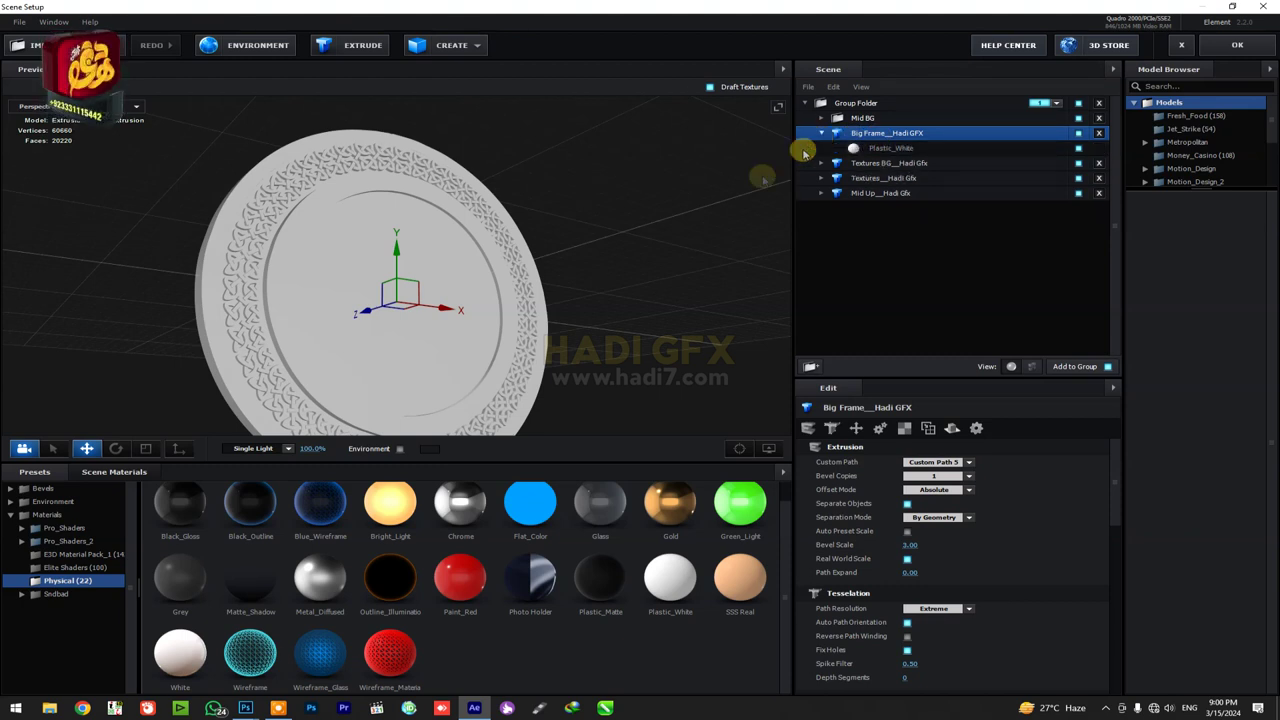
right_click(870, 148)
click(908, 169)
text(Vig Frme Hadi Gfx)
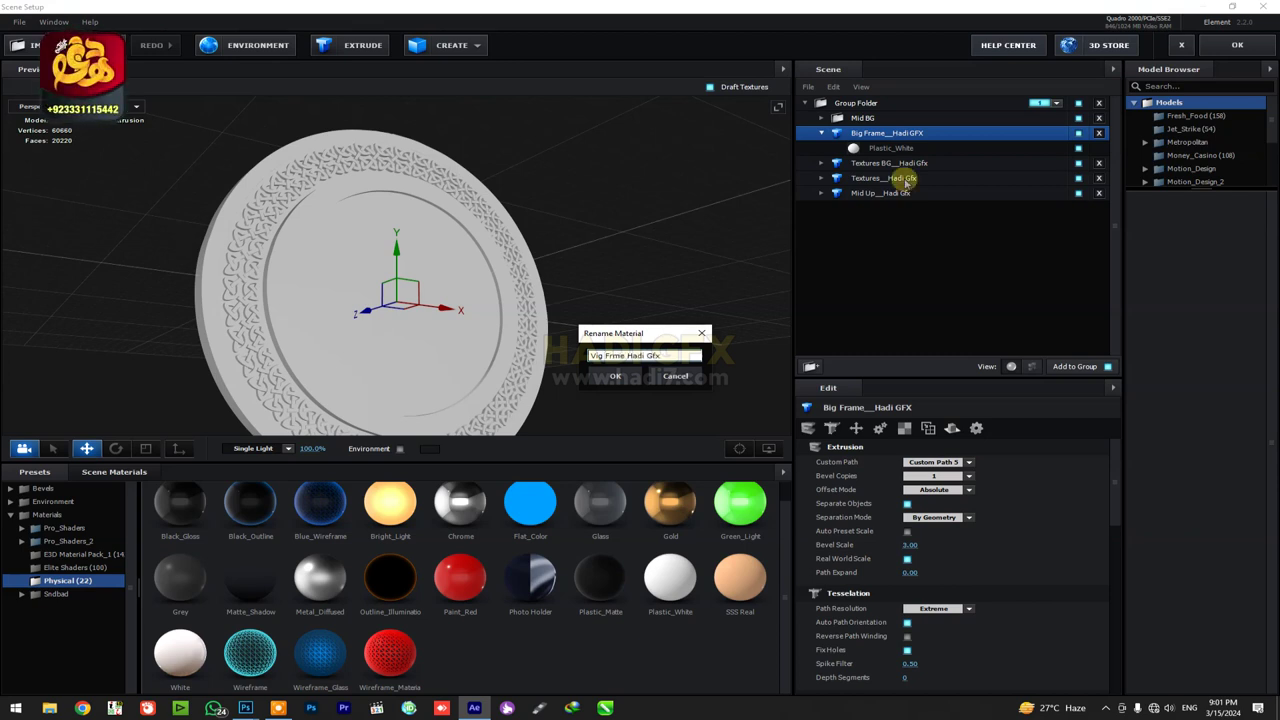
key(Return)
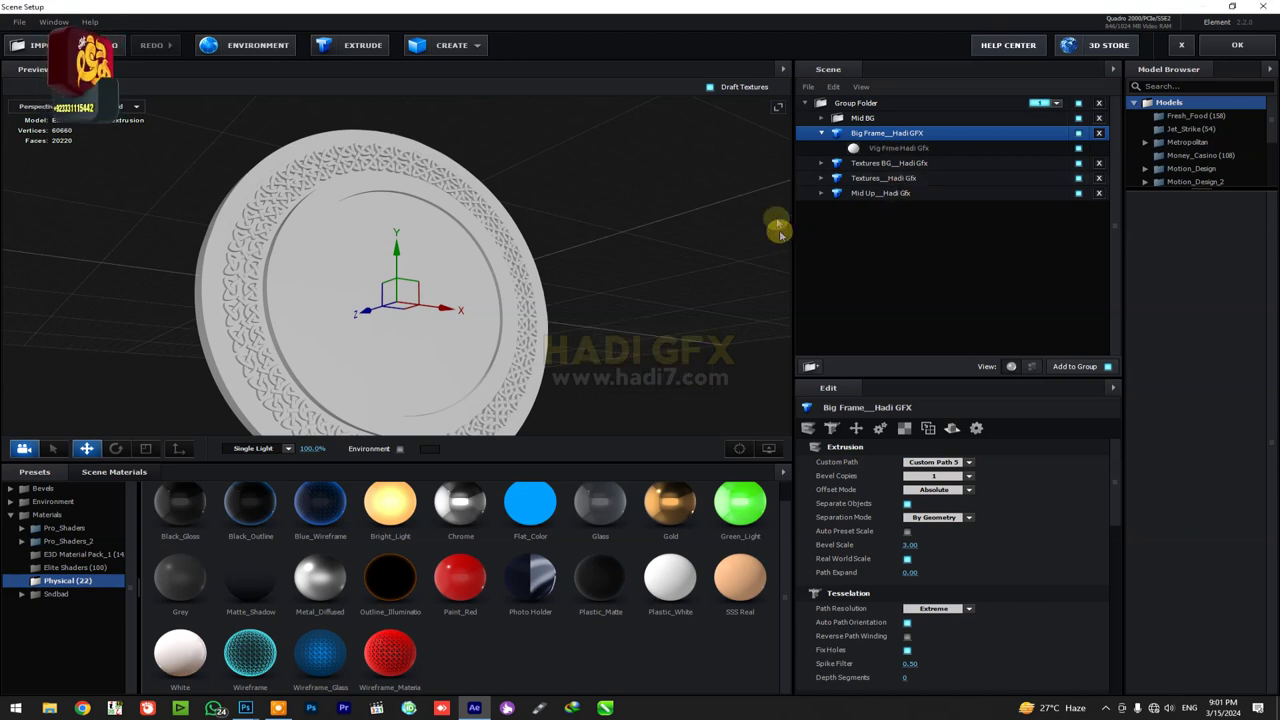
click(878, 148)
scroll(895, 620, down, 3)
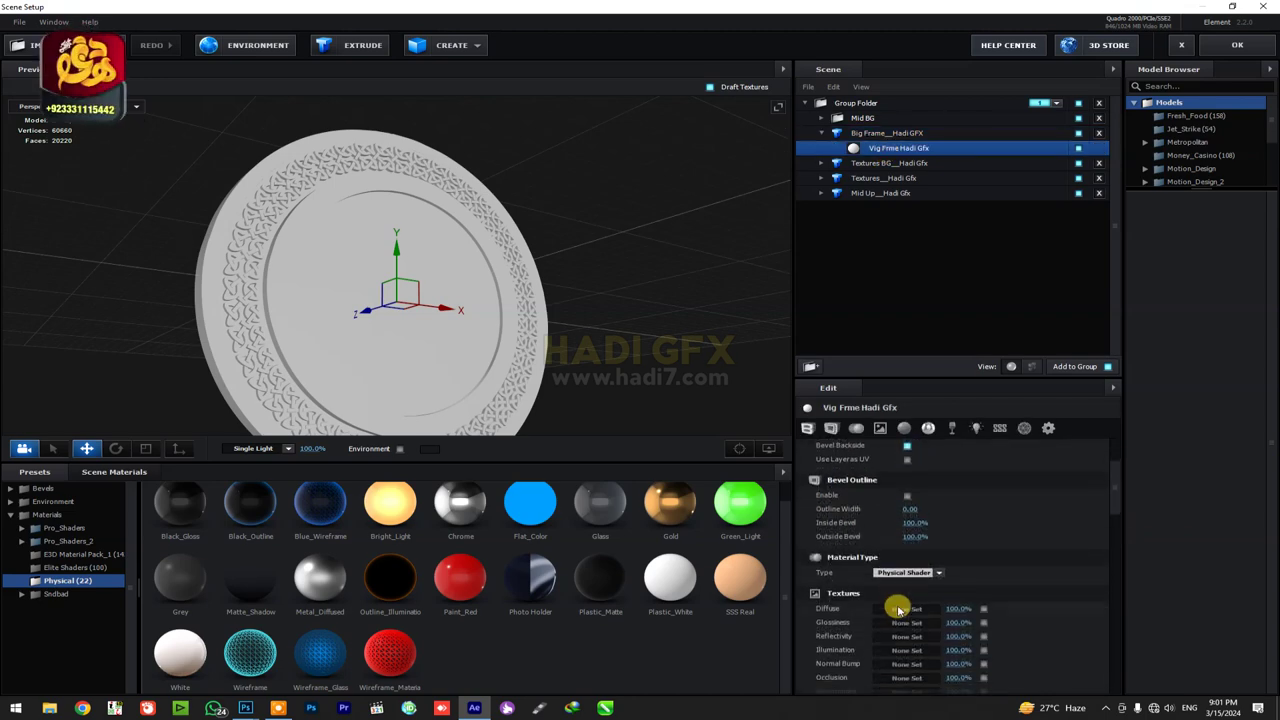
Load CircleHadi Gfx.png from the D: drive as the material's diffuse texture.
click(912, 476)
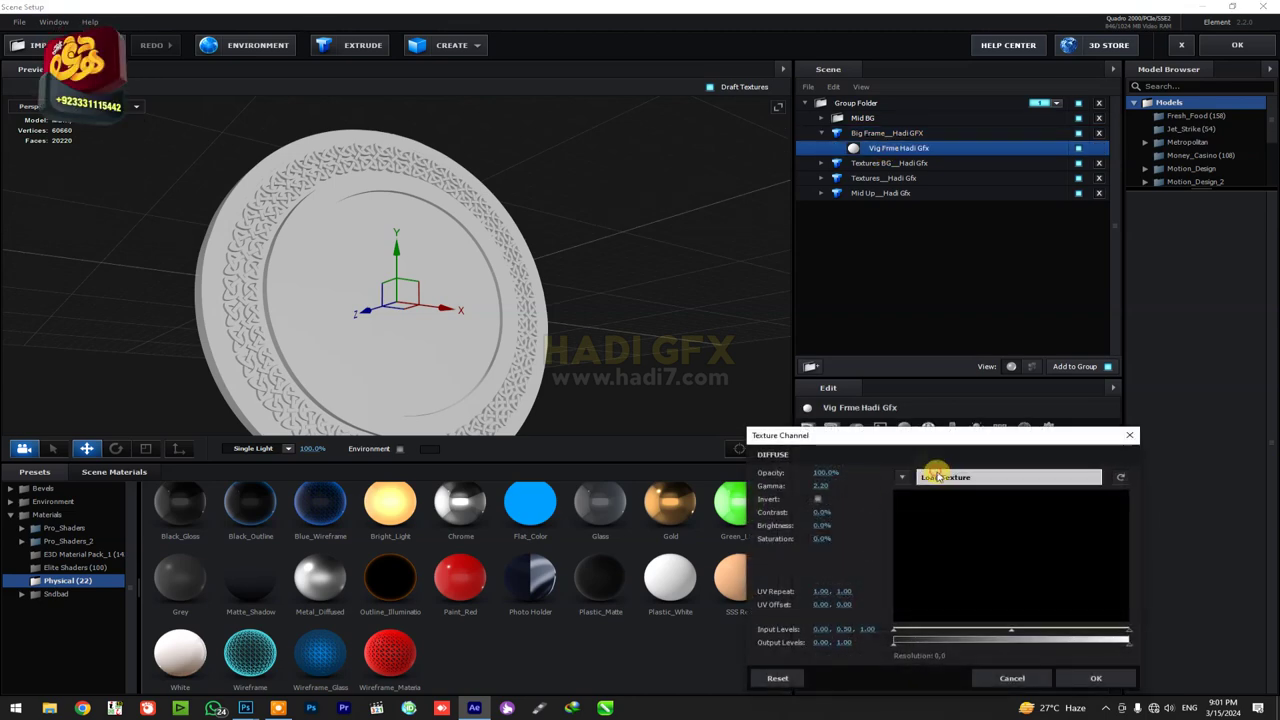
click(922, 477)
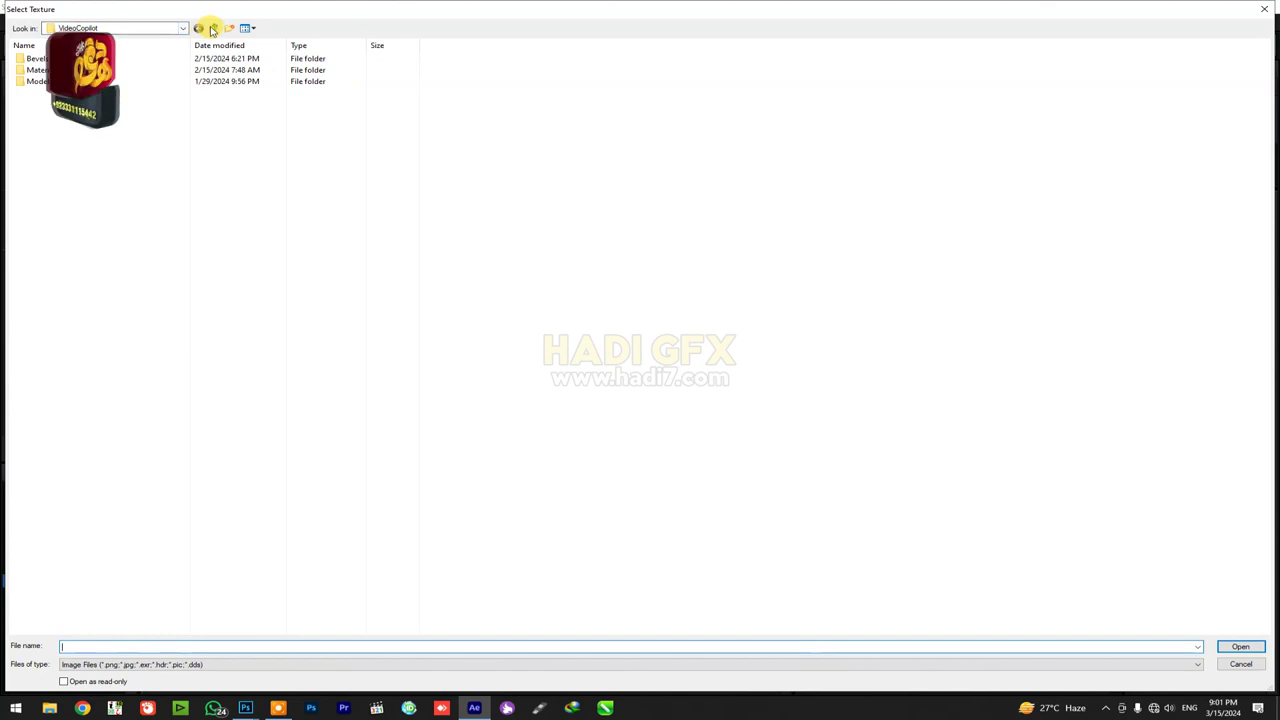
click(213, 28)
click(213, 28)
double_click(203, 113)
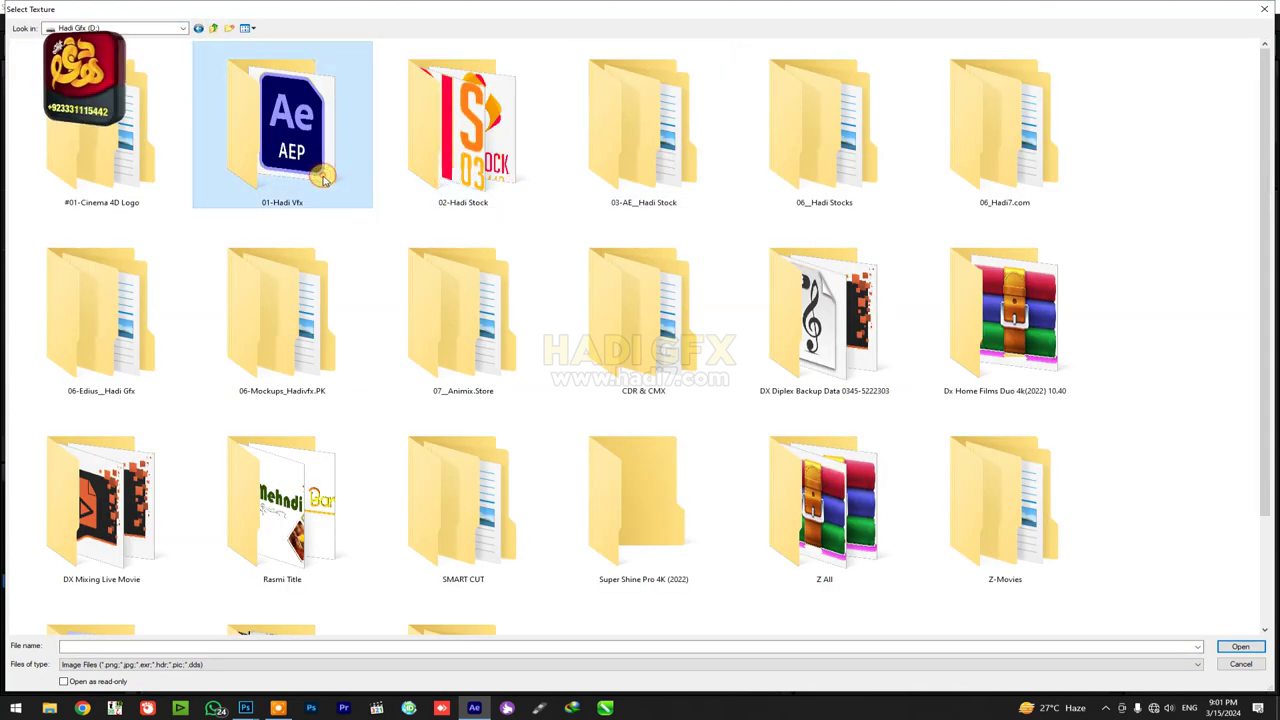
double_click(266, 183)
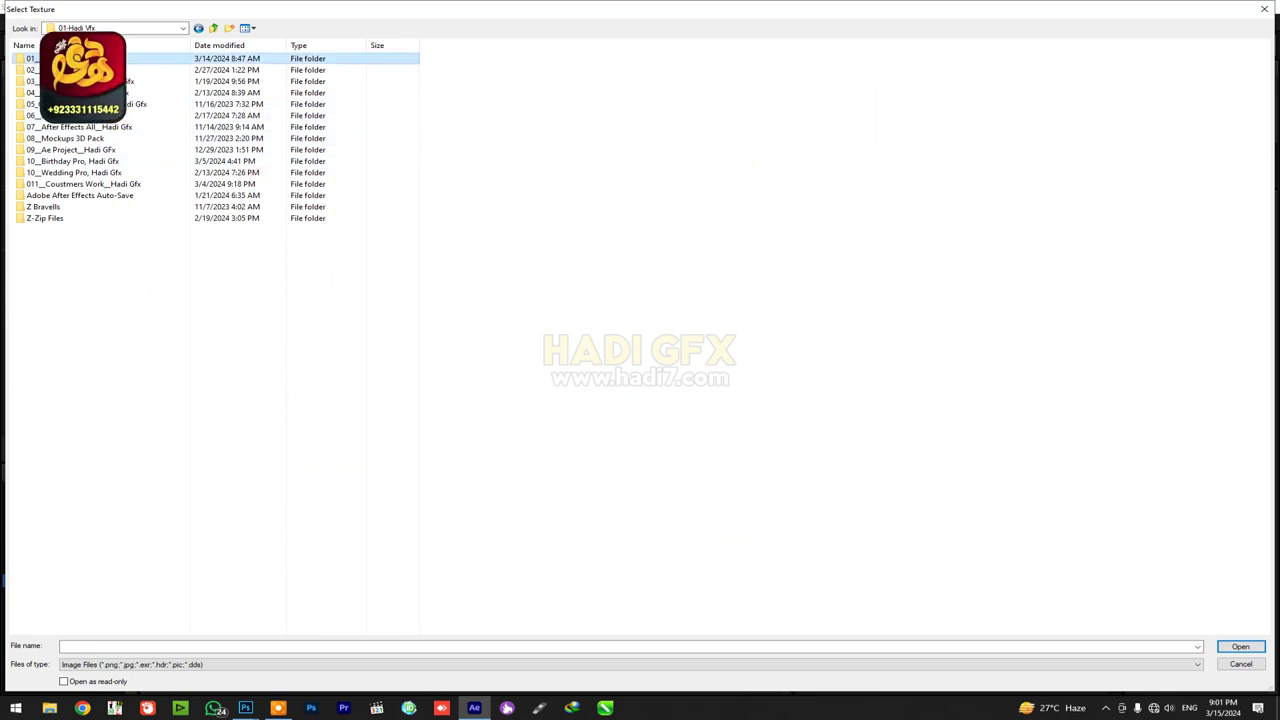
double_click(84, 183)
double_click(90, 308)
click(200, 33)
double_click(86, 306)
double_click(40, 70)
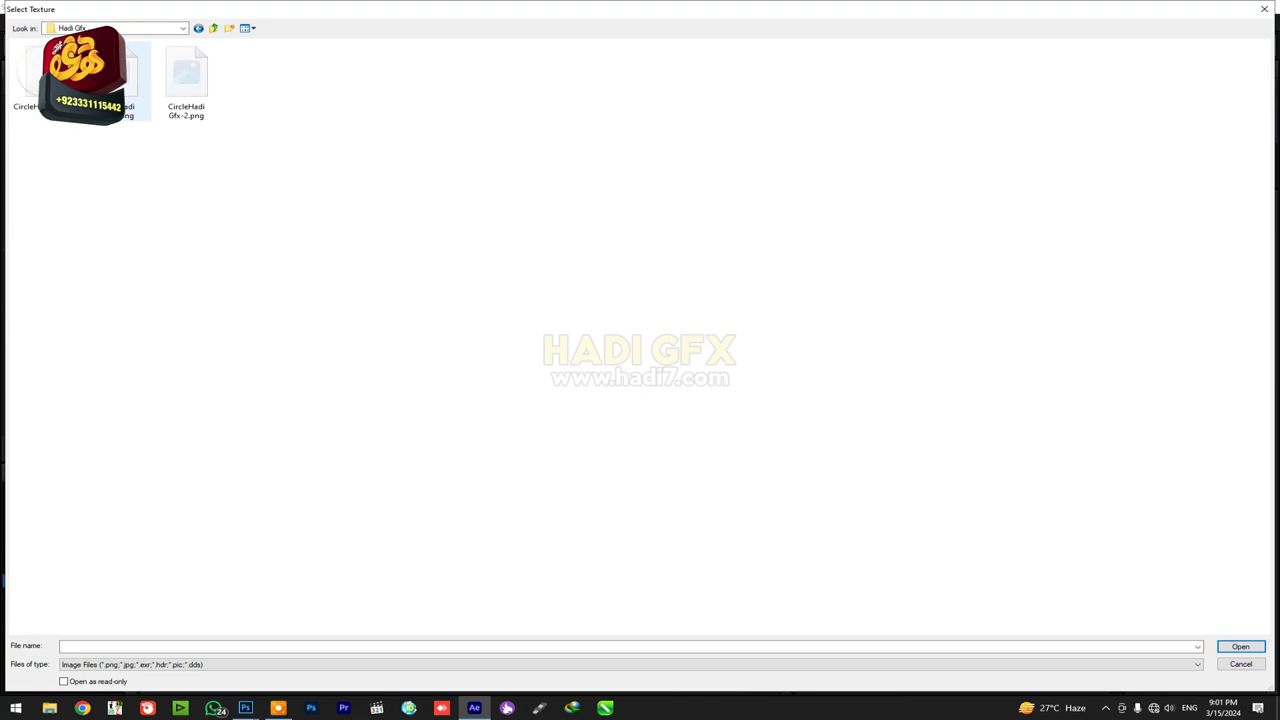
double_click(38, 70)
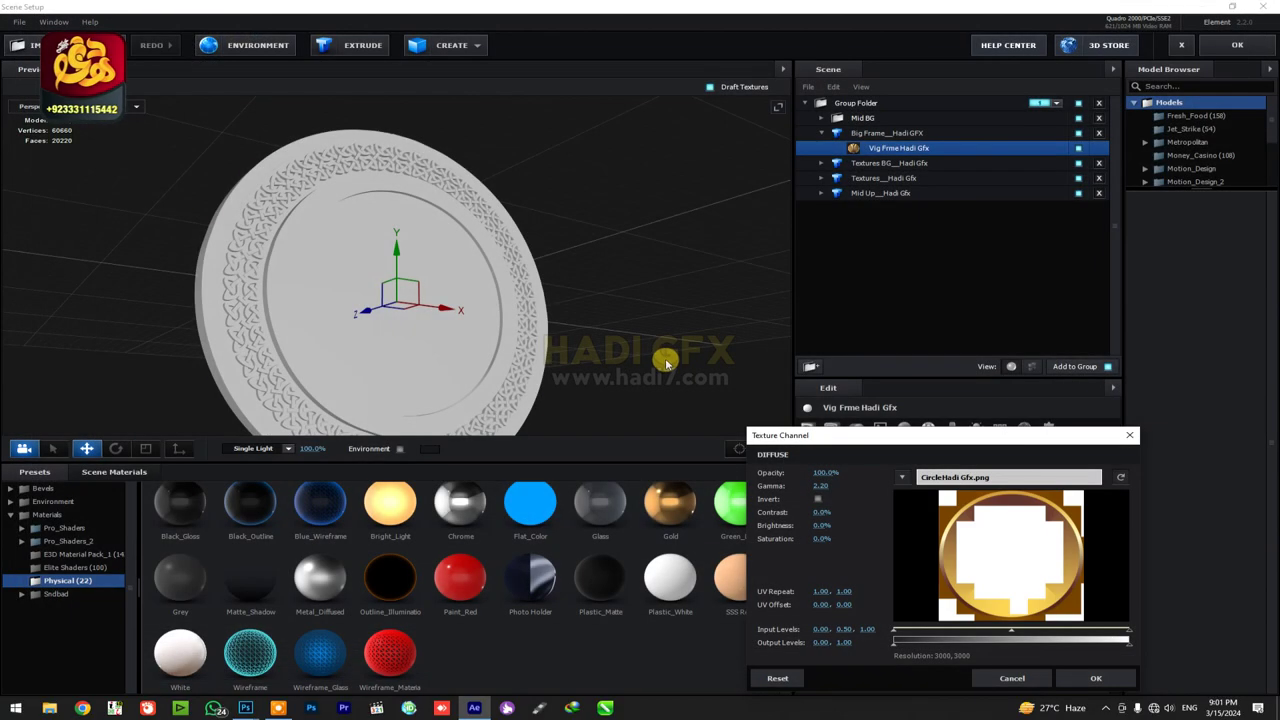
click(1090, 680)
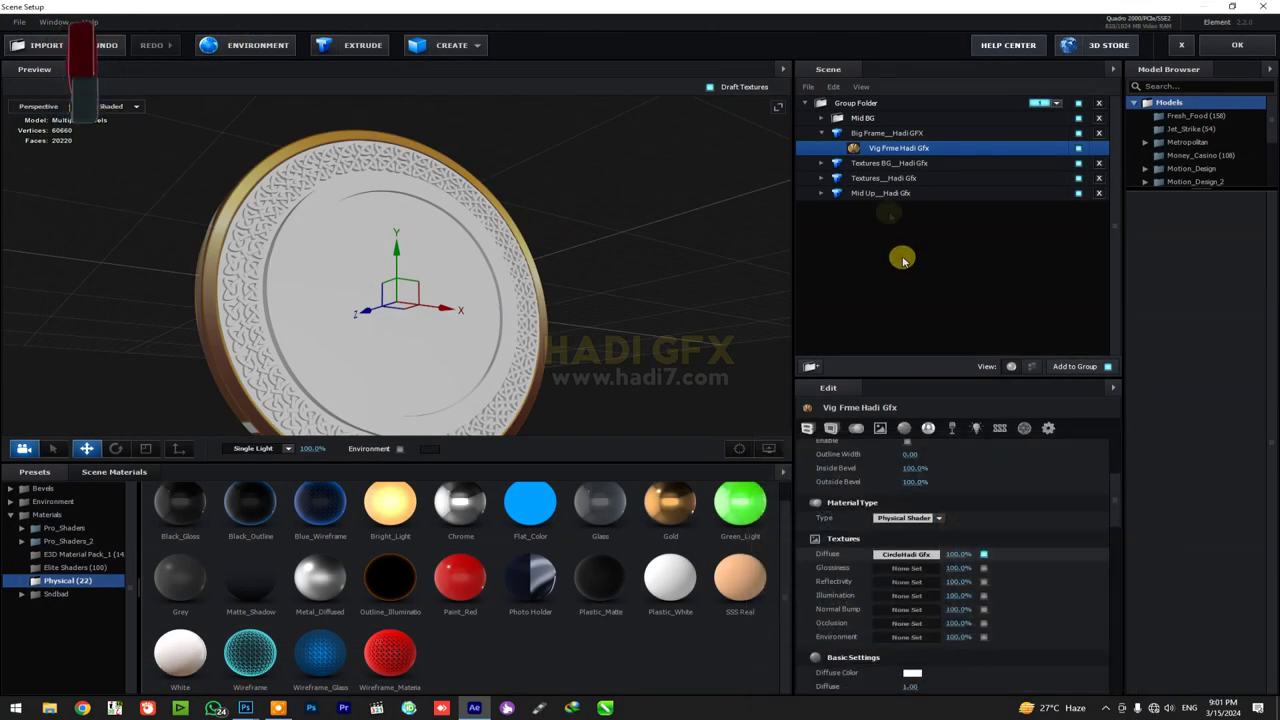
Set Big Frame__Hadi GFX's texture mapping to plain Box.
click(886, 133)
scroll(935, 553, down, 2)
scroll(935, 553, down, 2)
scroll(935, 553, down, 2)
scroll(935, 553, down, 2)
scroll(935, 553, down, 2)
scroll(935, 551, up, 2)
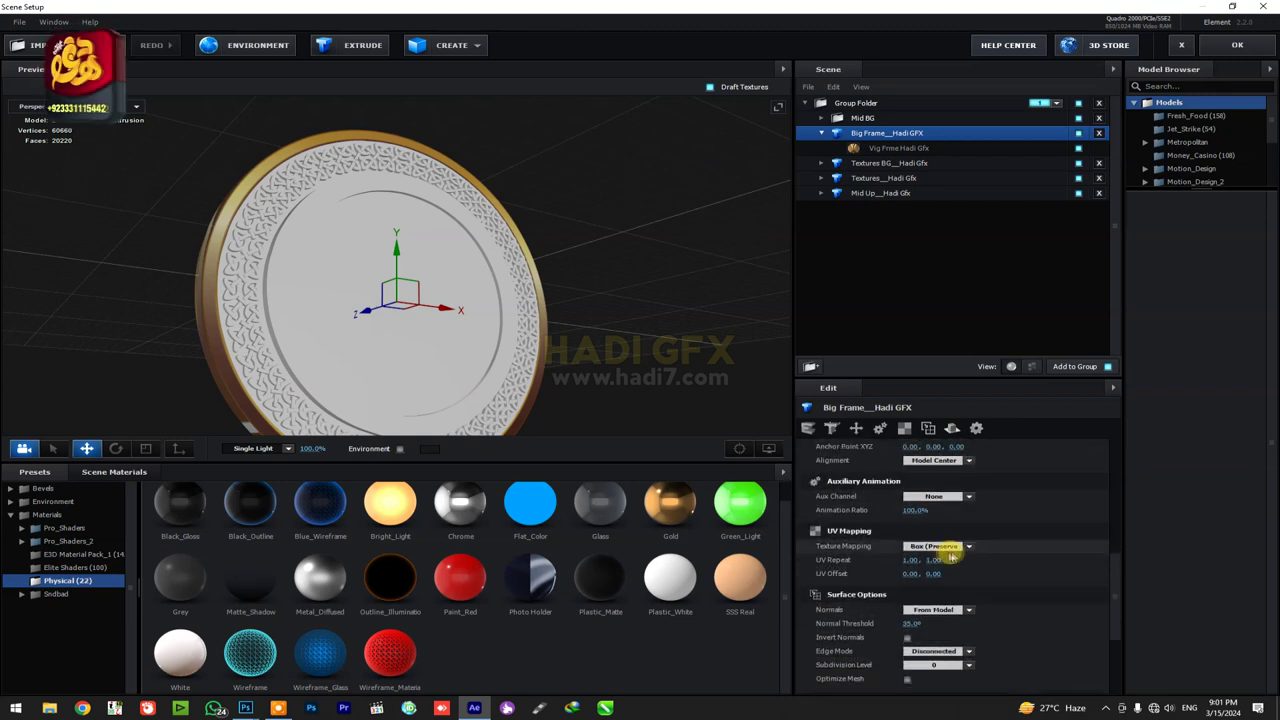
click(938, 546)
click(967, 577)
mouse_move(646, 349)
mouse_down()
mouse_move(670, 363)
mouse_move(634, 354)
mouse_up()
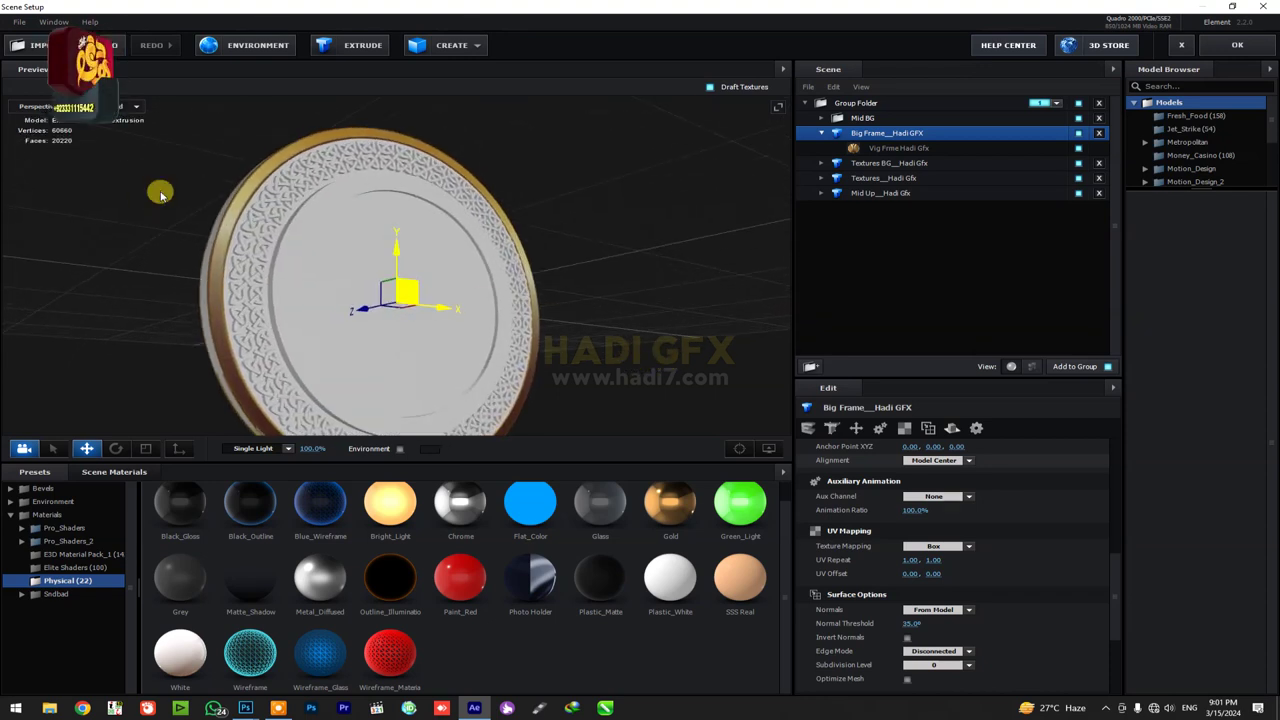
scroll(160, 194, up, 5)
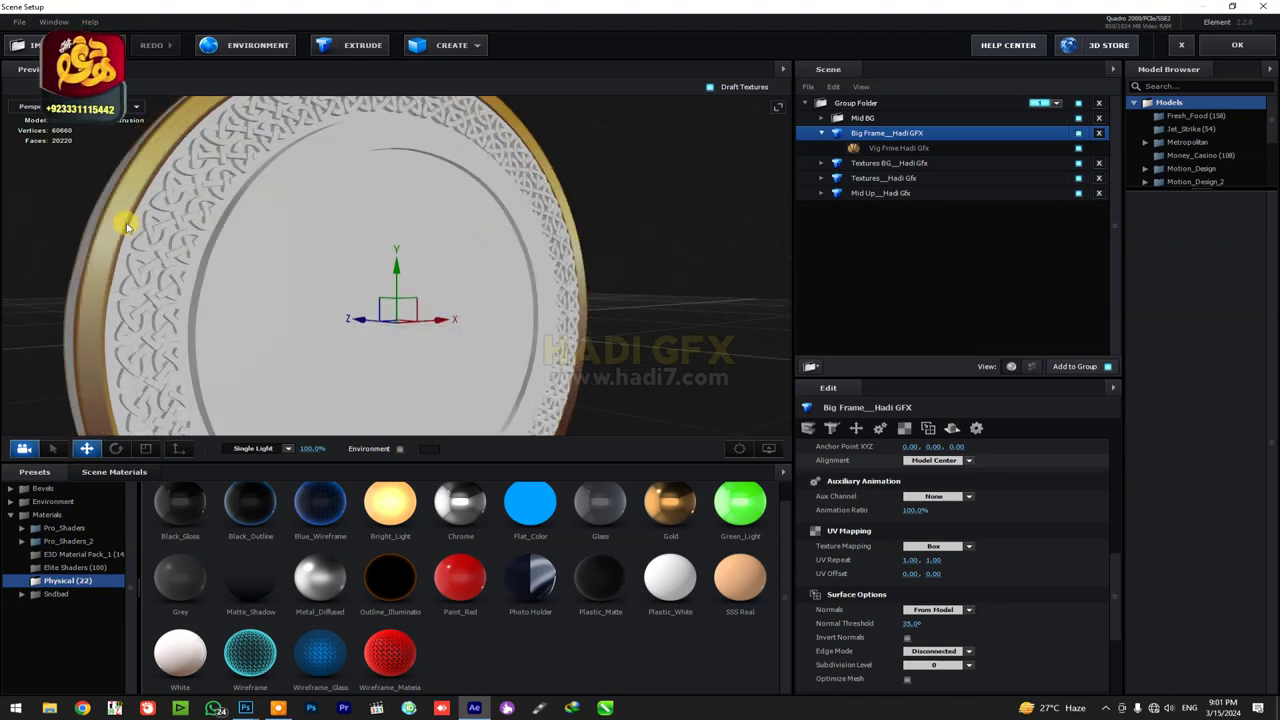
drag(118, 208, 126, 214)
Create a Frames All__Hadi Gfx group folder and move the frame models into it.
click(843, 106)
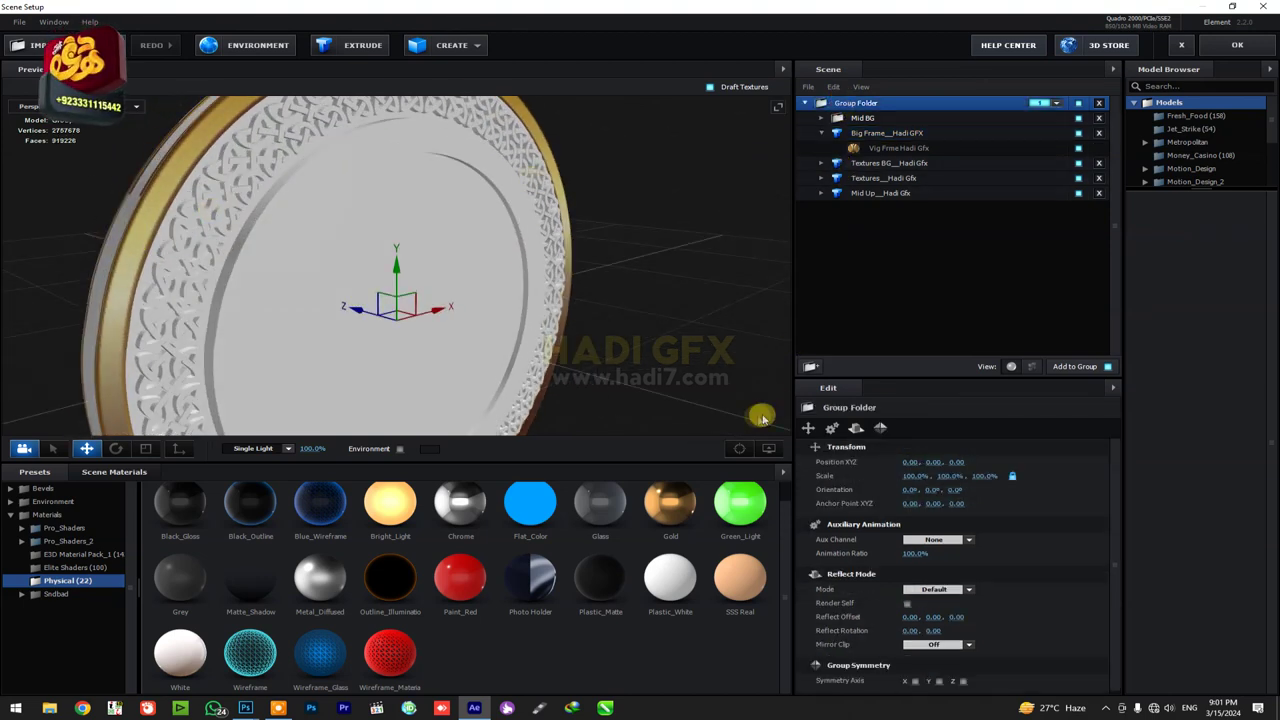
click(810, 366)
double_click(872, 120)
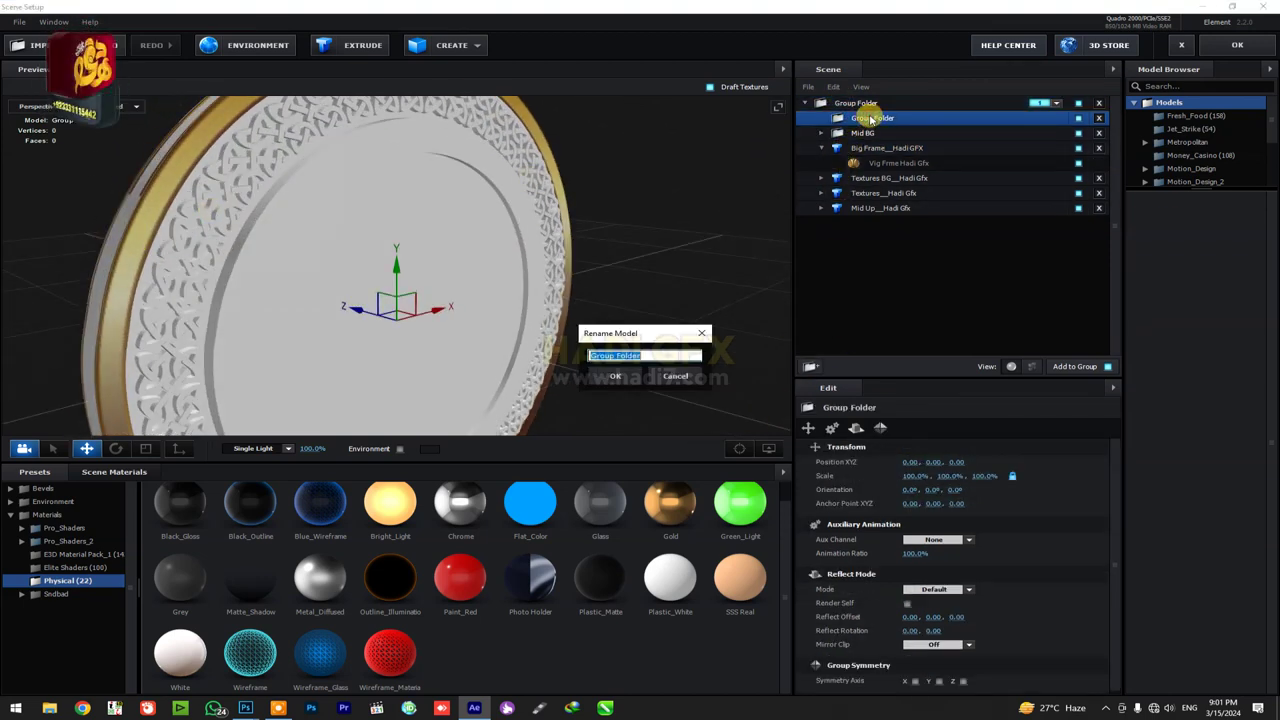
text(Frames All__Hadi)
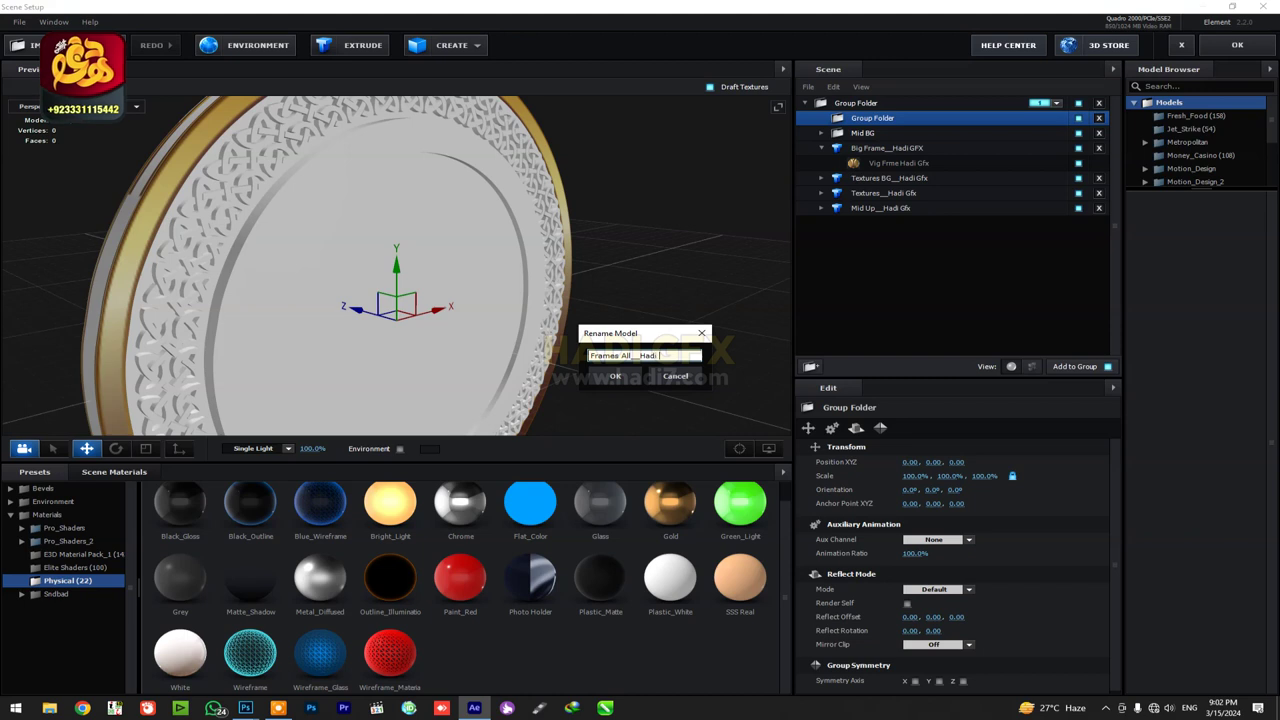
key(Return)
click(868, 148)
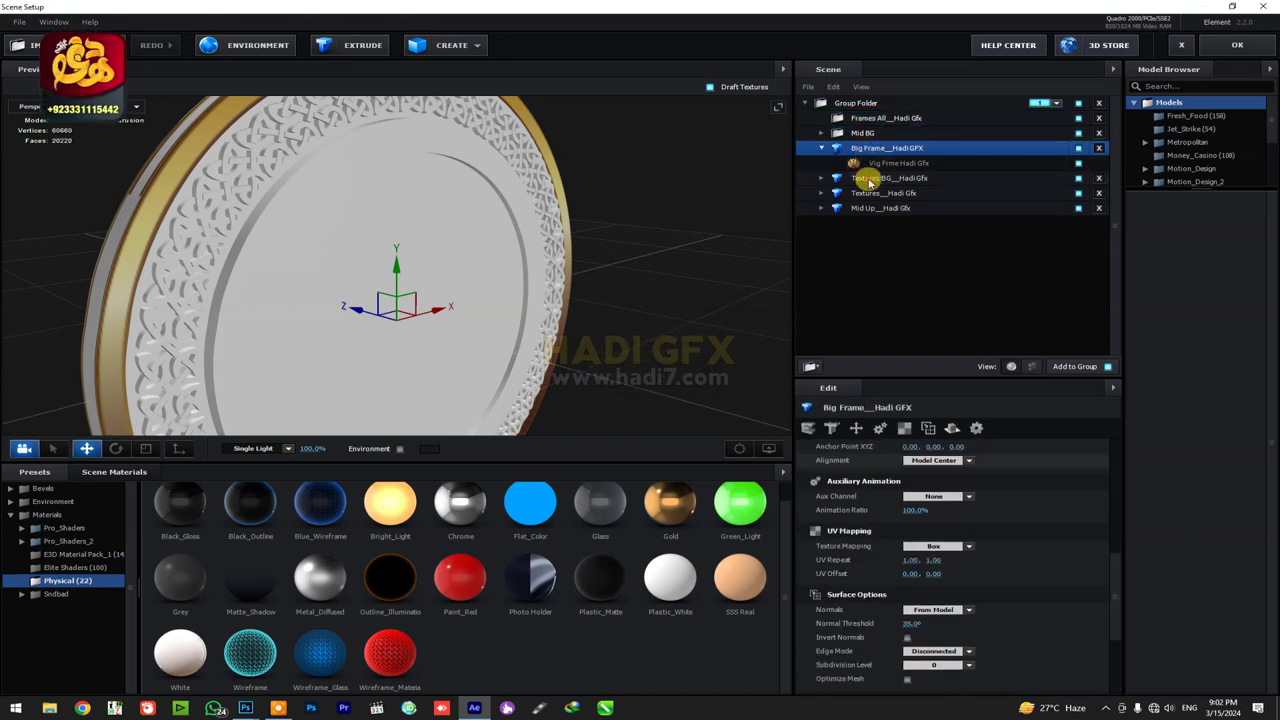
shift+click(857, 207)
drag(865, 133, 857, 120)
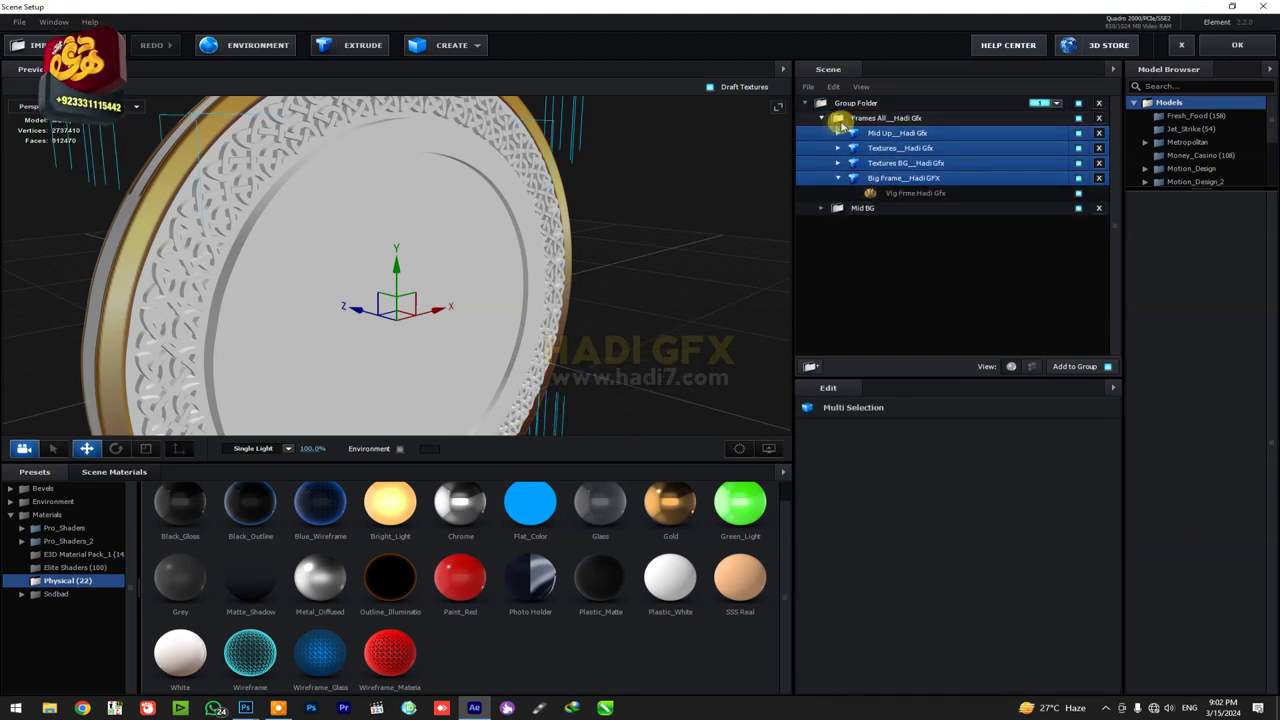
Add a Big Frames subfolder, move Big Frame__Hadi GFX into it, and duplicate it.
click(838, 118)
click(810, 362)
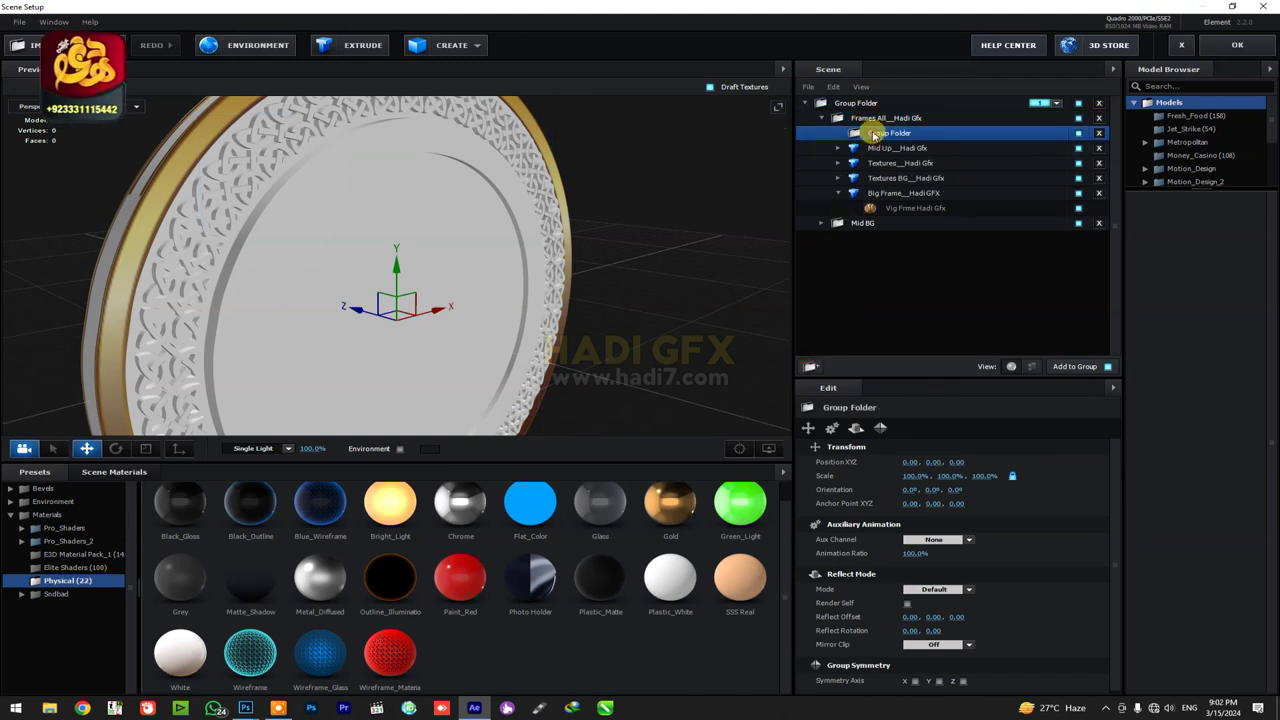
double_click(875, 134)
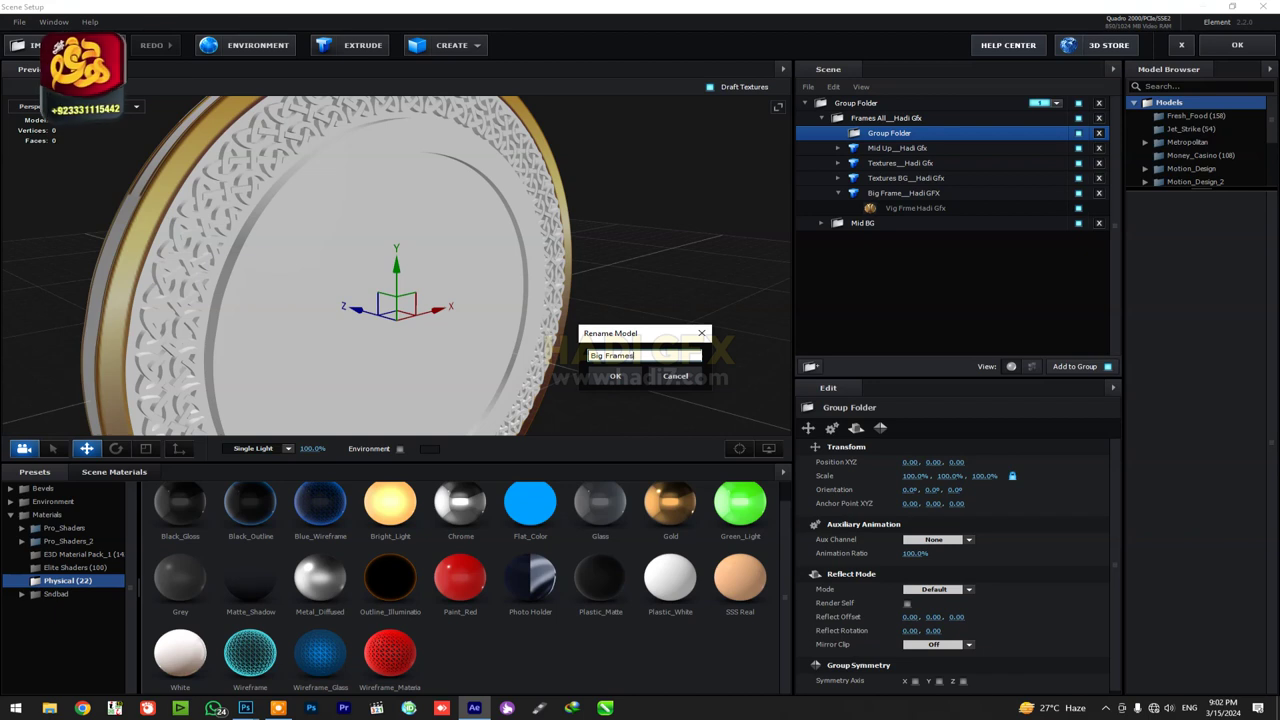
key(Return)
click(886, 148)
click(888, 163)
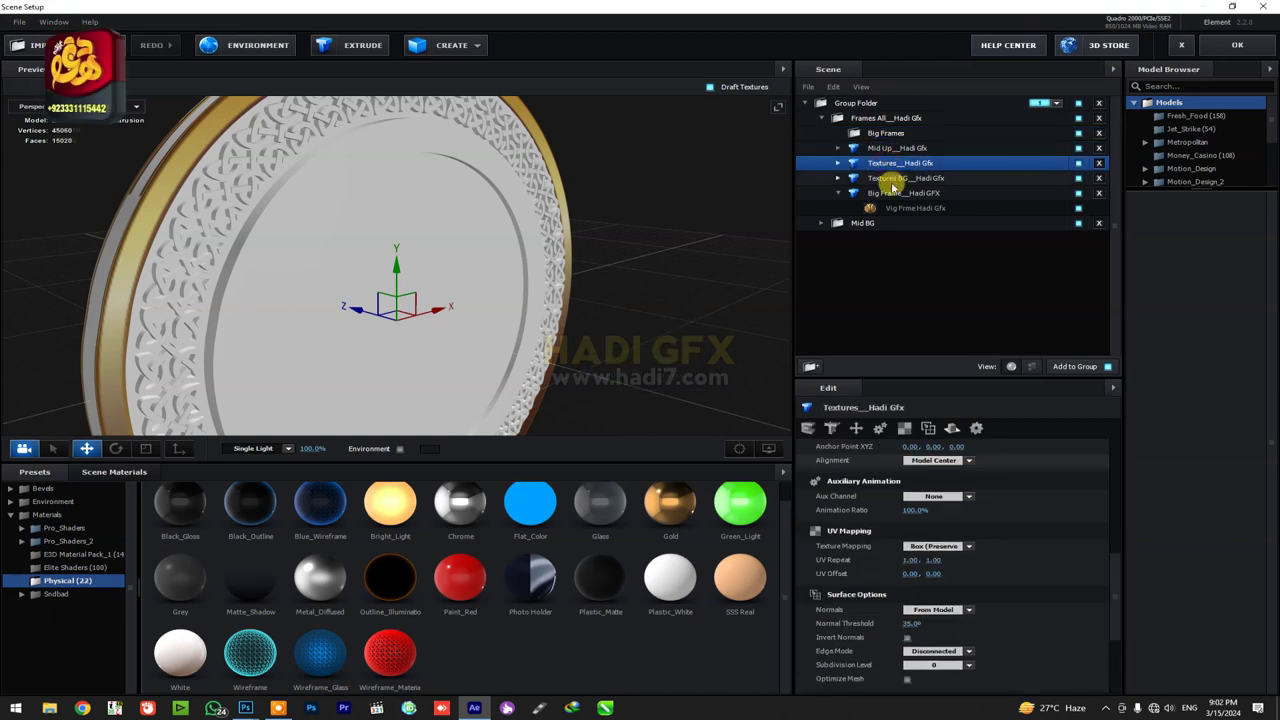
drag(890, 193, 880, 140)
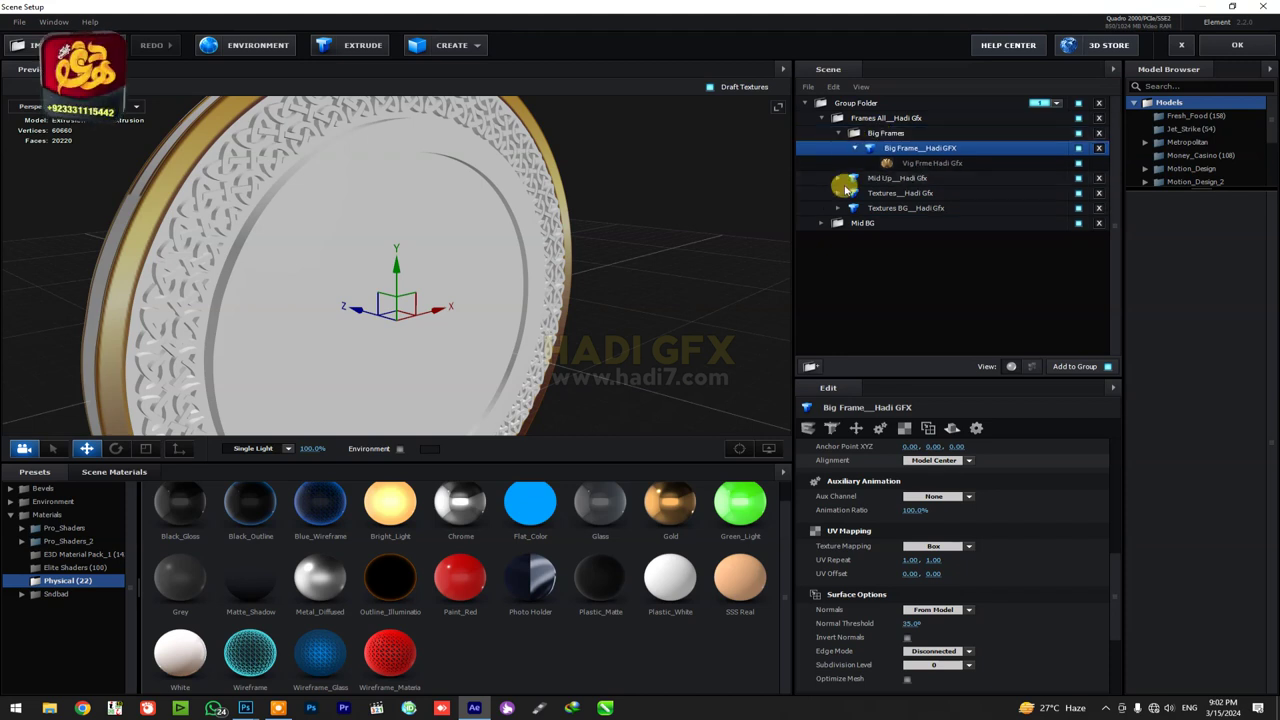
key(ctrl+d)
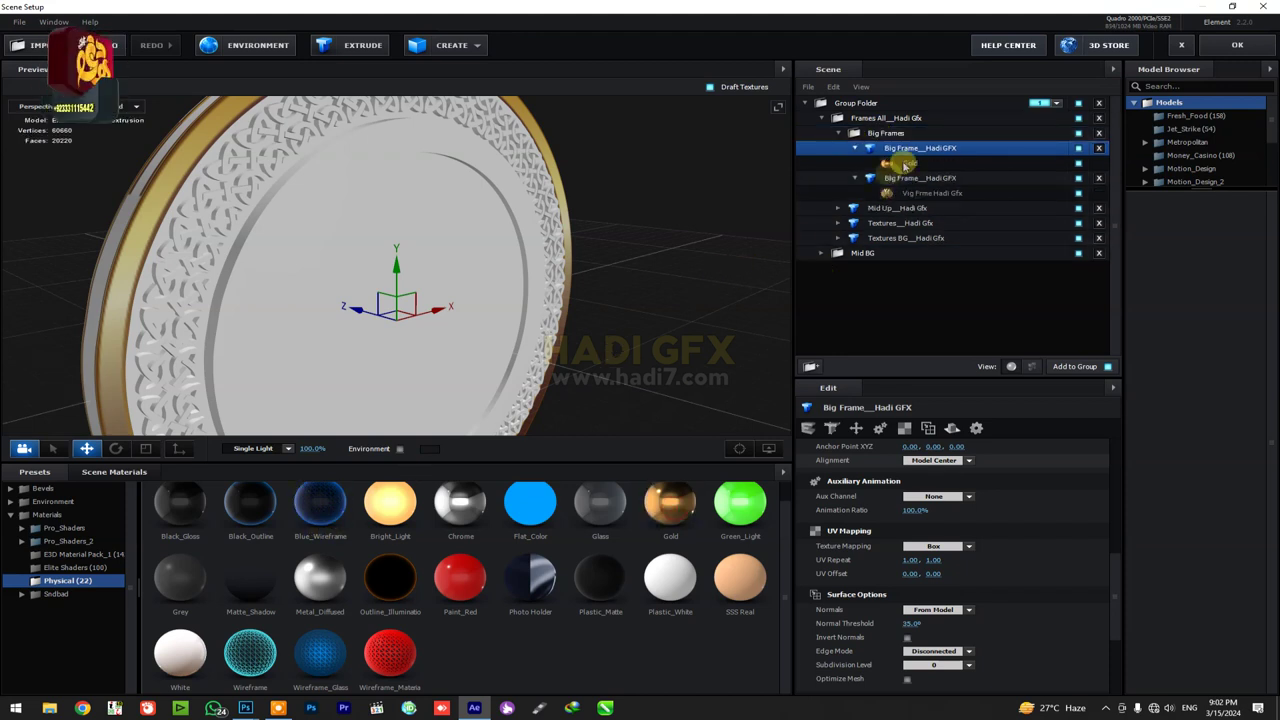
Raise the duplicate Big Frame's Gold bevel Expand Edges to 0.04.
click(908, 162)
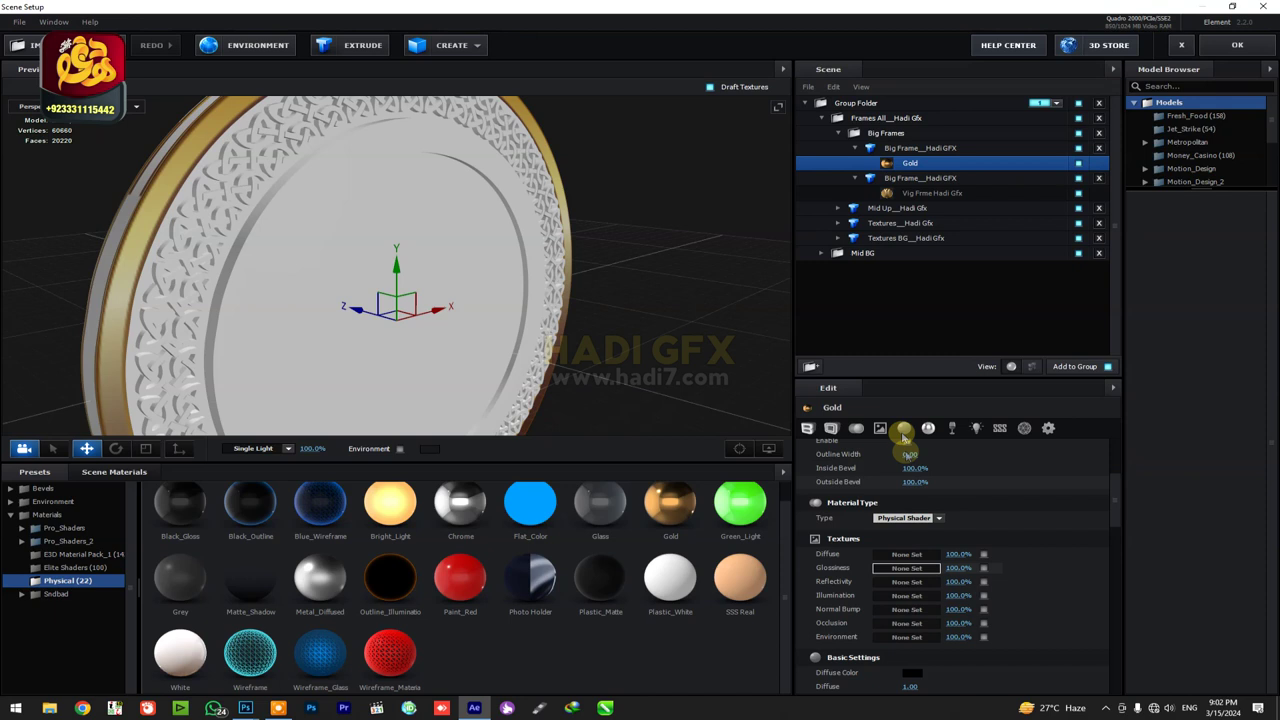
scroll(905, 440, up, 3)
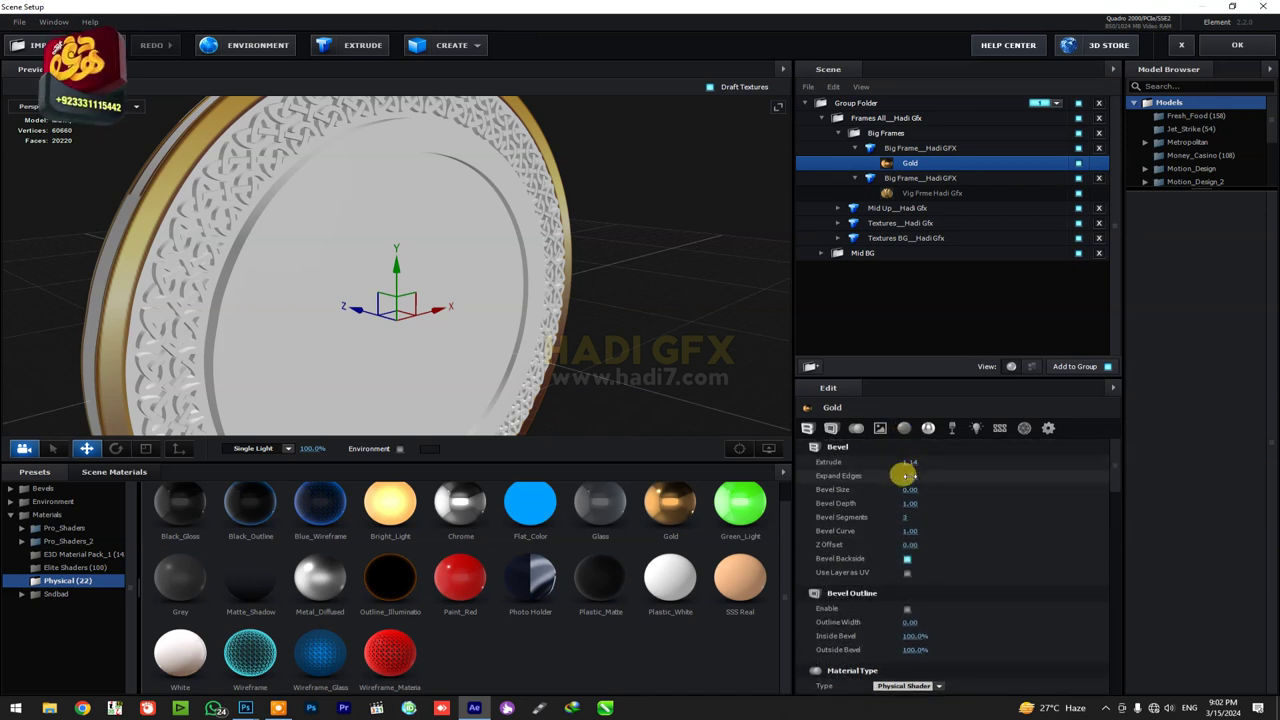
drag(905, 476, 910, 490)
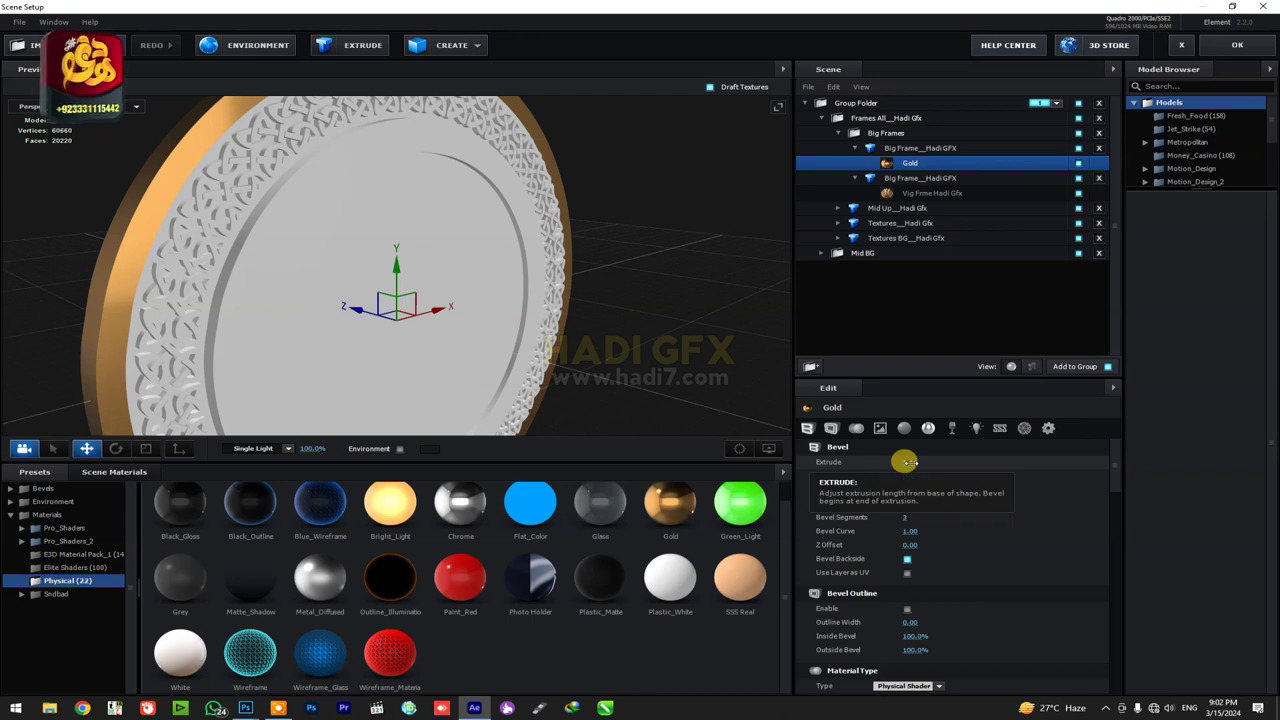
mouse_move(586, 364)
mouse_down()
mouse_move(620, 402)
mouse_move(518, 420)
mouse_up()
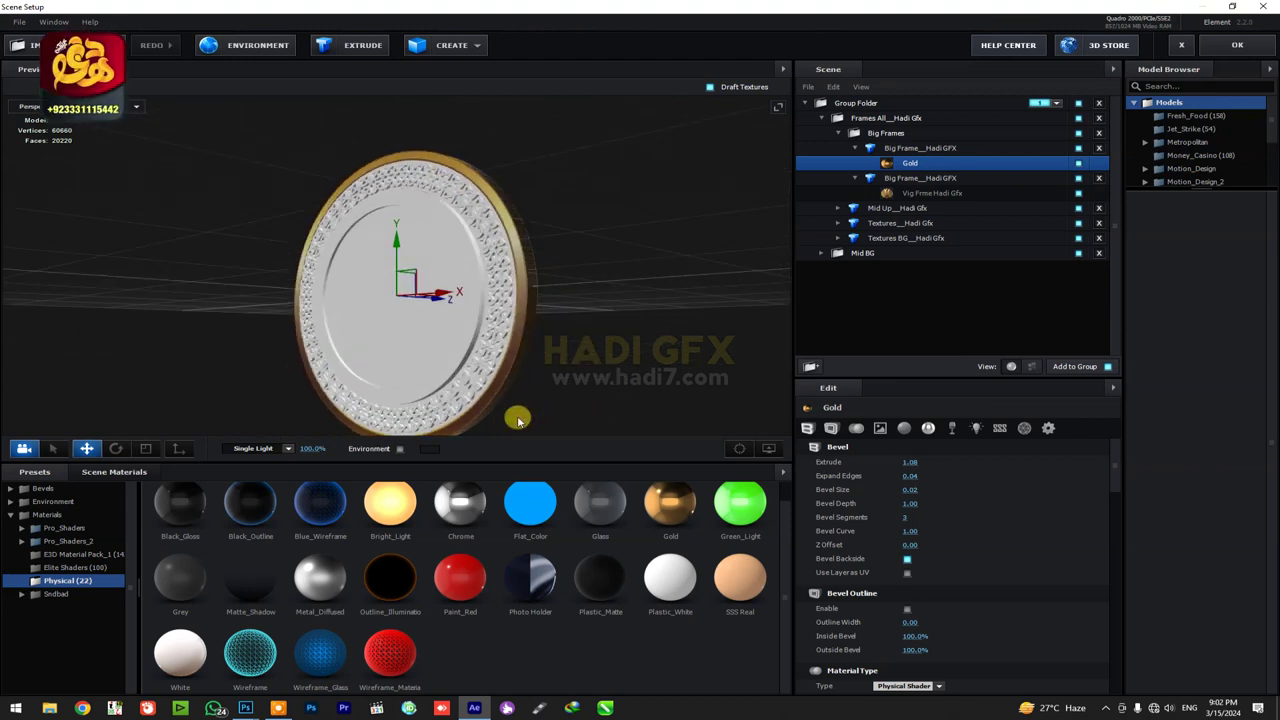
drag(518, 410, 548, 390)
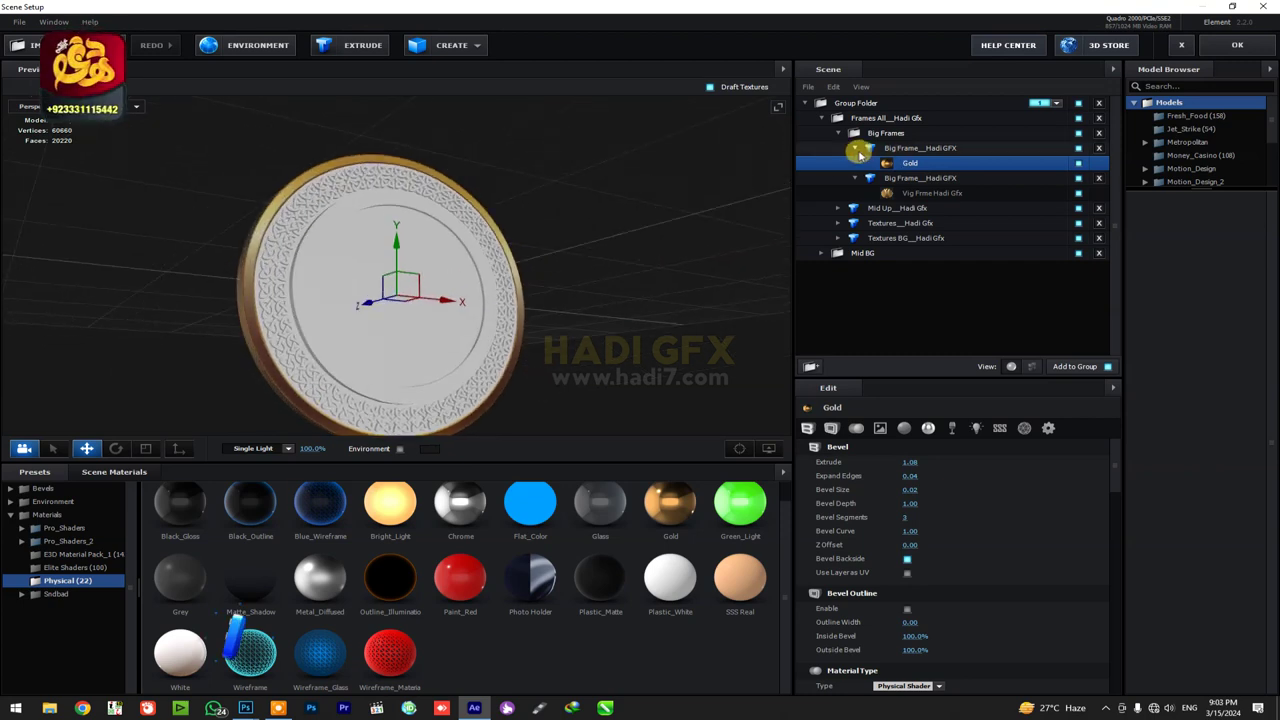
Collapse Big Frames and toggle Mid Up__Hadi Gfx's visibility to compare the inner disc.
click(838, 133)
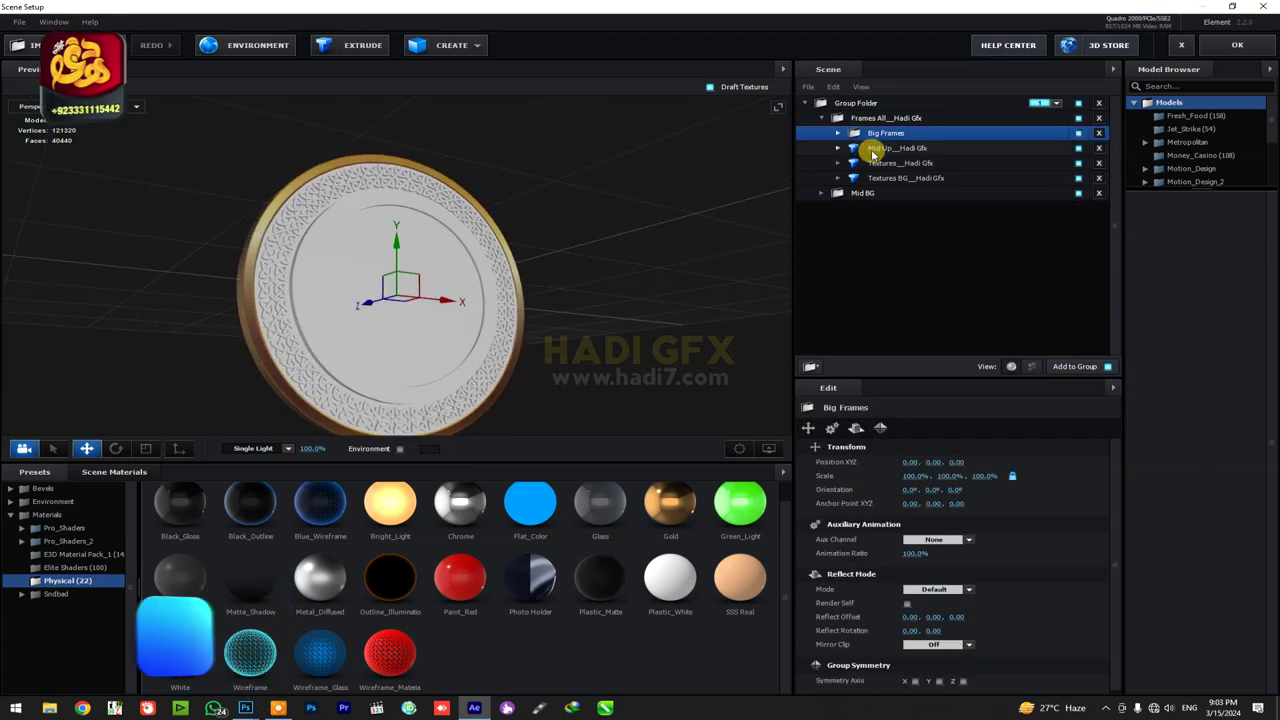
click(873, 150)
click(1078, 148)
click(1078, 148)
click(1078, 148)
click(1078, 148)
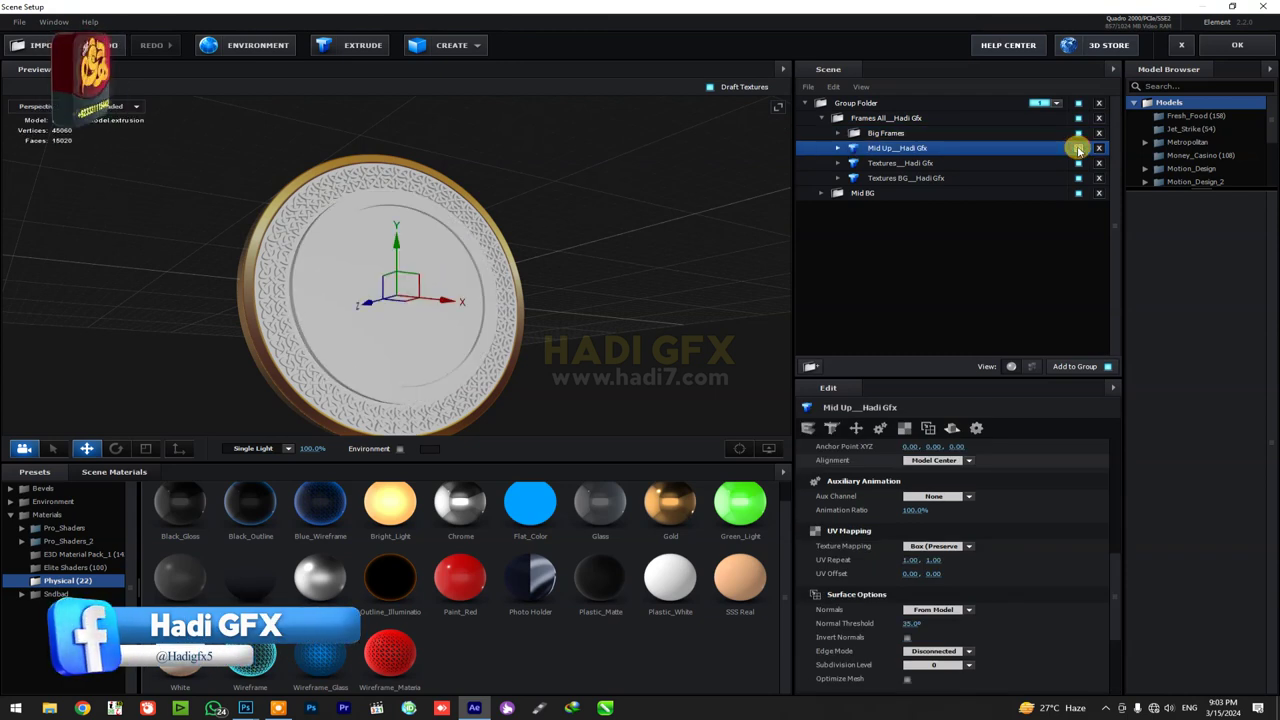
Give the Textures__Hadi Gfx Gold material a pale gold FFE0A5 diffuse colour.
click(876, 164)
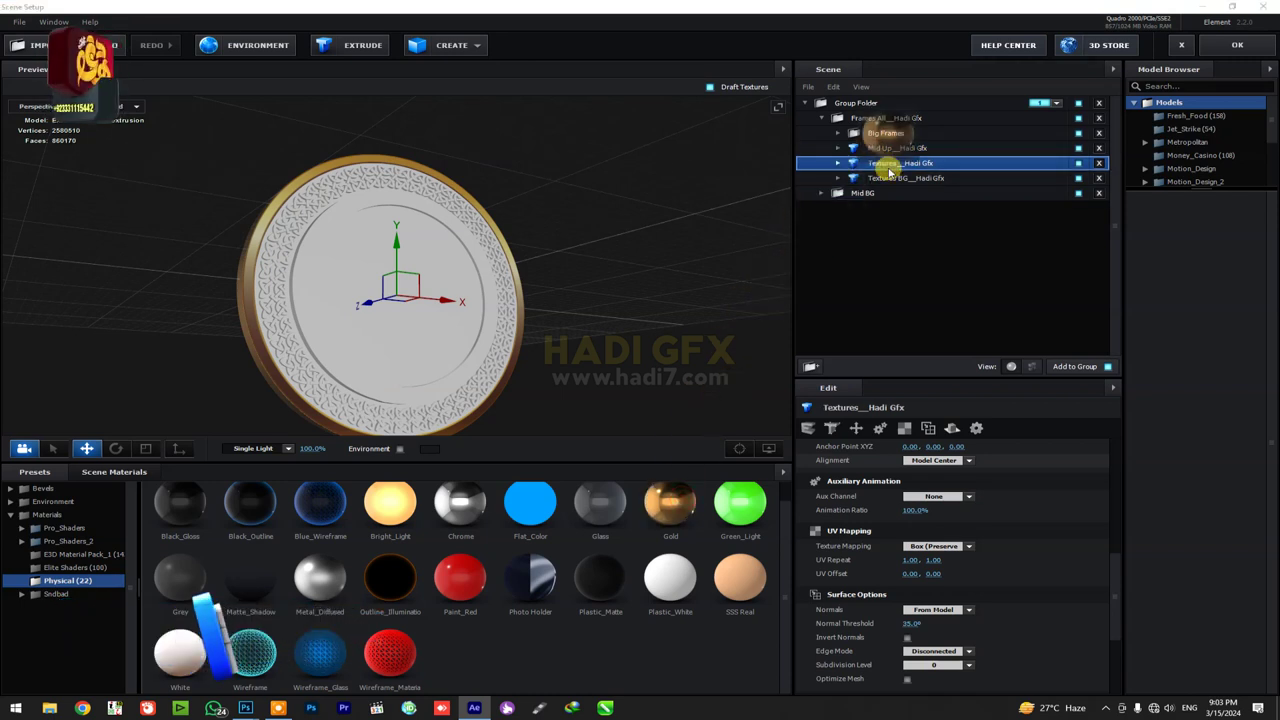
click(838, 163)
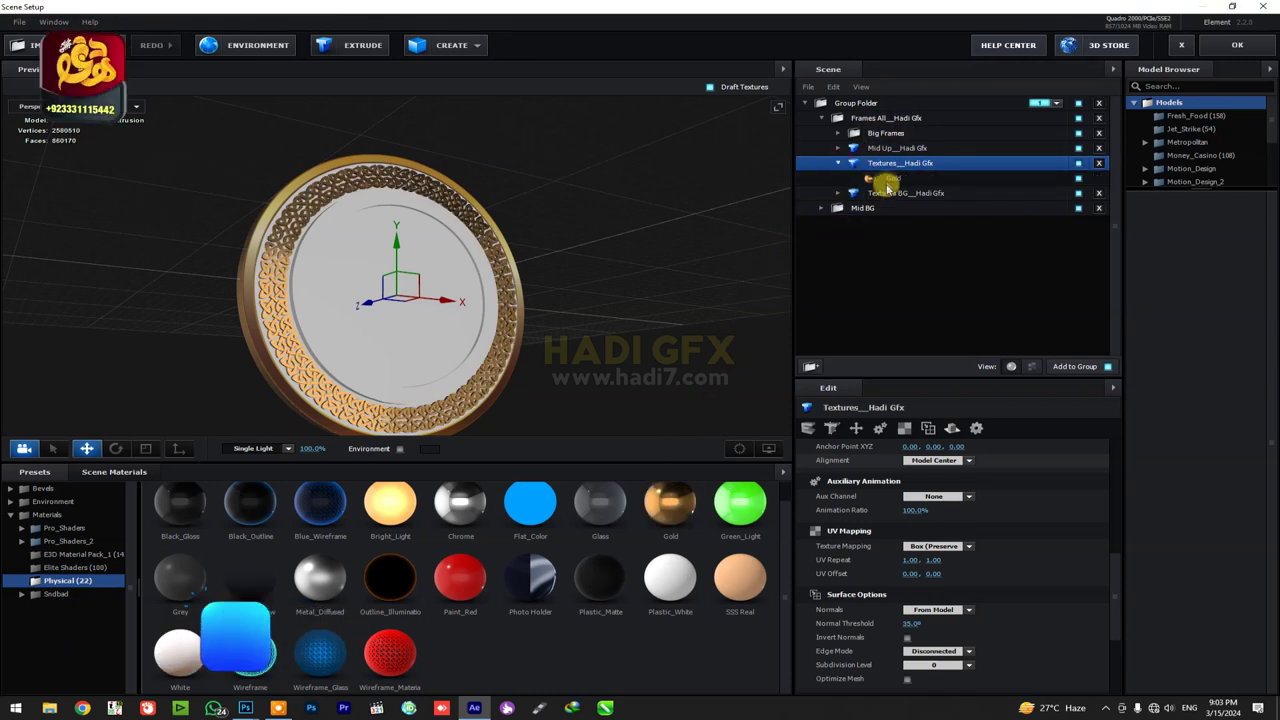
click(880, 178)
scroll(897, 557, down, 10)
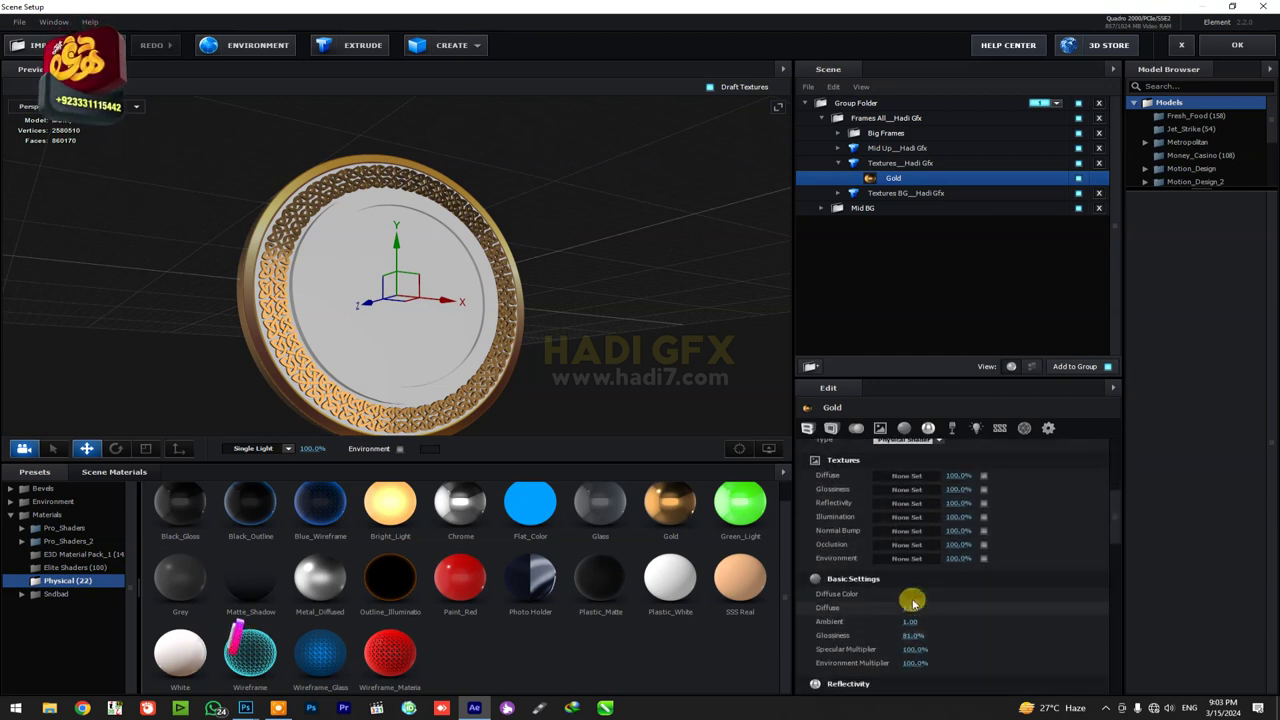
click(912, 510)
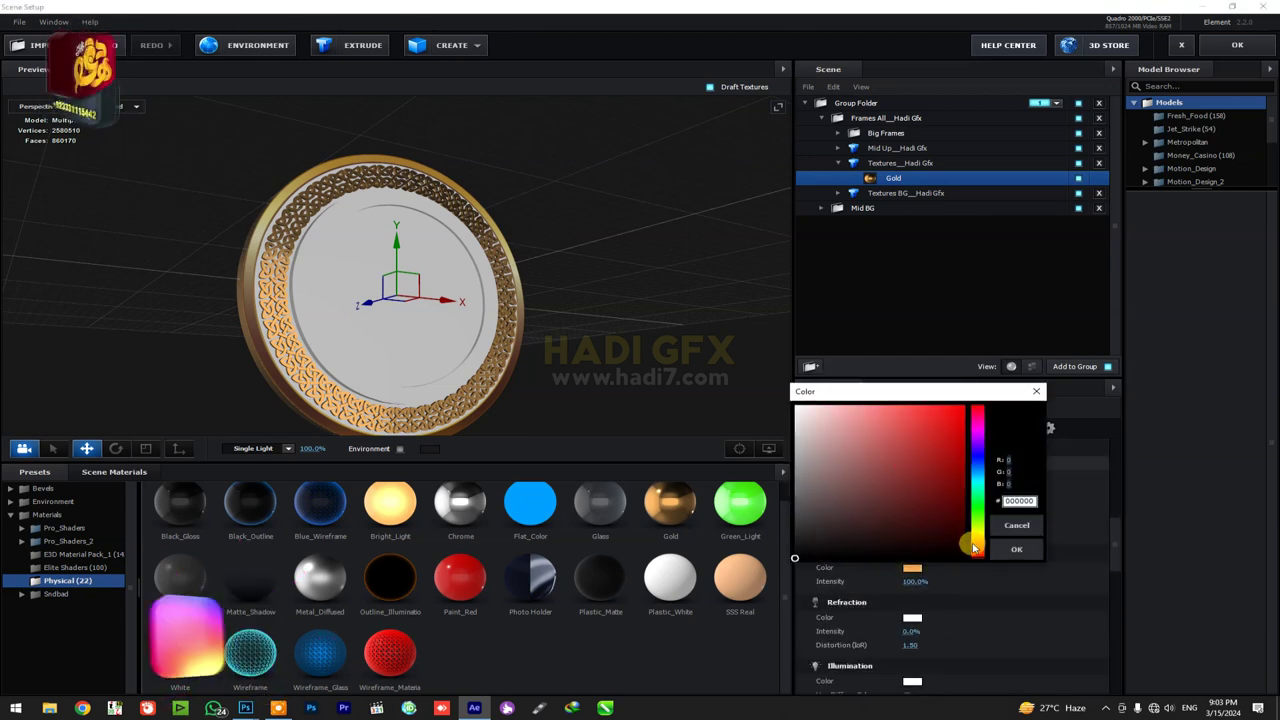
click(871, 406)
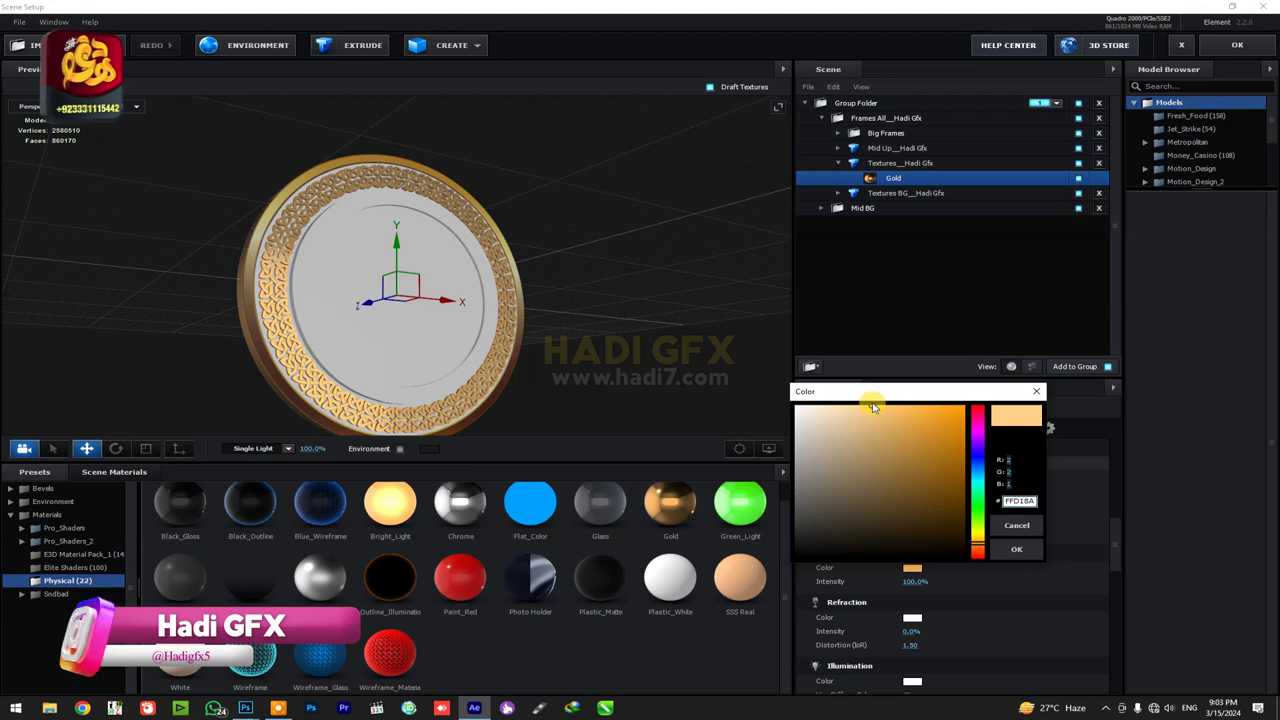
click(852, 408)
click(1016, 549)
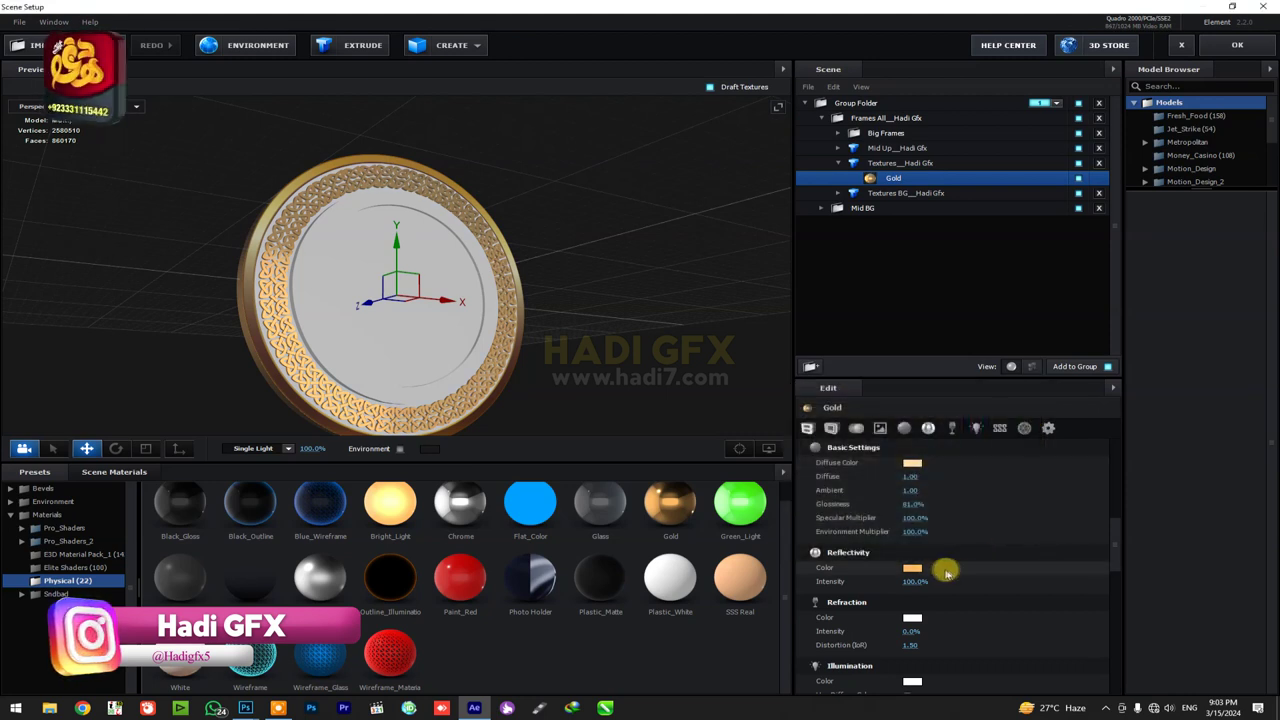
Set a paler peach reflectivity tint on the Gold material and collapse the Textures group.
click(922, 565)
click(856, 516)
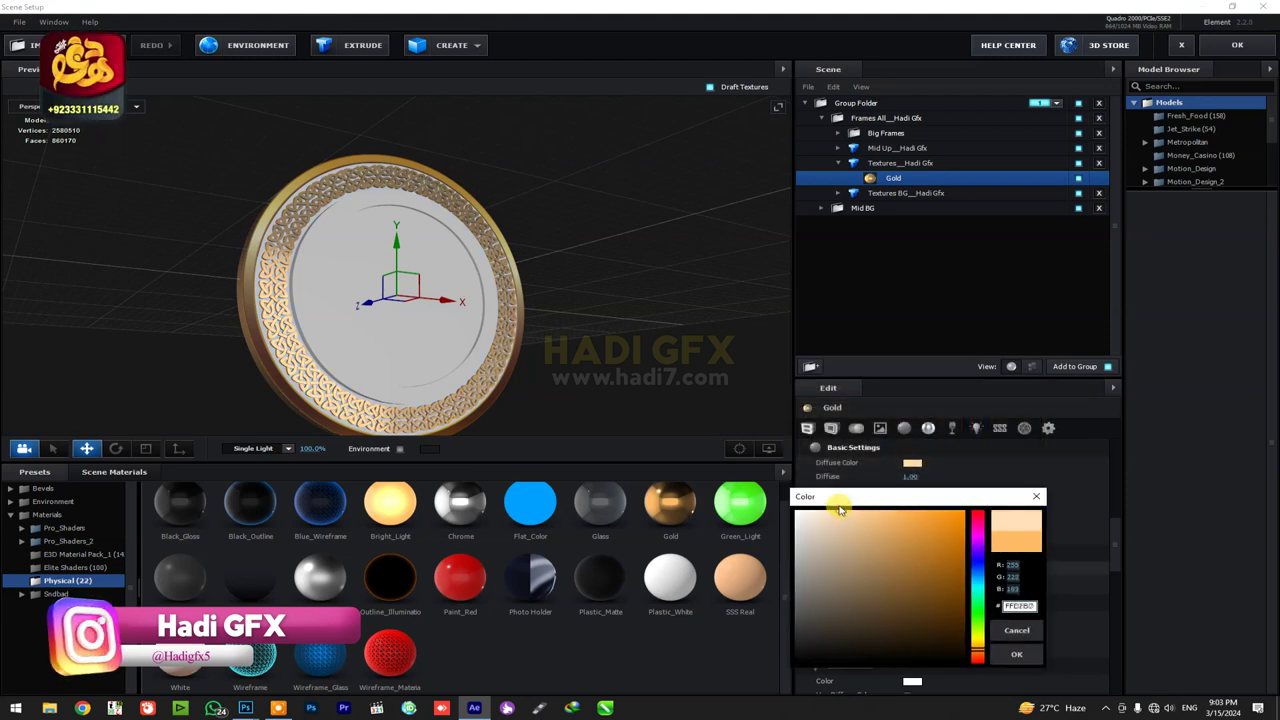
click(845, 512)
click(854, 511)
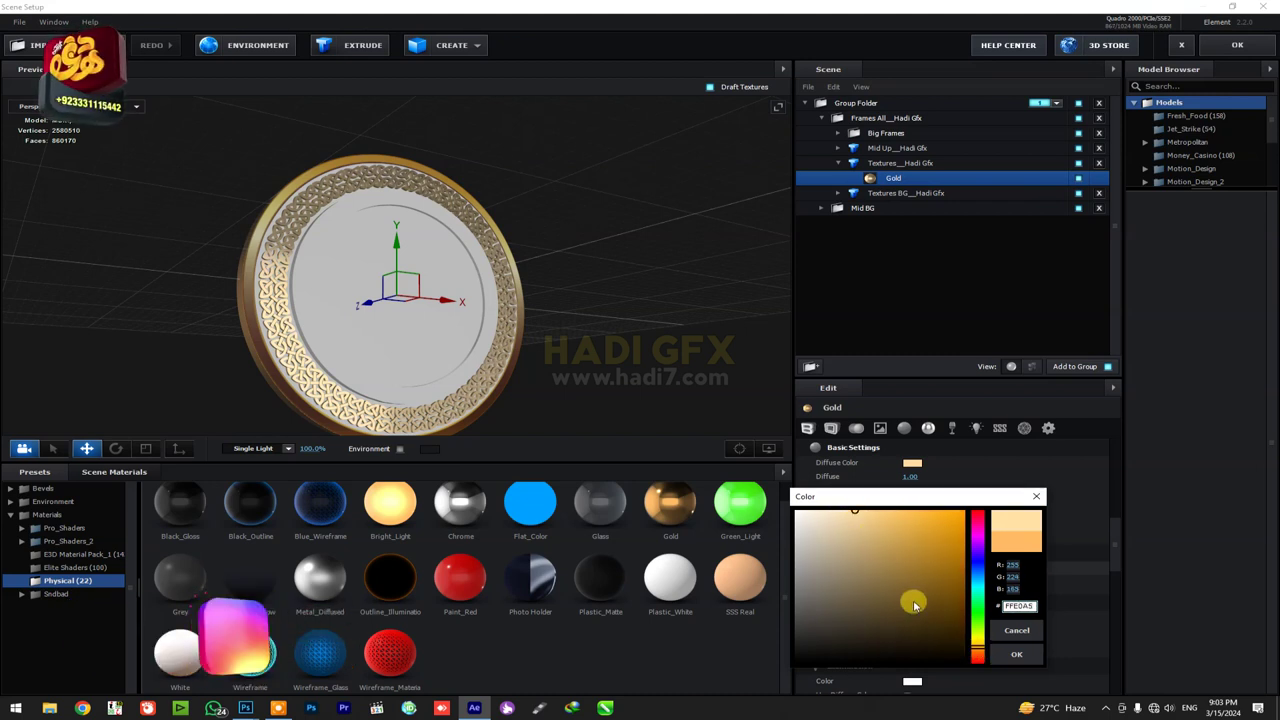
click(1014, 652)
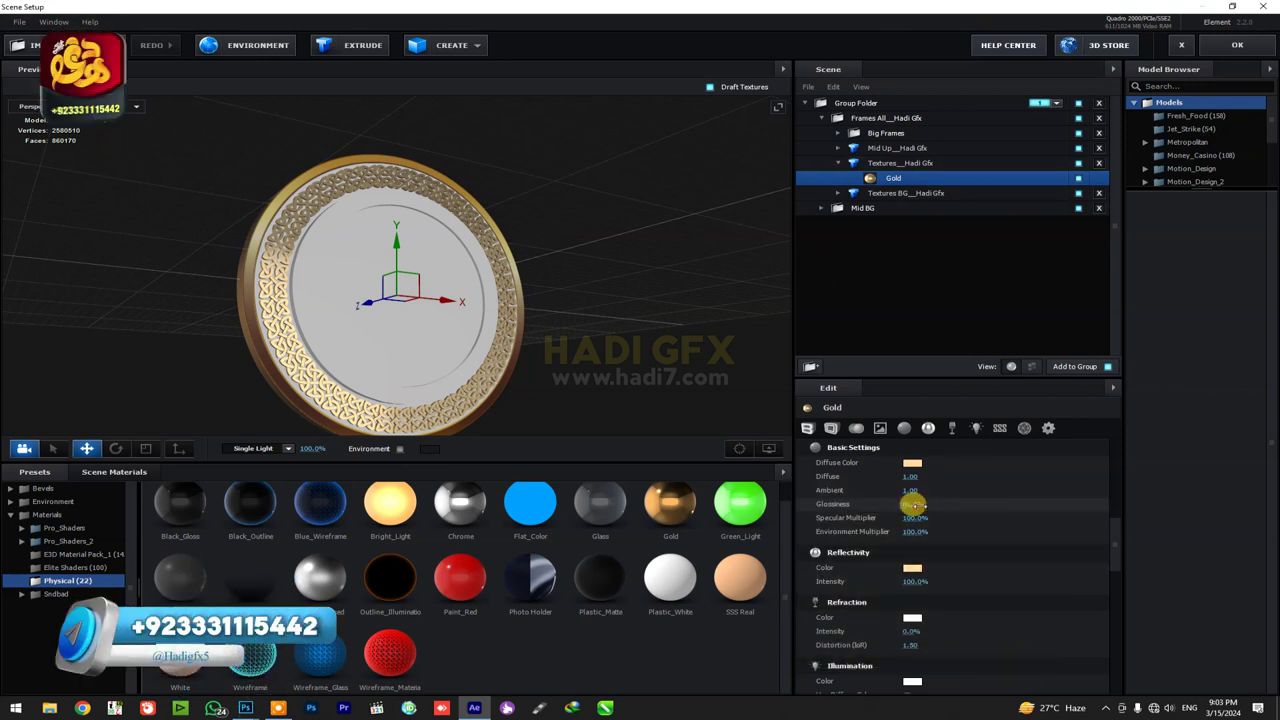
click(838, 162)
mouse_move(648, 347)
mouse_down()
mouse_move(686, 354)
mouse_move(660, 330)
mouse_up()
Apply Plastic_White to the Mid Up model and rename the material 'Mid Up__Hadi Gfx'.
click(845, 148)
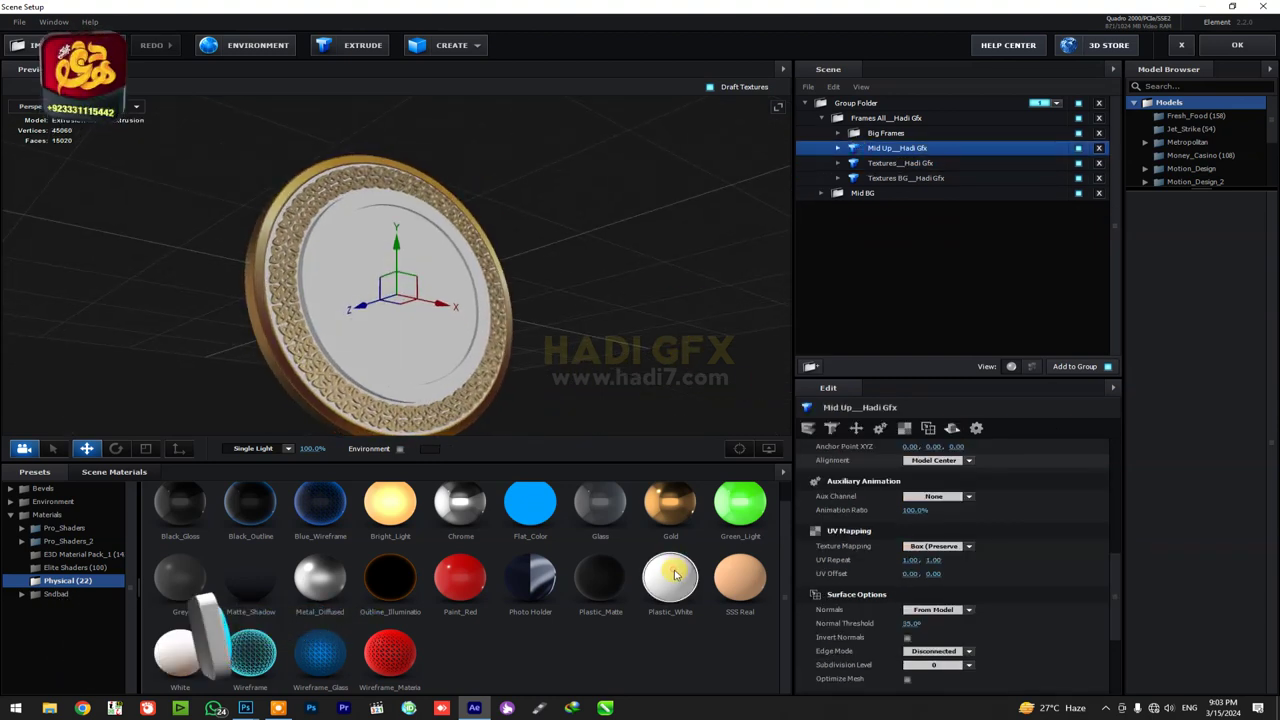
drag(675, 574, 866, 150)
right_click(864, 163)
click(900, 188)
text(Mid Up__Hadi Gfx)
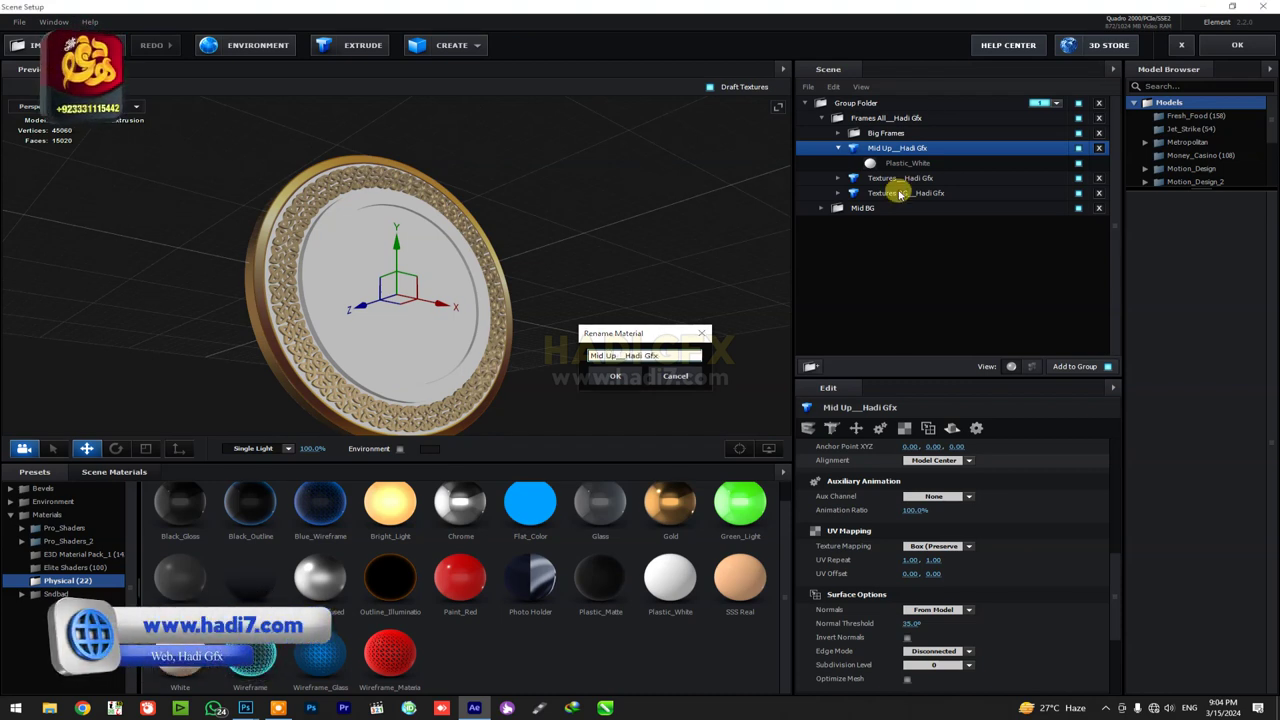
key(Return)
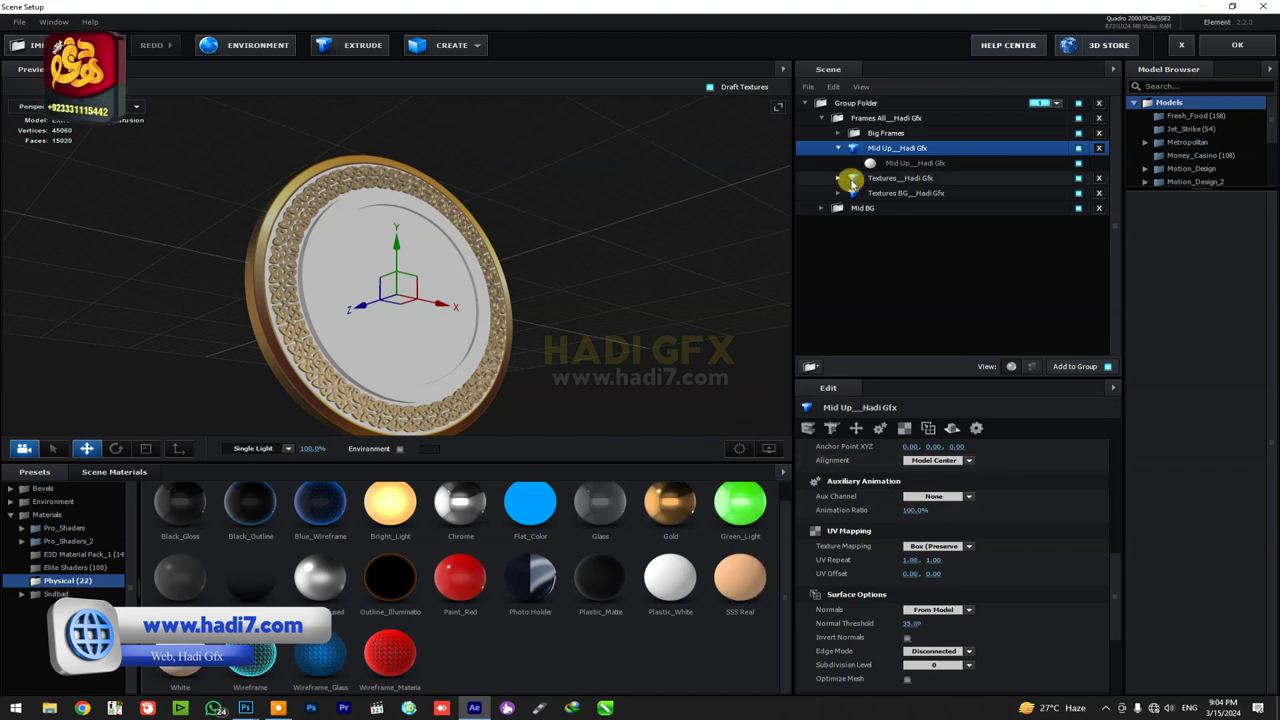
Load CircleHadi Gfx-2.png as the Mid Up__Hadi Gfx material's diffuse texture.
click(880, 163)
scroll(937, 587, down, 3)
scroll(937, 587, down, 3)
scroll(937, 589, down, 3)
scroll(937, 587, down, 3)
scroll(937, 587, down, 3)
scroll(937, 587, down, 3)
scroll(937, 587, down, 3)
scroll(937, 587, down, 3)
scroll(936, 587, down, 3)
scroll(936, 588, down, 3)
scroll(935, 596, down, 3)
scroll(935, 596, down, 3)
scroll(900, 560, down, 3)
click(888, 545)
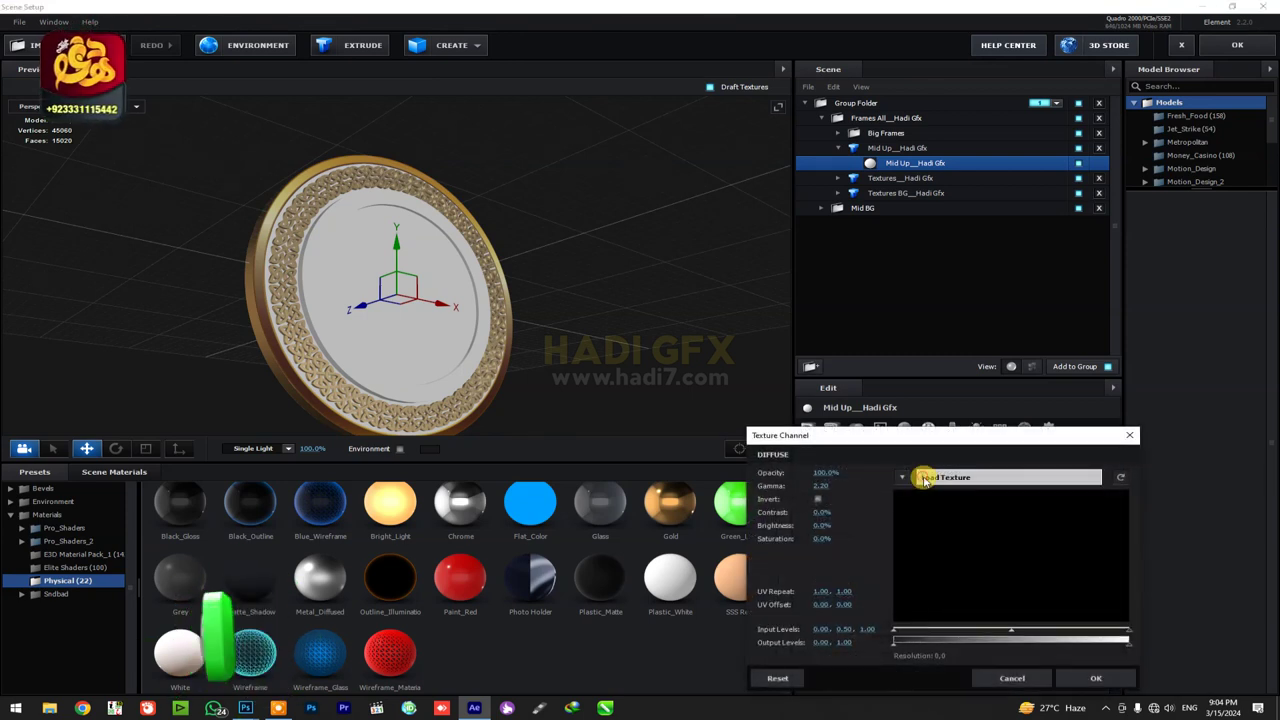
click(924, 478)
click(338, 122)
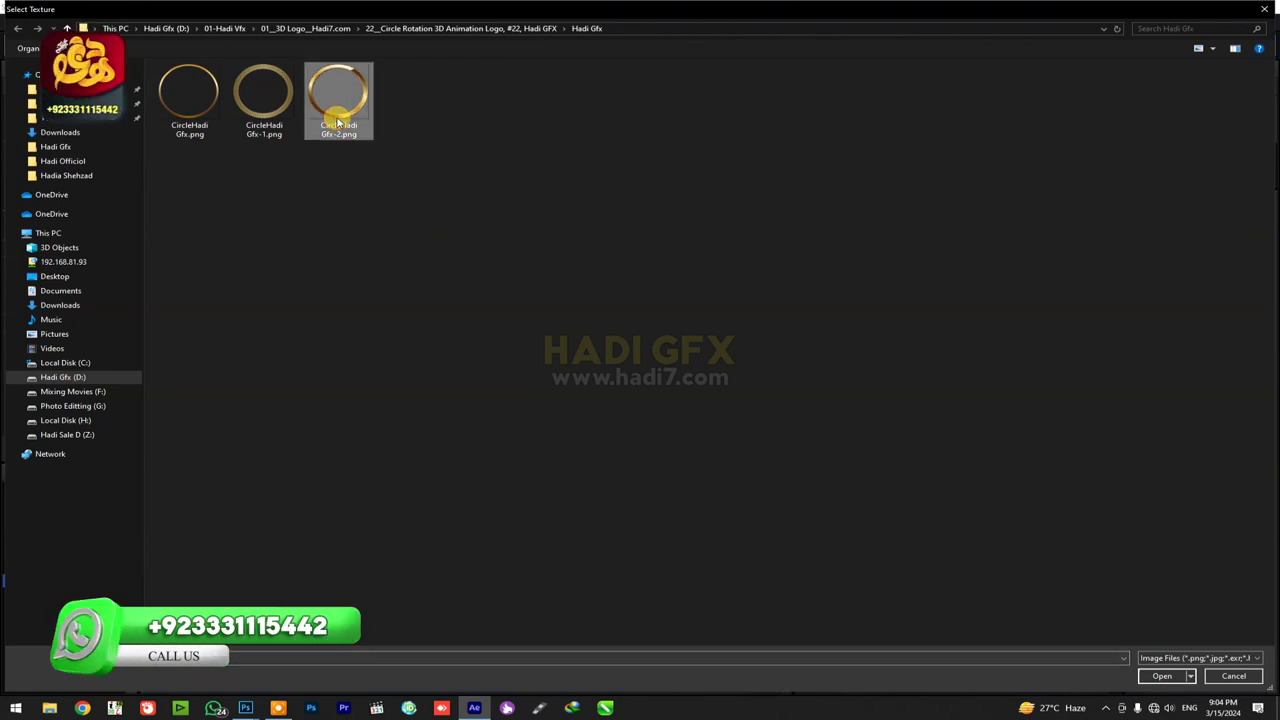
double_click(338, 122)
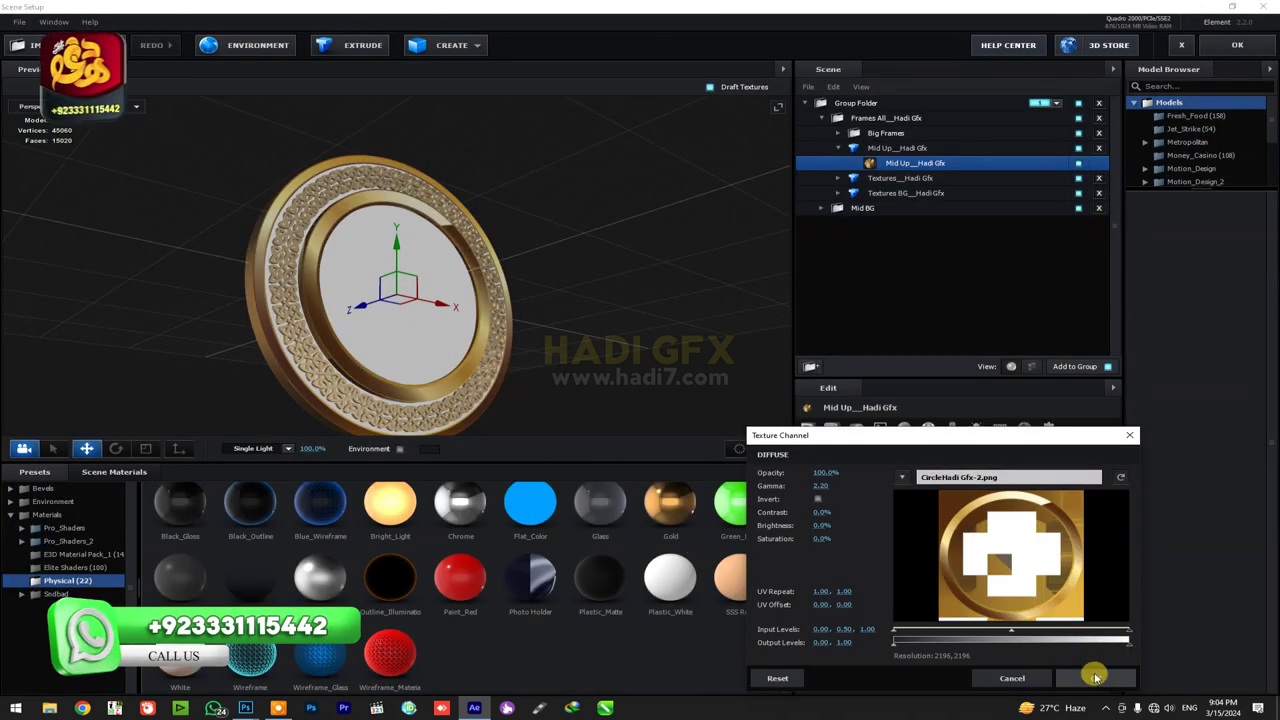
click(1096, 678)
click(838, 150)
Add a group folder under Frames All named 'Mid Upp__Hadi Gfx'.
click(860, 118)
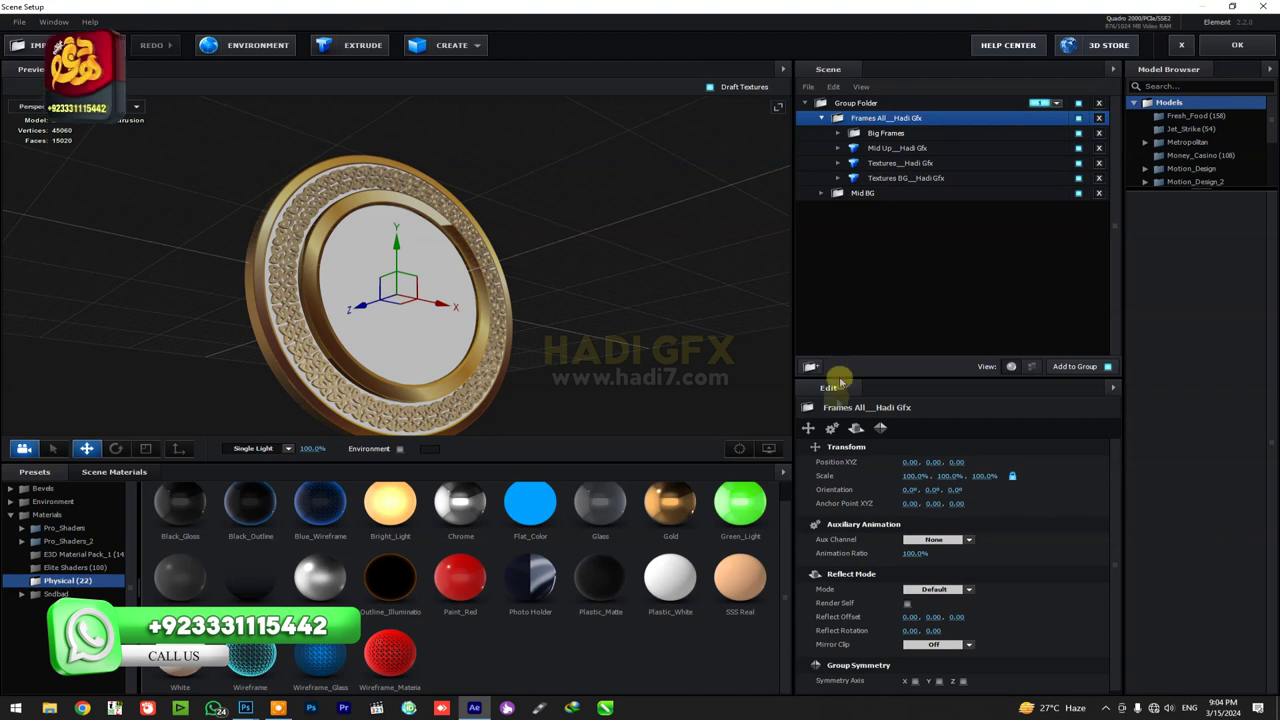
click(817, 372)
double_click(886, 134)
text(Mid Upp)
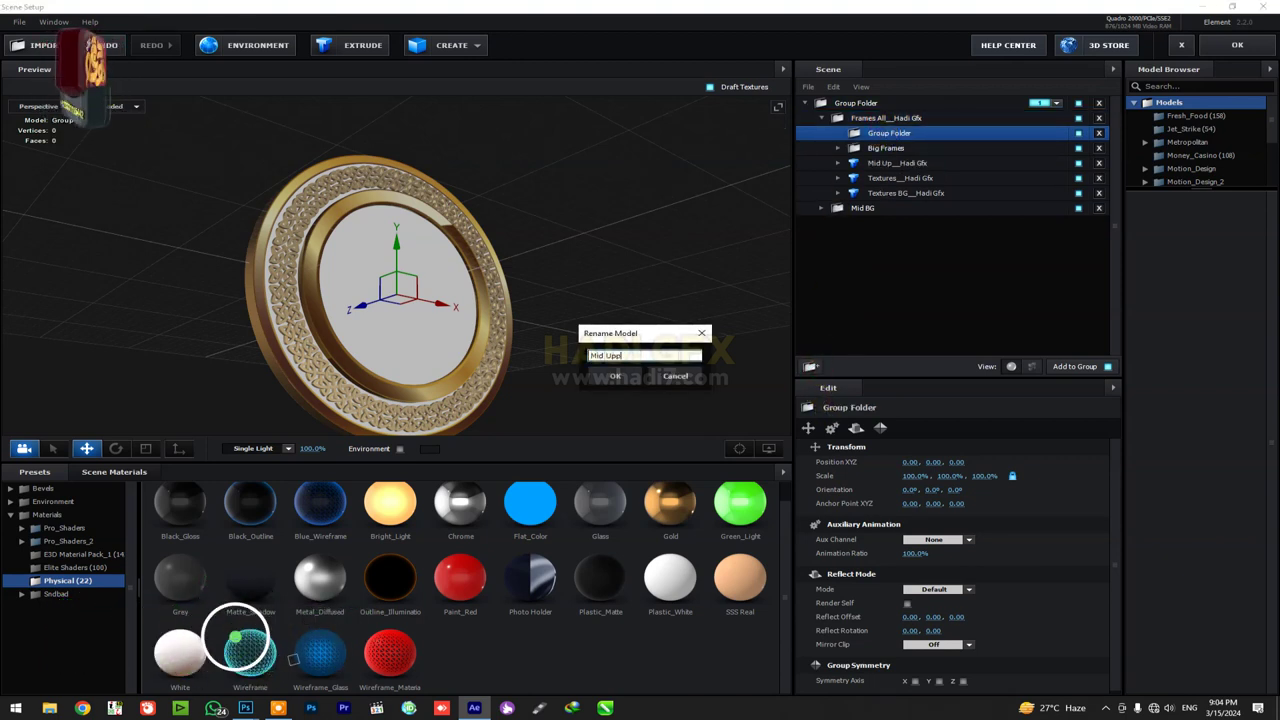
key(Return)
double_click(886, 134)
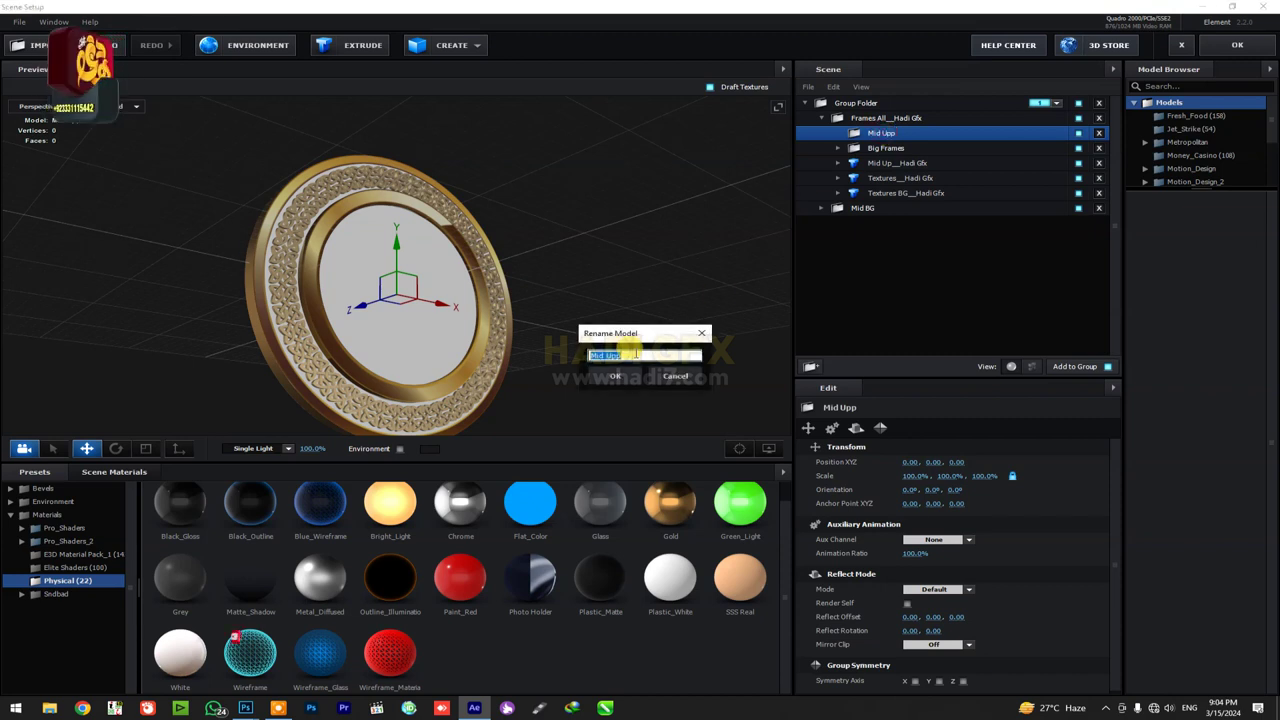
click(640, 355)
text(__Hadi Gfx)
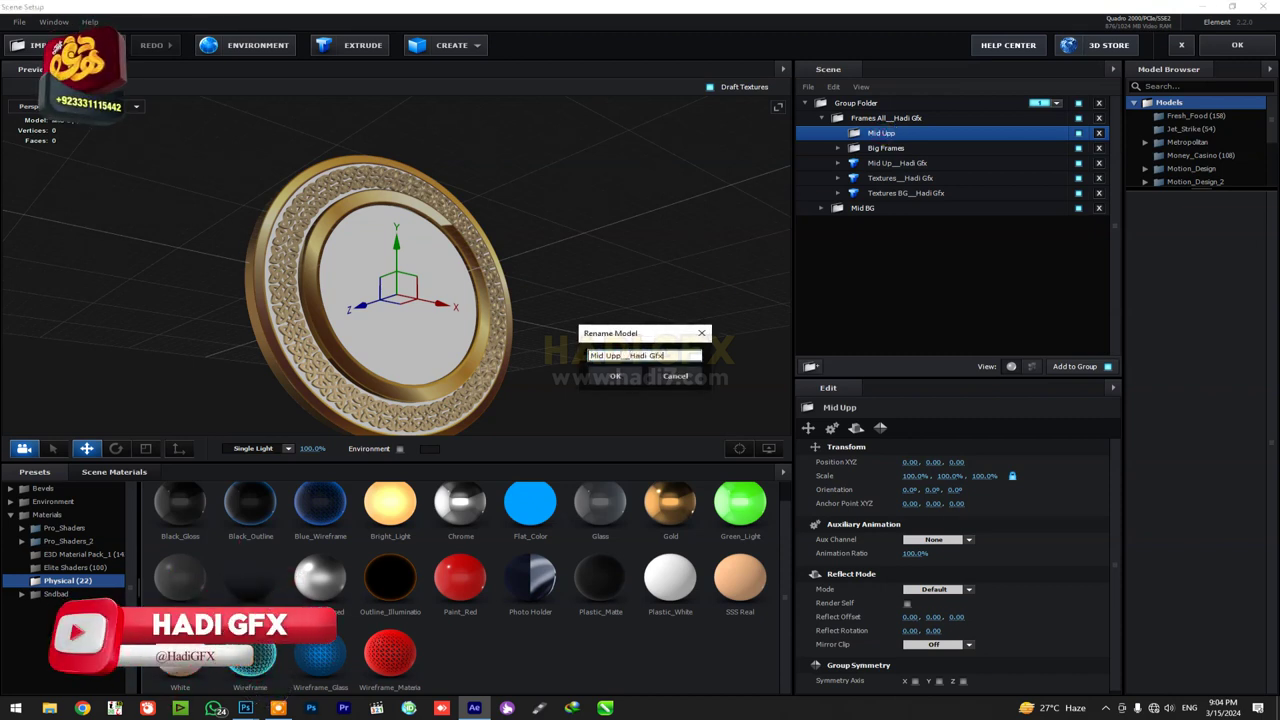
key(Return)
Move Mid Up into the new folder and hide Big Frames, Textures and Textures BG.
click(860, 163)
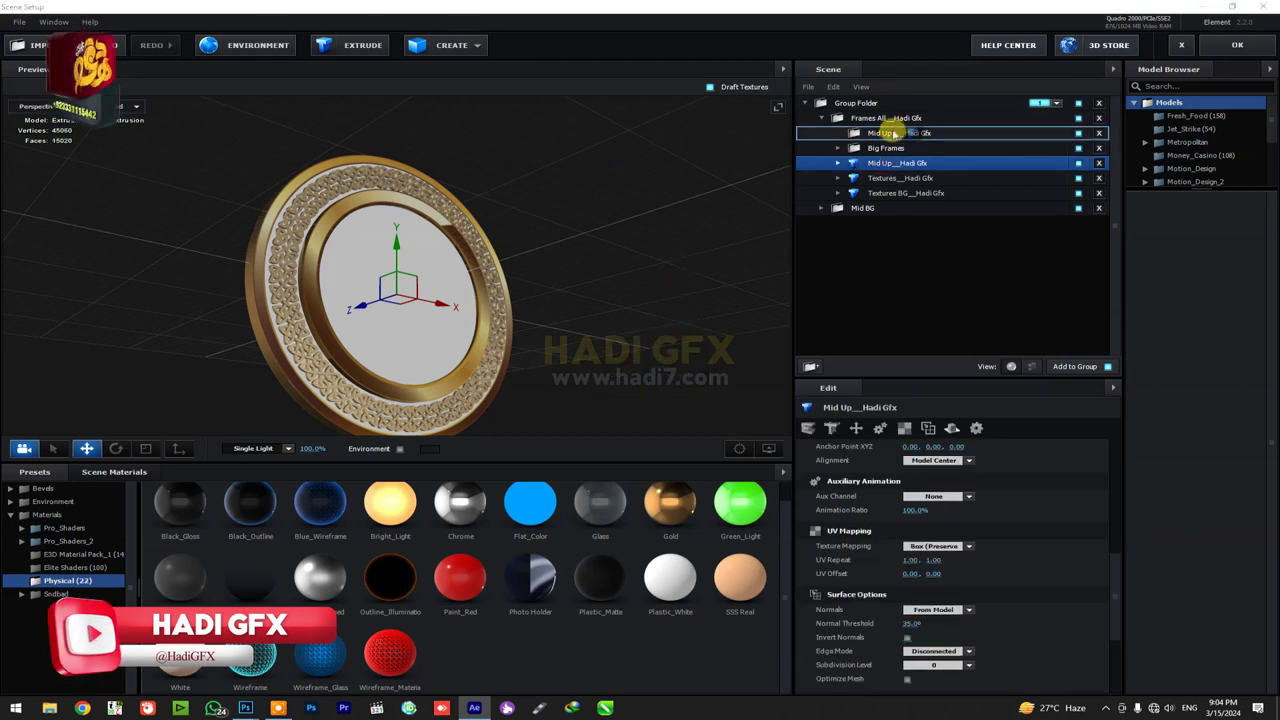
drag(893, 133, 886, 145)
click(838, 133)
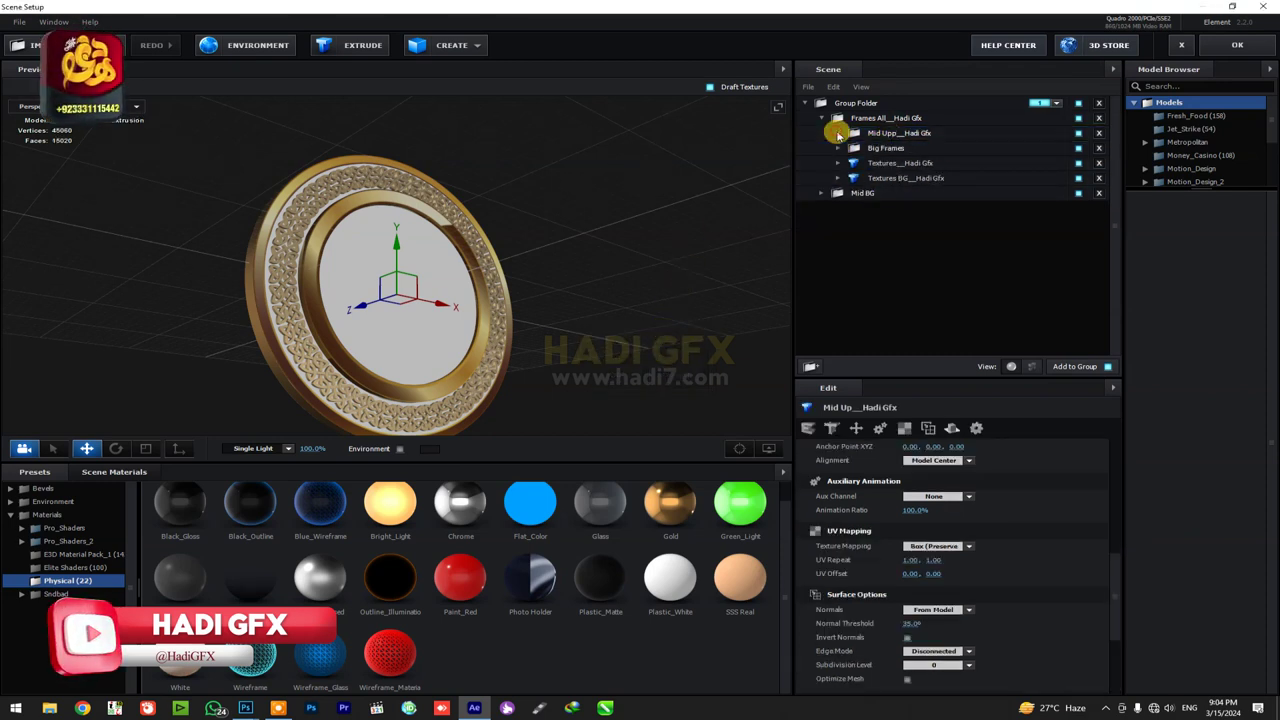
click(1078, 148)
click(1078, 163)
click(1078, 178)
Apply the Gold preset to the second Mid Up copy in the Mid Upp folder.
scroll(396, 272, up, 3)
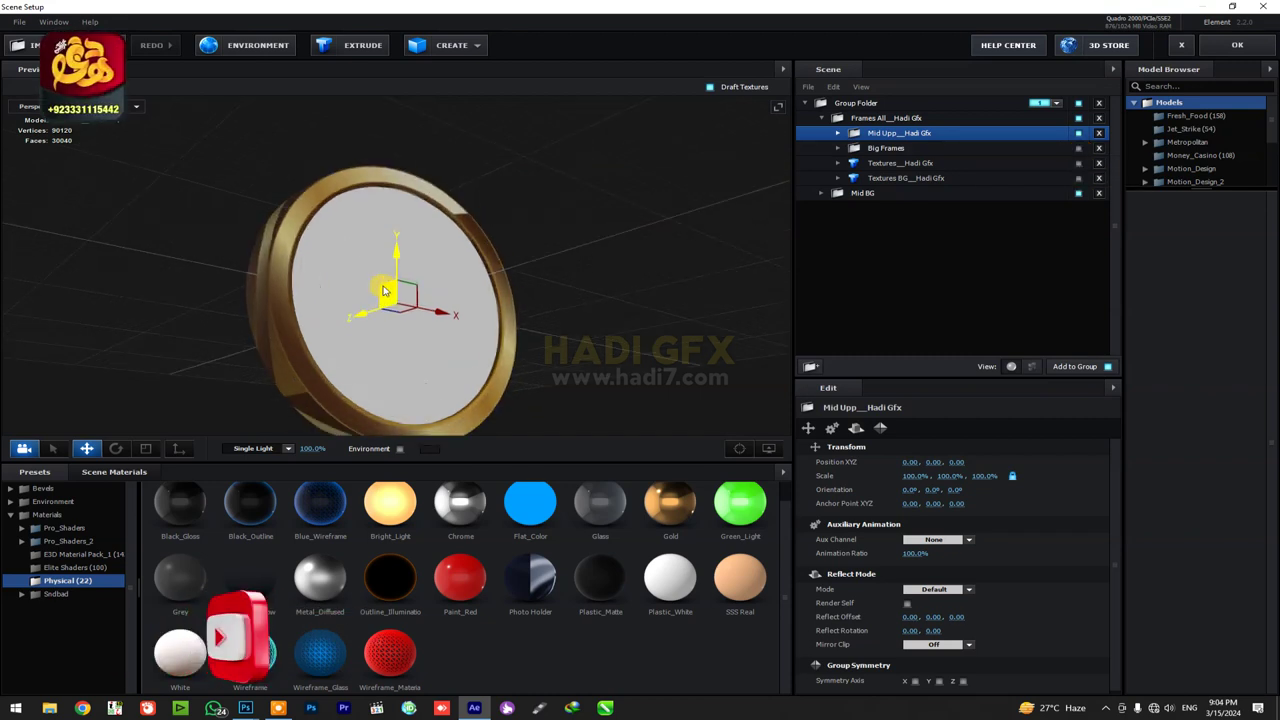
click(840, 135)
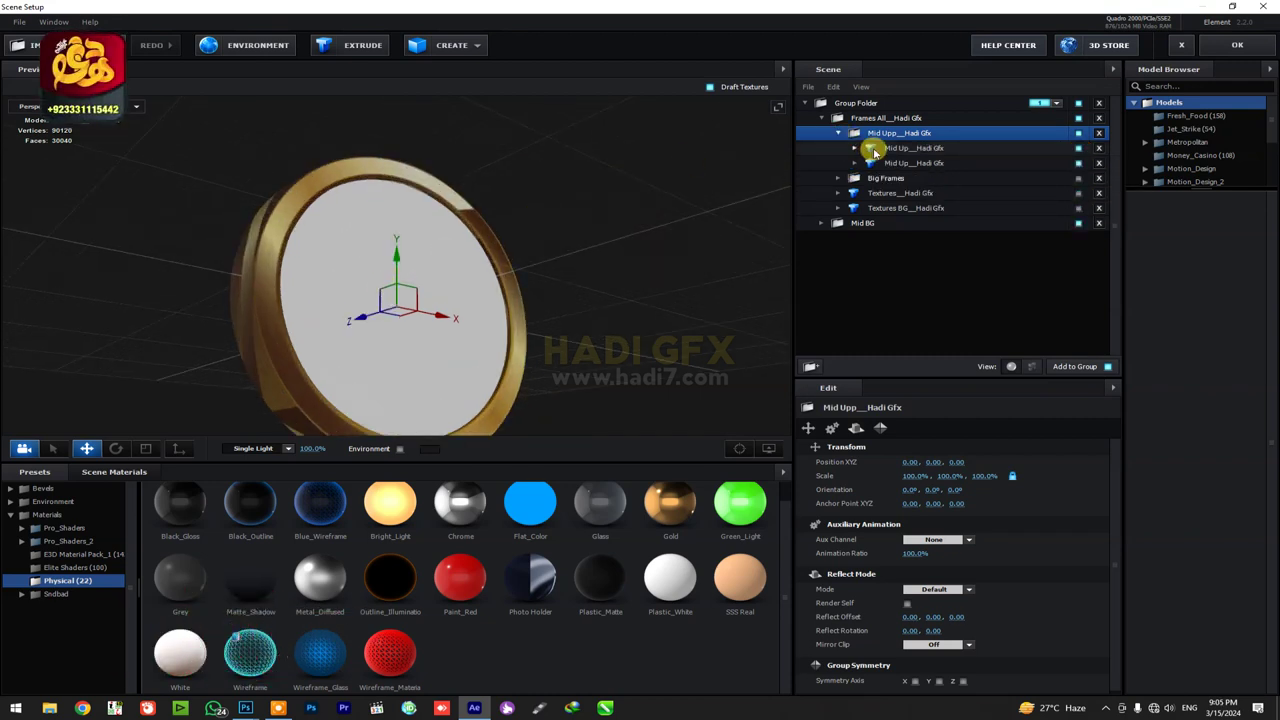
click(874, 148)
click(854, 163)
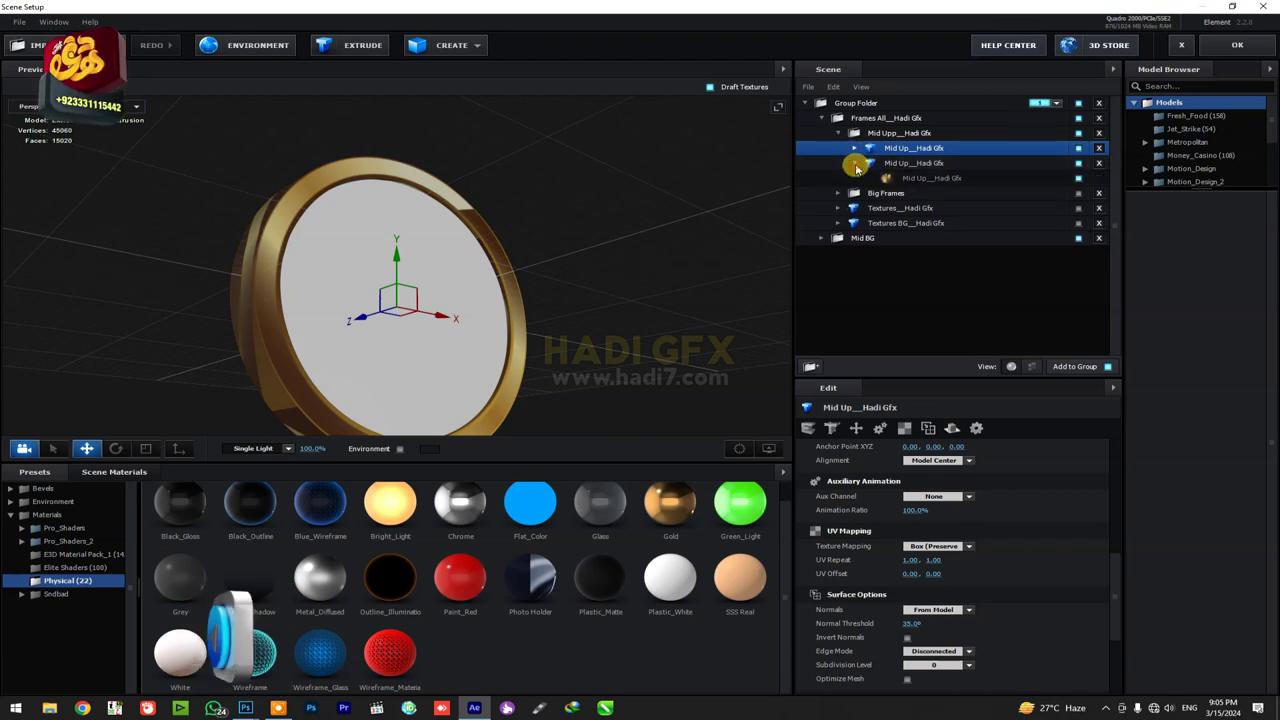
click(858, 164)
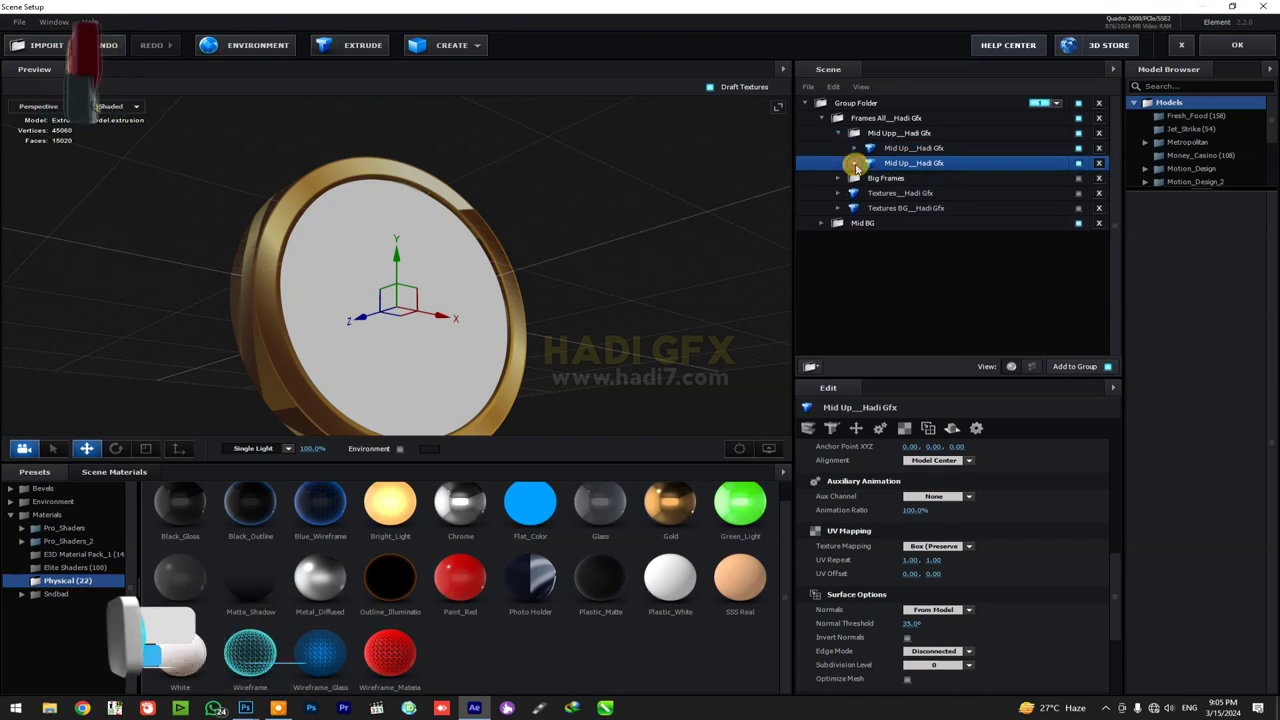
click(692, 510)
Delete the unused Gold material from the Scene Materials list.
click(146, 474)
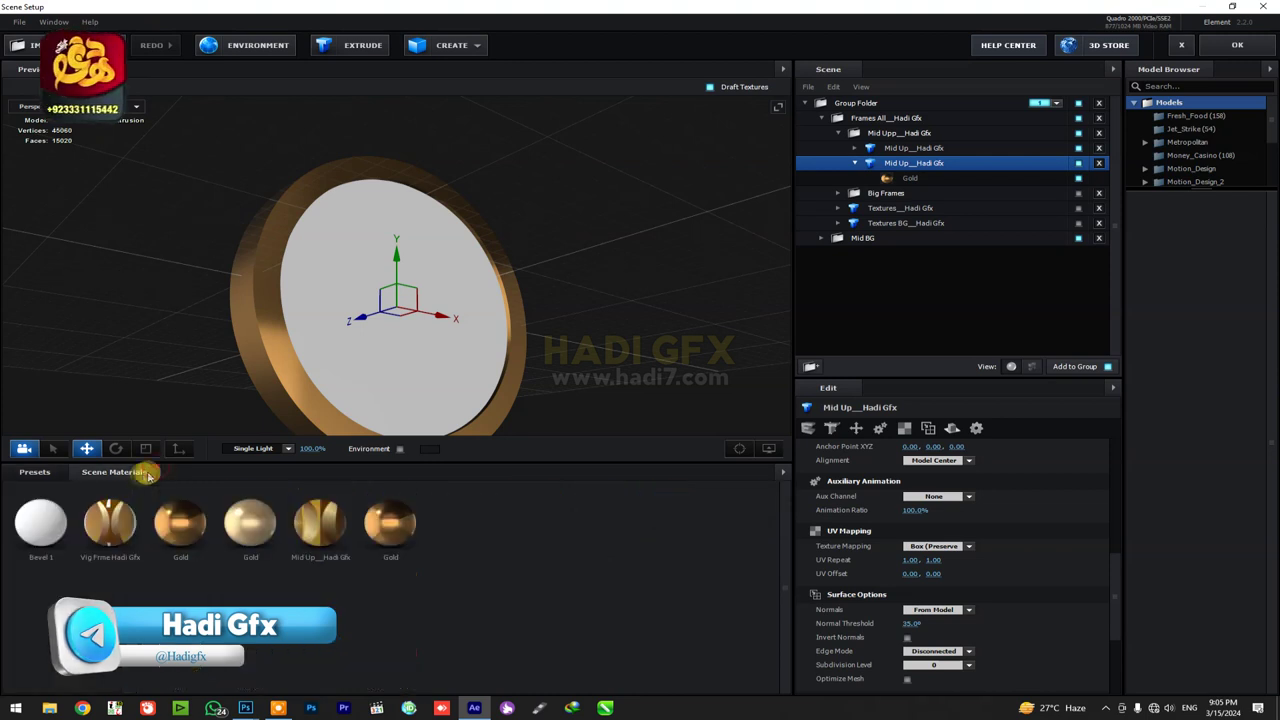
right_click(318, 588)
click(250, 521)
right_click(310, 593)
click(340, 617)
Set the second copy's Gold material to Extrude 2.19 and Bevel Size 0.02.
click(908, 178)
scroll(907, 508, up, 2)
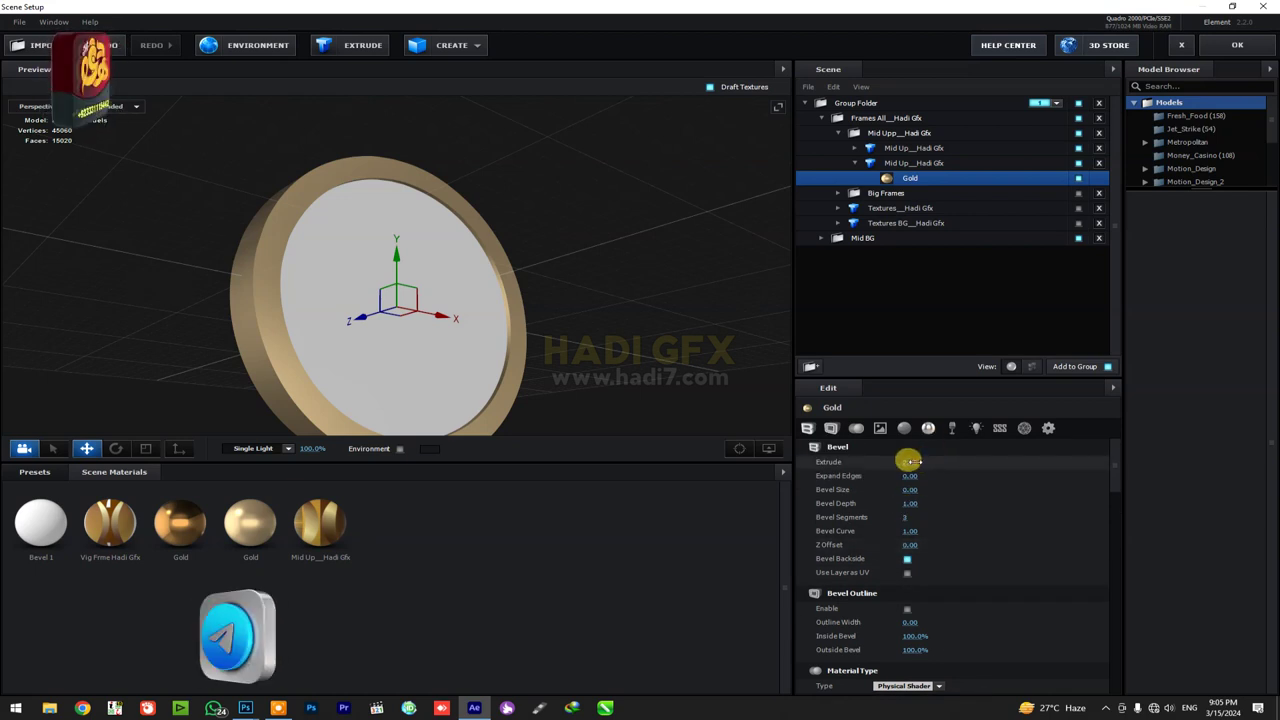
click(908, 461)
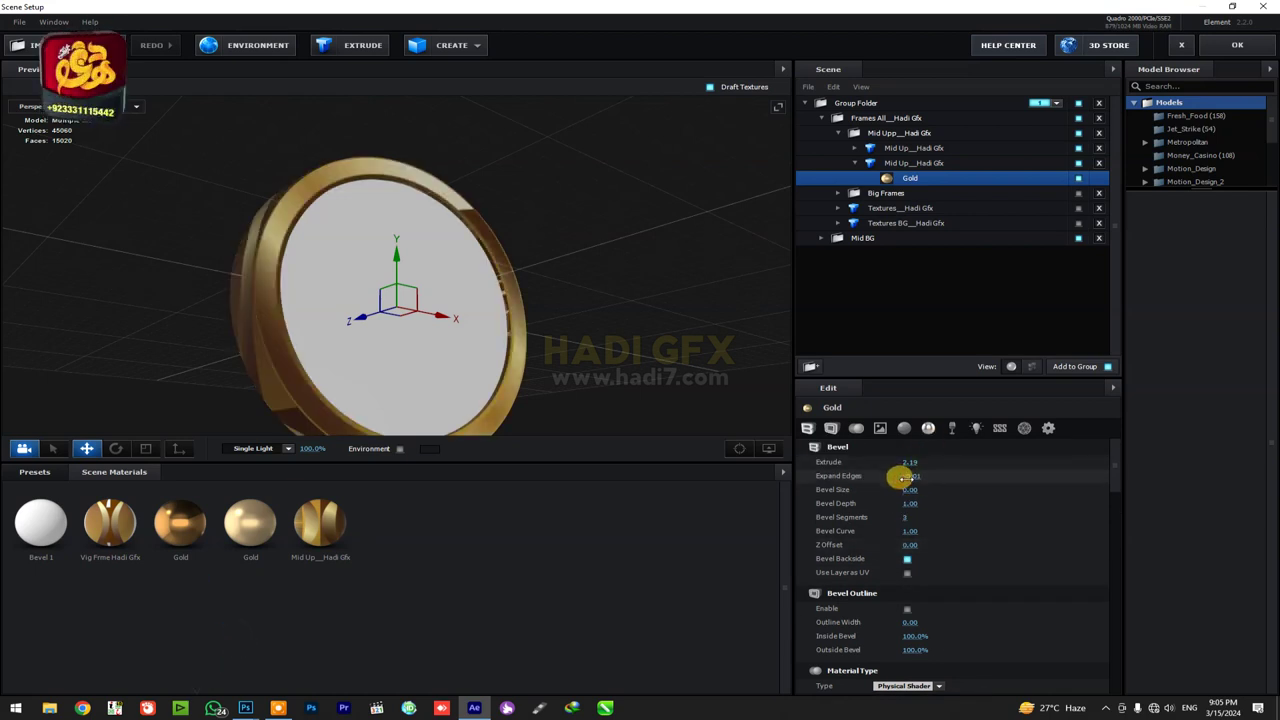
click(907, 490)
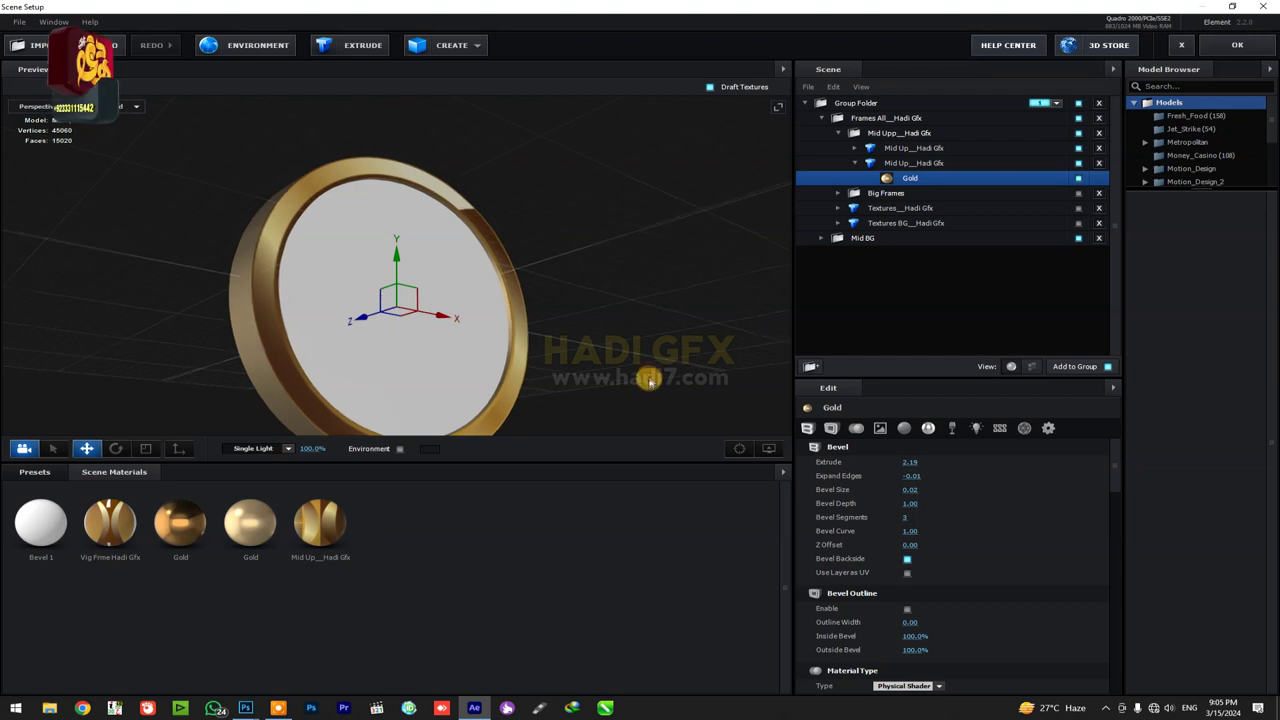
Collapse the Mid Upp folder, turn Big Frames and Textures back on, and expand Textures.
click(855, 166)
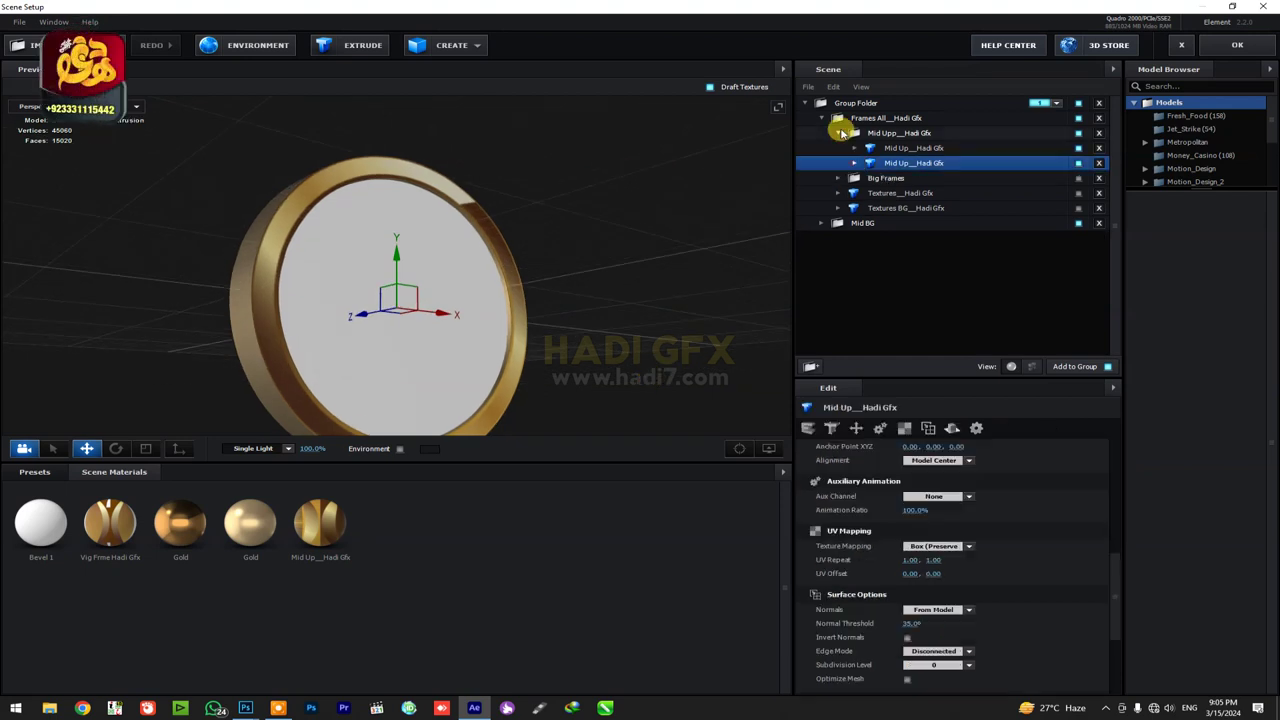
click(838, 132)
click(1078, 133)
click(1078, 133)
click(1078, 149)
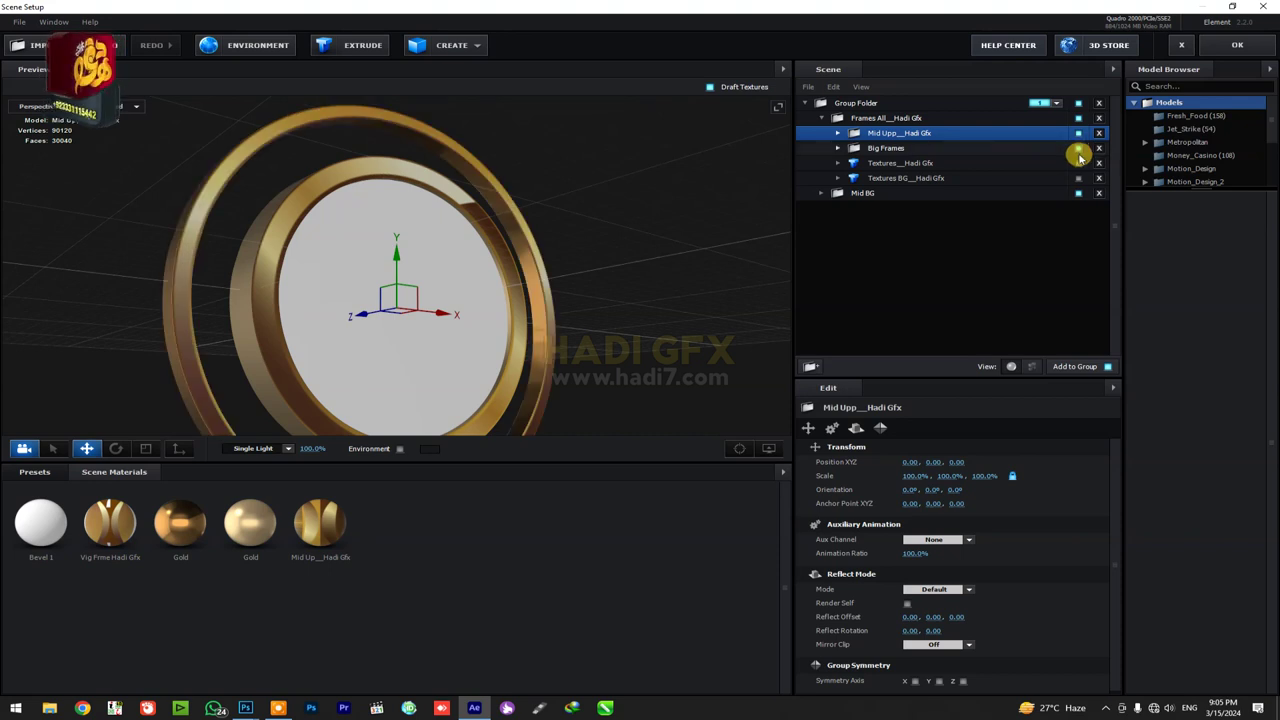
click(1079, 178)
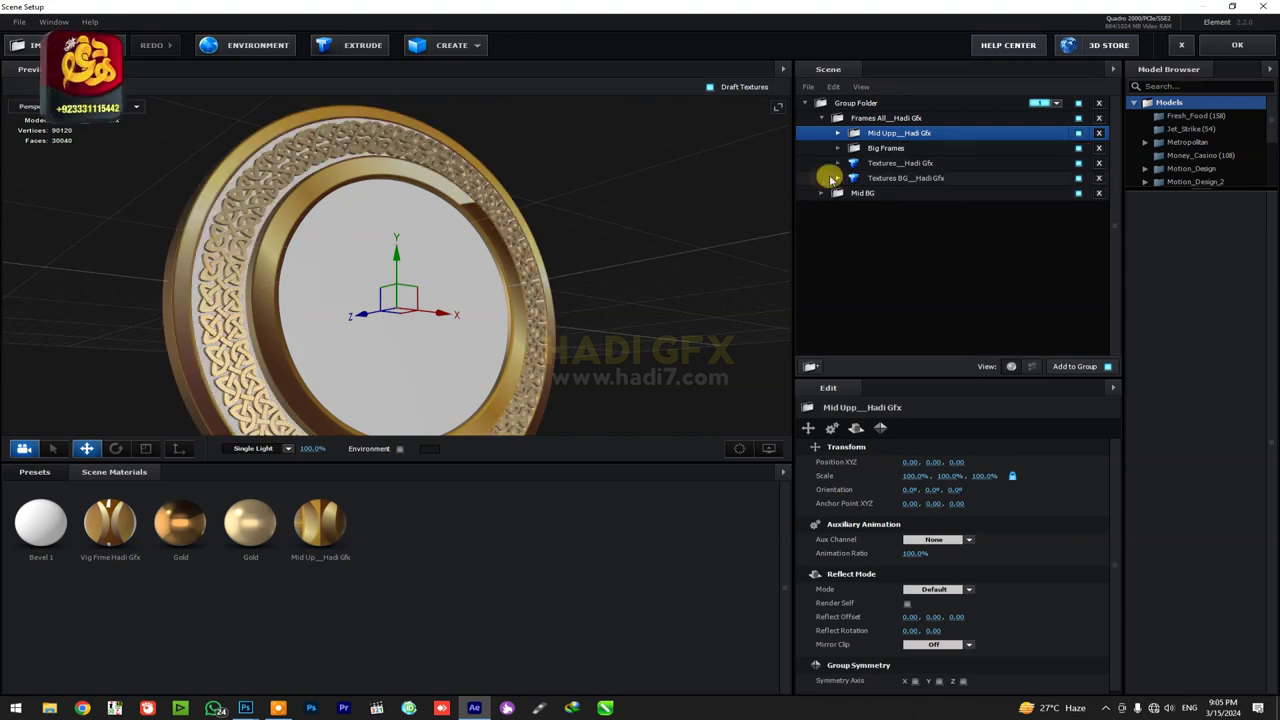
click(868, 163)
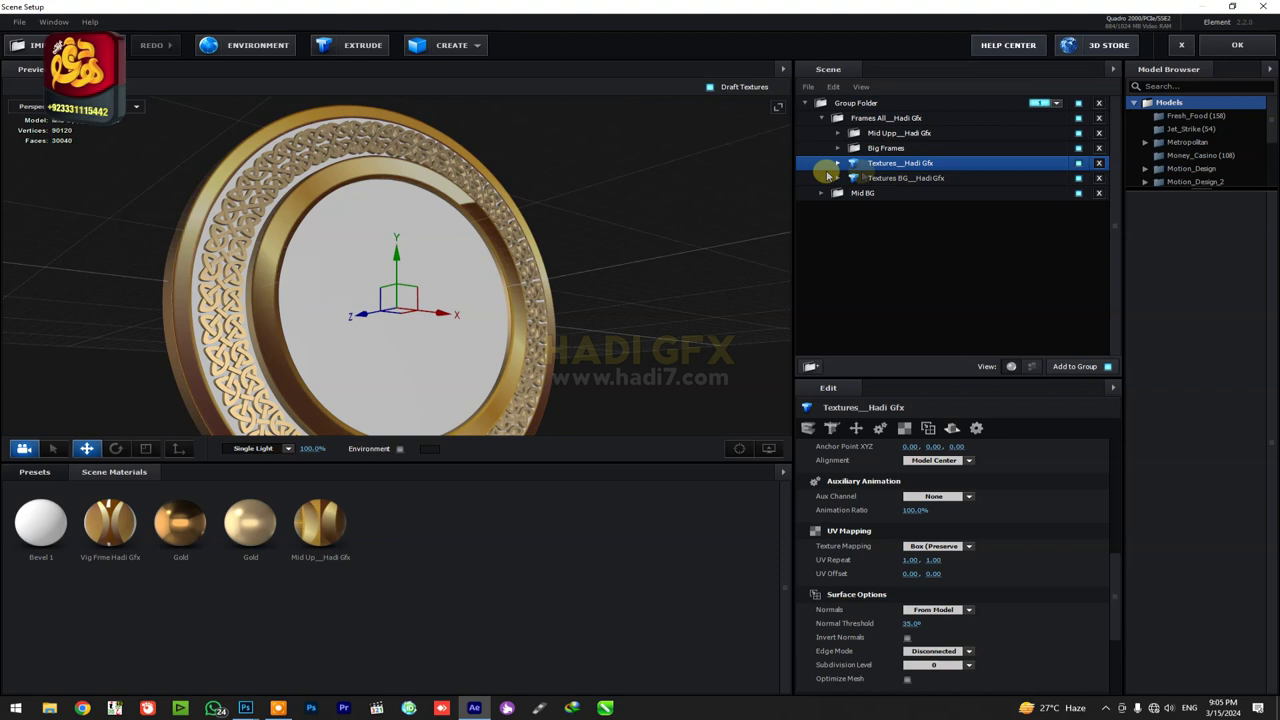
click(838, 163)
click(48, 478)
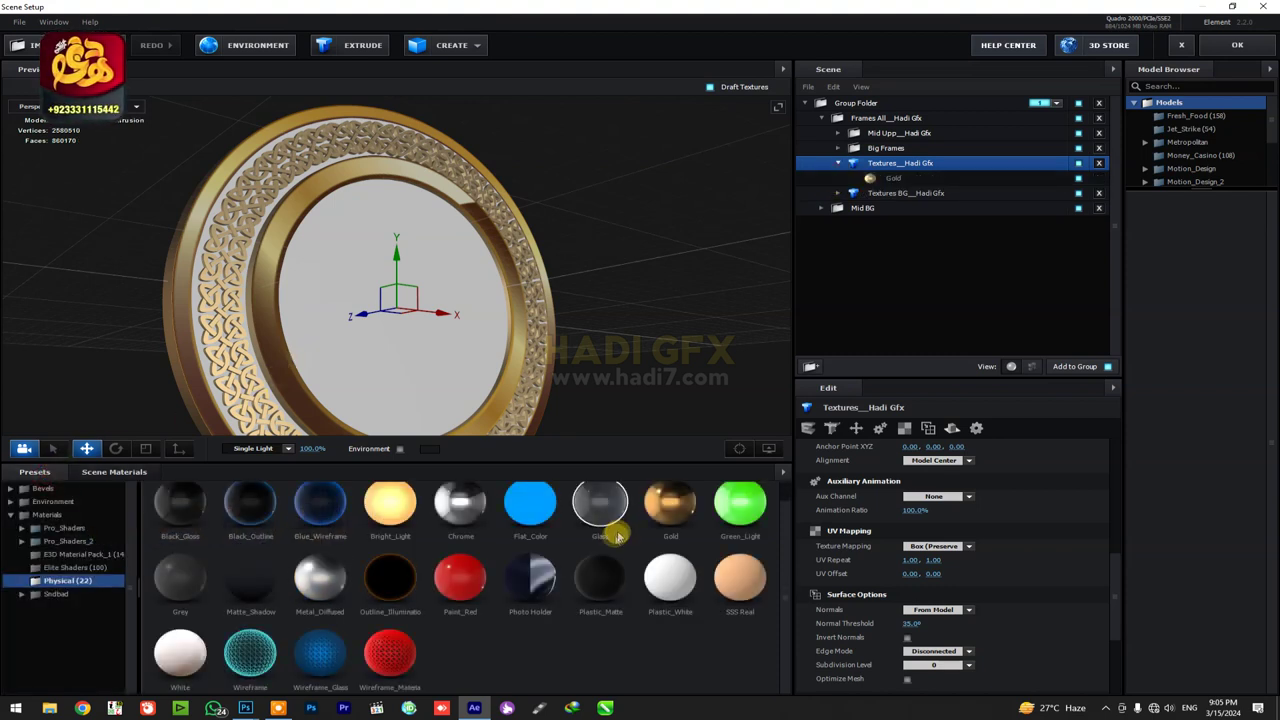
Replace the Textures group's material with the stock Gold preset, keeping the name Gold.
drag(660, 510, 893, 178)
right_click(893, 178)
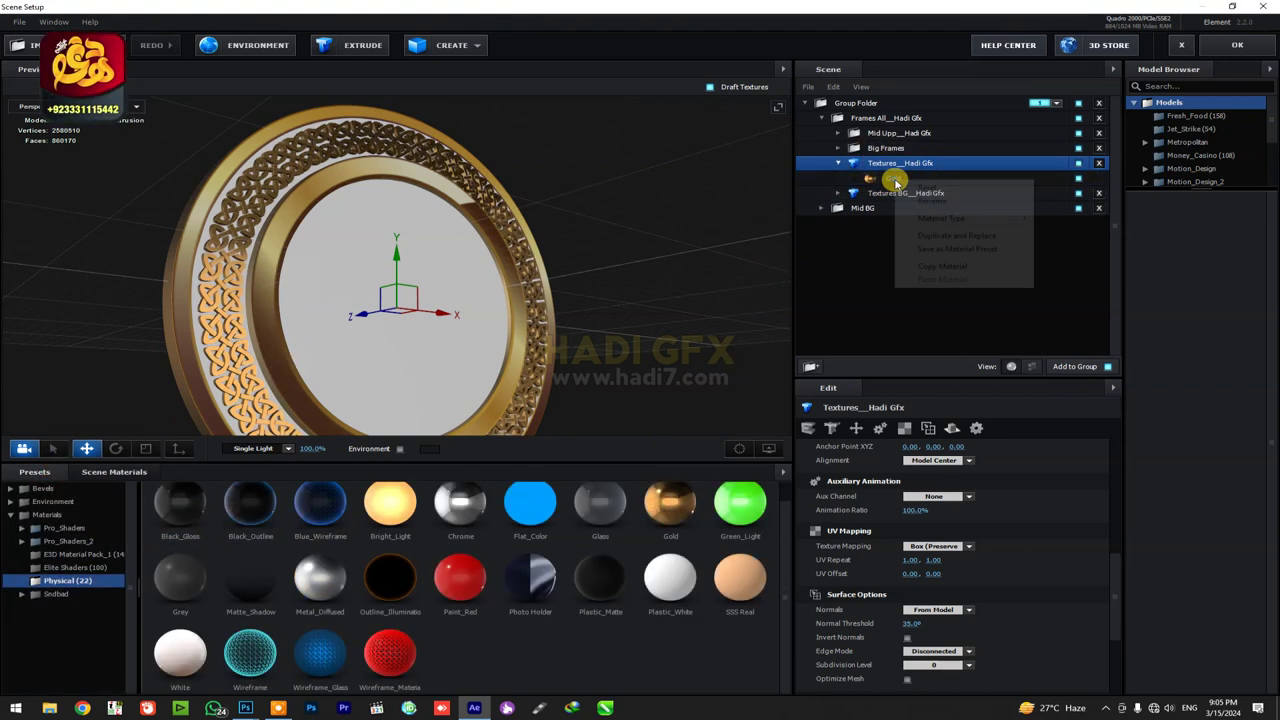
click(930, 200)
text(Dark)
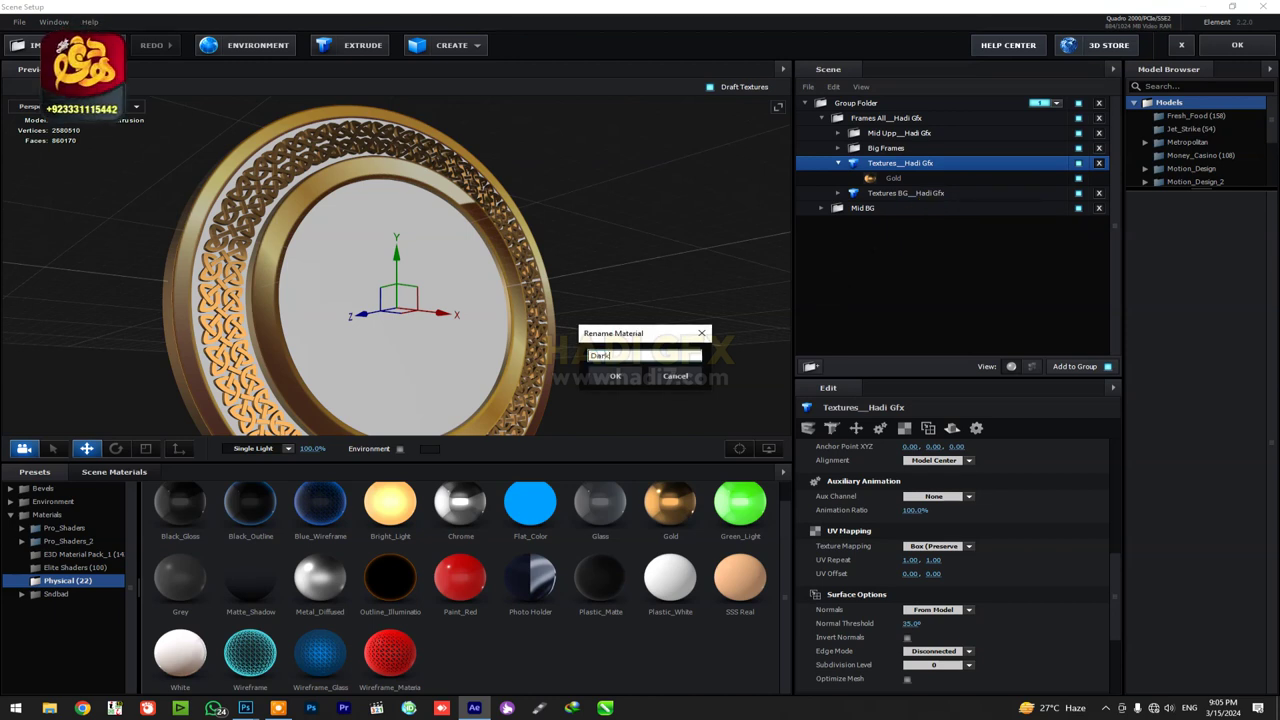
click(660, 378)
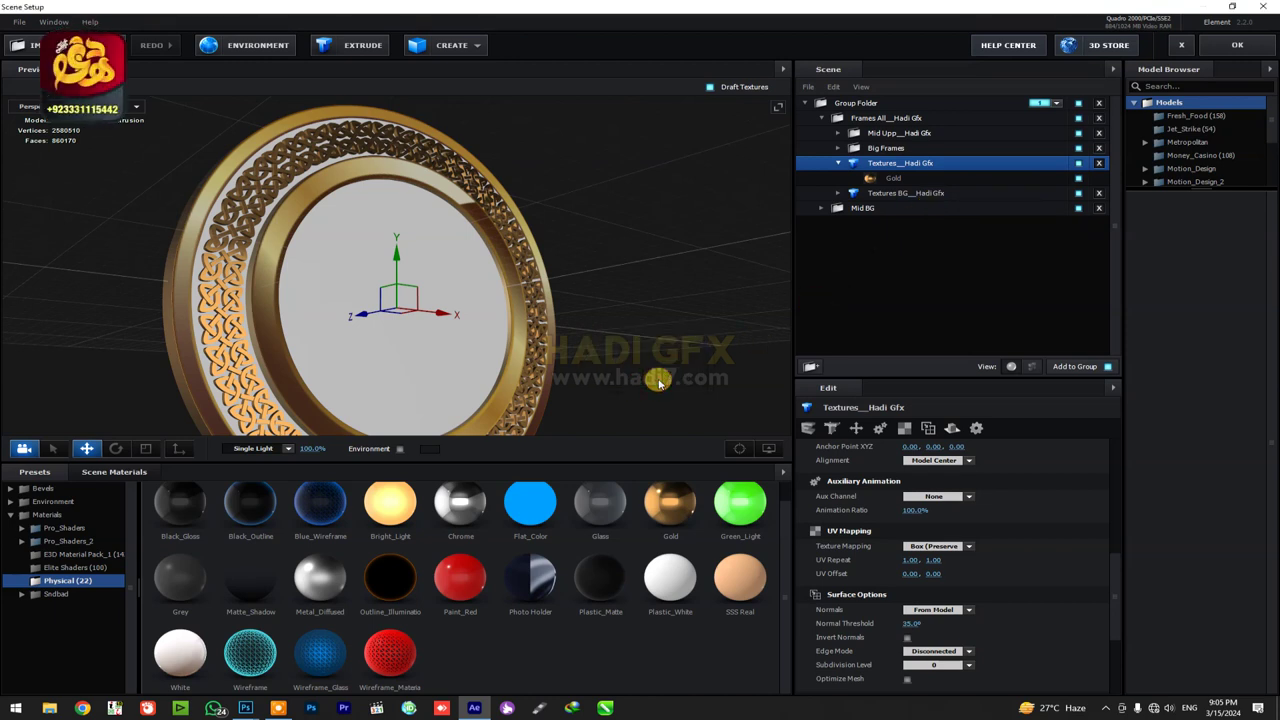
Apply the Gold preset to Textures BG and rename the material 'Textures Clour'.
click(890, 193)
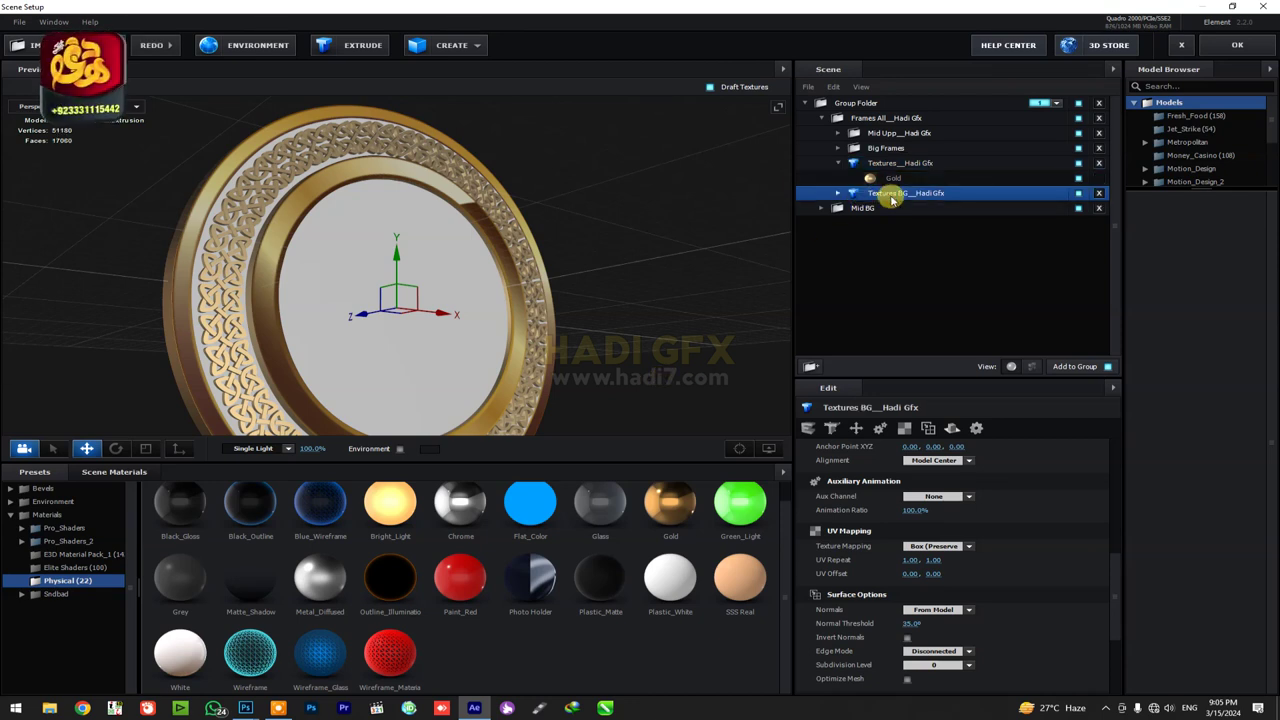
drag(697, 497, 836, 196)
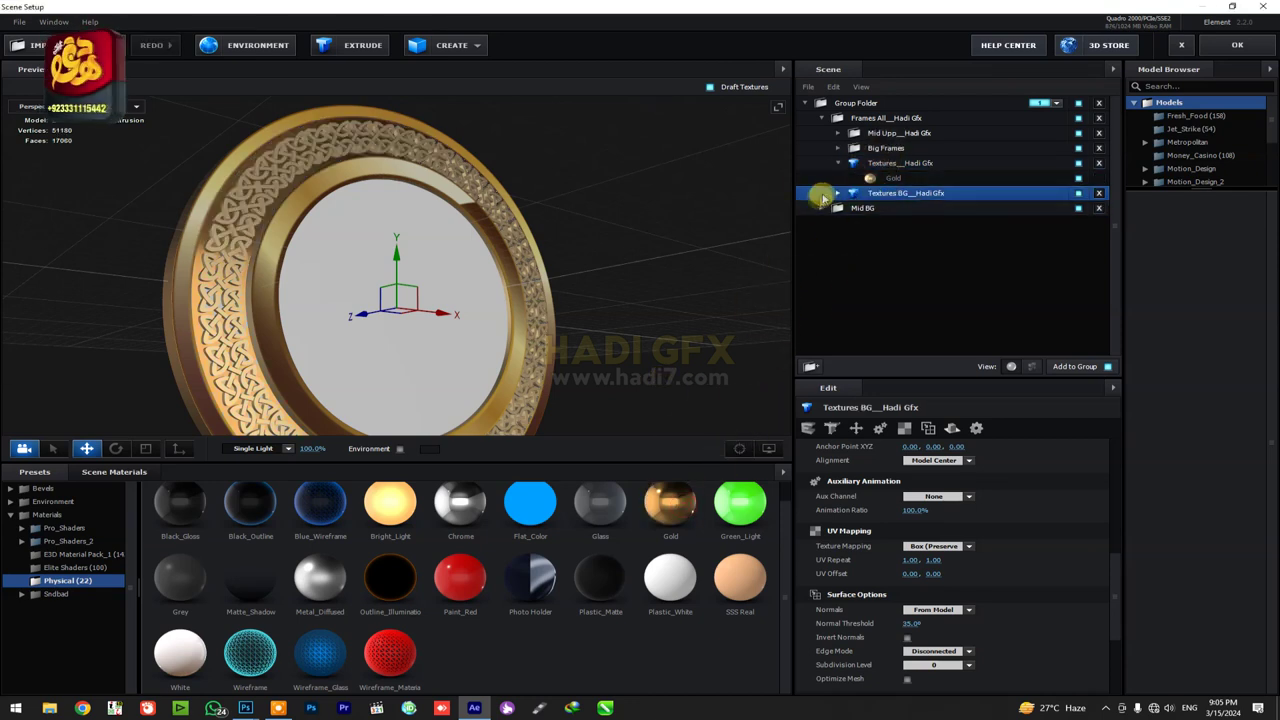
right_click(870, 207)
click(912, 232)
text(Textures Clour)
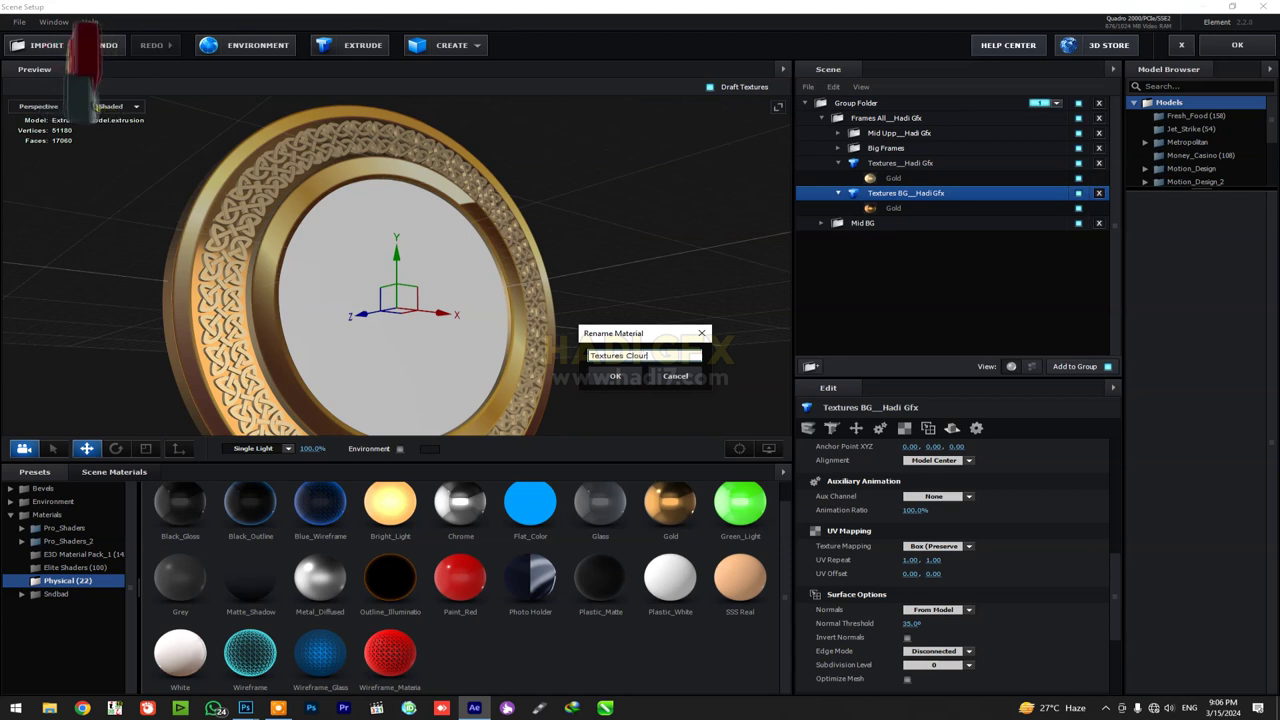
key(Return)
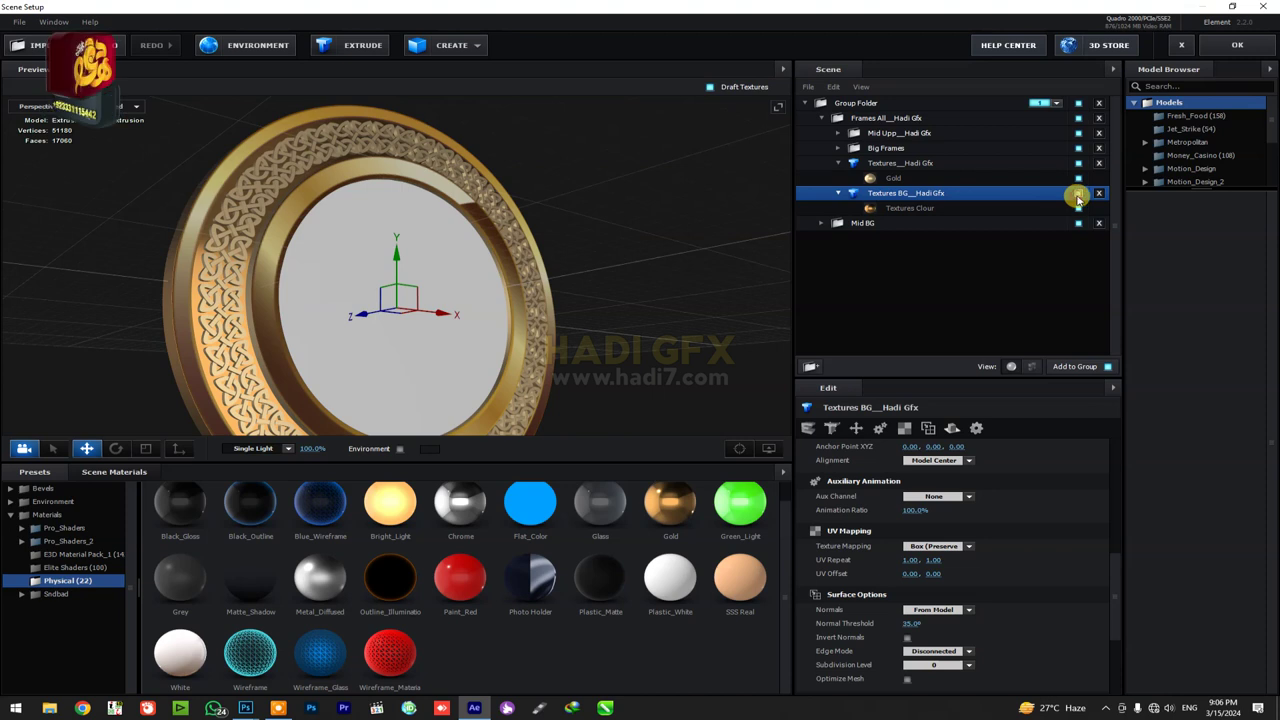
Set the Textures Clour reflectivity colour to dark blue.
click(938, 210)
scroll(851, 660, down, 5)
scroll(851, 655, down, 2)
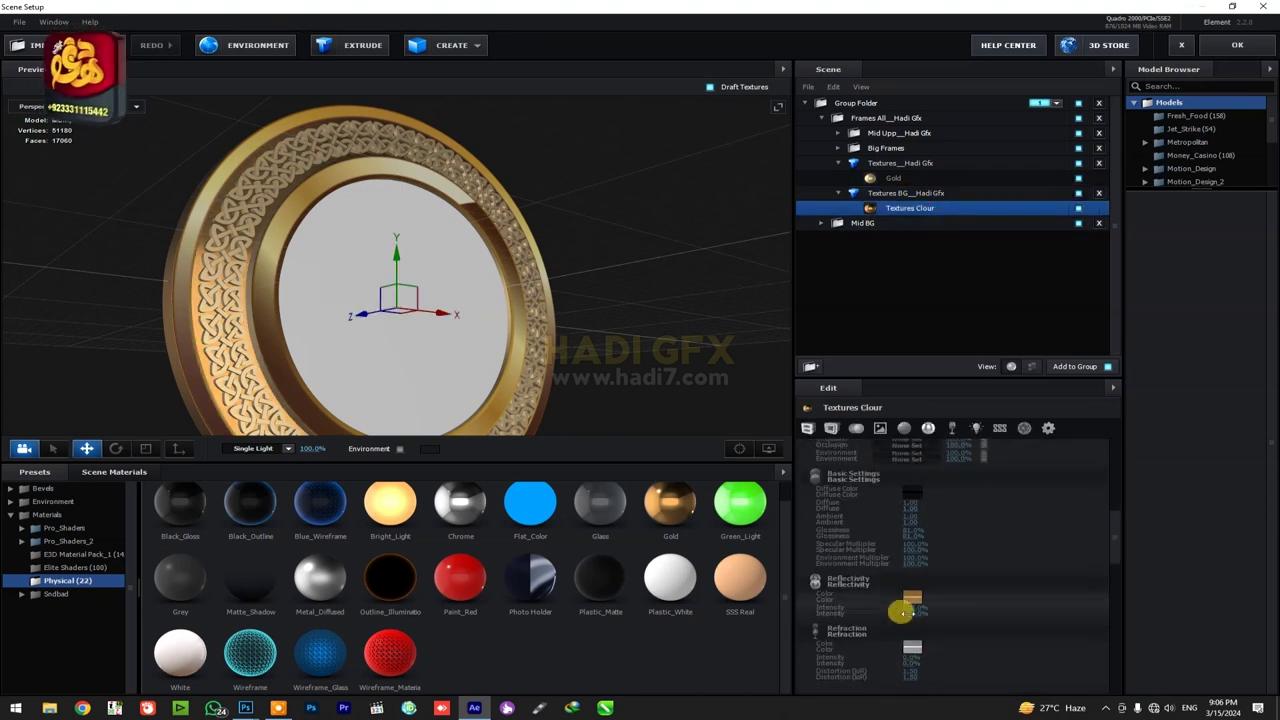
click(910, 566)
click(980, 572)
drag(932, 603, 918, 618)
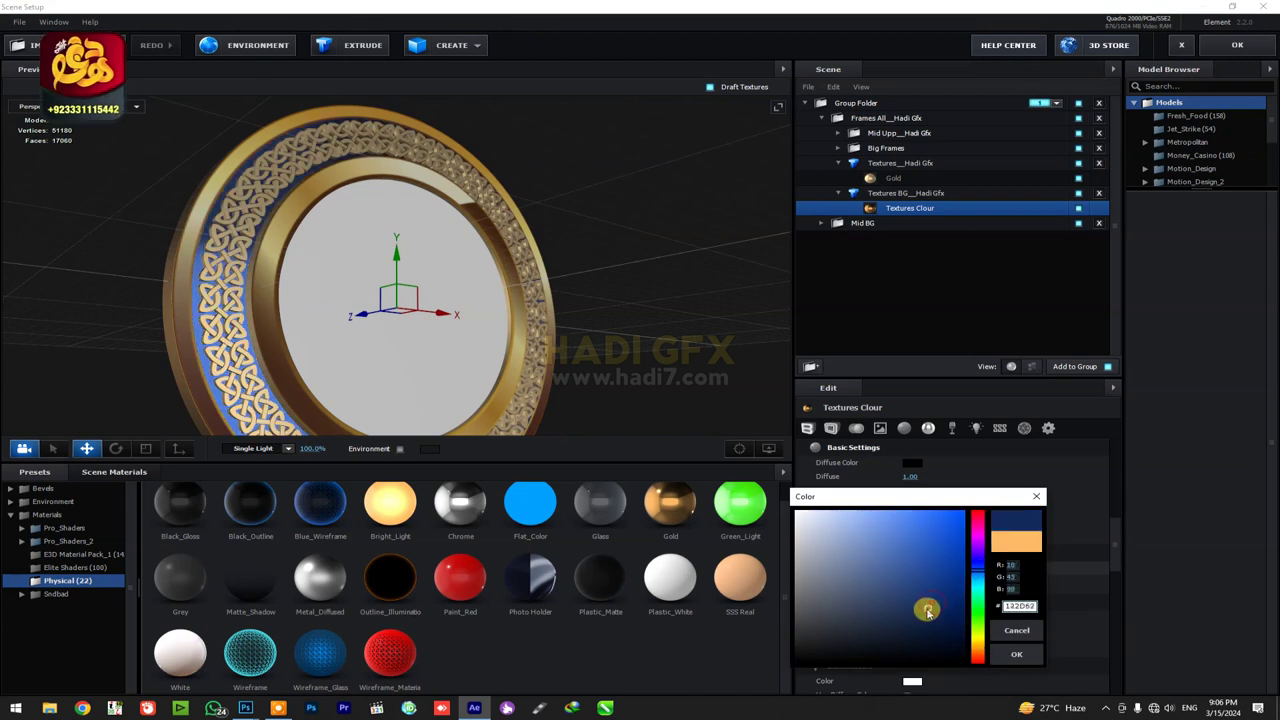
click(1016, 654)
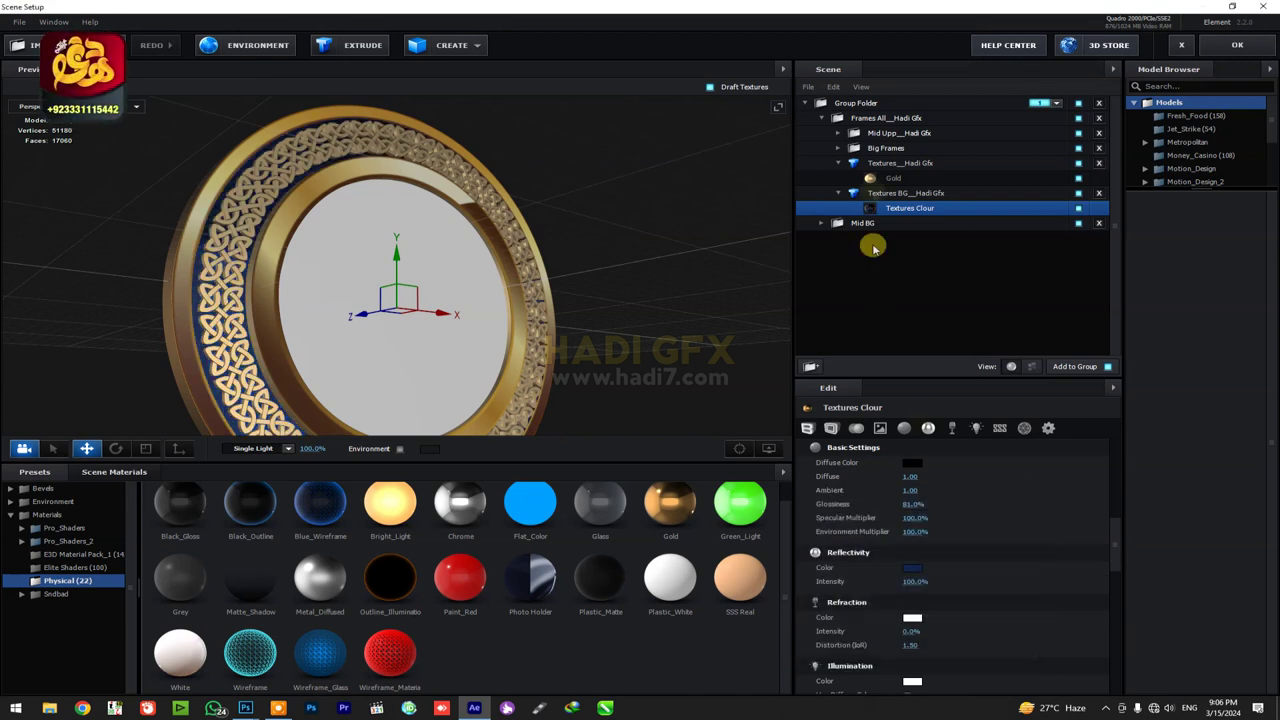
click(846, 178)
scroll(912, 480, up, 3)
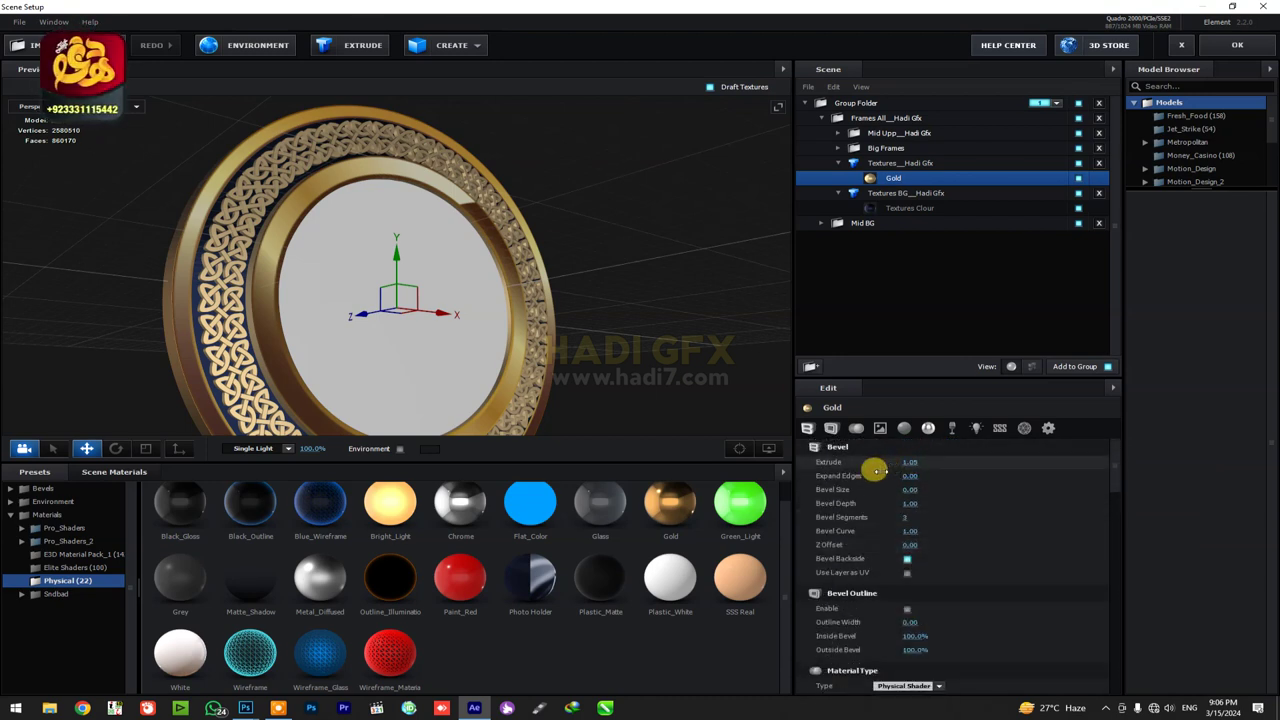
click(1079, 181)
drag(909, 503, 906, 462)
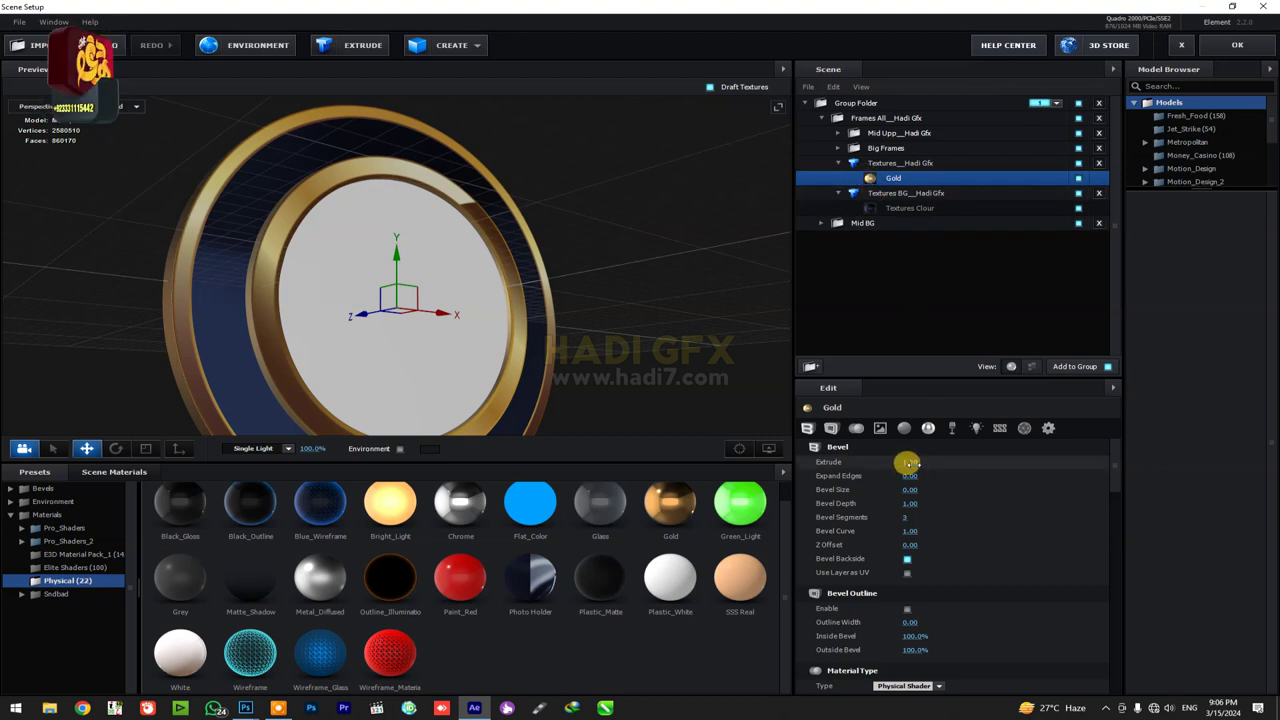
click(839, 164)
click(1021, 167)
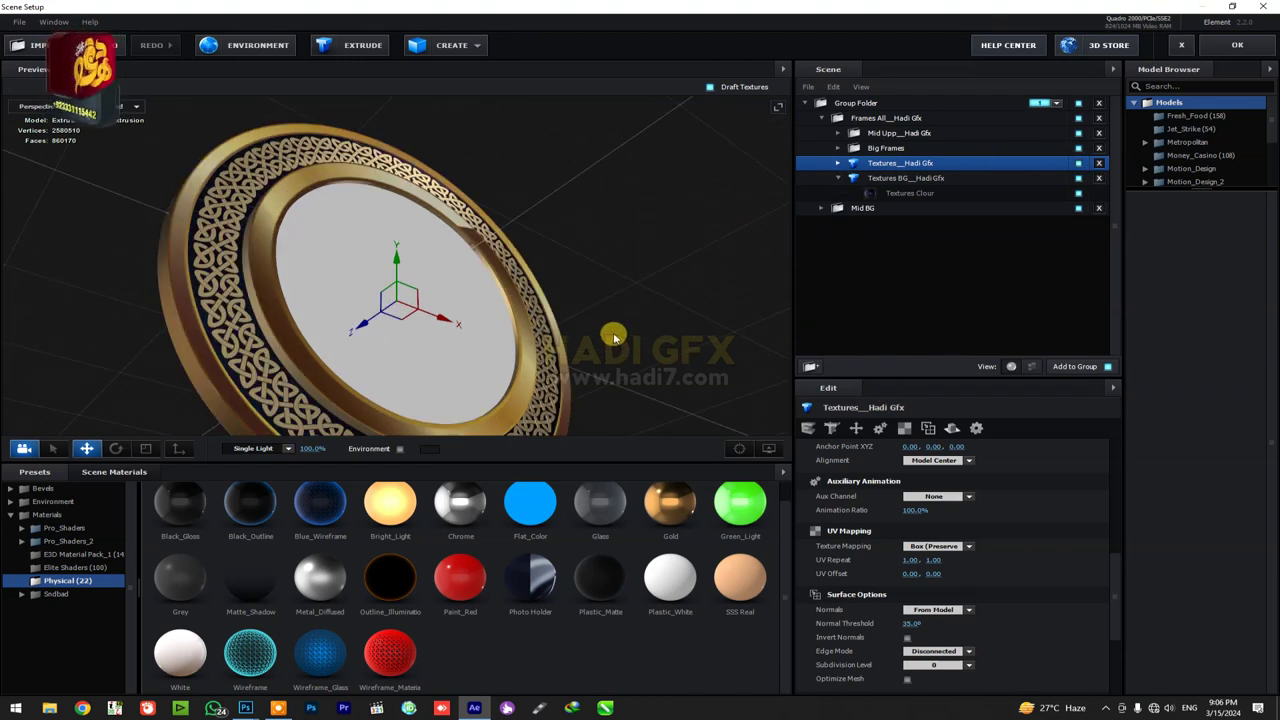
drag(583, 366, 541, 378)
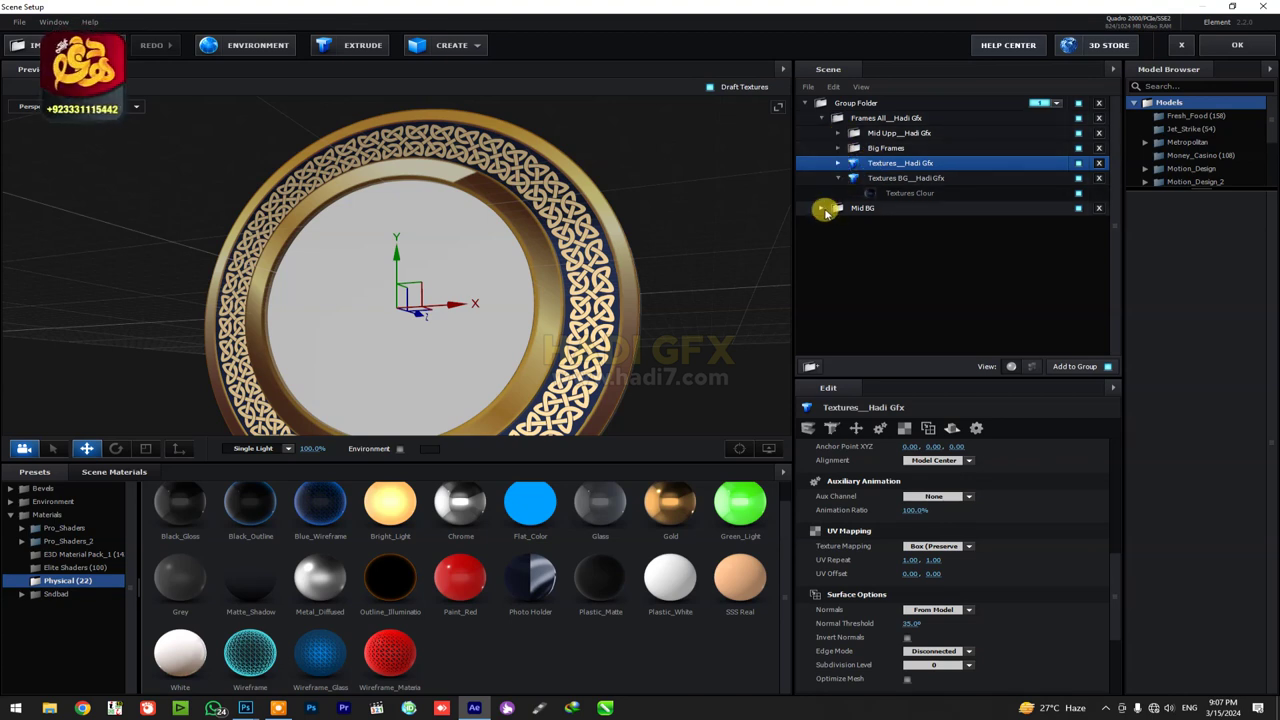
Expand the Mid BG folder and select its Bevel 1 material.
click(821, 208)
click(838, 223)
click(880, 238)
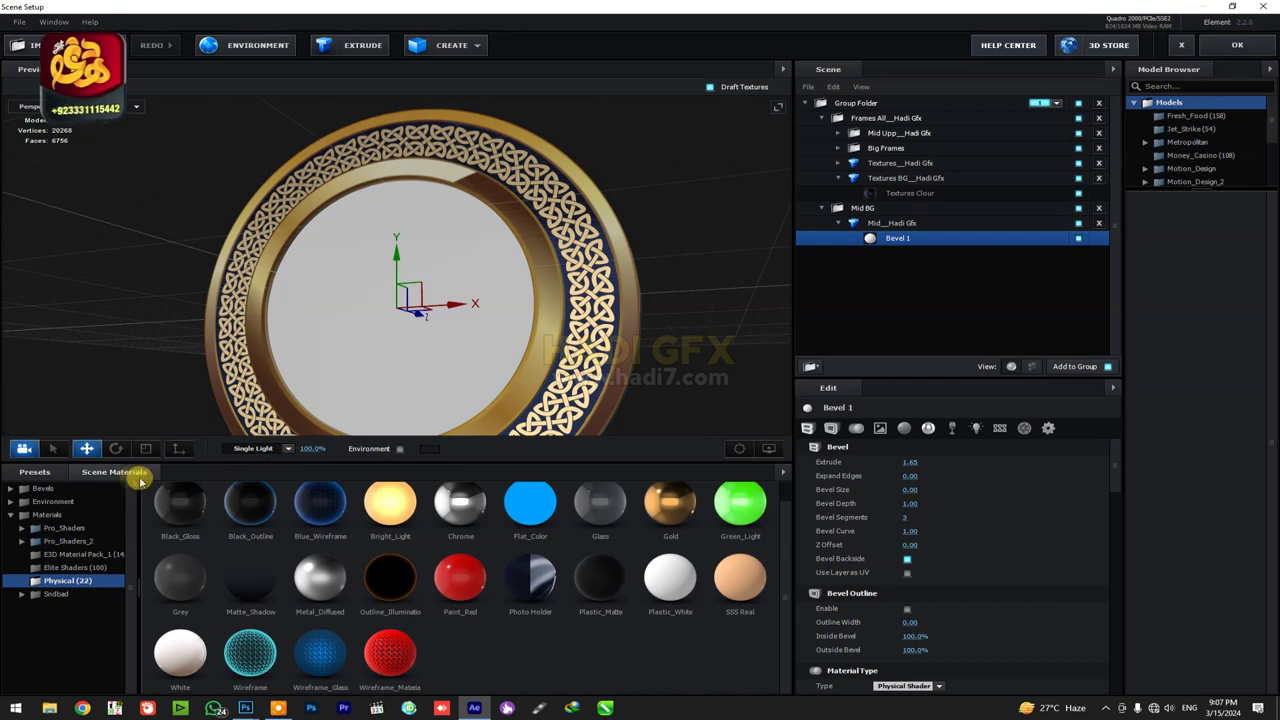
click(128, 472)
scroll(894, 520, down, 5)
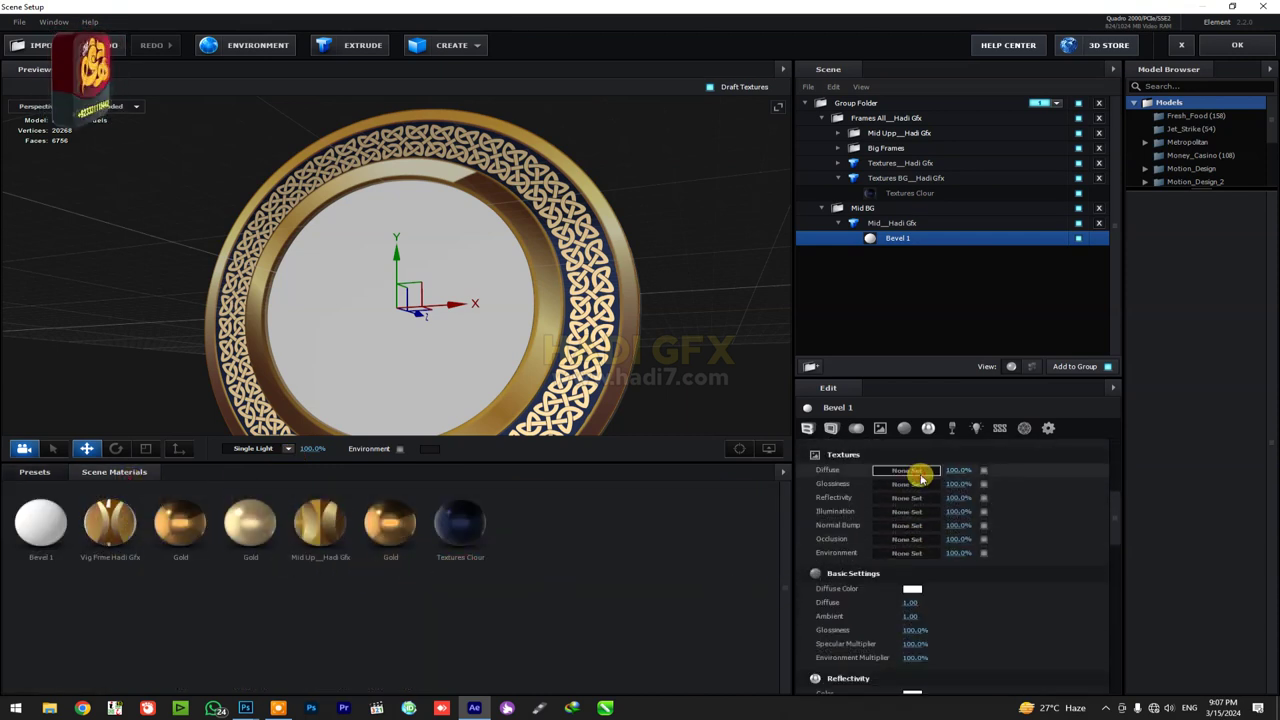
Load Grdients__Hadi7.com__12.jpg from the gradients folder as Bevel 1's diffuse texture.
click(910, 471)
click(925, 400)
click(60, 377)
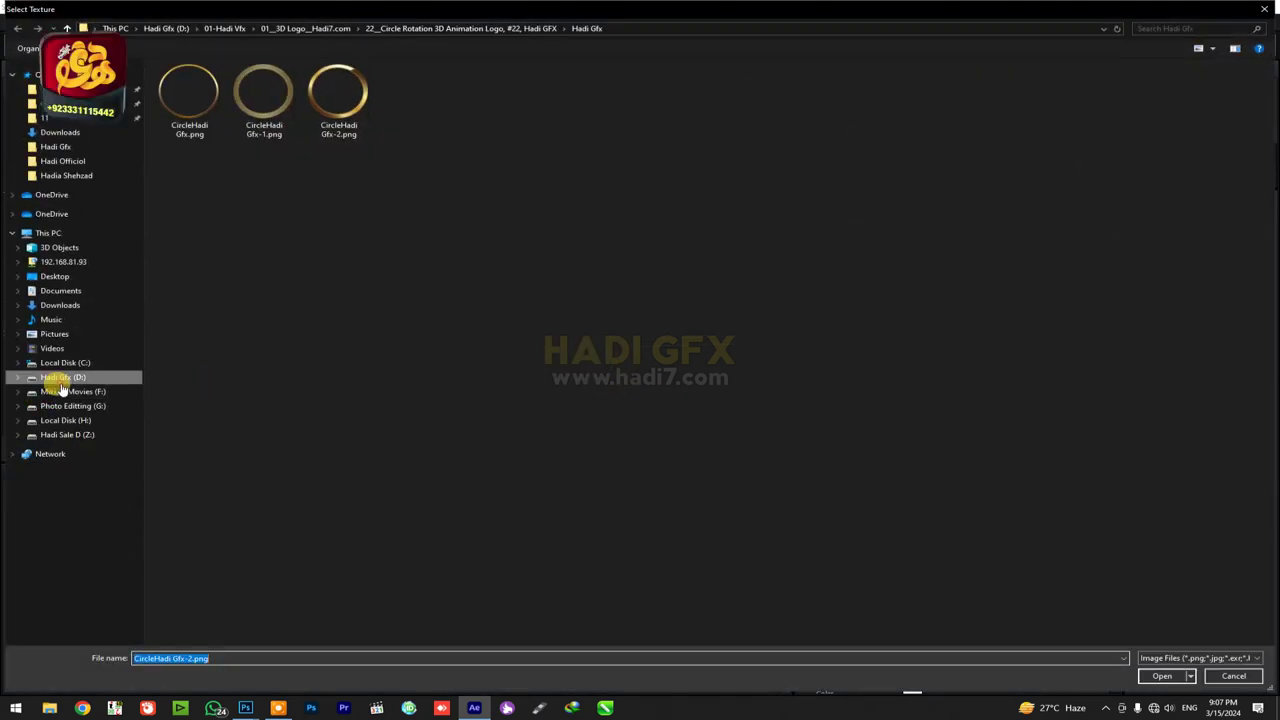
double_click(800, 140)
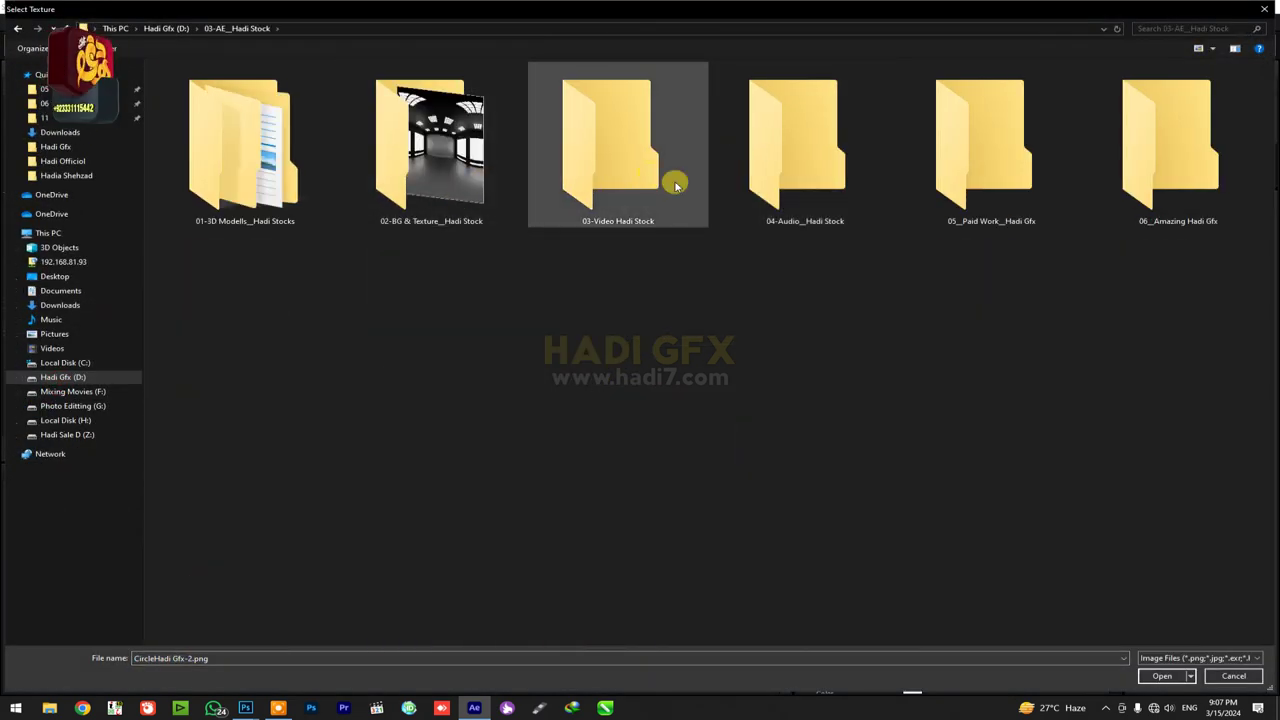
double_click(430, 150)
double_click(1170, 150)
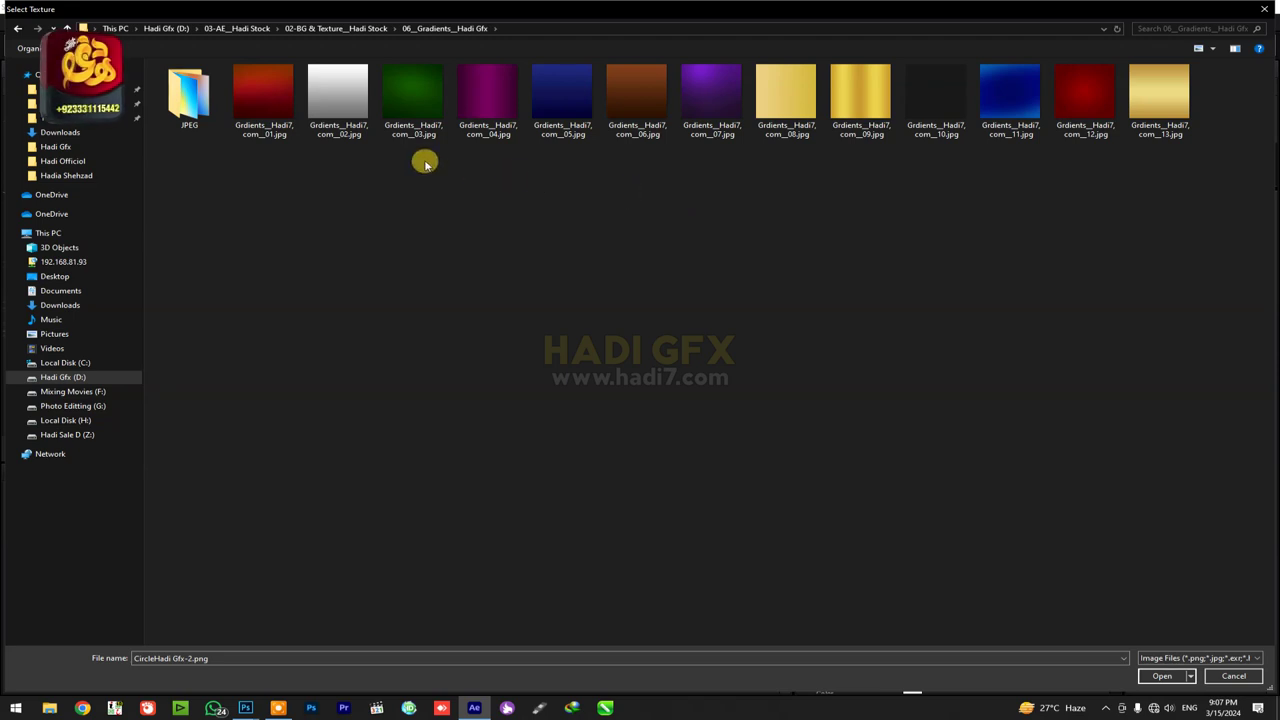
double_click(1084, 95)
click(1120, 603)
drag(477, 346, 566, 328)
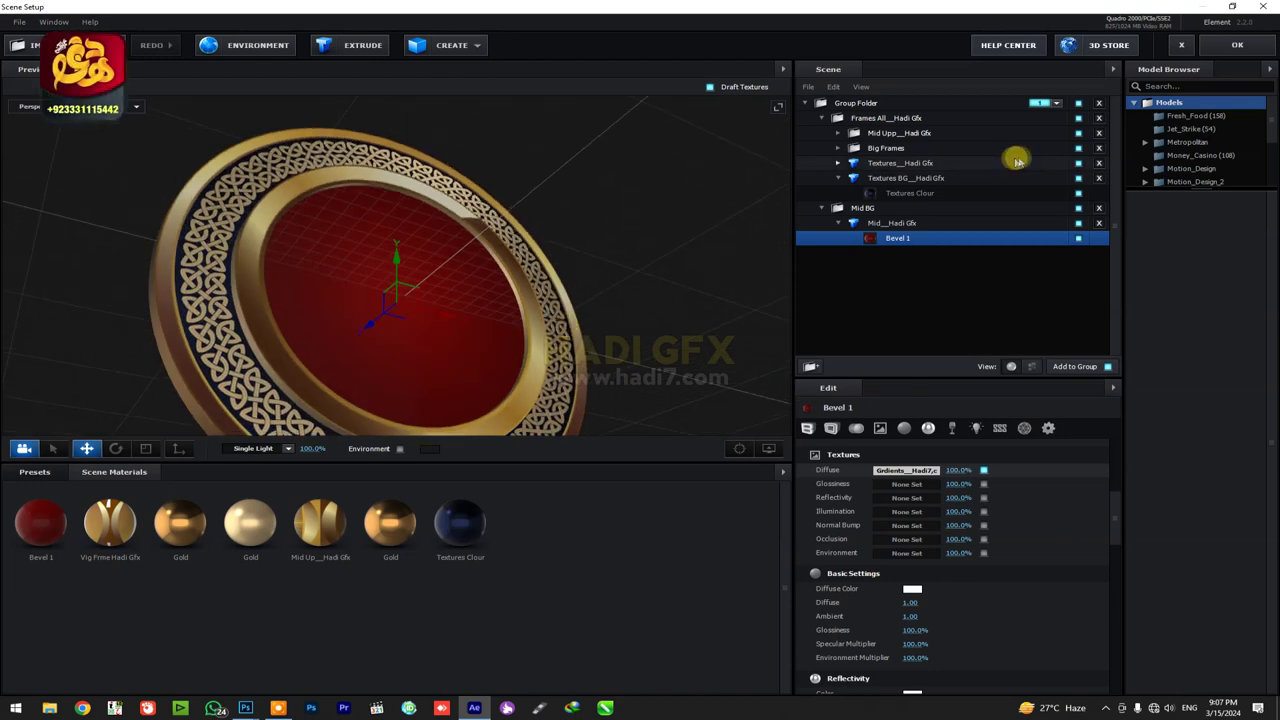
Close Scene Setup and overwrite '22__Circle Rotation 3D Animation Logo, #22, Hadi GFX.aep'.
click(1237, 45)
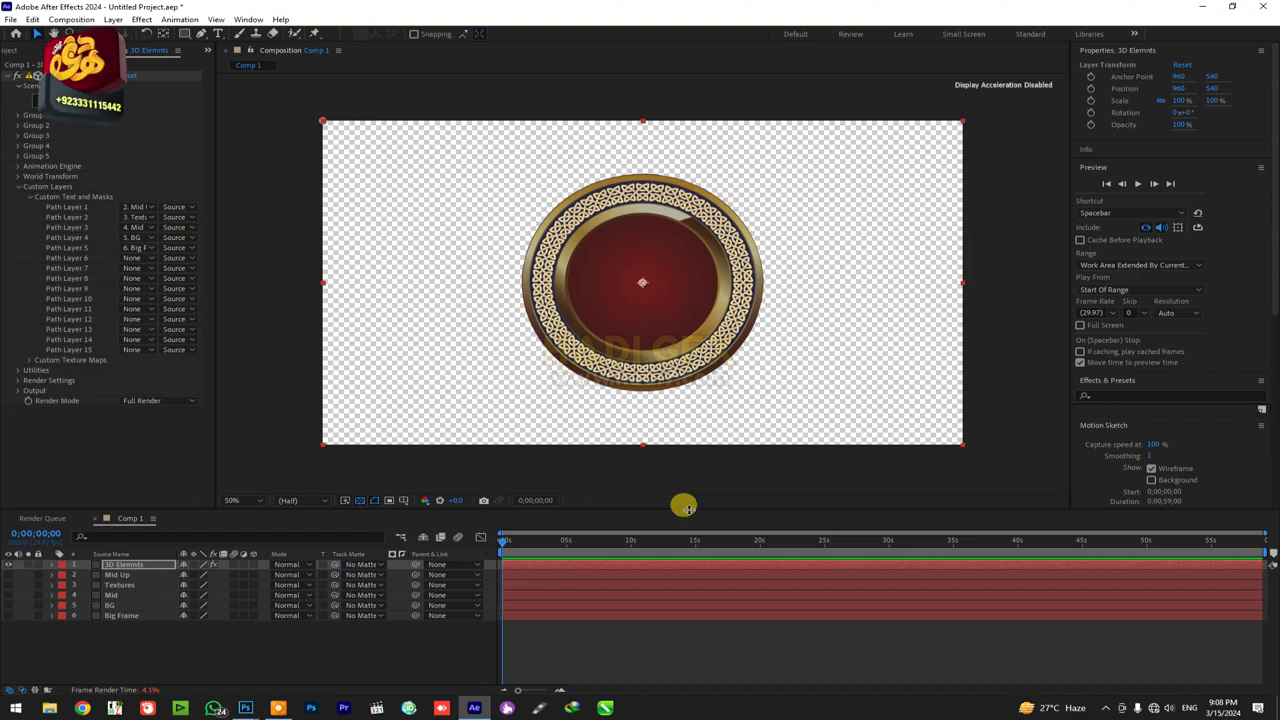
key(ctrl+s)
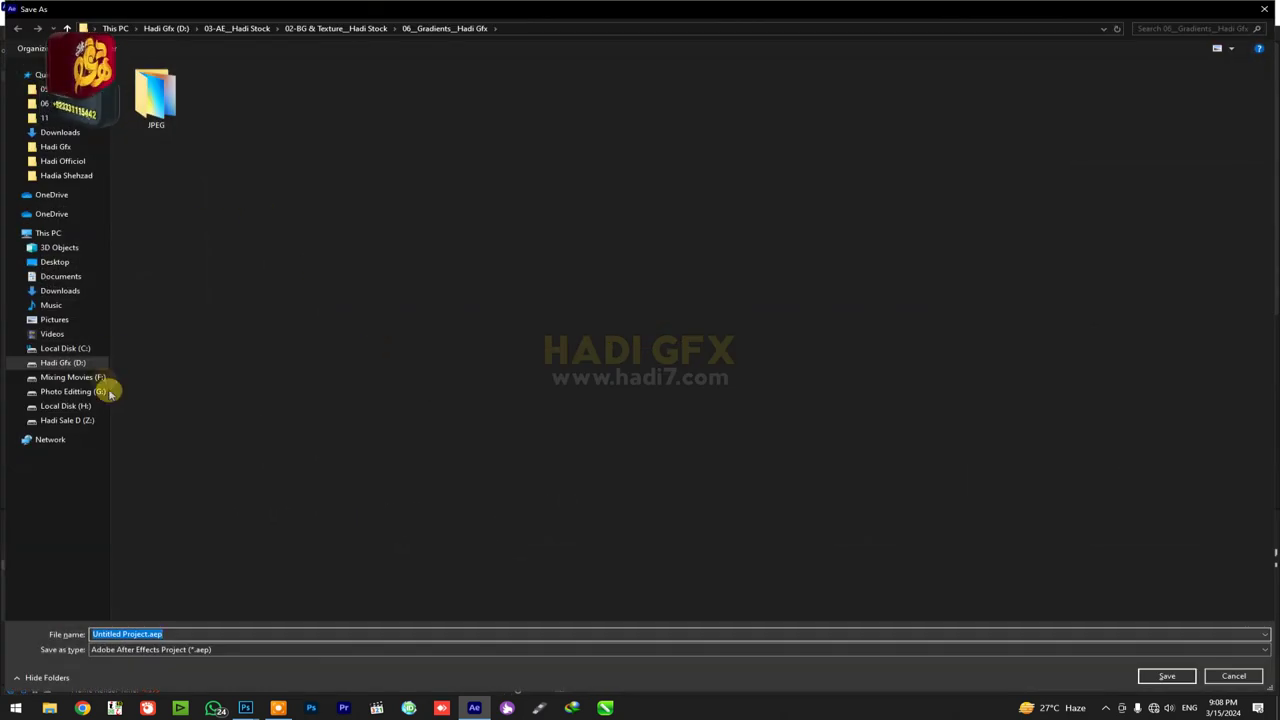
click(57, 362)
double_click(400, 143)
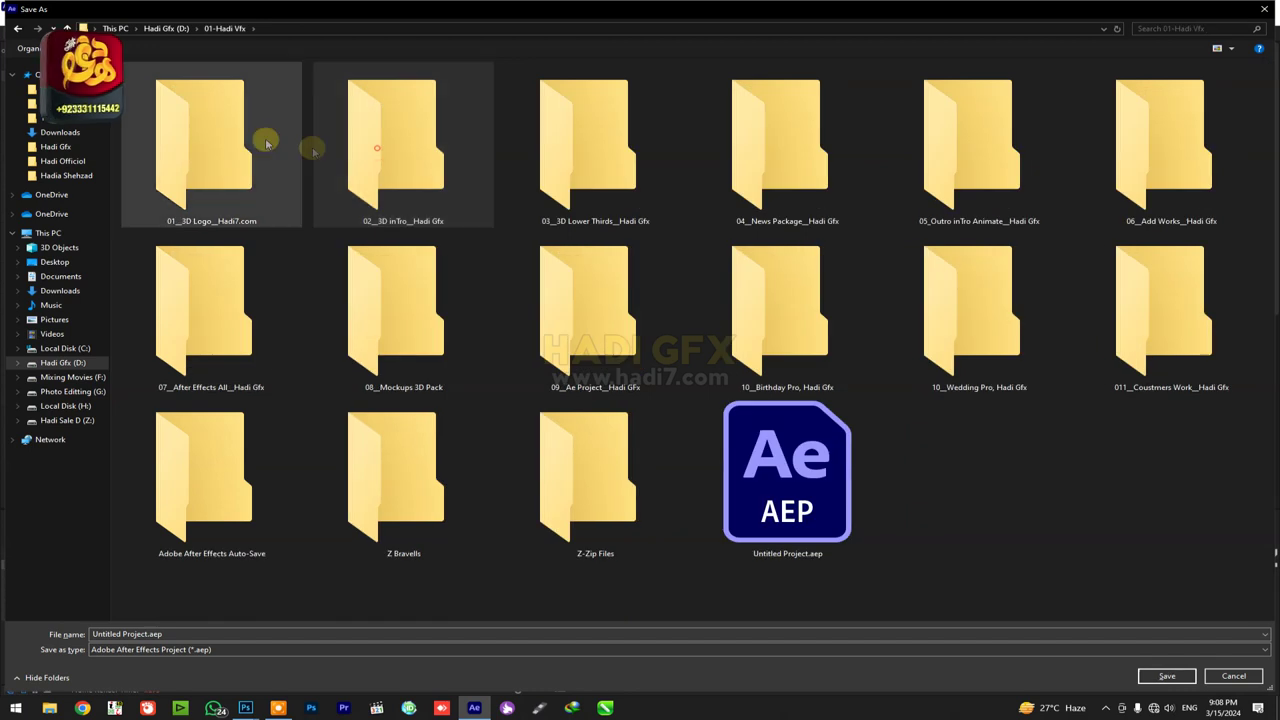
double_click(263, 134)
double_click(185, 347)
click(170, 110)
click(1166, 676)
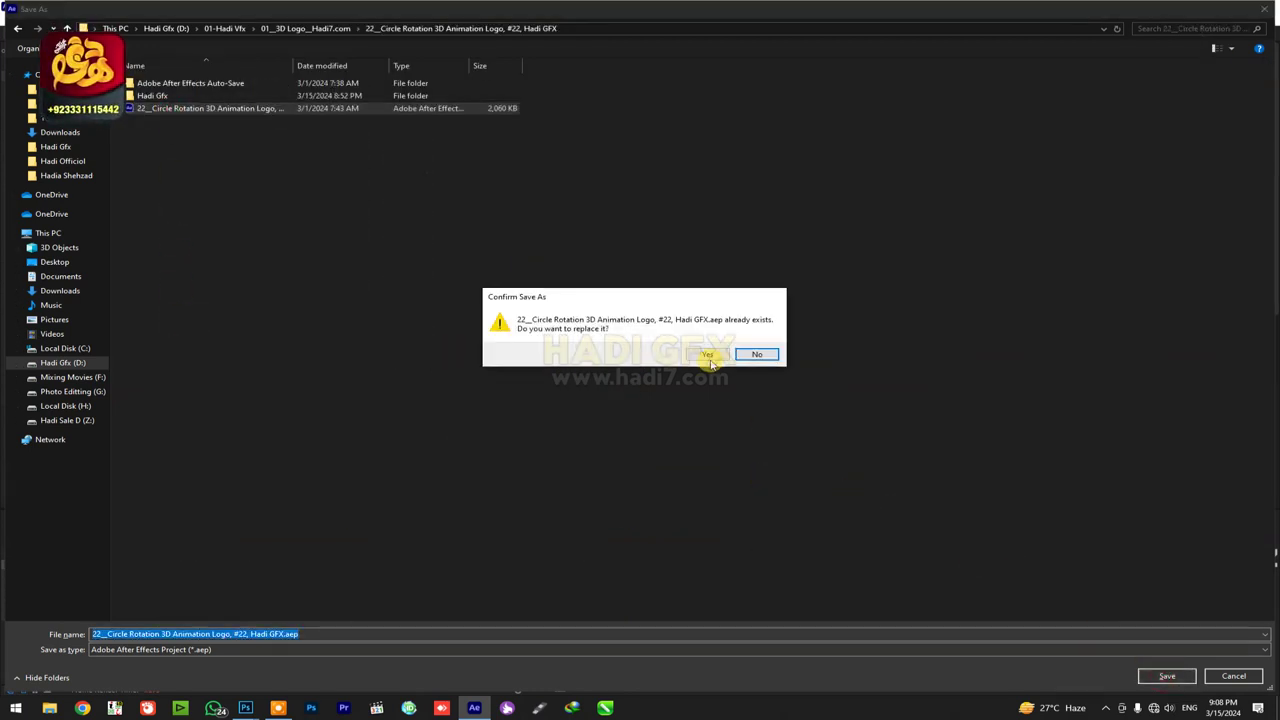
click(752, 352)
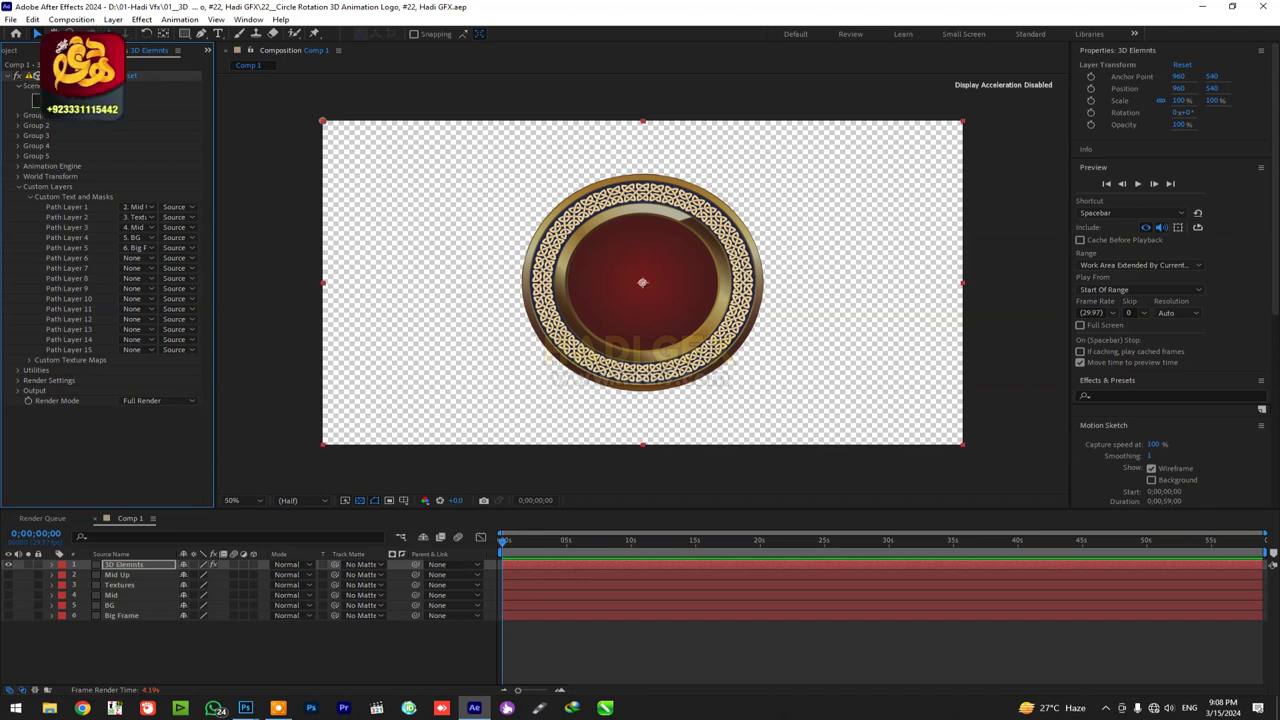
Scale the top Group Folder up to about 110% and preview the enlarged ring in the comp.
click(38, 100)
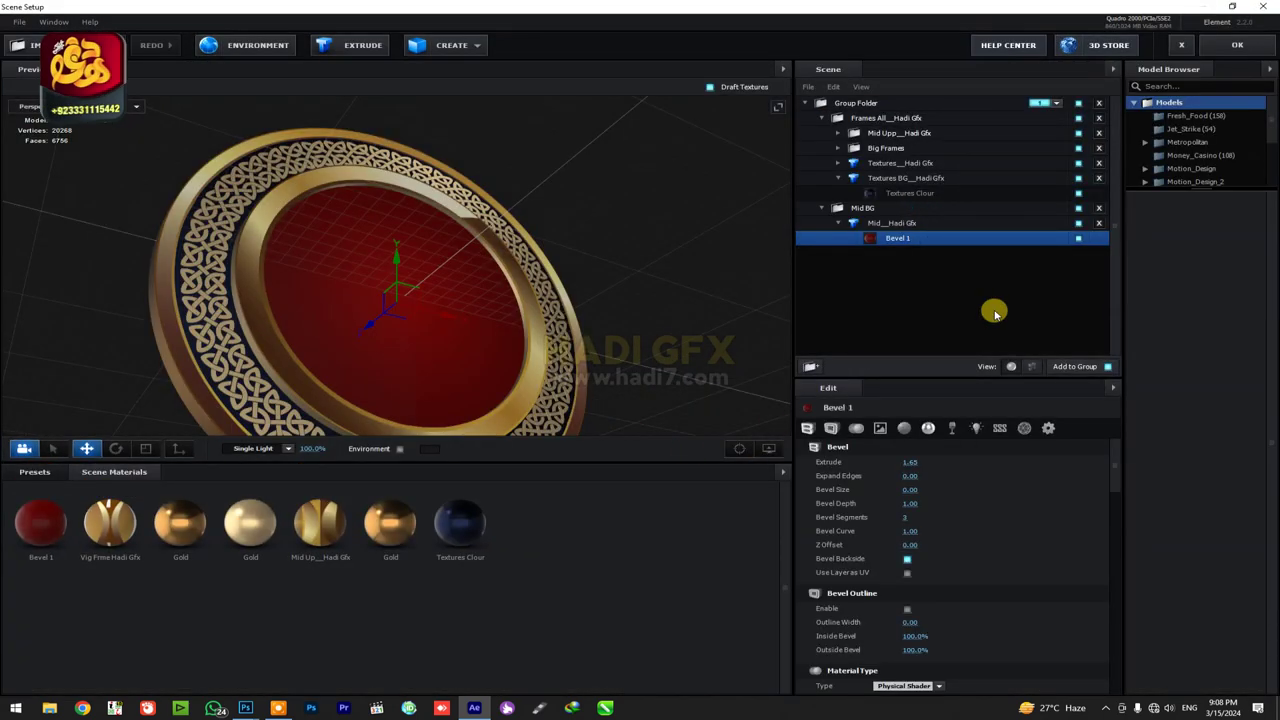
click(910, 103)
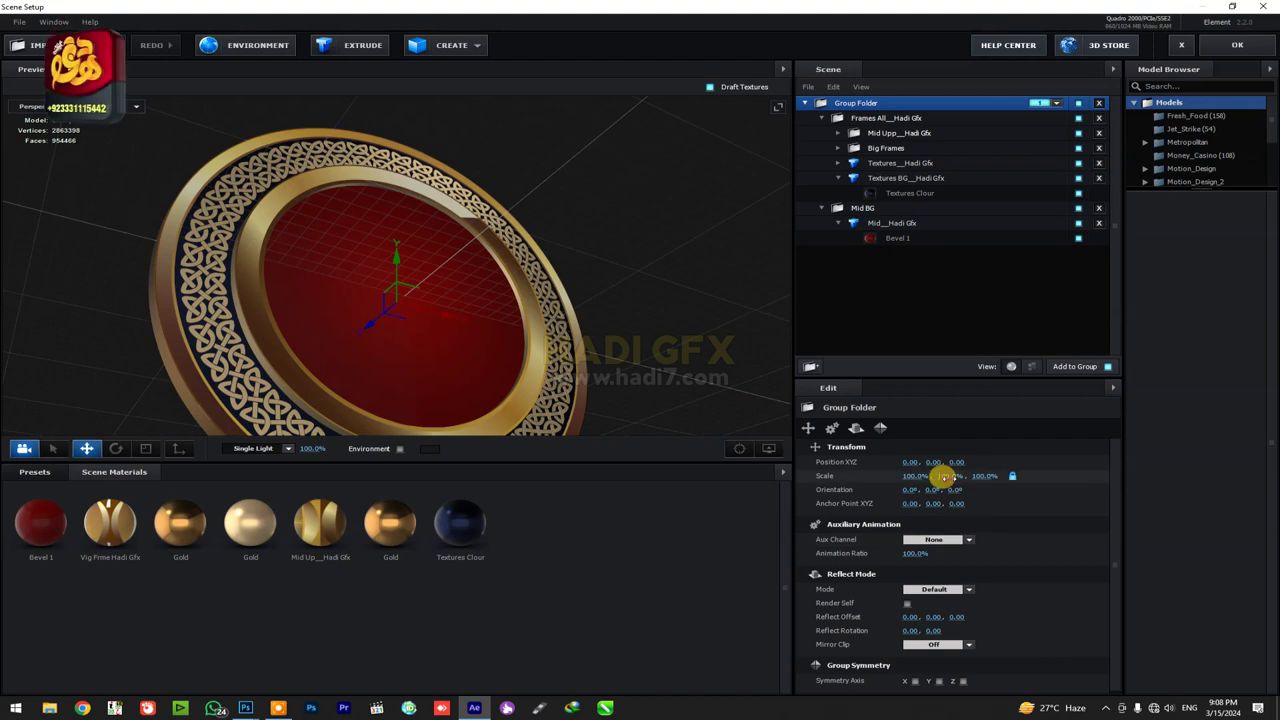
drag(944, 477, 961, 481)
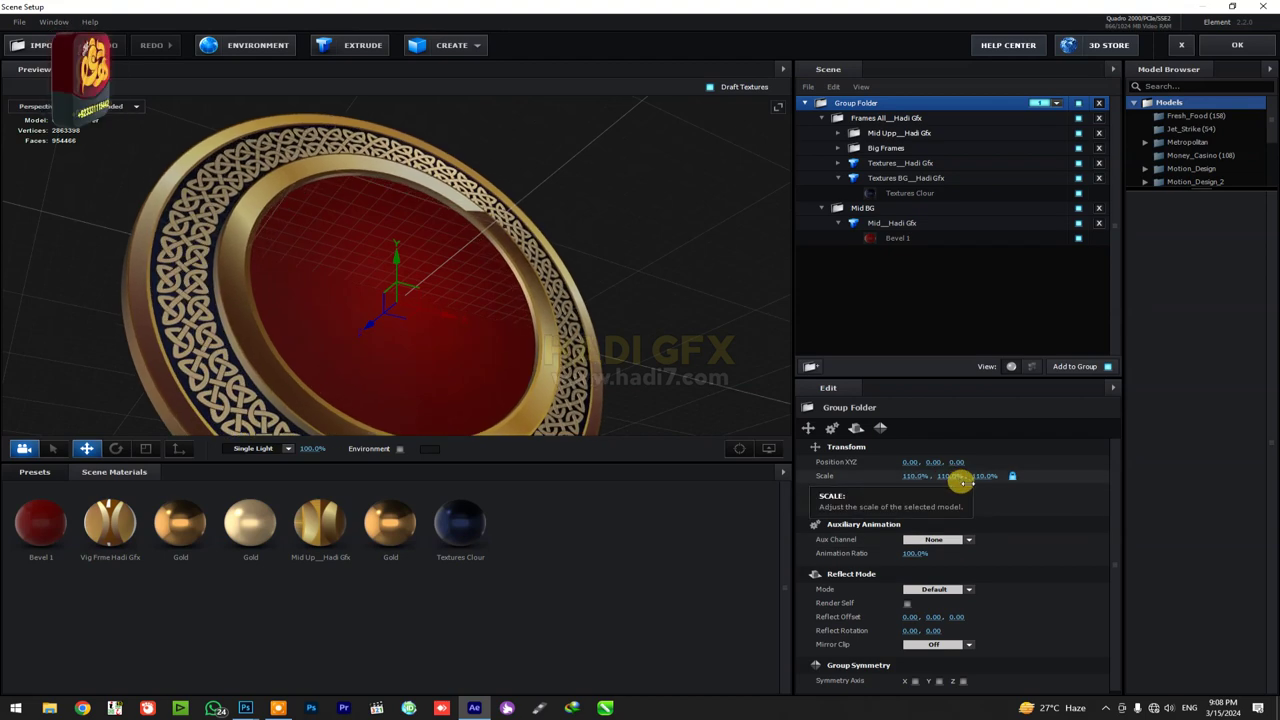
click(1237, 45)
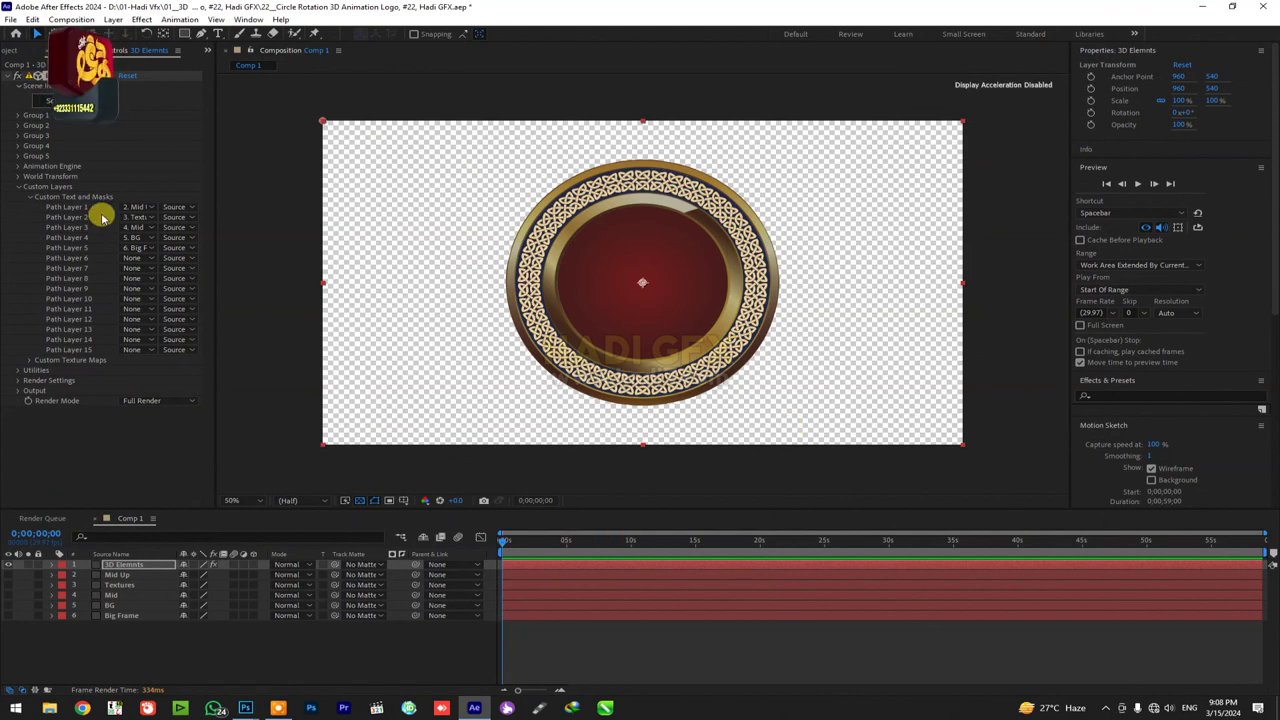
key(space)
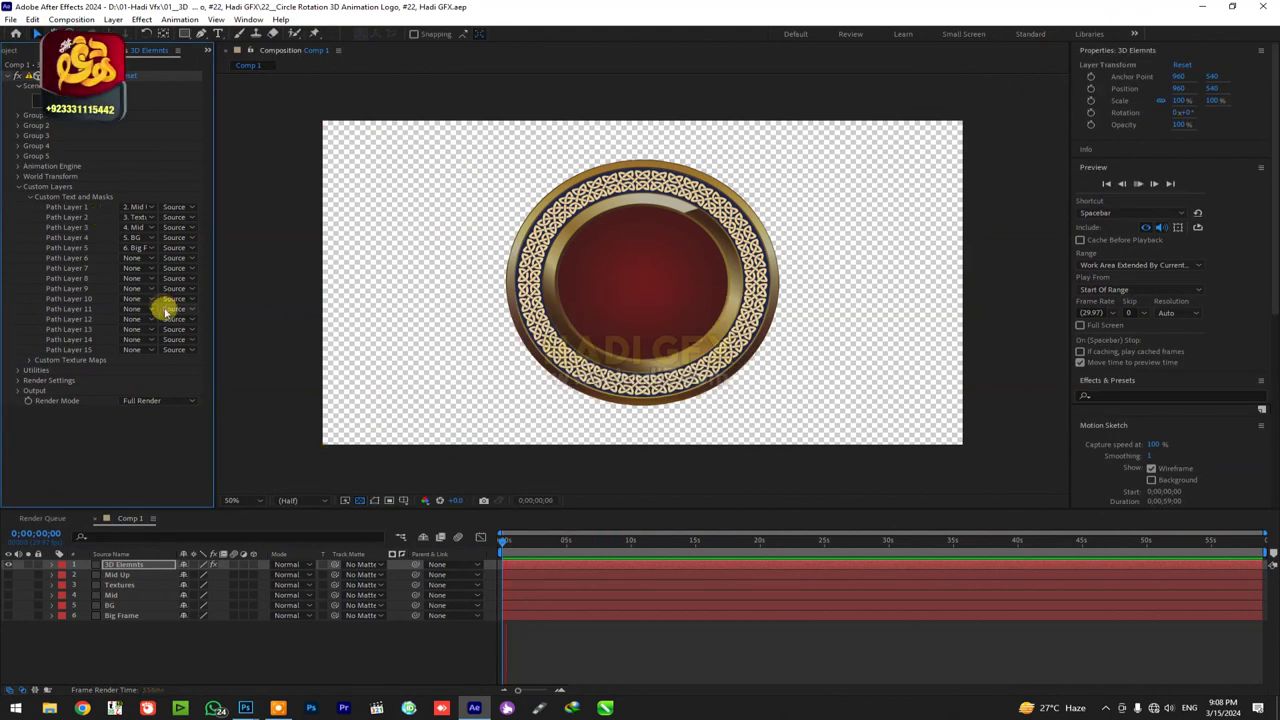
drag(502, 540, 505, 545)
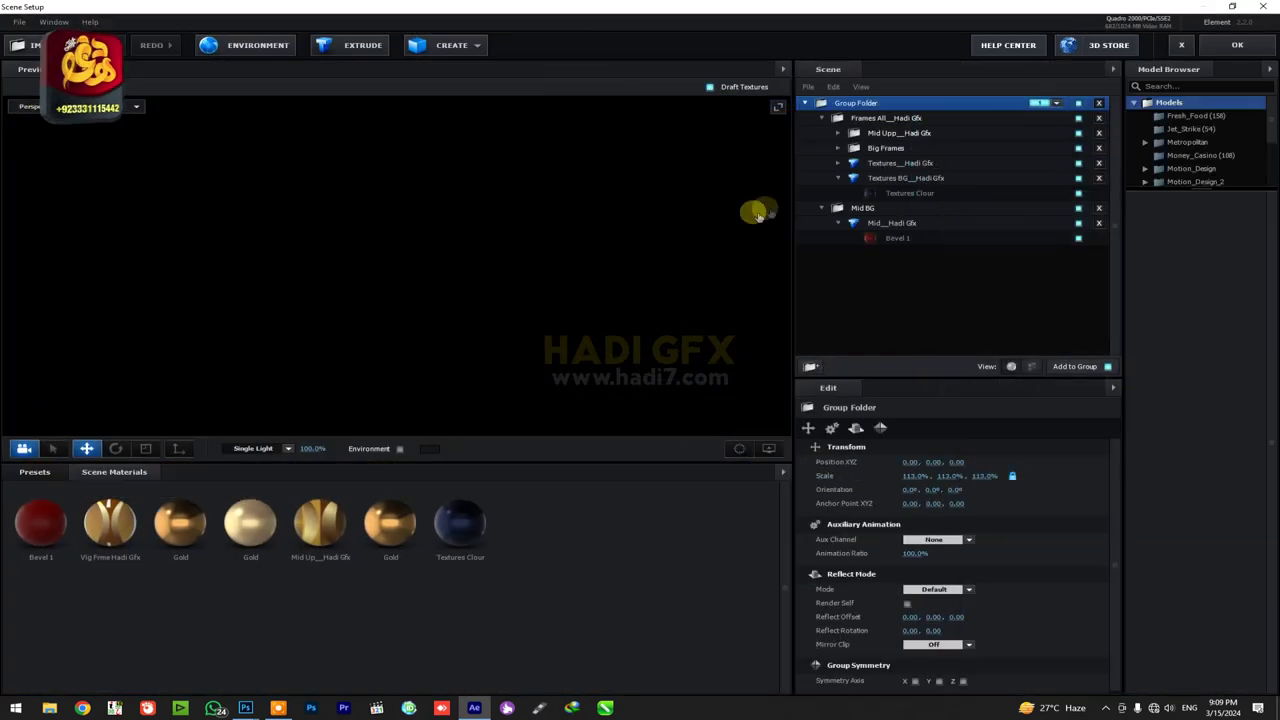
Link the Mid BG folder to auxiliary animation Channel 1.
click(821, 122)
click(821, 133)
click(858, 133)
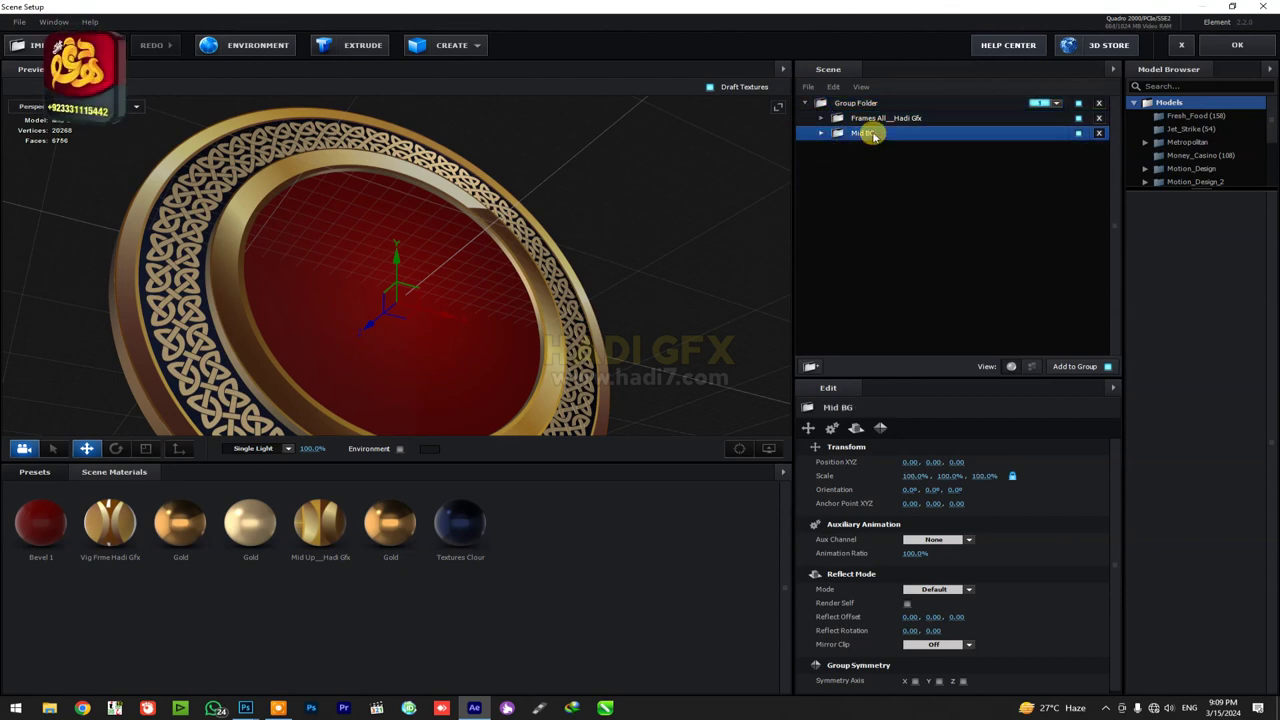
right_click(870, 133)
mouse_move(980, 247)
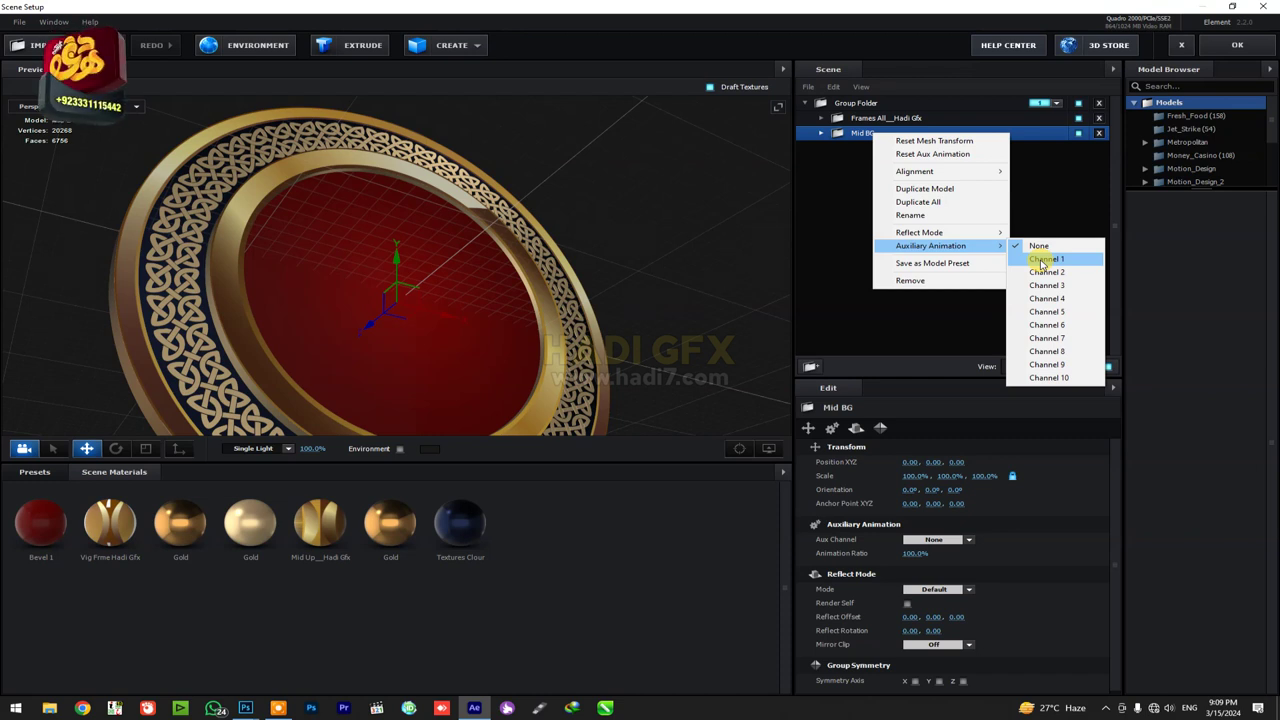
click(1043, 260)
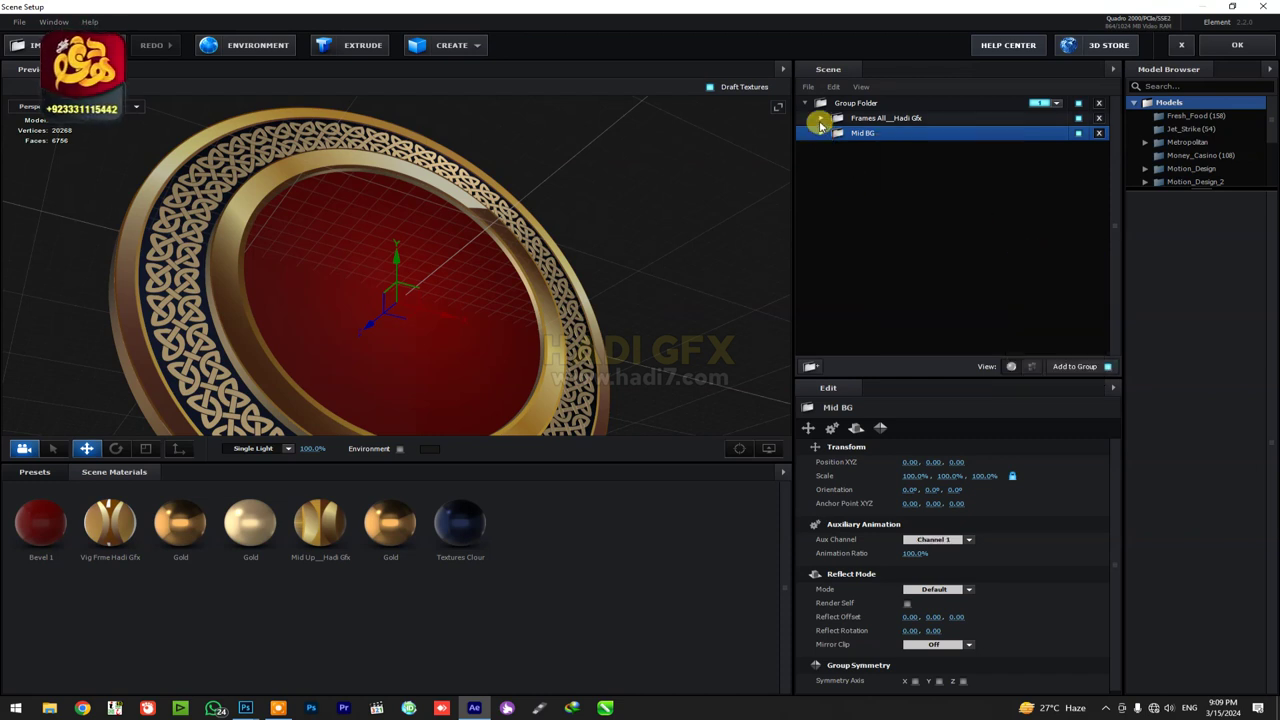
Assign Big Frames to aux Channel 1 and Mid Upp to aux Channel 2.
click(821, 119)
right_click(850, 150)
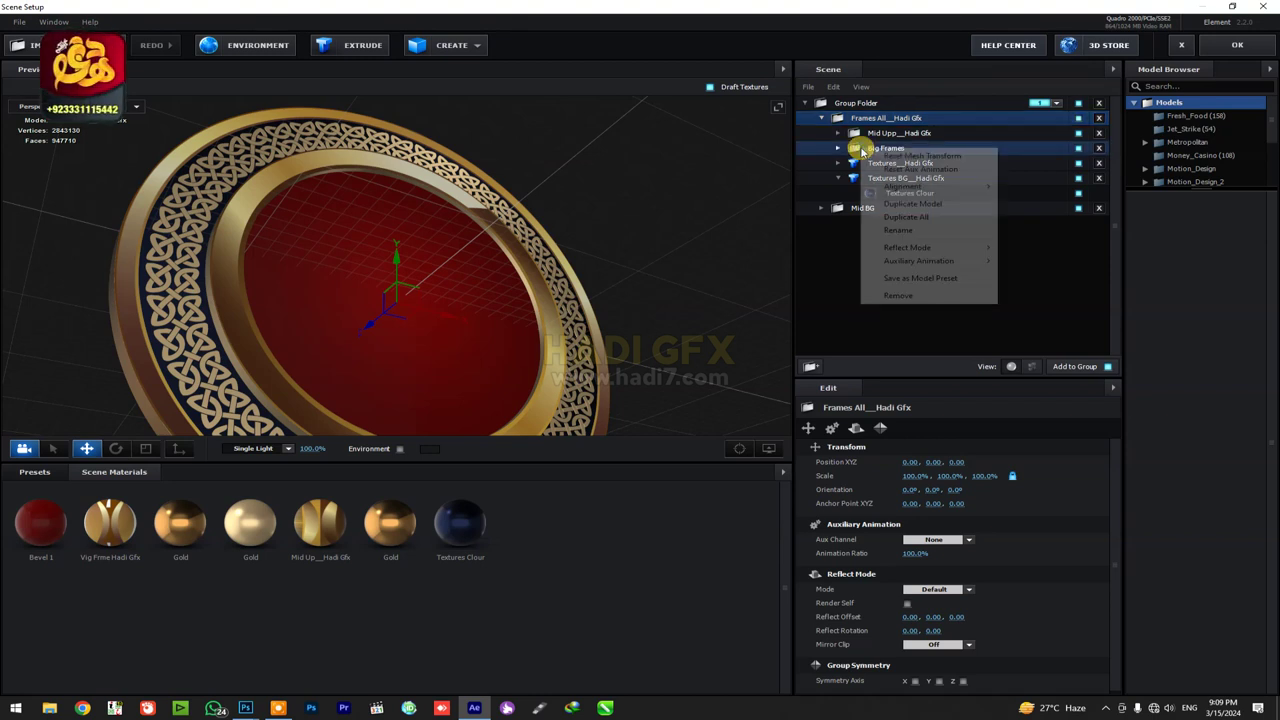
mouse_move(960, 260)
click(1036, 273)
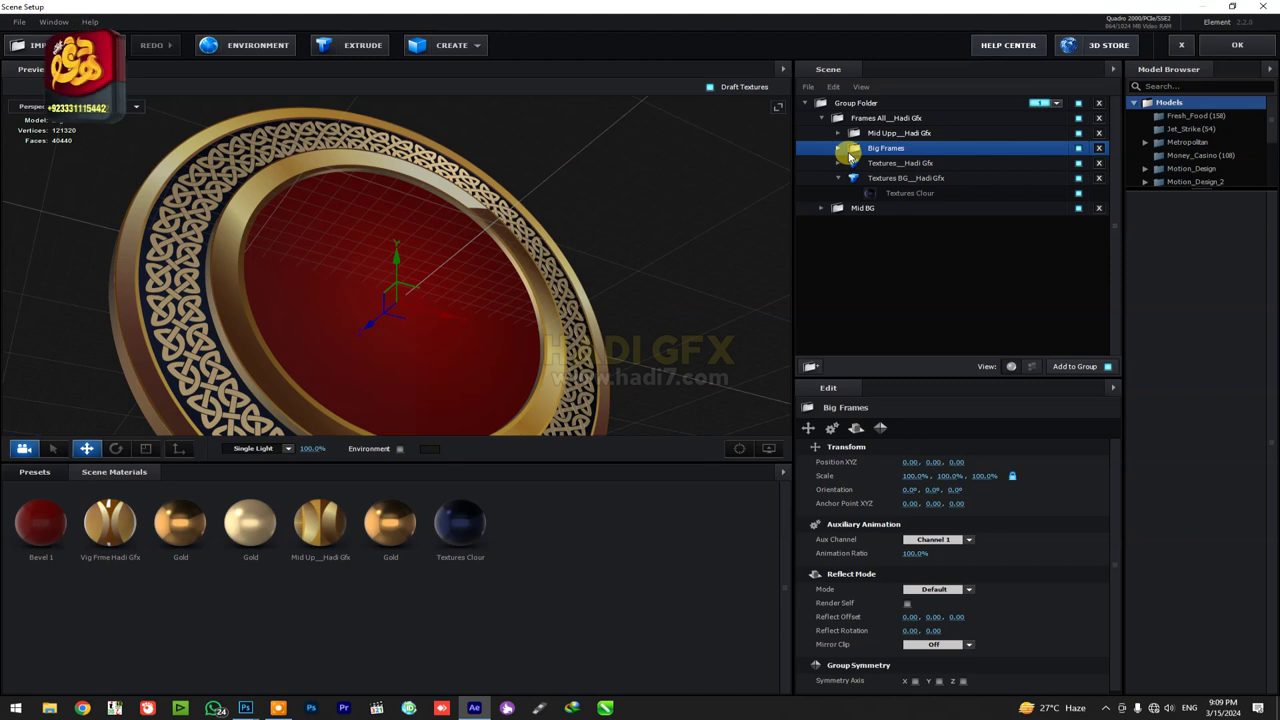
right_click(874, 133)
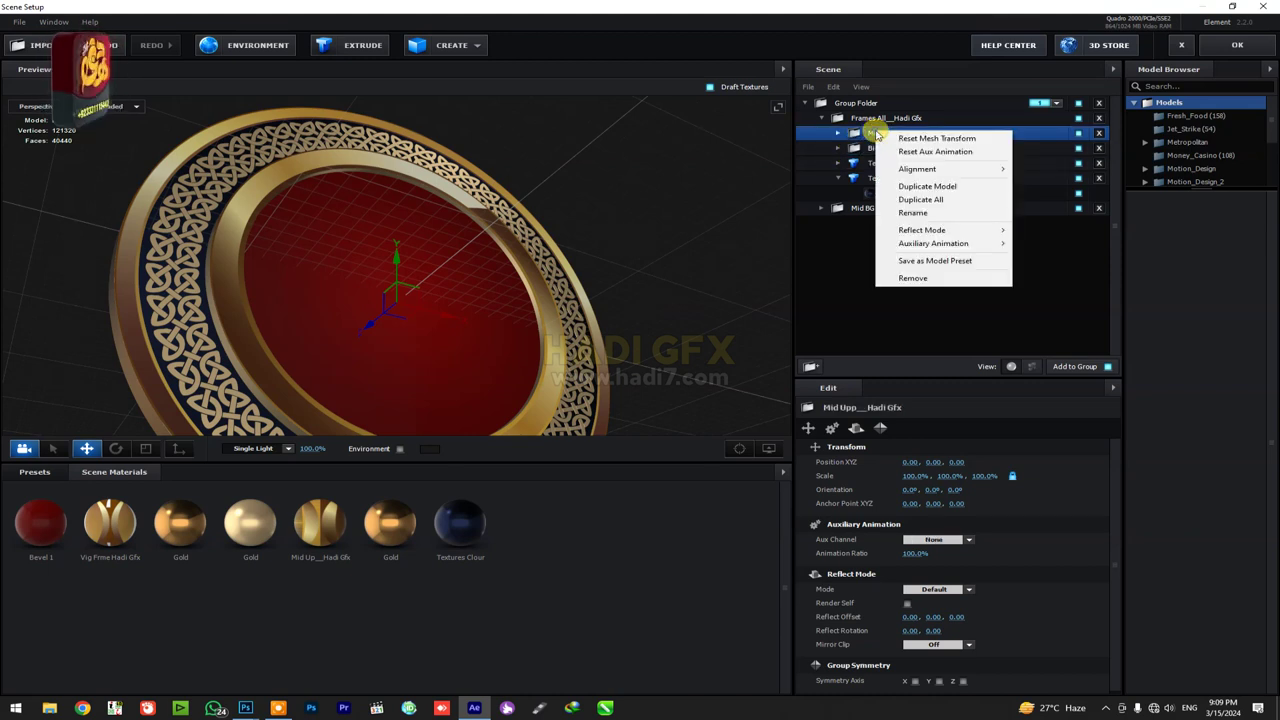
mouse_move(986, 254)
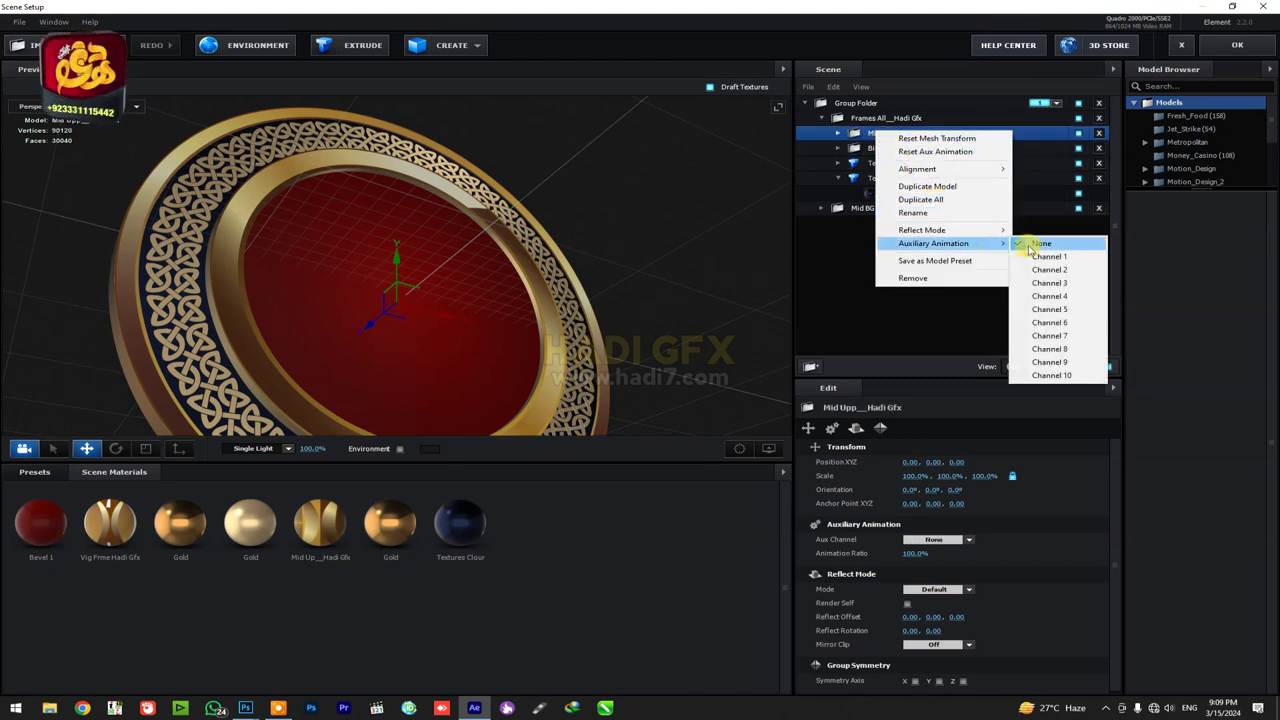
click(1058, 268)
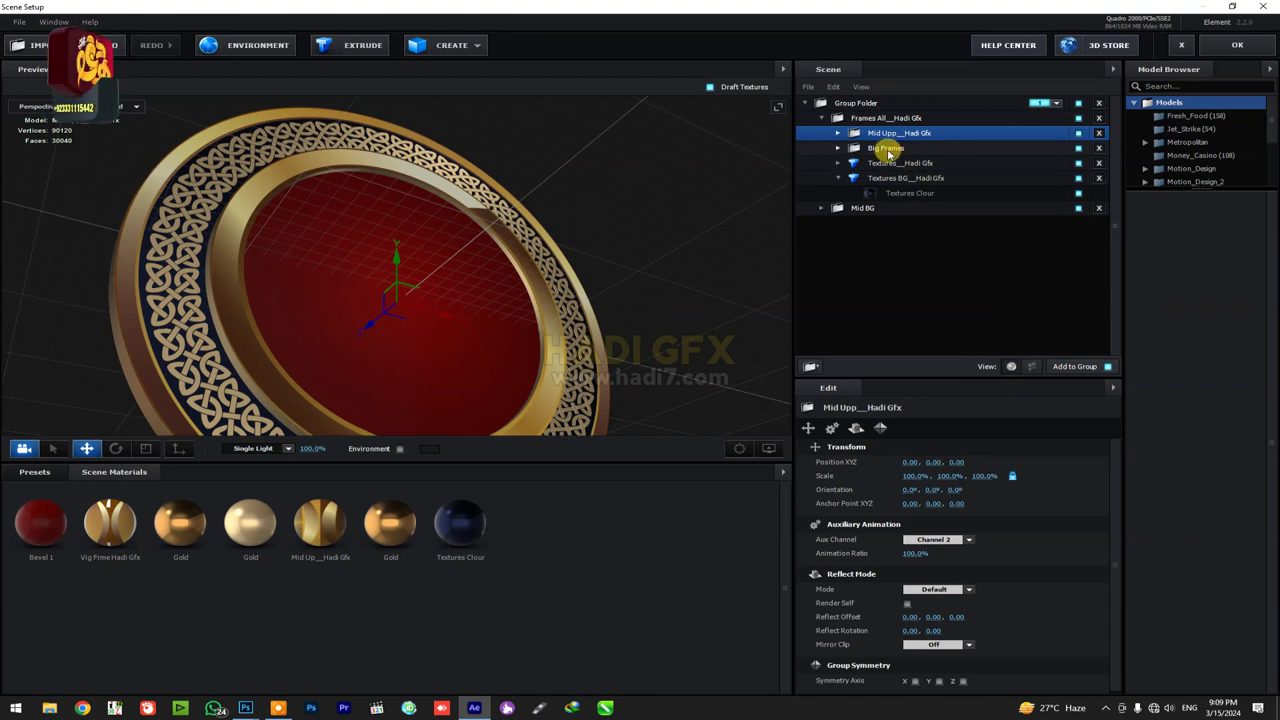
click(886, 164)
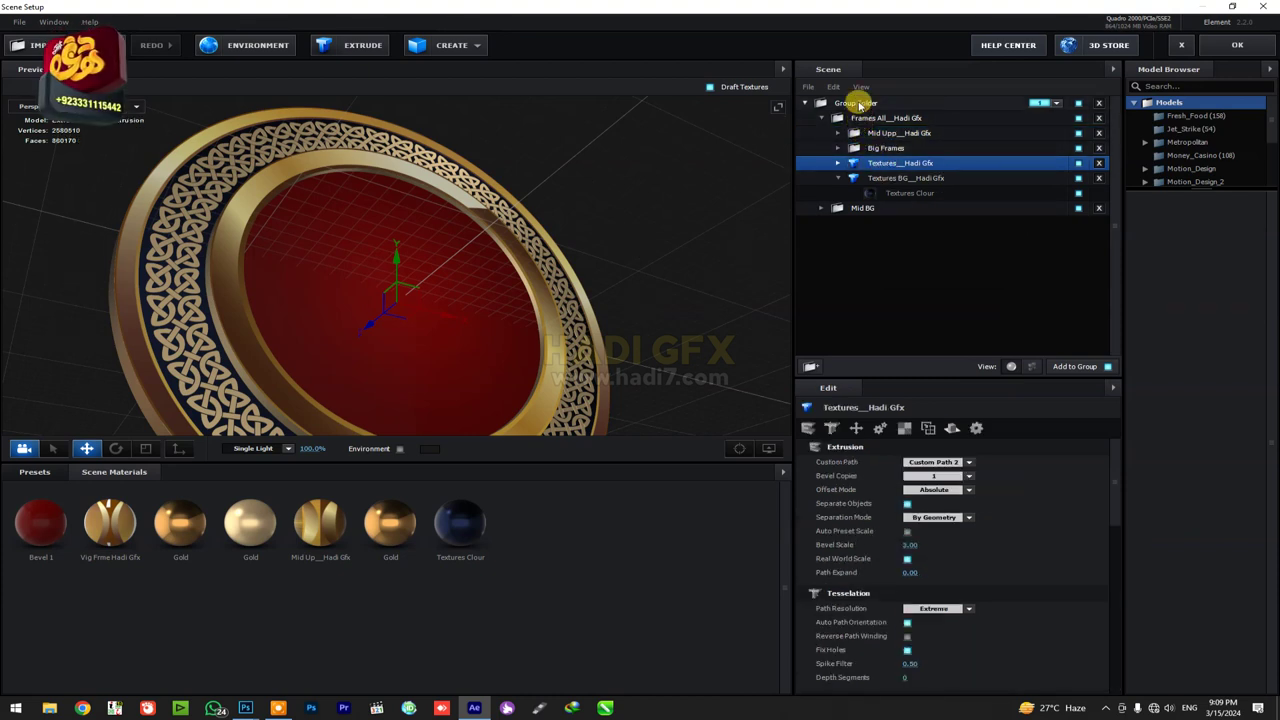
Add a new group folder inside Group Folder and name it 'Textures Or BG'.
click(860, 104)
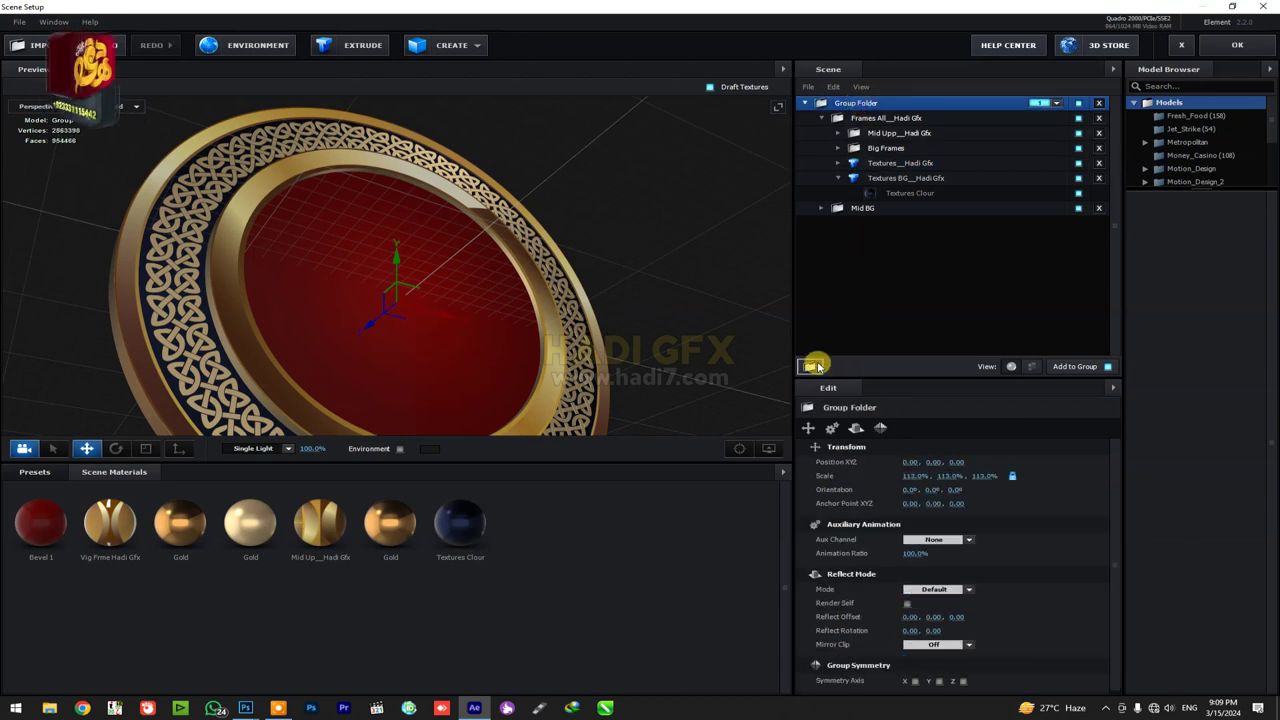
click(812, 366)
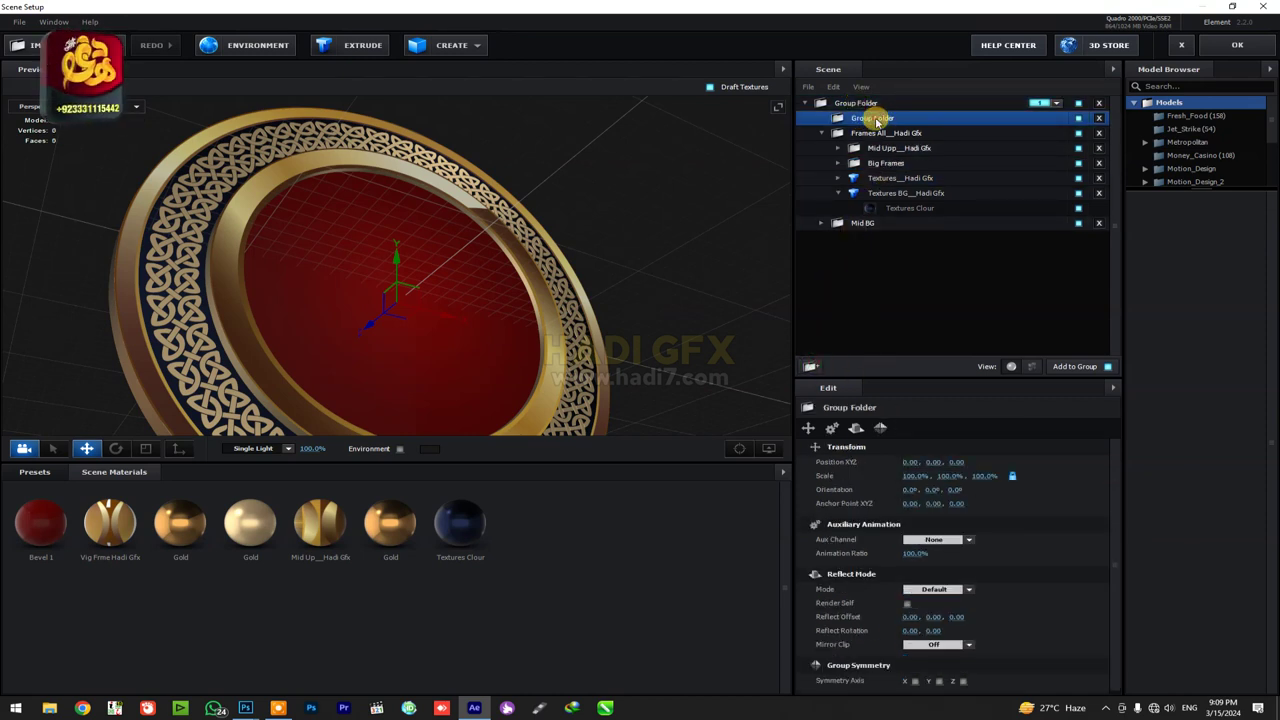
double_click(876, 119)
text(Textures Or BG)
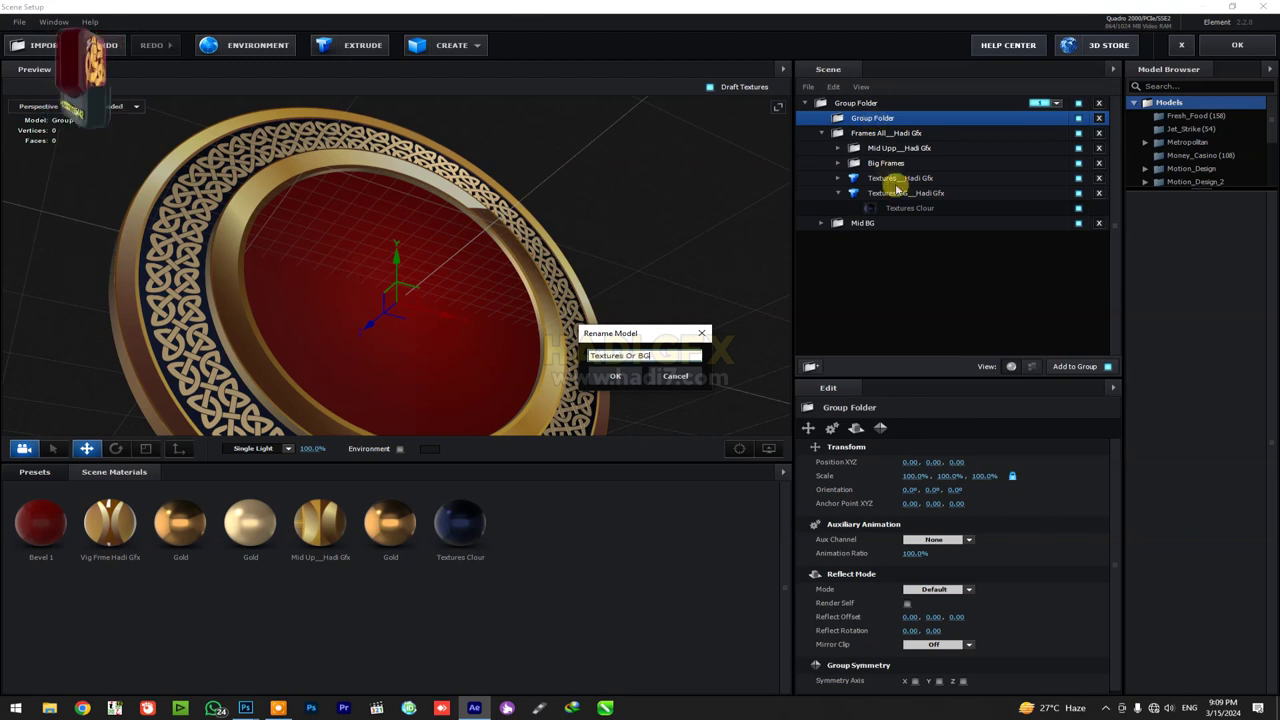
key(Return)
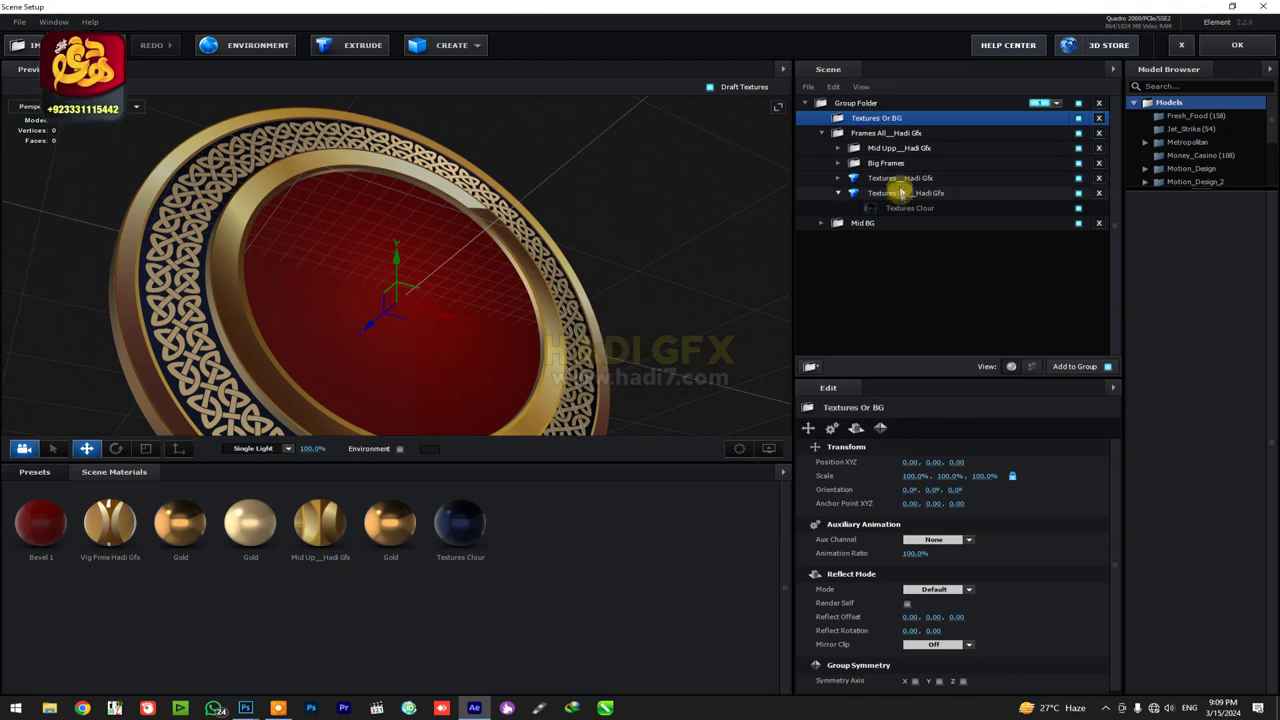
Move both Textures models into Textures Or BG and assign the group to aux Channel 3.
click(894, 178)
shift+click(898, 193)
mouse_move(898, 193)
mouse_down()
mouse_move(898, 153)
mouse_move(840, 121)
mouse_up()
click(829, 118)
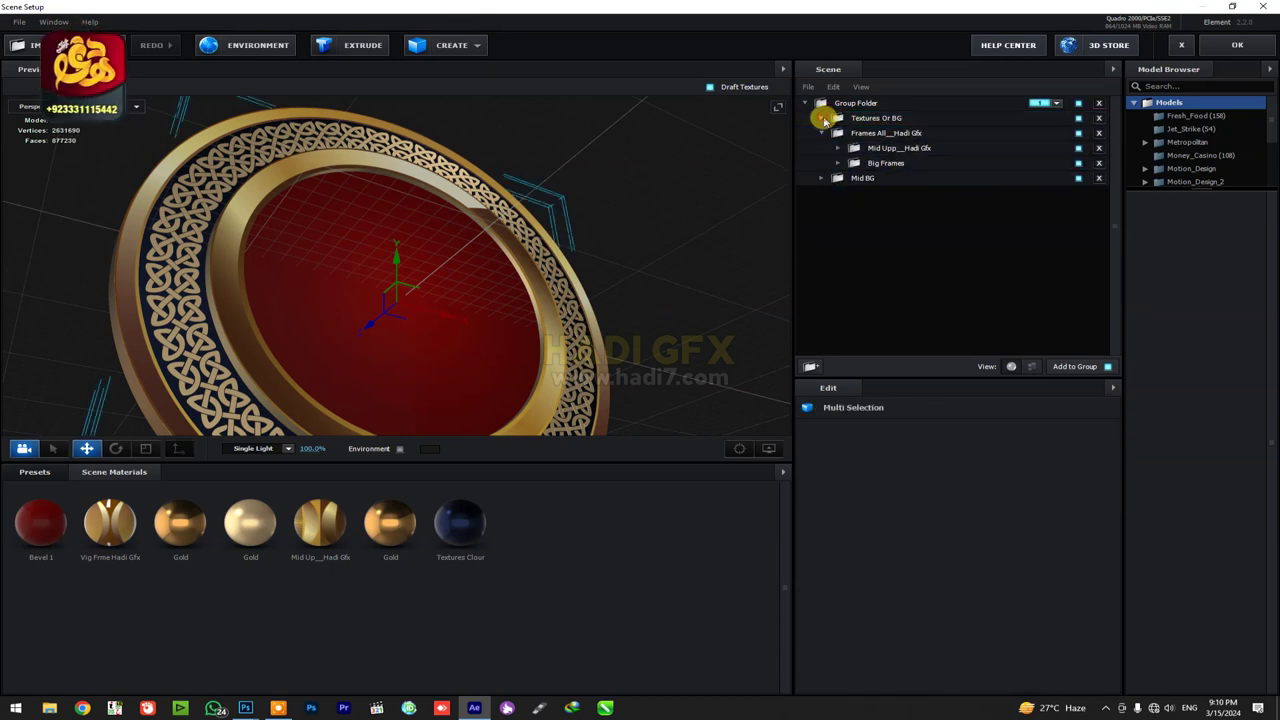
right_click(898, 119)
mouse_move(983, 237)
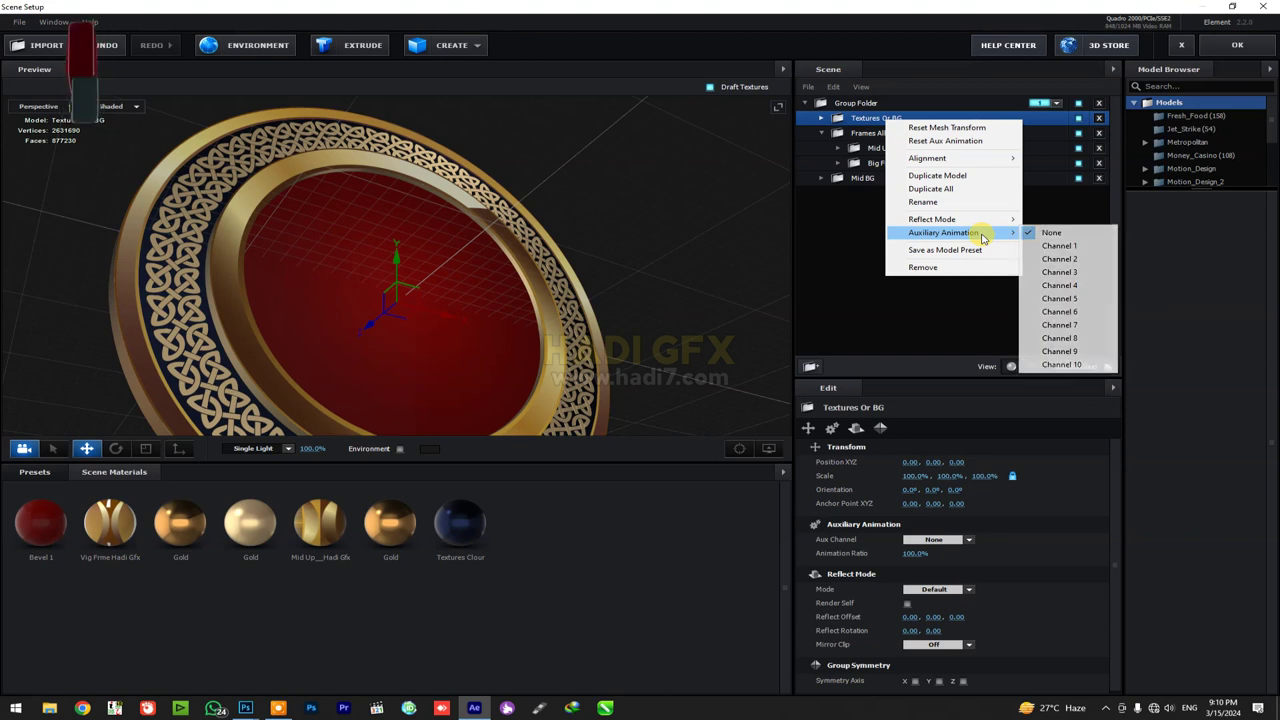
click(1059, 272)
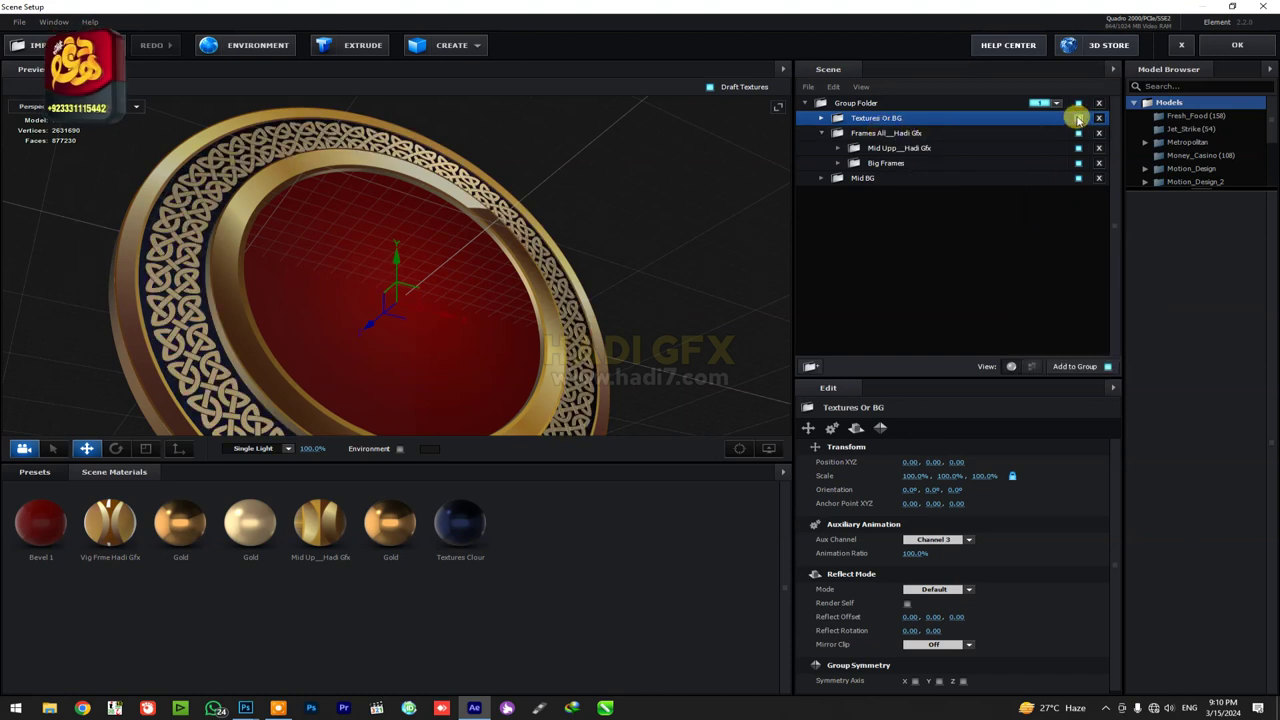
Toggle Textures Or BG's visibility and inspect the Textures BG model and Frames All group.
click(1078, 118)
click(1079, 118)
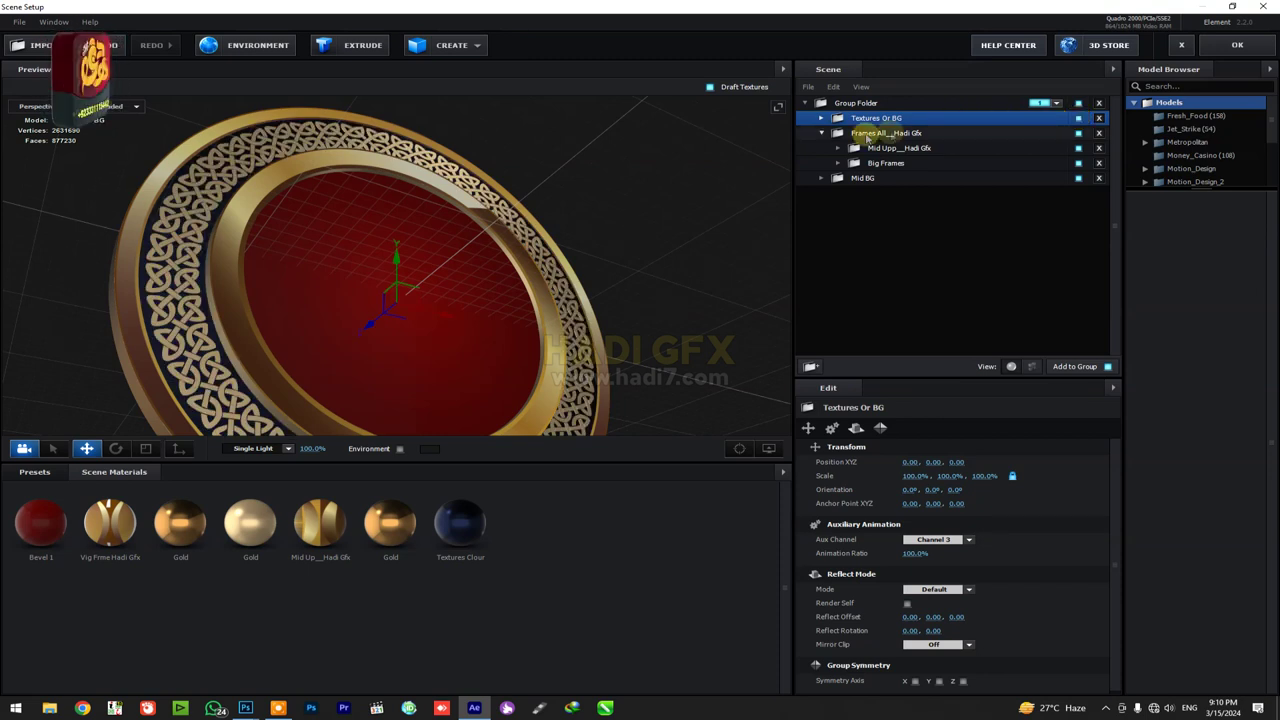
click(822, 118)
click(838, 133)
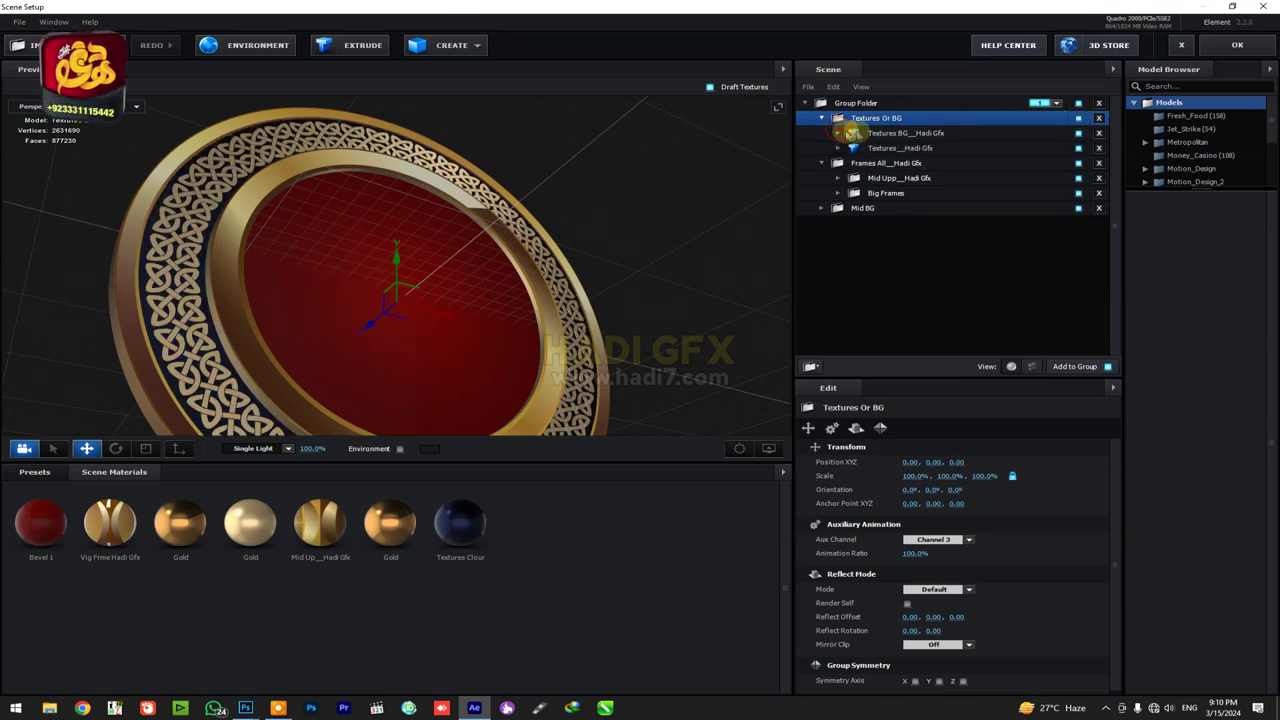
click(870, 133)
click(821, 163)
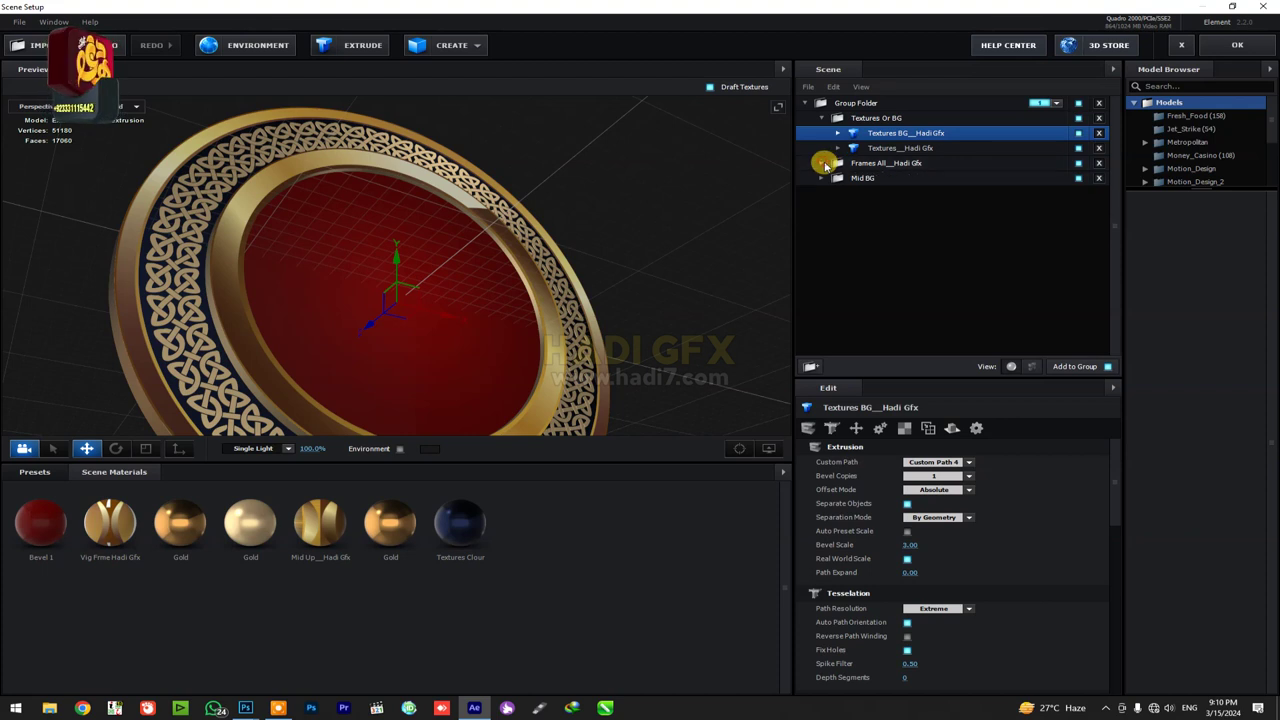
click(838, 163)
click(820, 163)
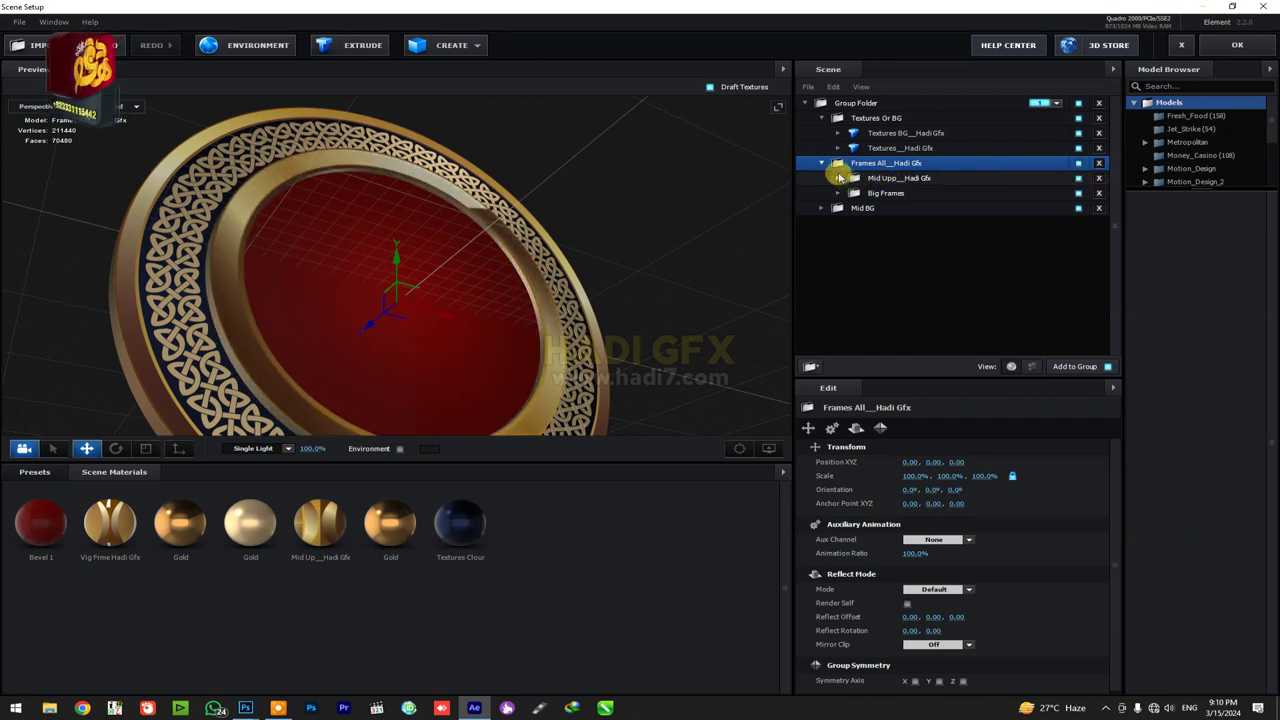
Move Textures Or BG into Frames All and review the aux channels of the groups.
click(821, 118)
drag(823, 120, 855, 140)
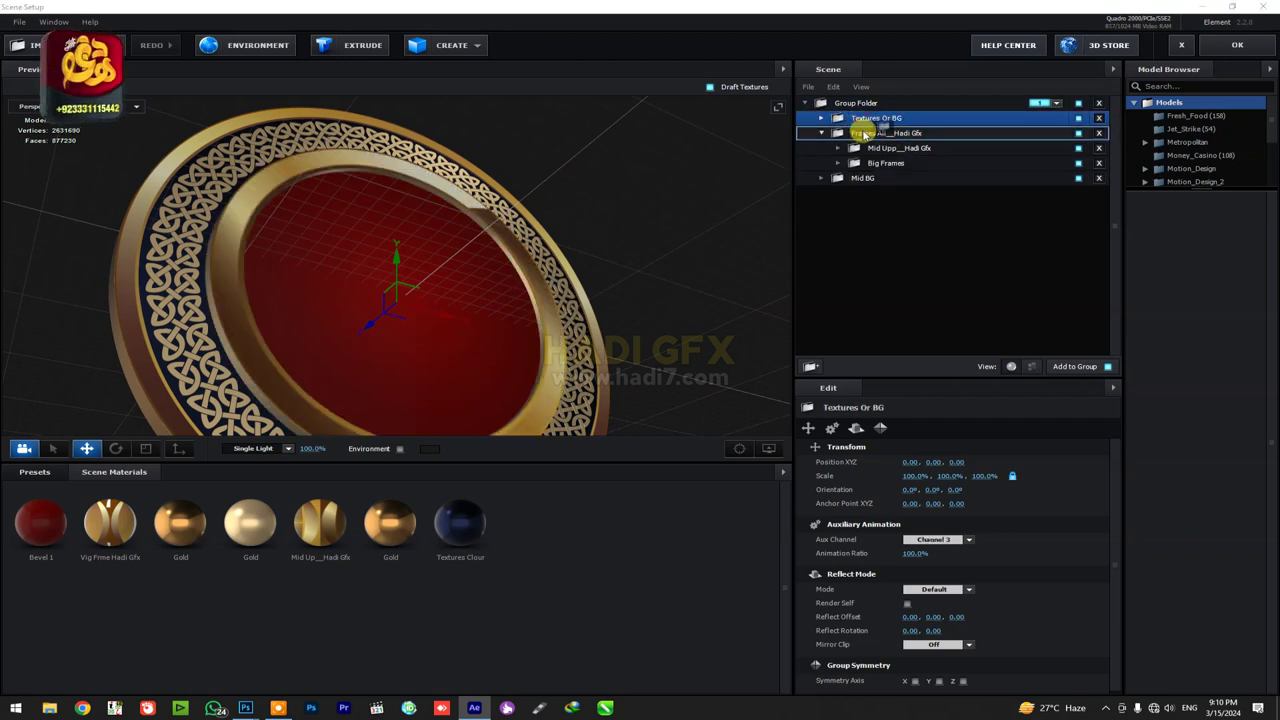
right_click(860, 132)
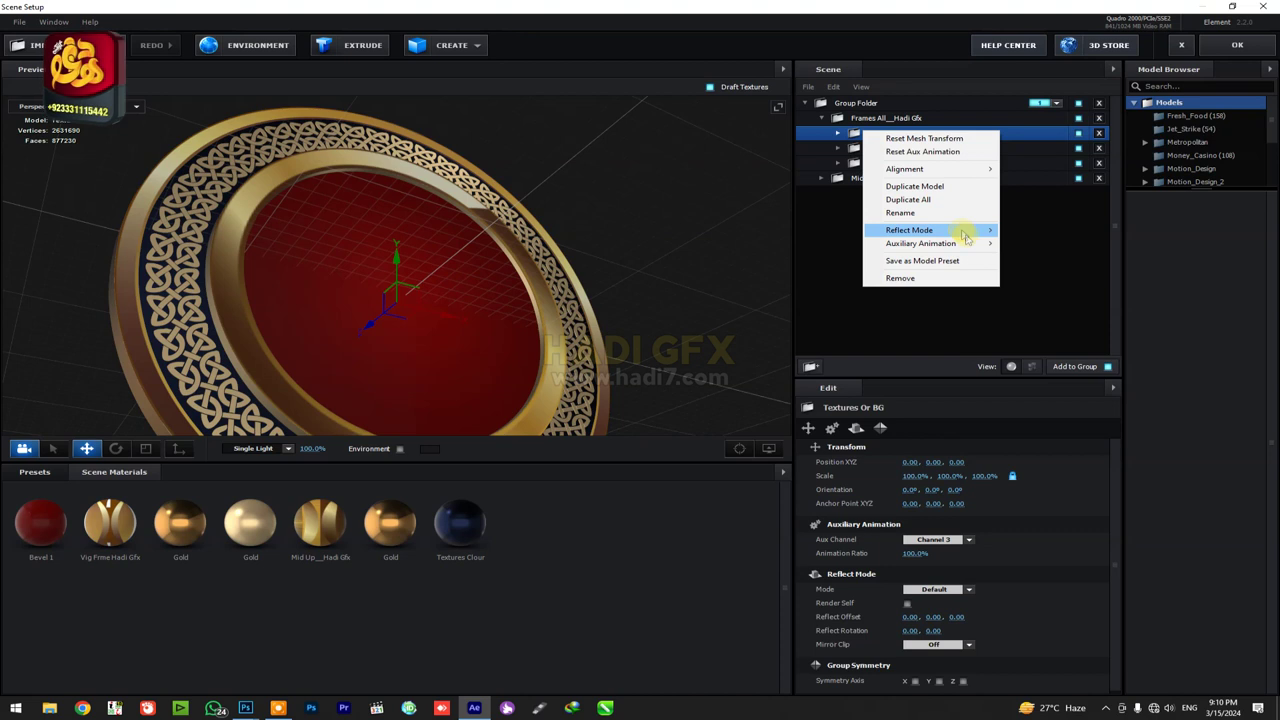
mouse_move(969, 243)
right_click(887, 118)
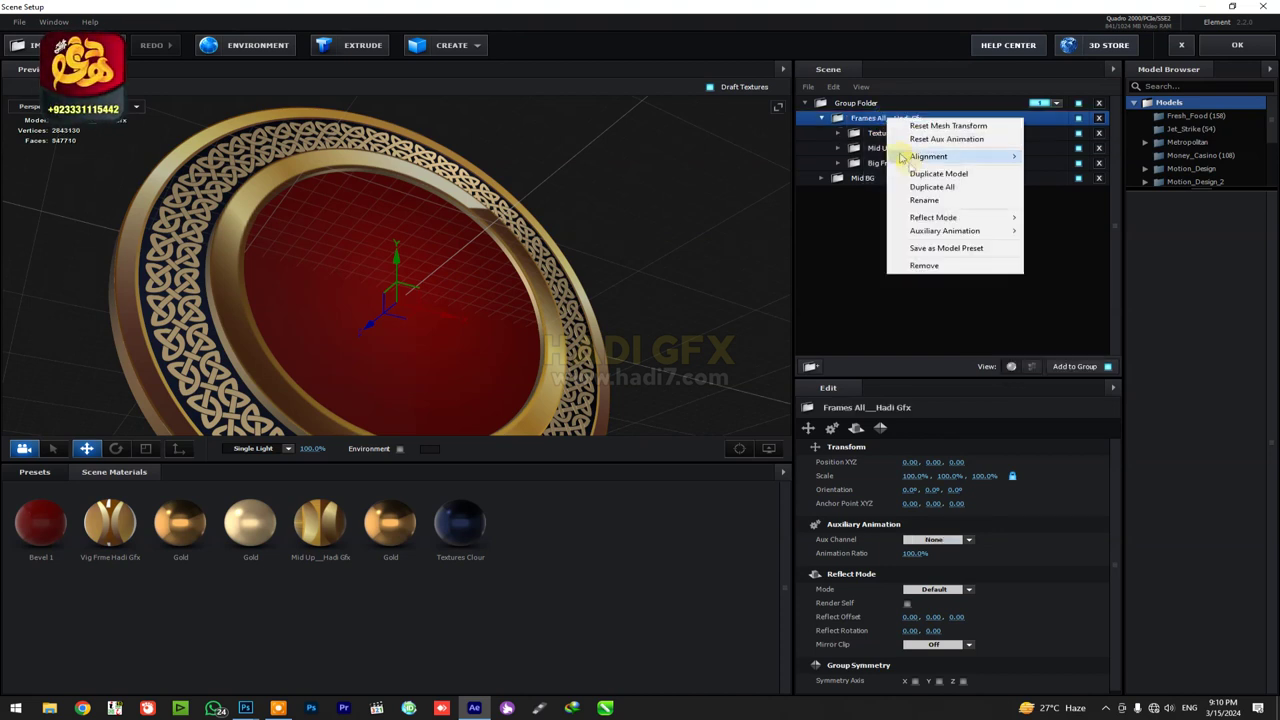
right_click(865, 133)
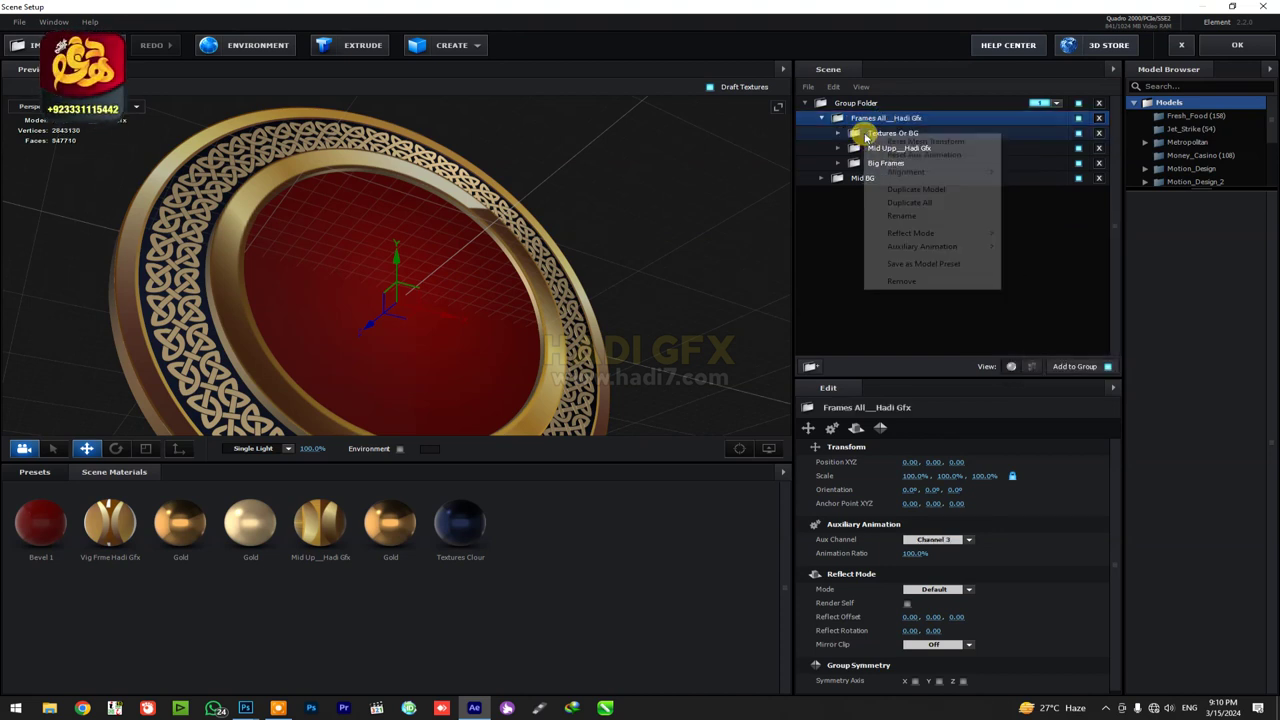
right_click(852, 148)
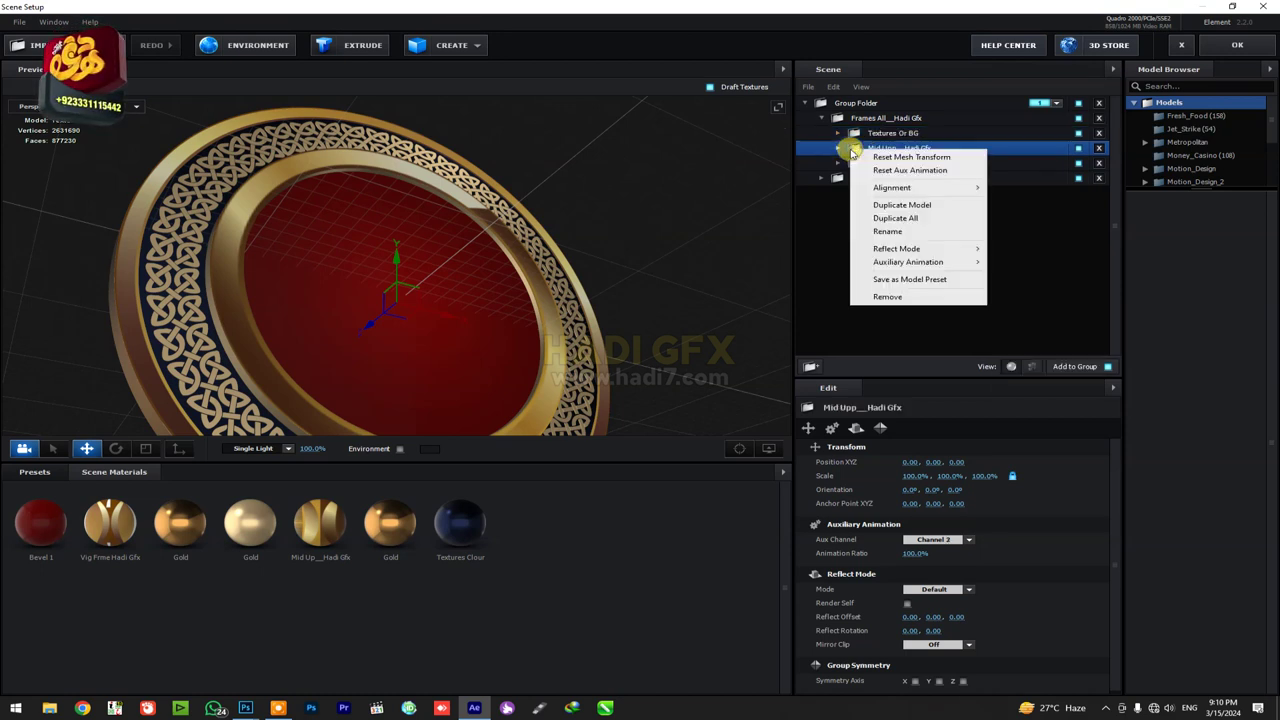
click(834, 214)
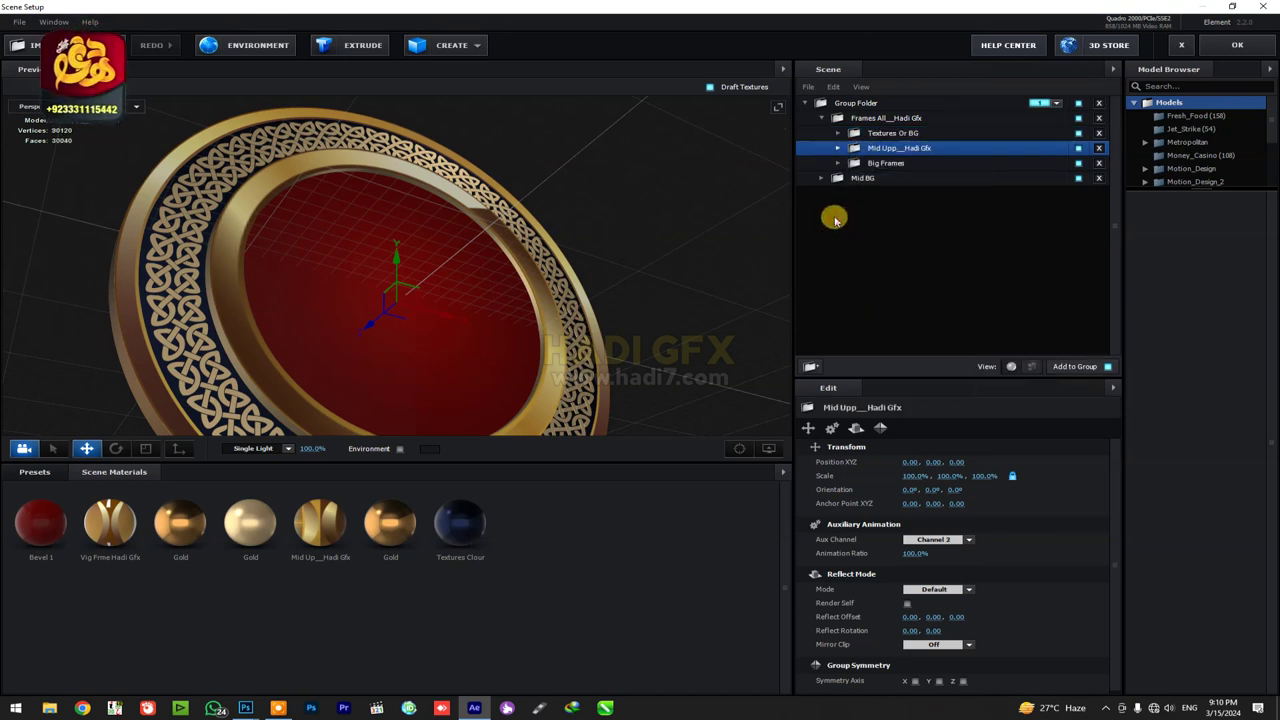
Hide the Big Frames model in the preview.
click(933, 134)
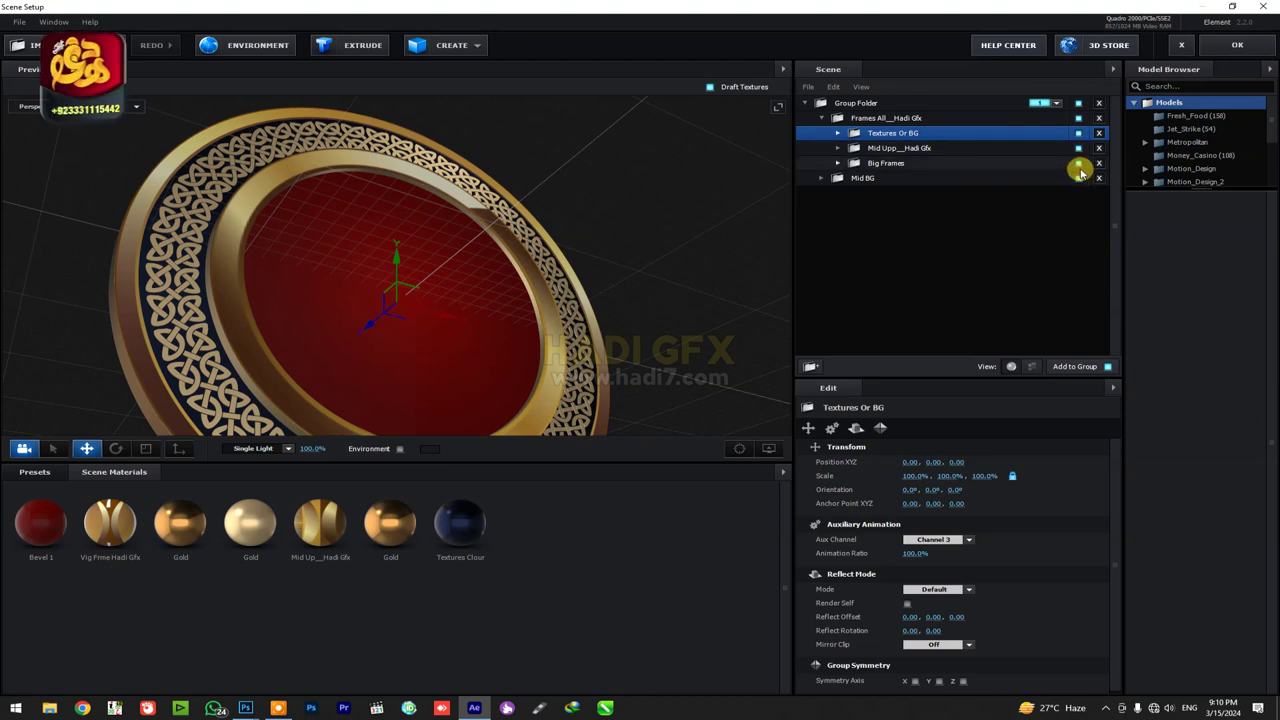
click(1079, 163)
mouse_move(536, 283)
mouse_down()
mouse_move(561, 300)
mouse_move(640, 240)
mouse_up()
Duplicate Textures BG, give the copy Gold material with Expand Edges -0.04, and apply.
click(838, 133)
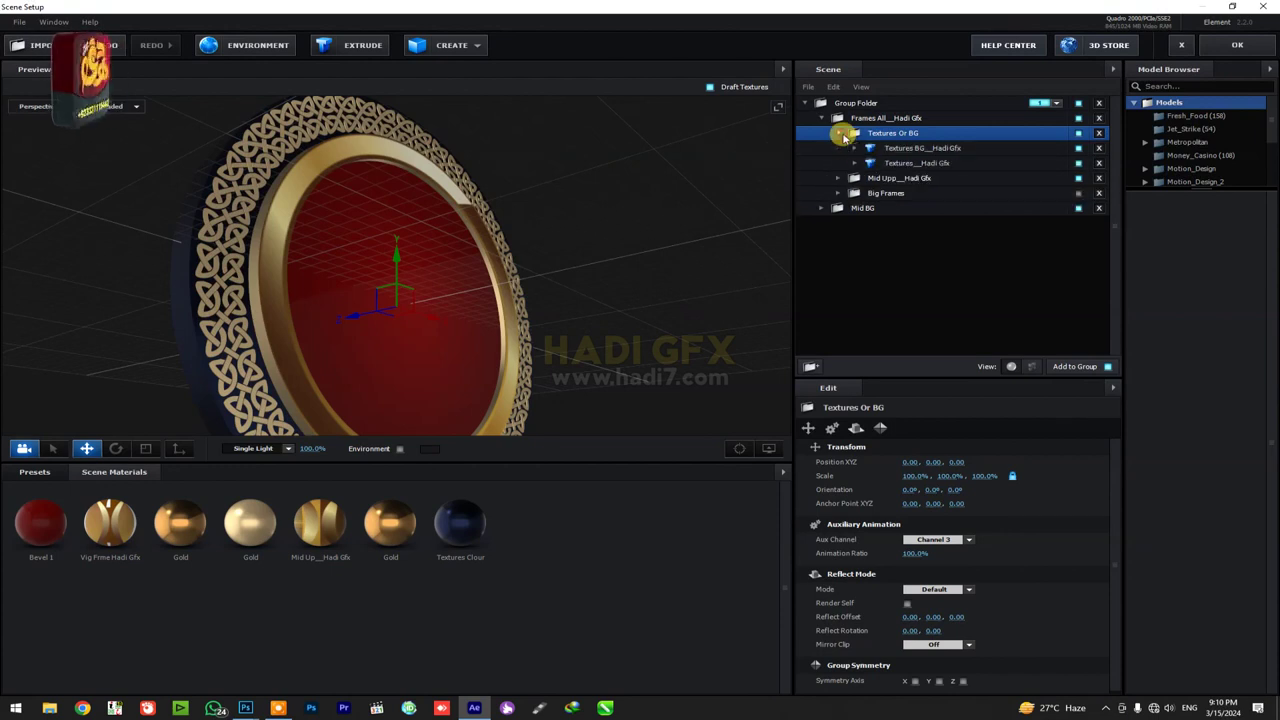
click(864, 148)
key(ctrl+d)
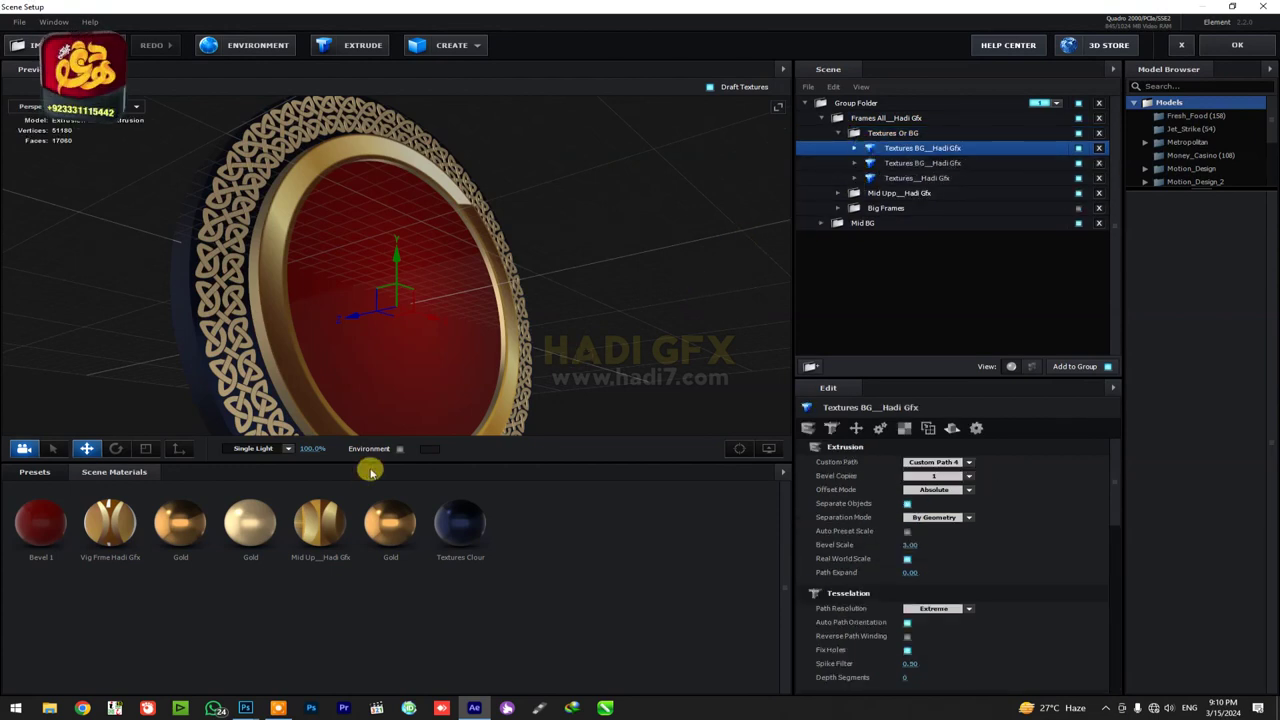
drag(268, 523, 858, 150)
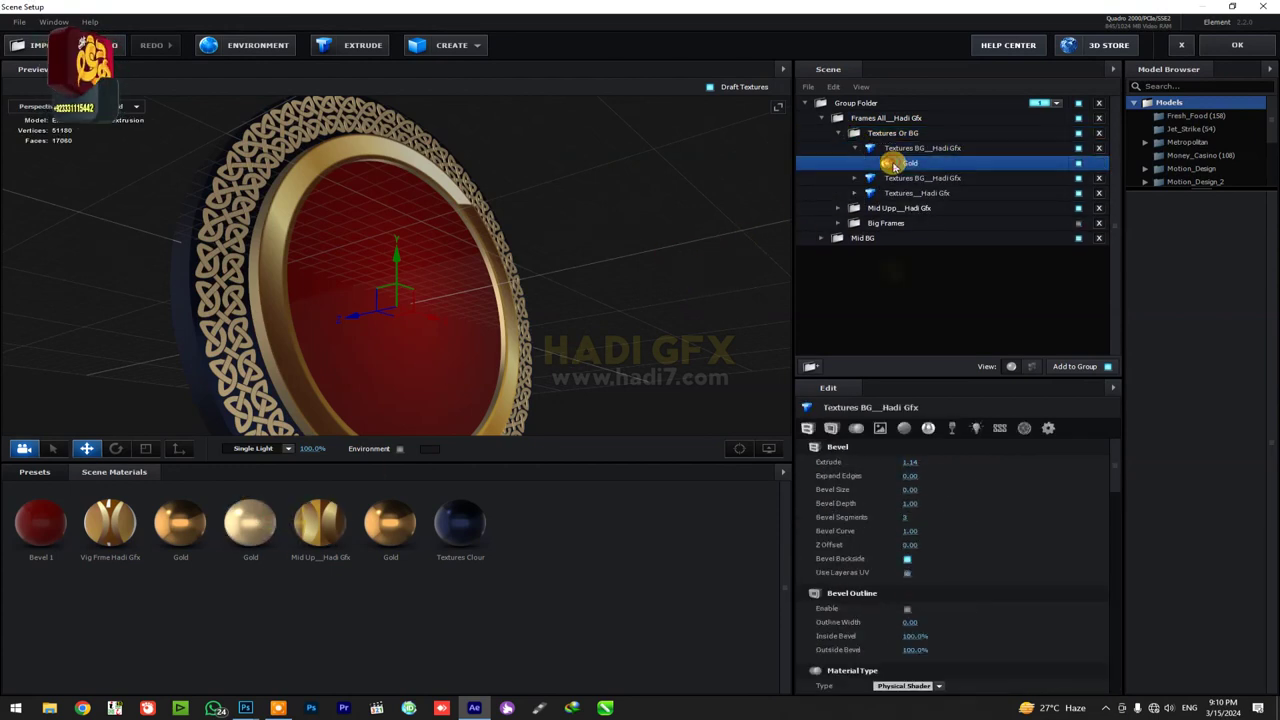
drag(903, 480, 905, 497)
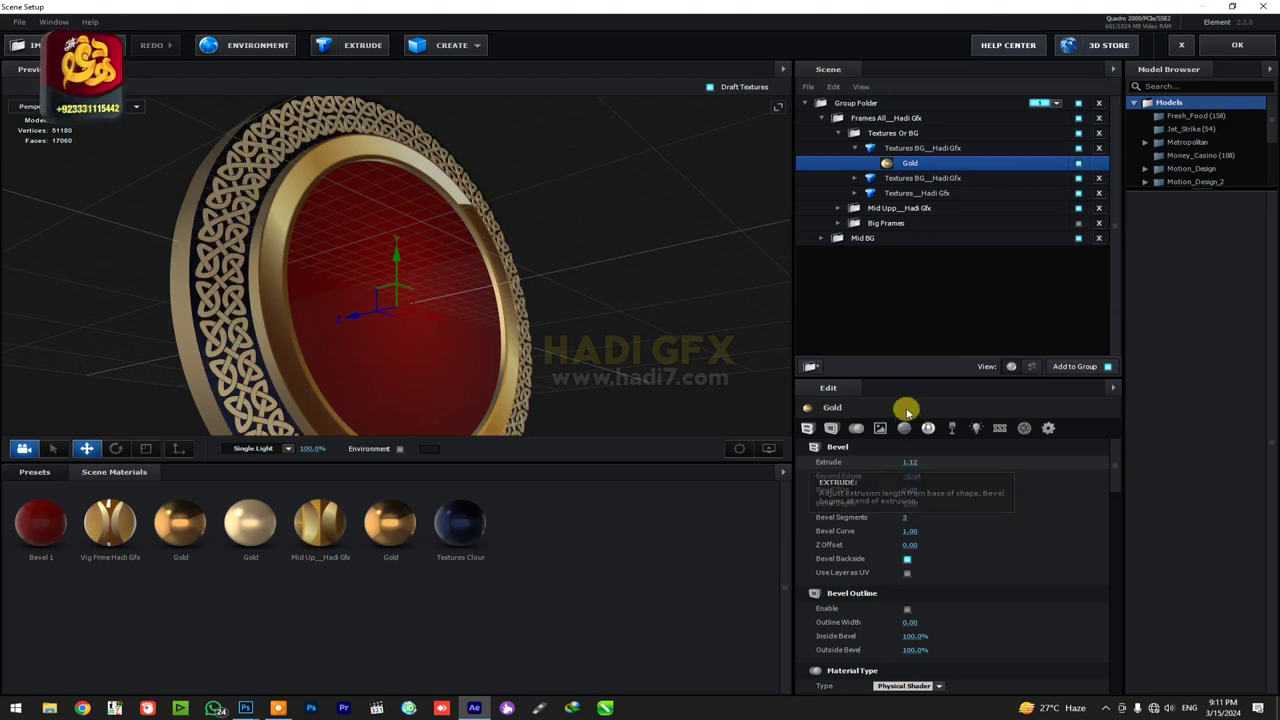
click(840, 133)
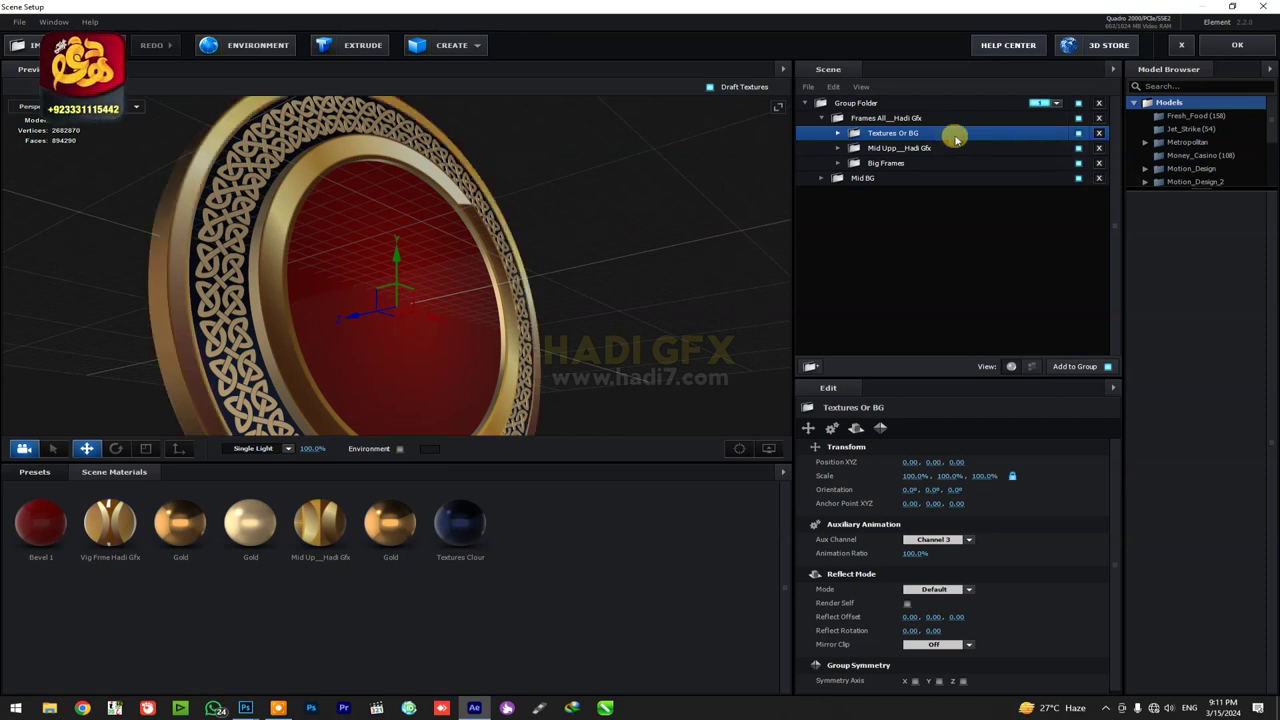
click(1237, 45)
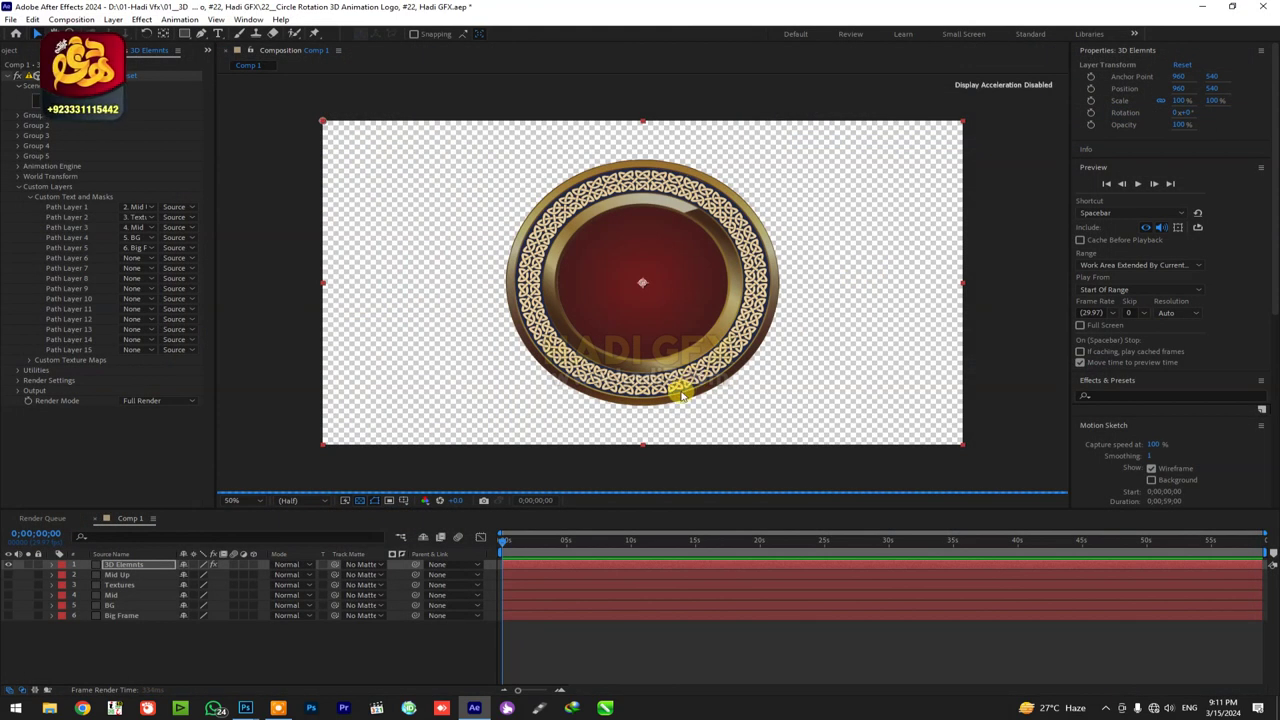
Save the project and reveal Group 1's aux Channel 1 rotation properties.
key(ctrl+s)
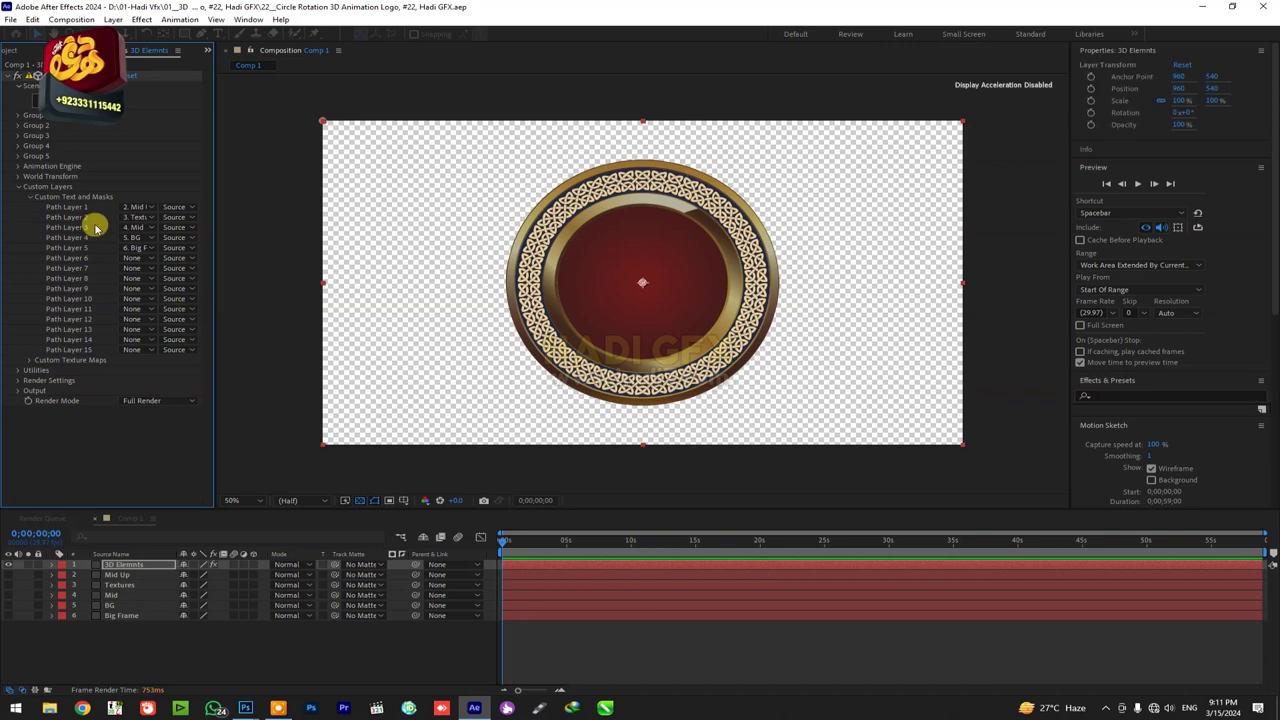
click(19, 117)
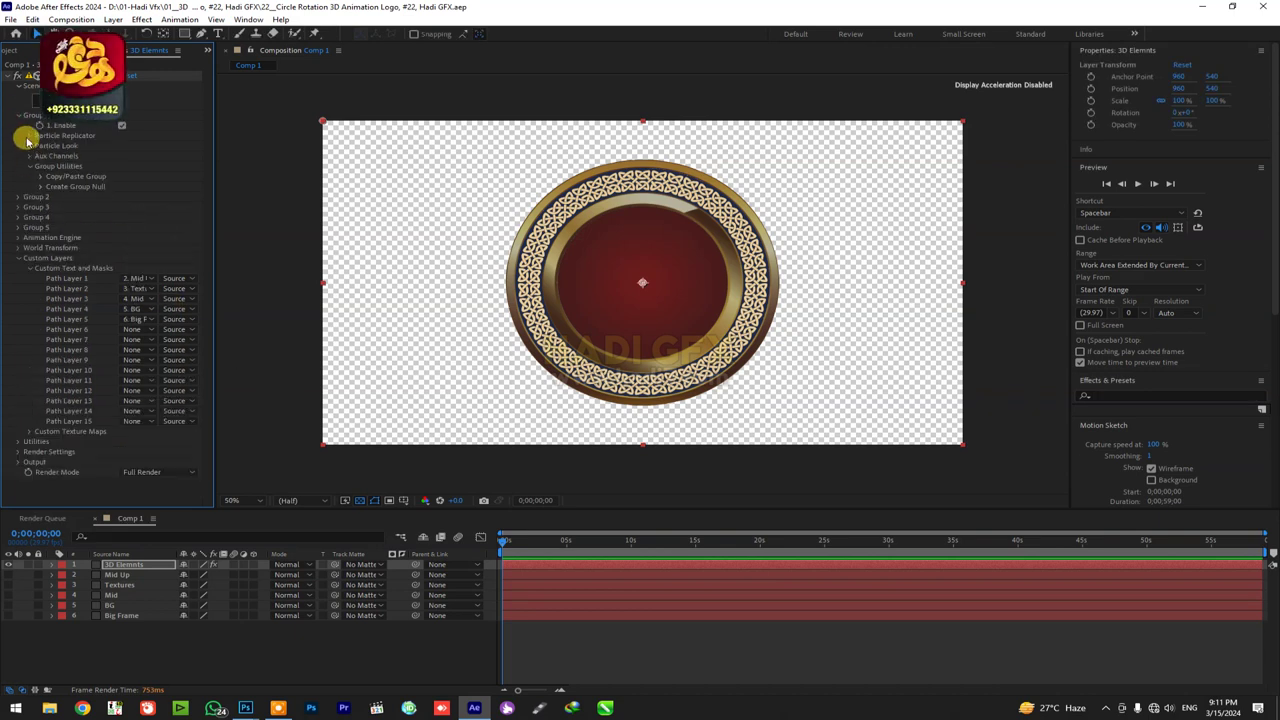
click(29, 137)
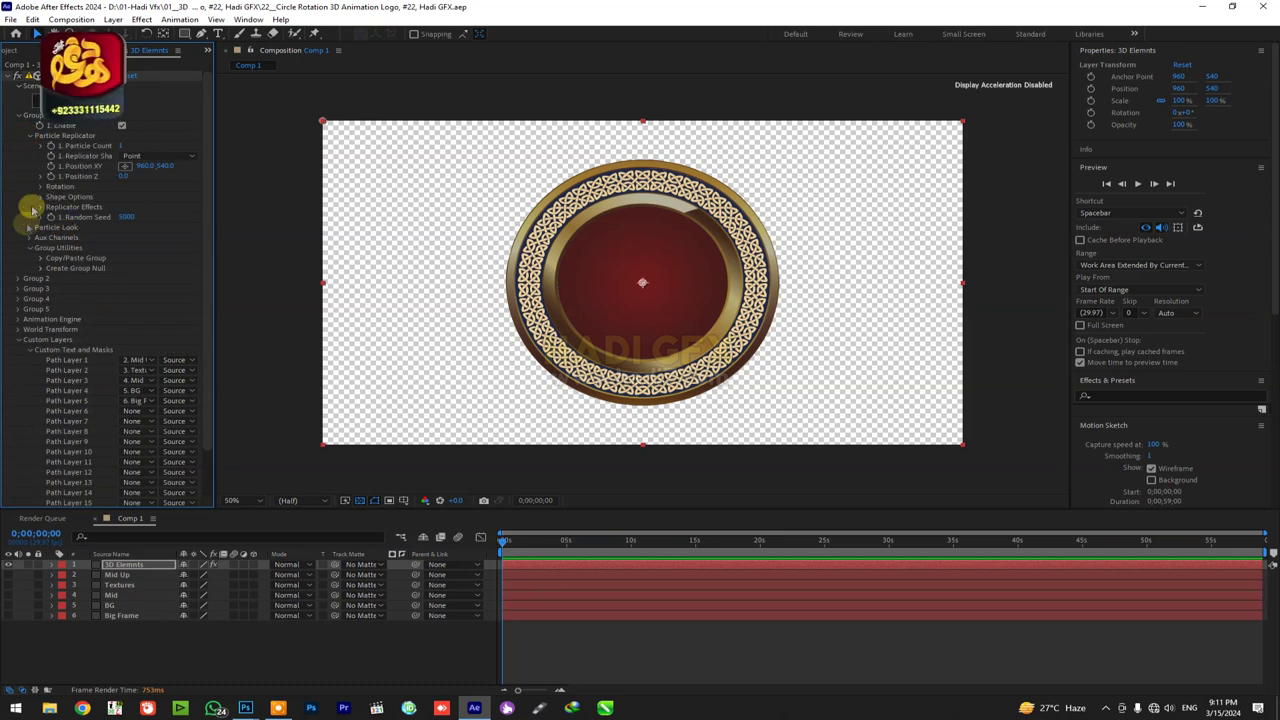
click(31, 237)
click(41, 247)
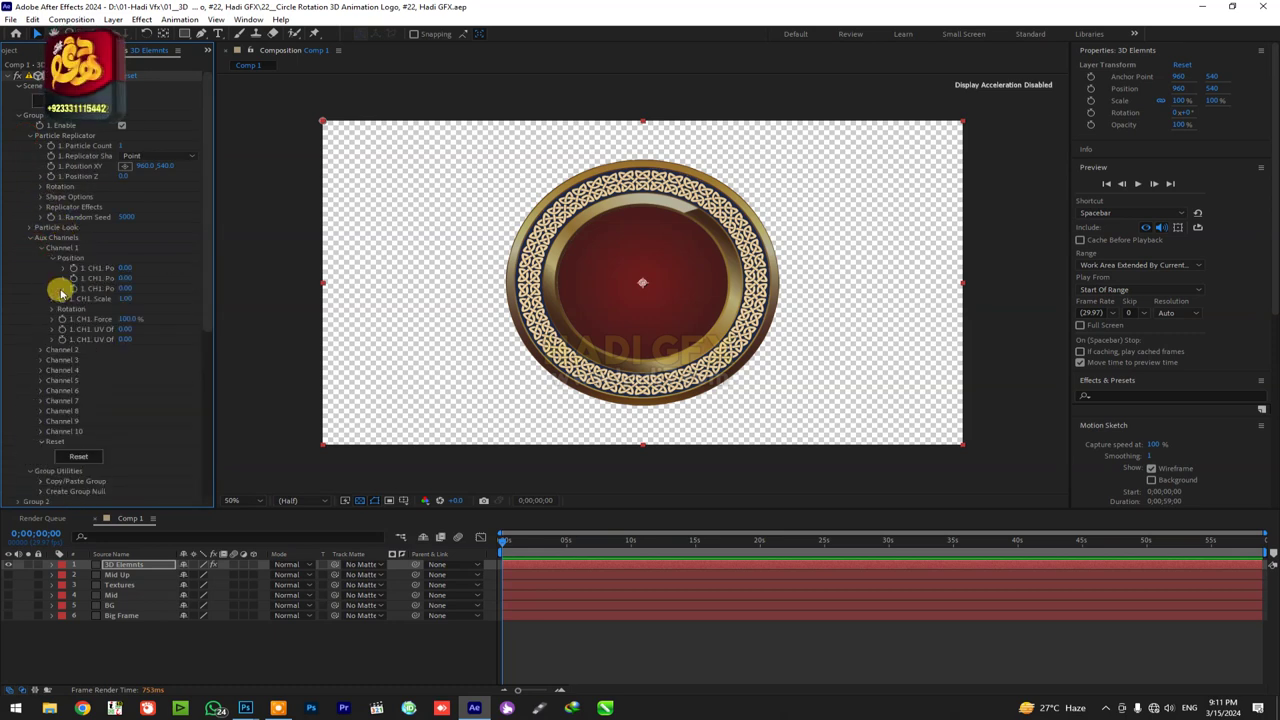
click(54, 309)
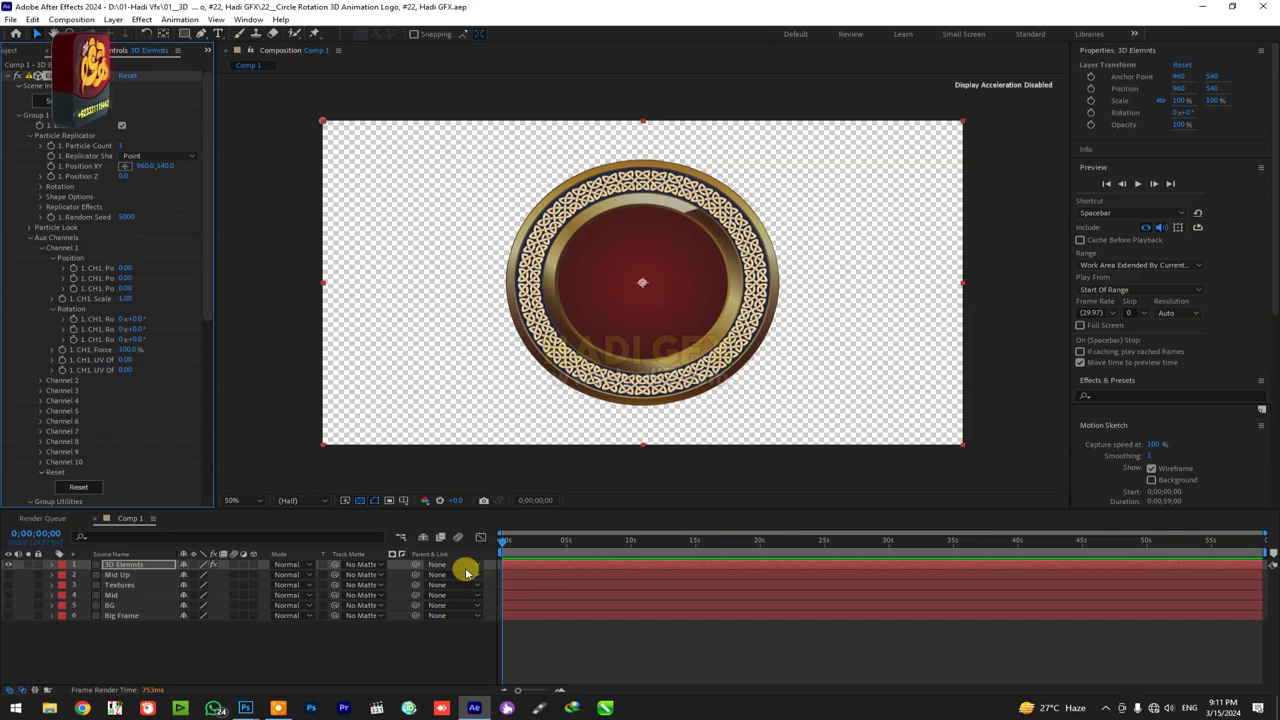
Set Channel 1's second rotation keyframe to 1x at 0;00;09;03.
click(519, 545)
drag(525, 545, 528, 545)
click(75, 335)
click(620, 535)
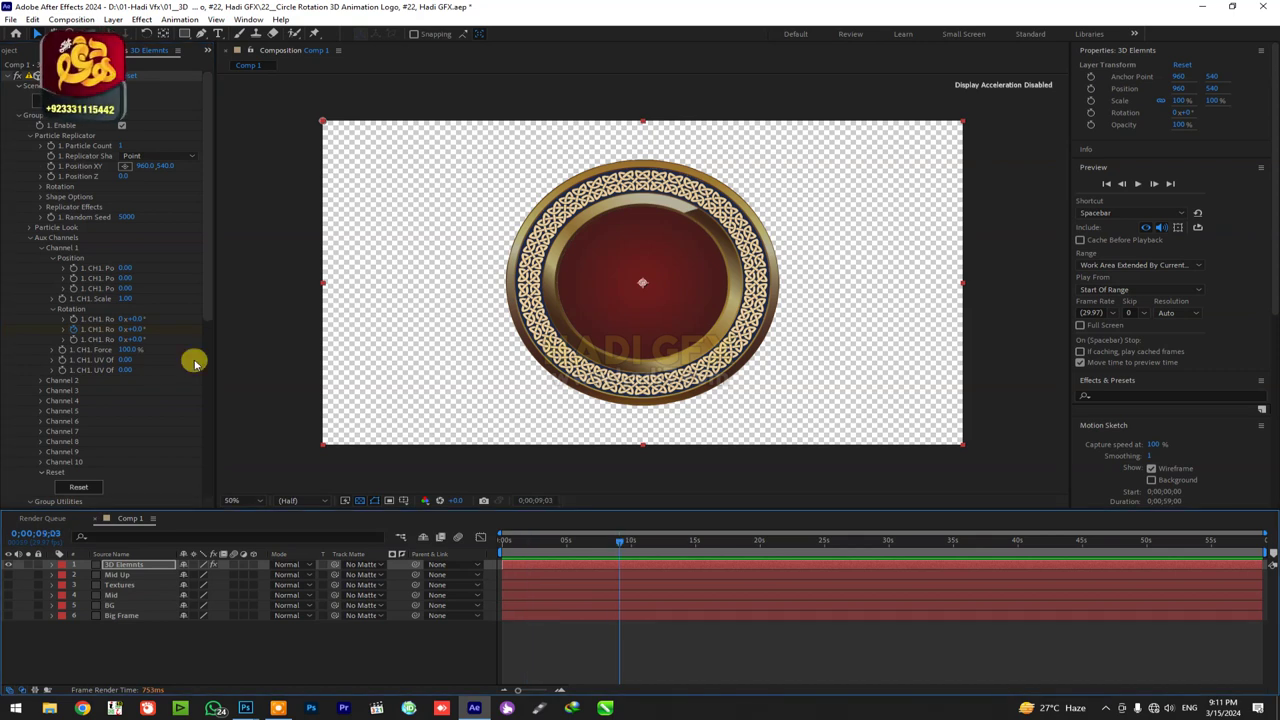
click(124, 329)
text(1)
click(150, 566)
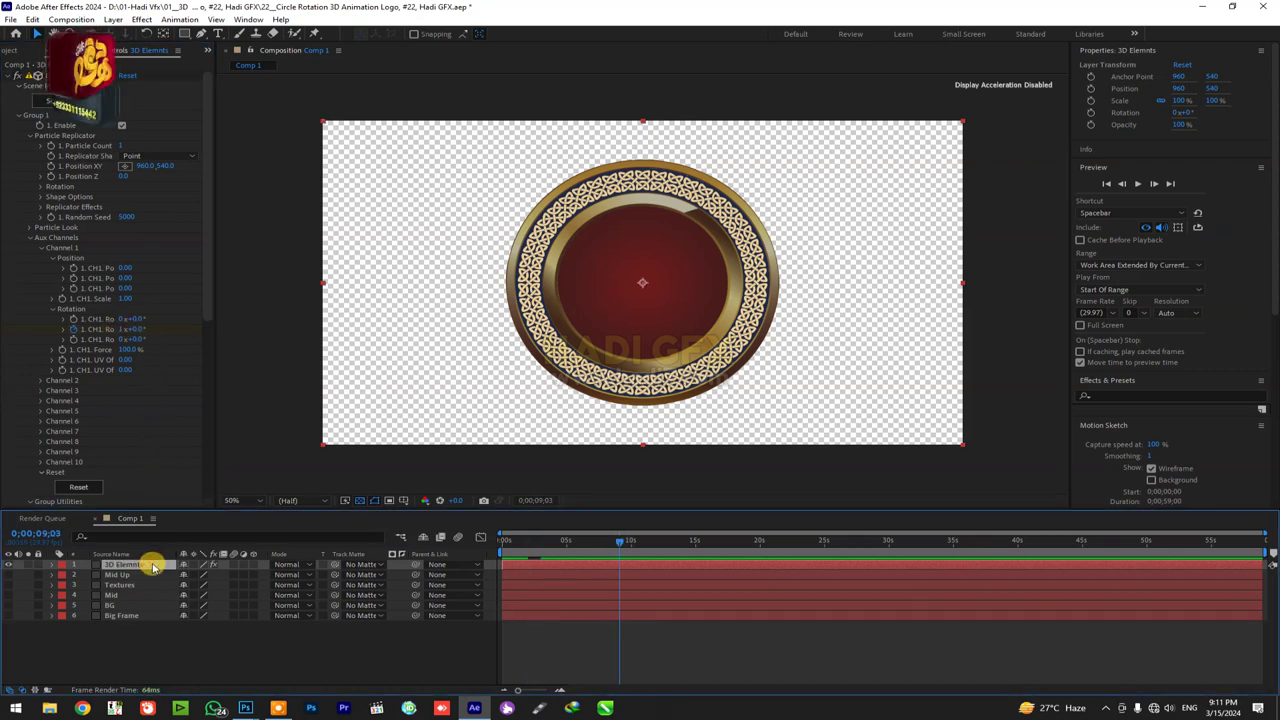
Scrub the timeline to preview the ring's spin, stopping at 0;00;06;03, then open Scene Setup.
key(u)
drag(530, 543, 528, 545)
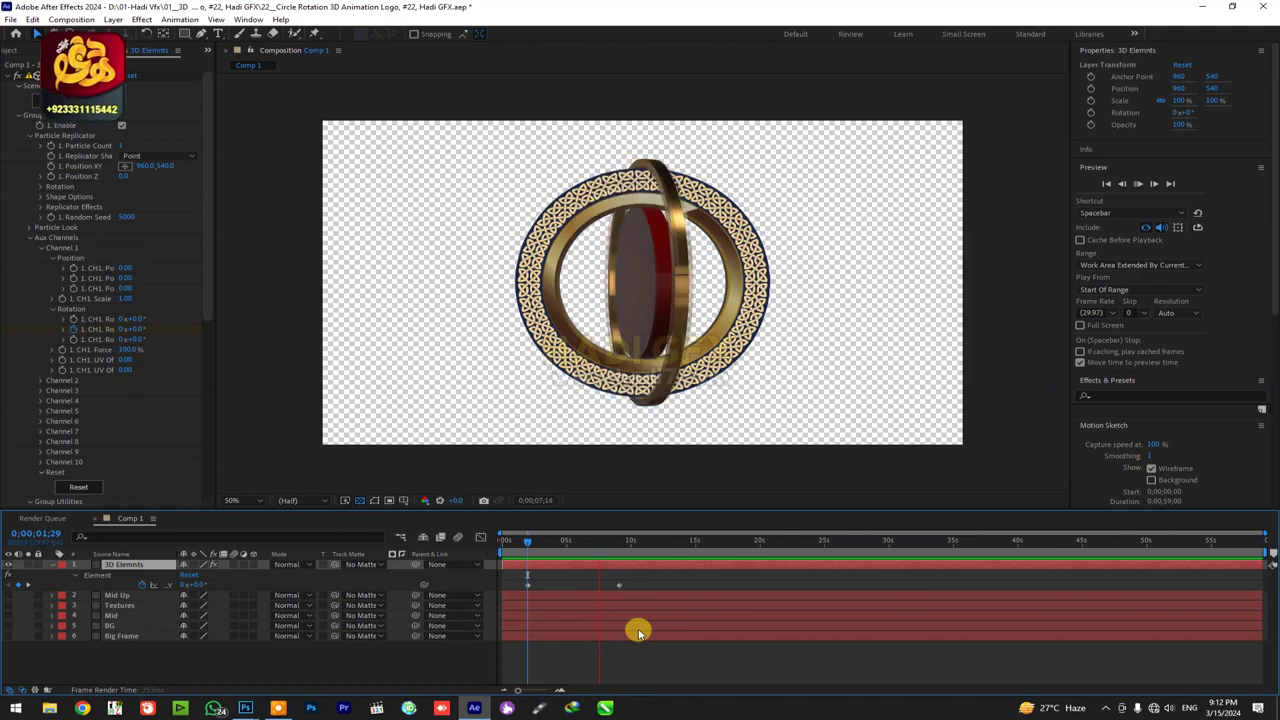
click(586, 541)
drag(586, 541, 580, 541)
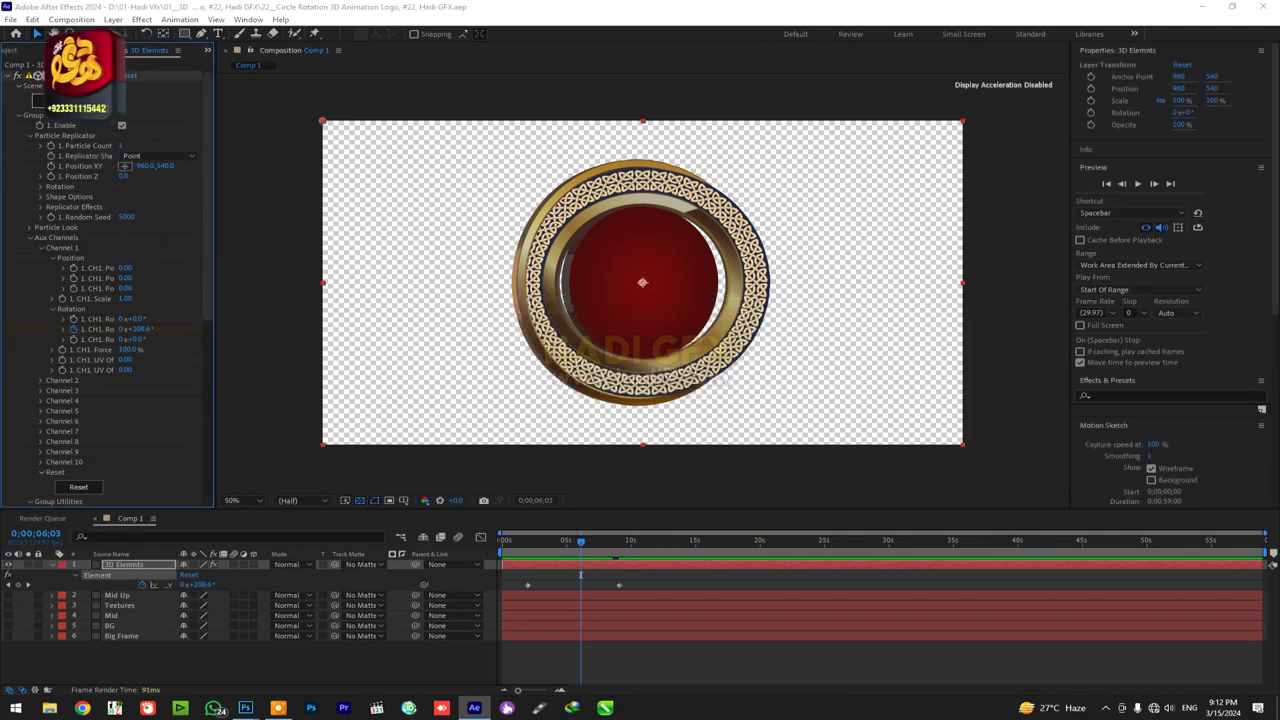
click(70, 100)
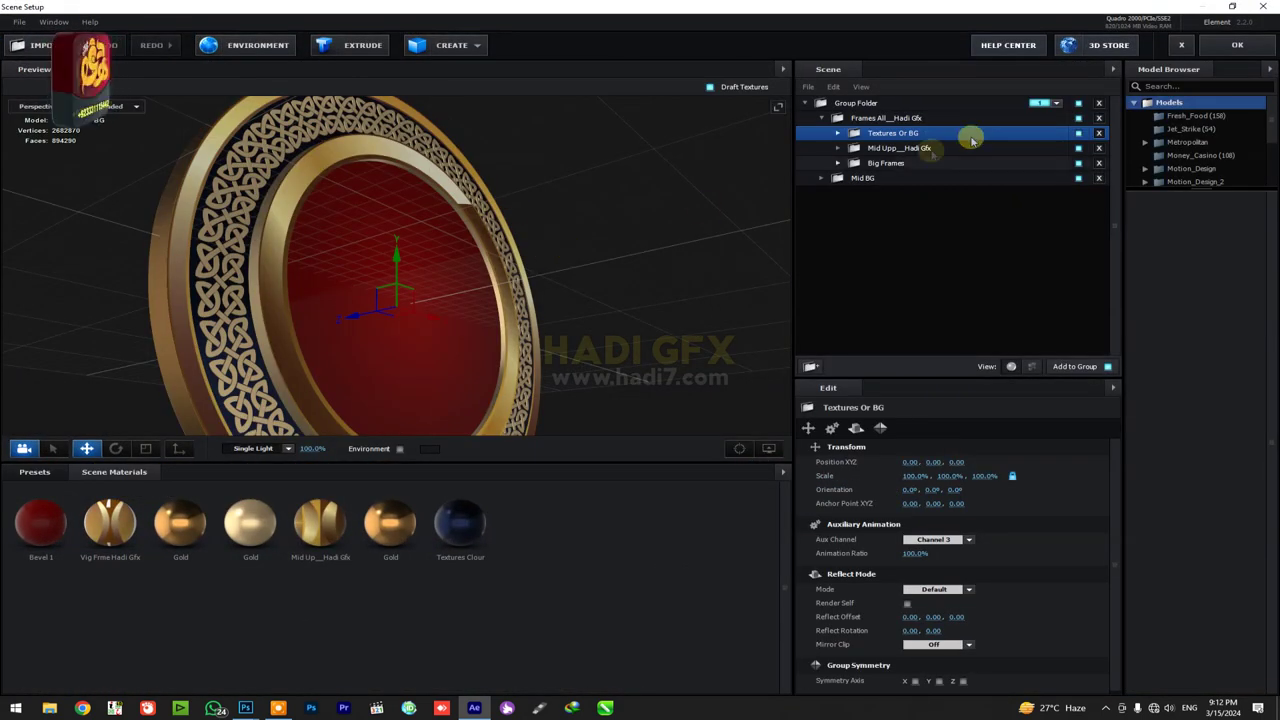
Hide Frames All and create a folder named 'Mid BG__Hadi Gfx' under Mid BG.
click(820, 118)
click(1078, 118)
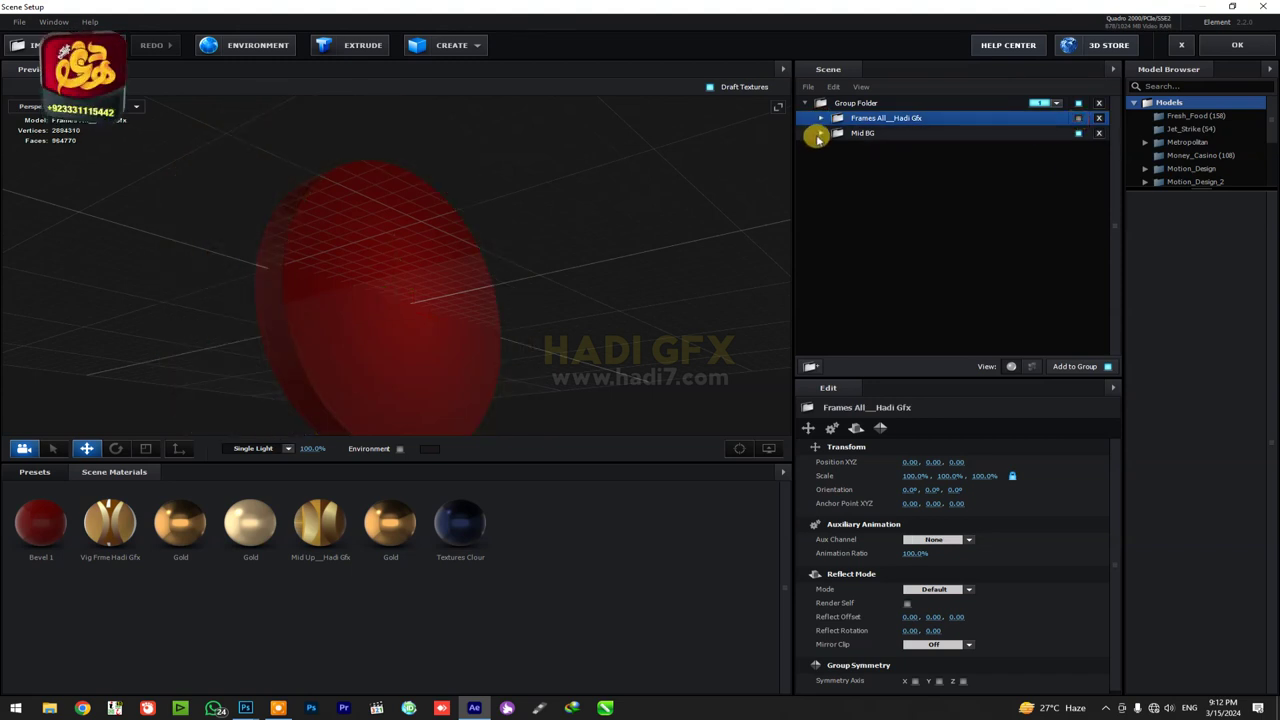
click(821, 133)
click(845, 149)
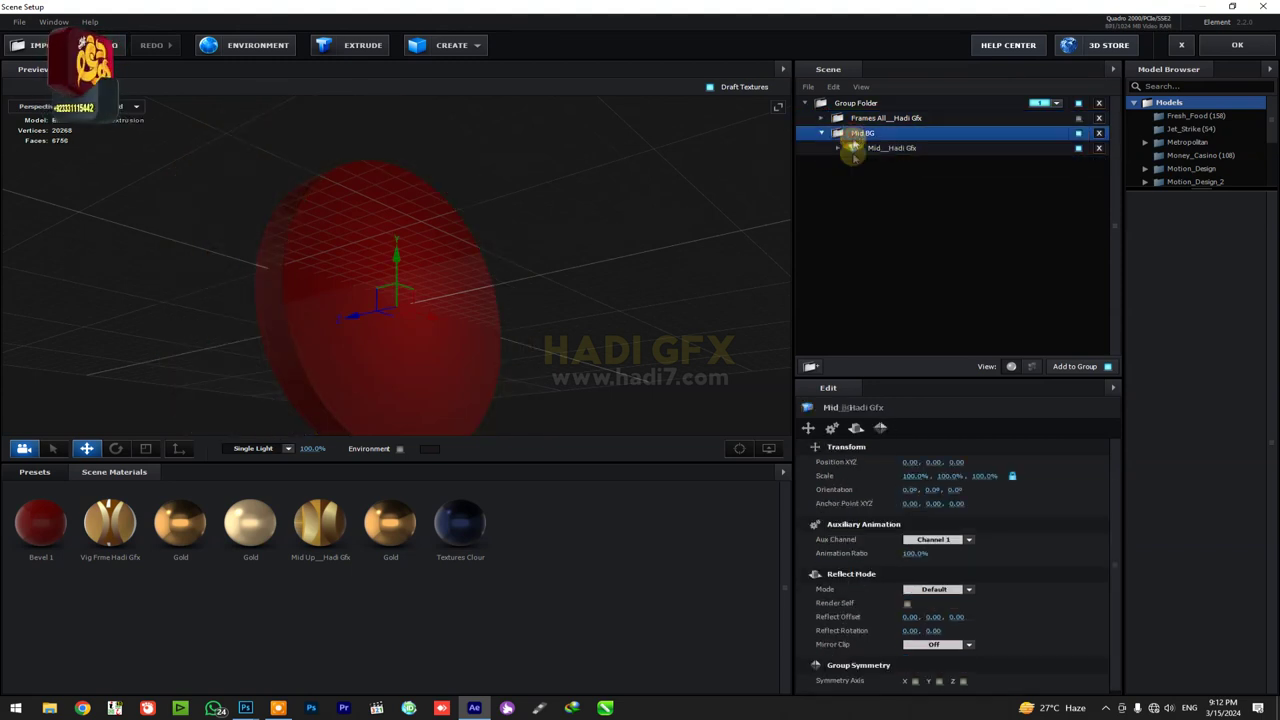
click(813, 365)
double_click(873, 152)
text(Mid BG__Hadi Gfx)
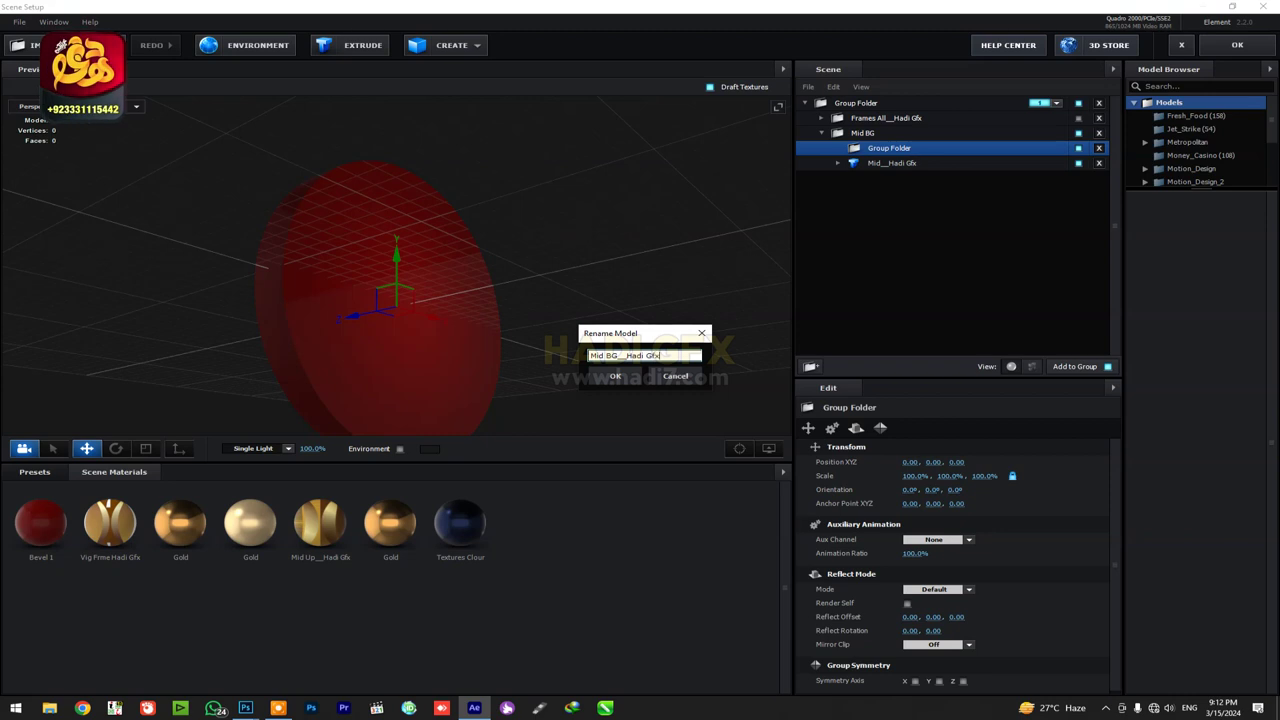
key(Return)
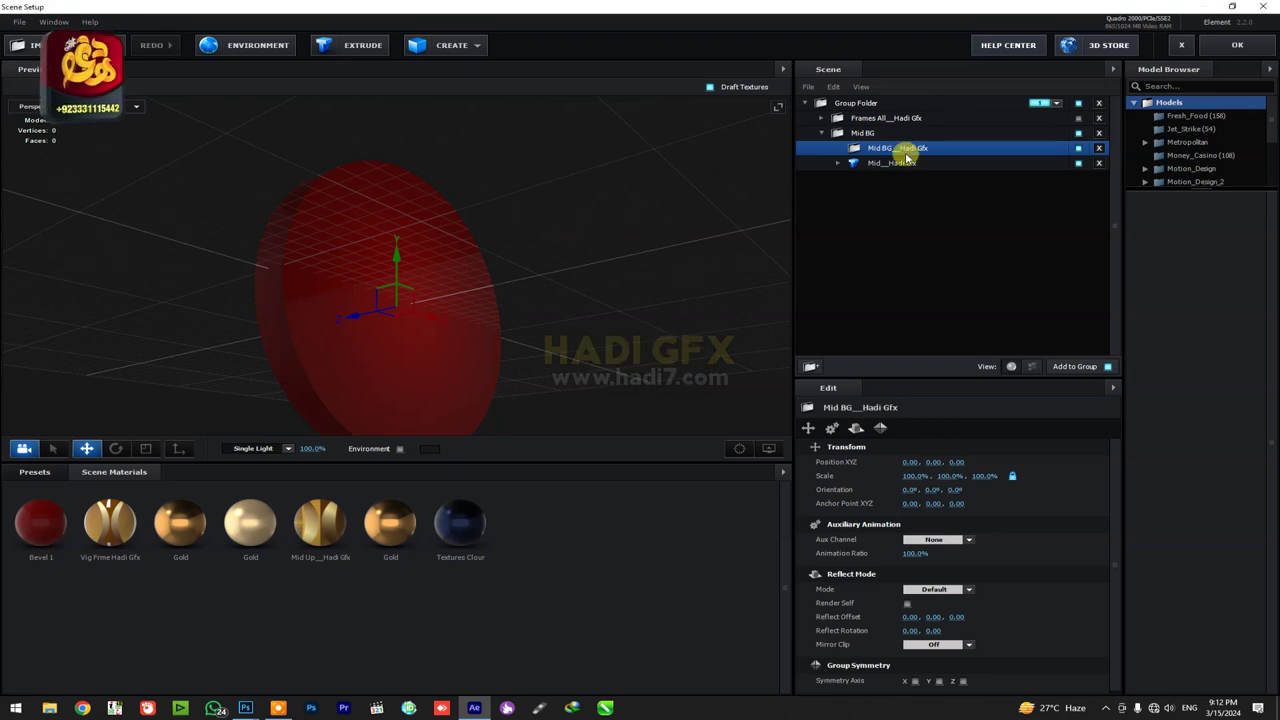
Move Mid into the new folder, duplicate it, and give one copy Gold with 1.63 extrusion.
drag(901, 162, 902, 154)
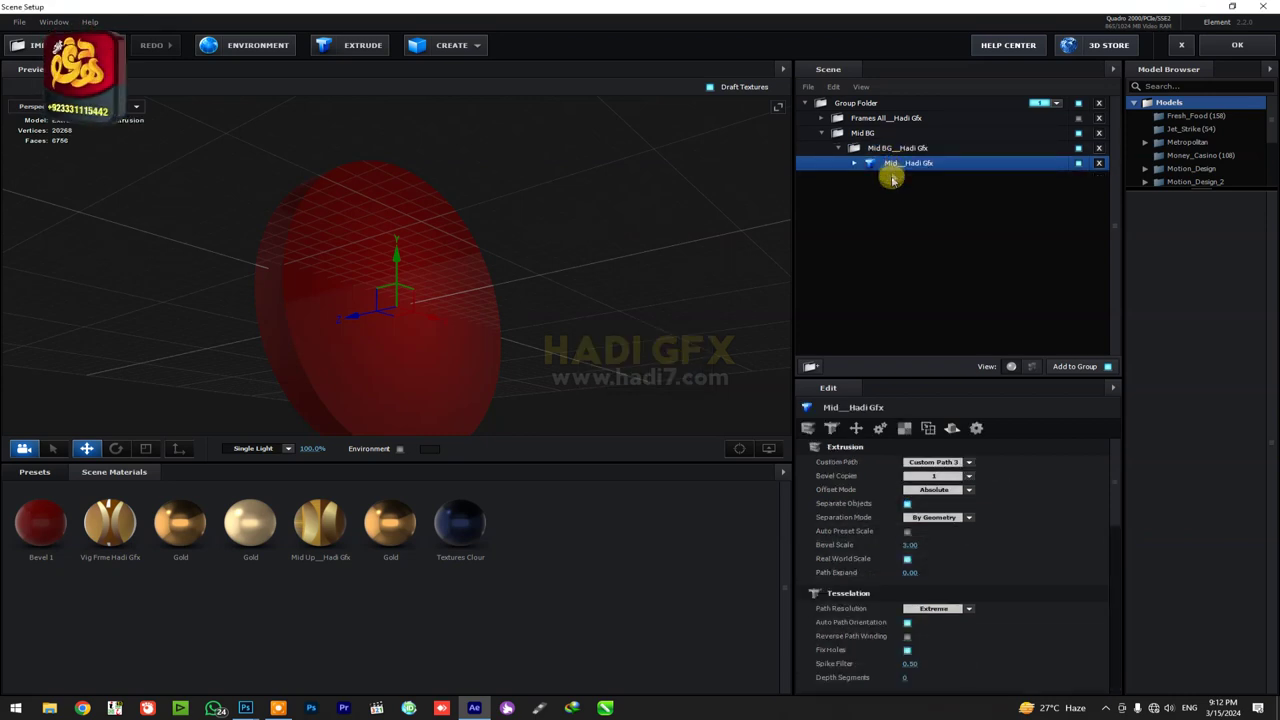
key(ctrl+d)
click(267, 541)
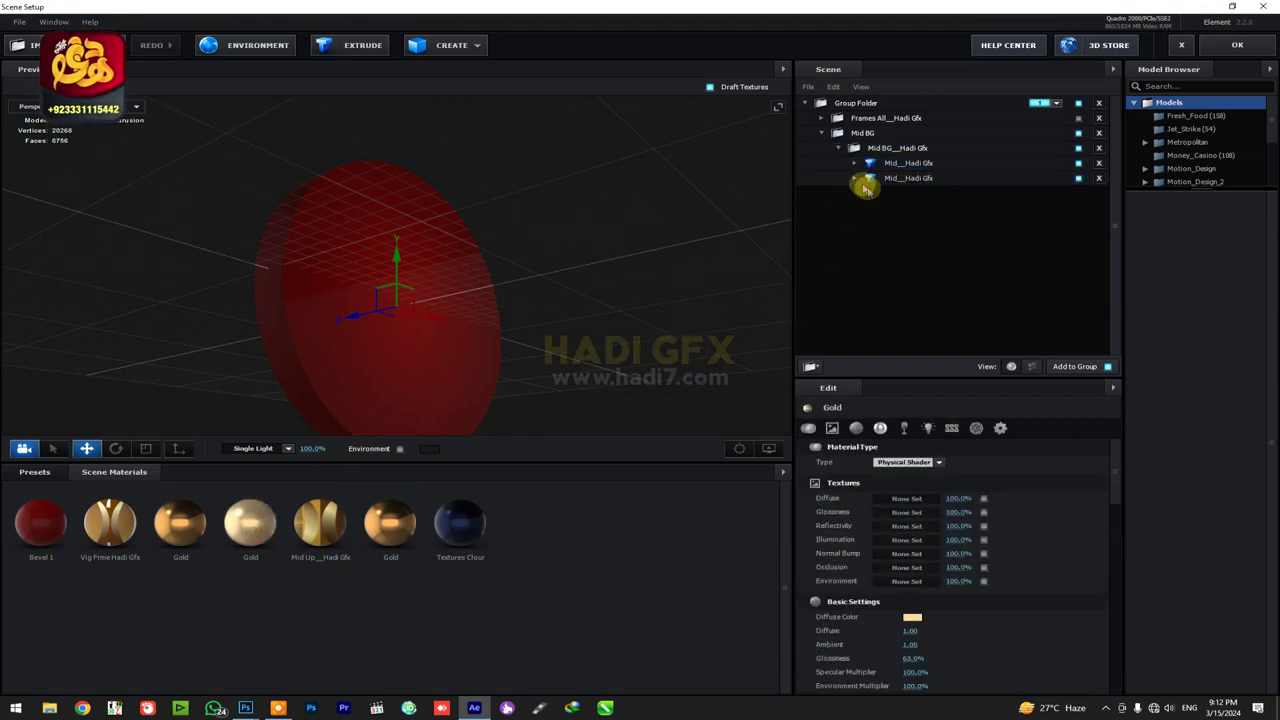
drag(866, 188, 870, 171)
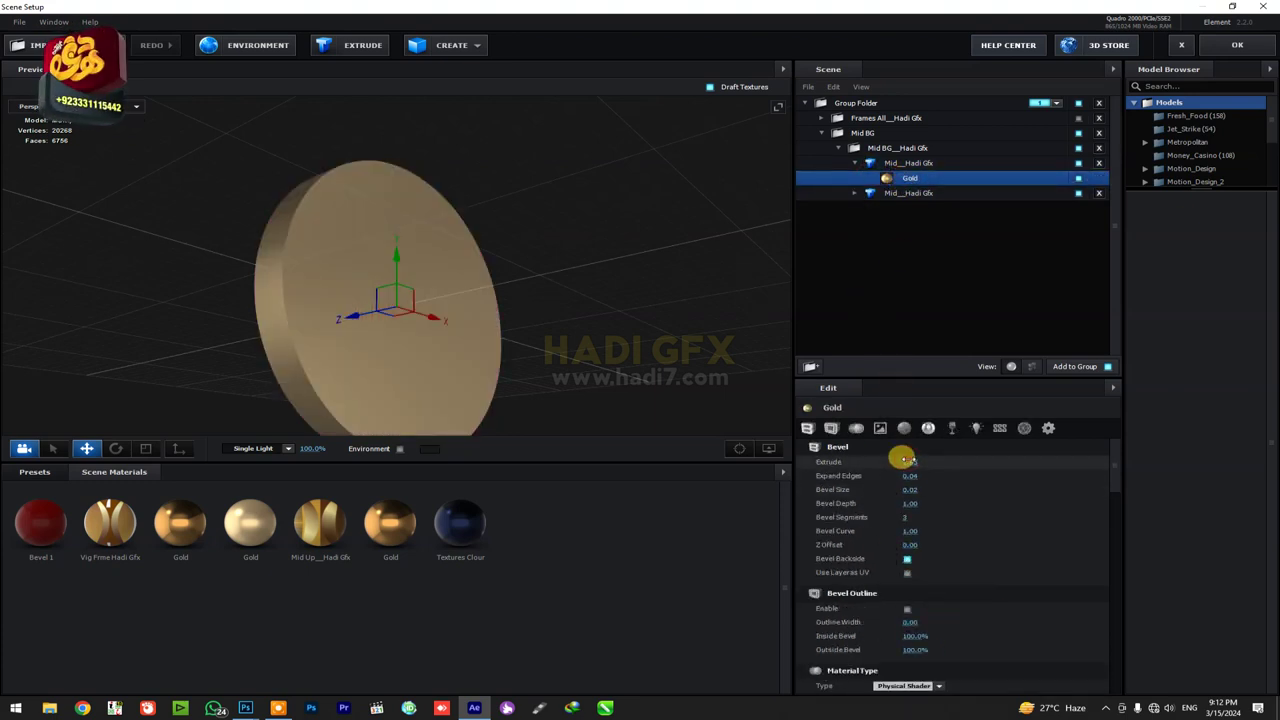
drag(905, 459, 902, 458)
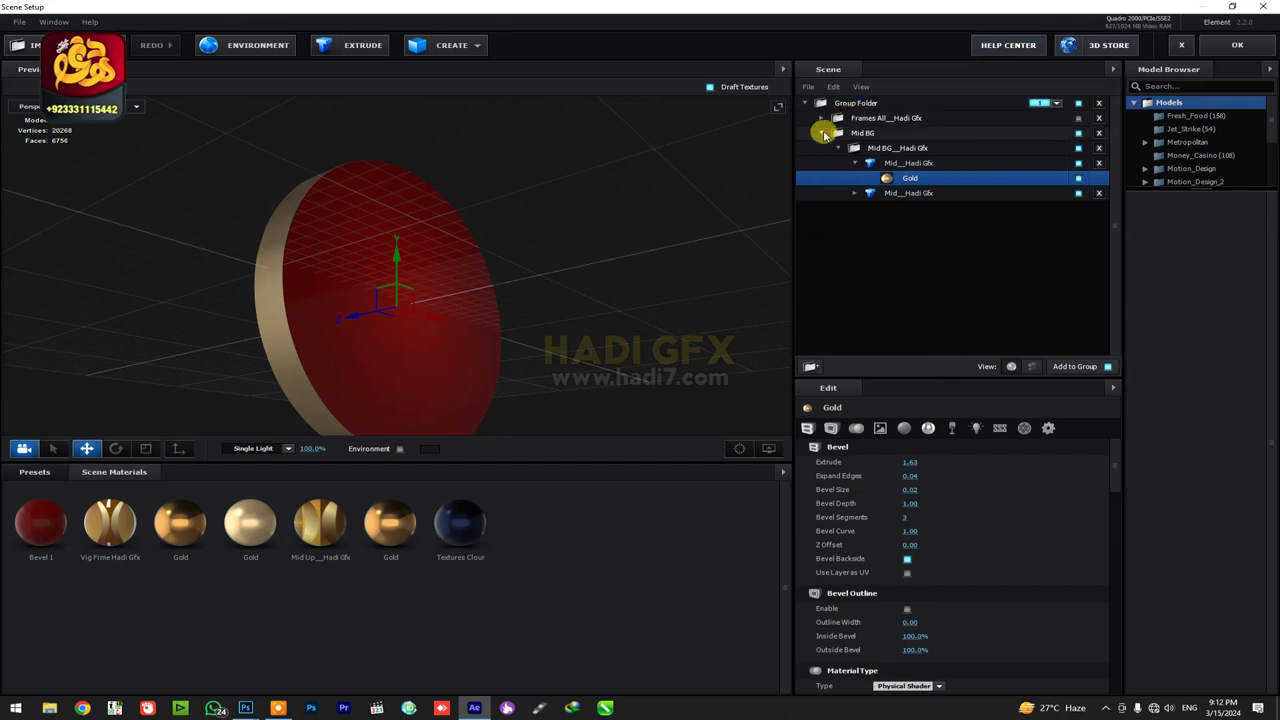
click(822, 133)
click(1018, 127)
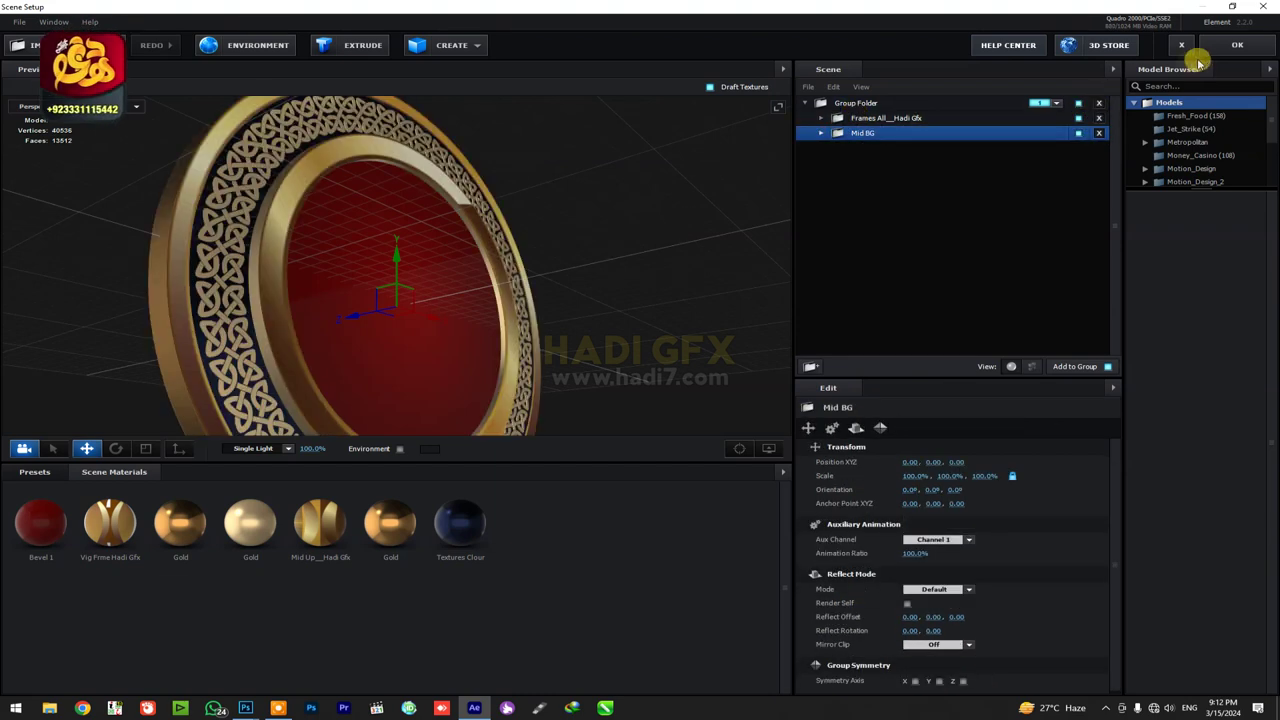
click(1237, 45)
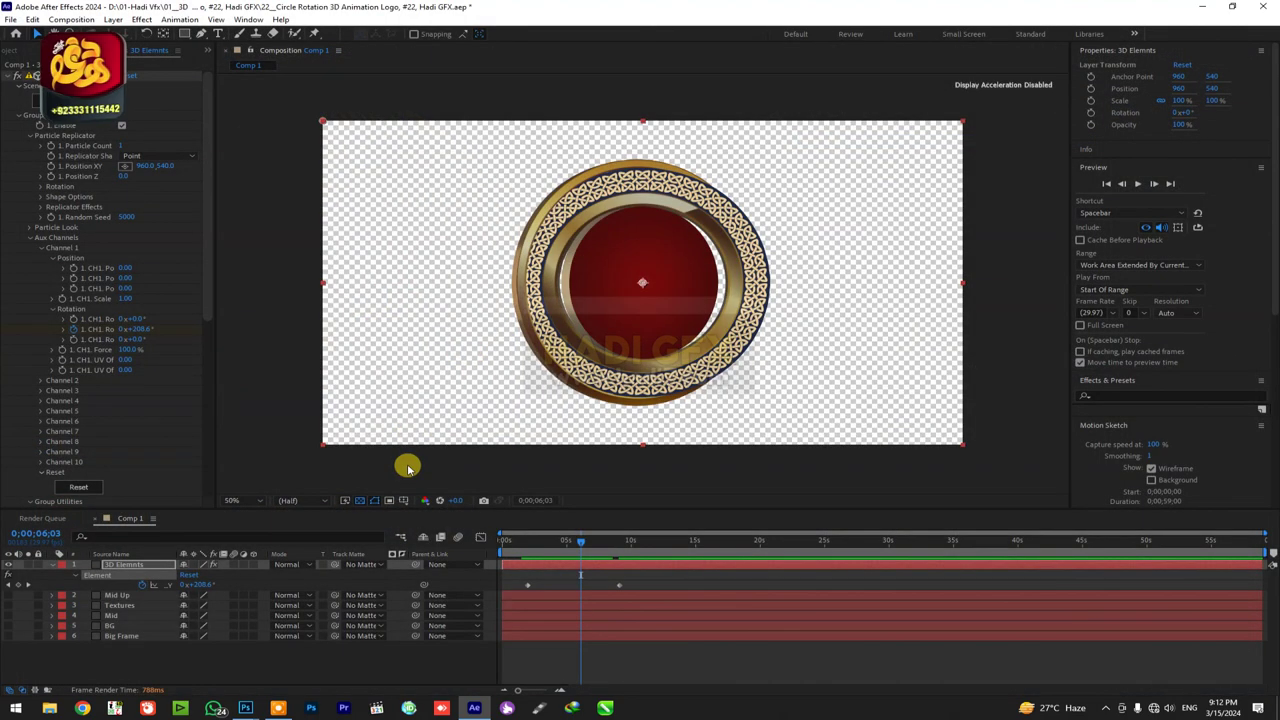
Expand aux Channel 2's properties and move the time indicator to around two seconds.
click(521, 546)
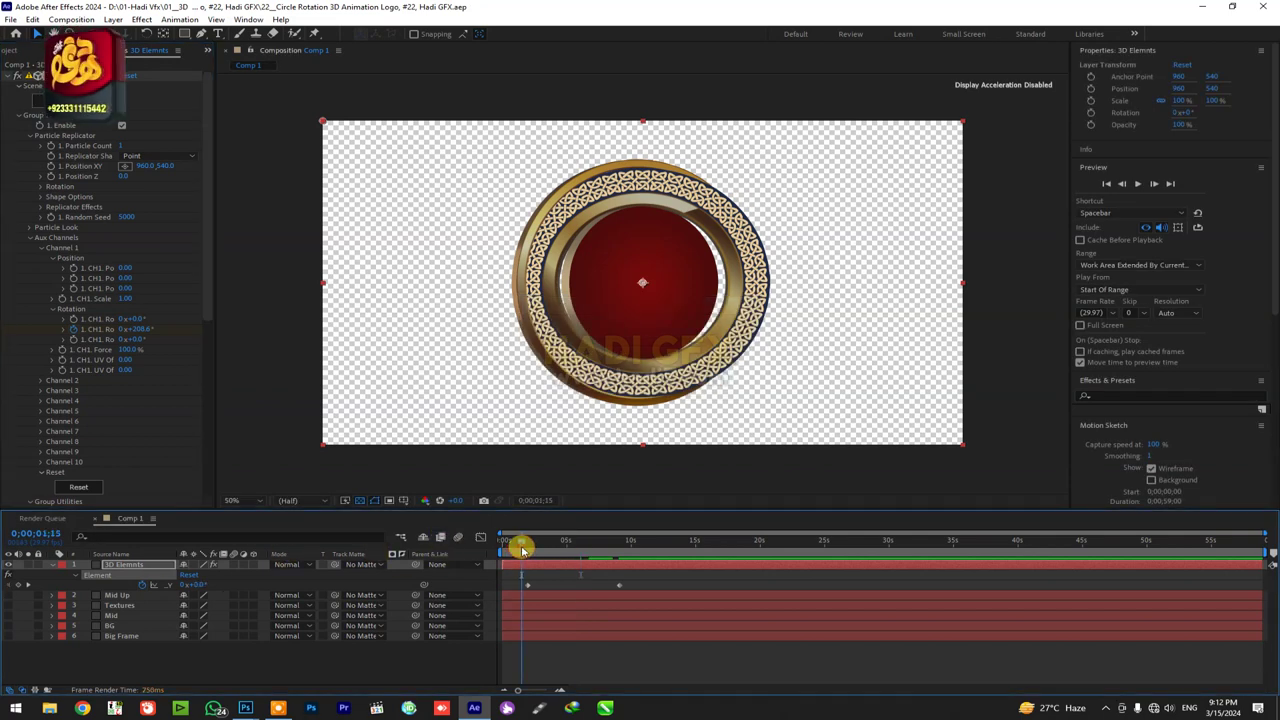
click(40, 382)
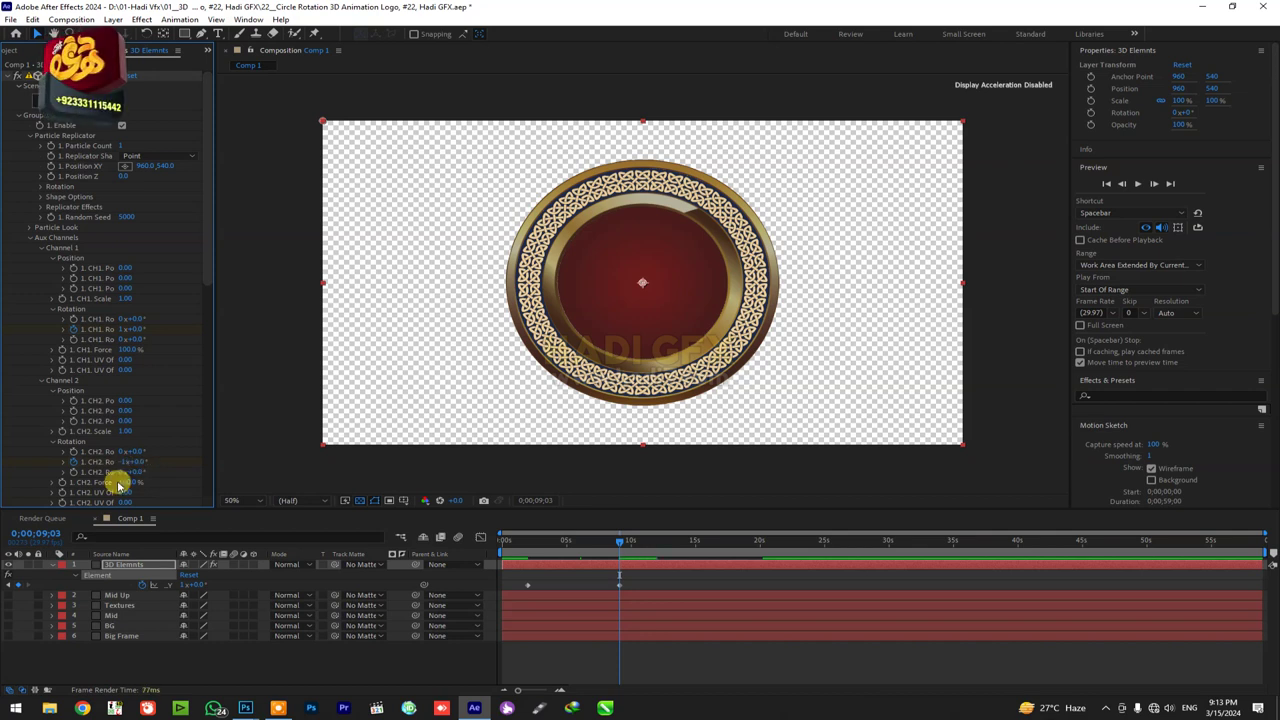
click(530, 546)
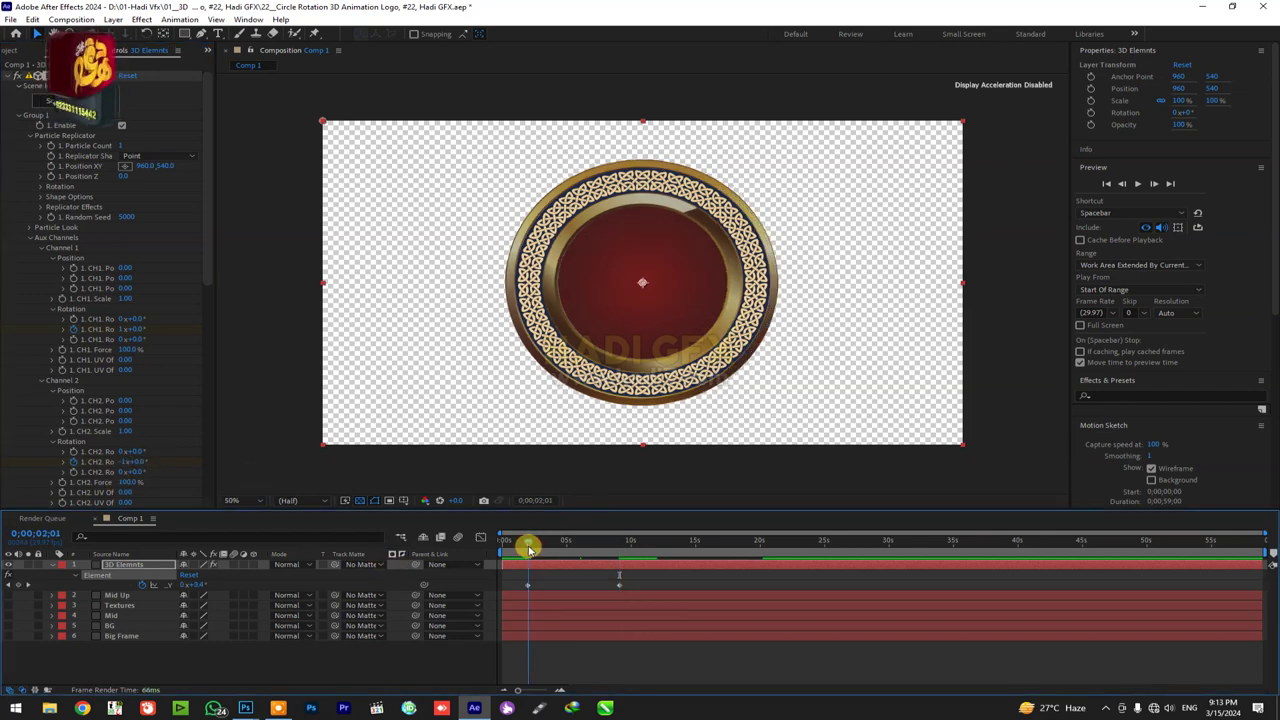
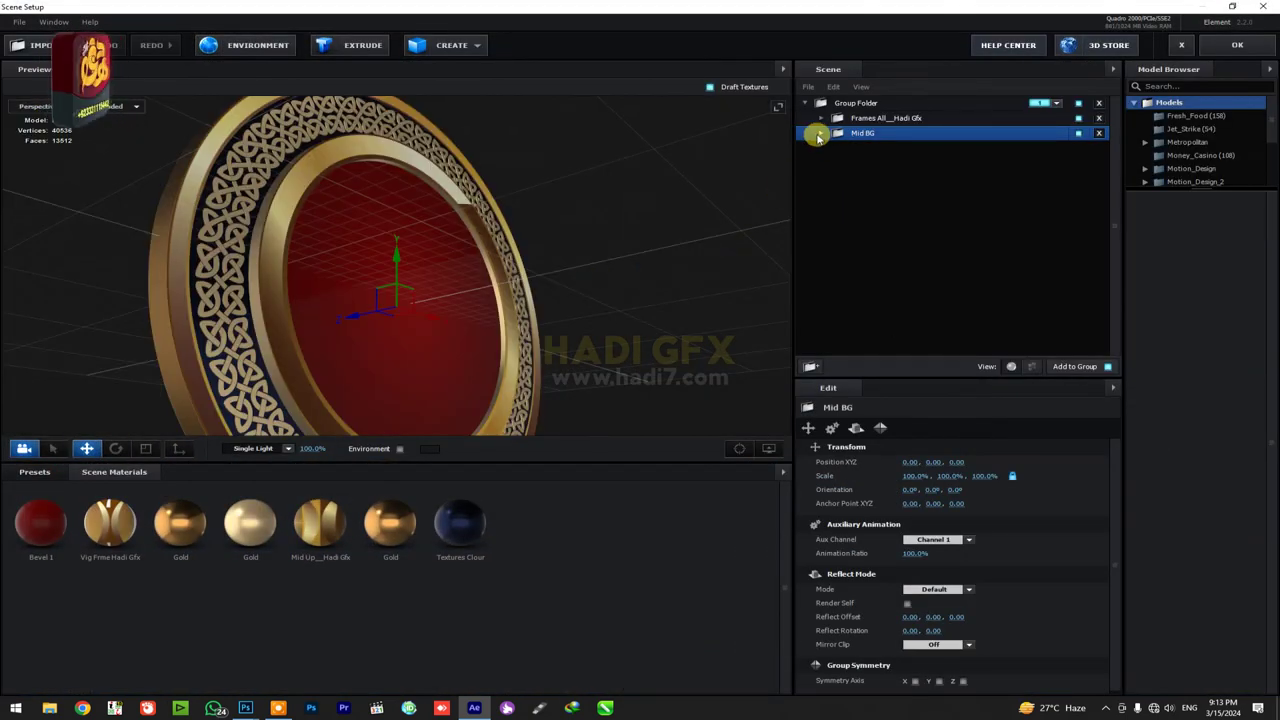
Expand Frames All > Mid Upp and open the second Mid Up model's contents.
click(820, 133)
click(838, 148)
click(821, 133)
click(821, 118)
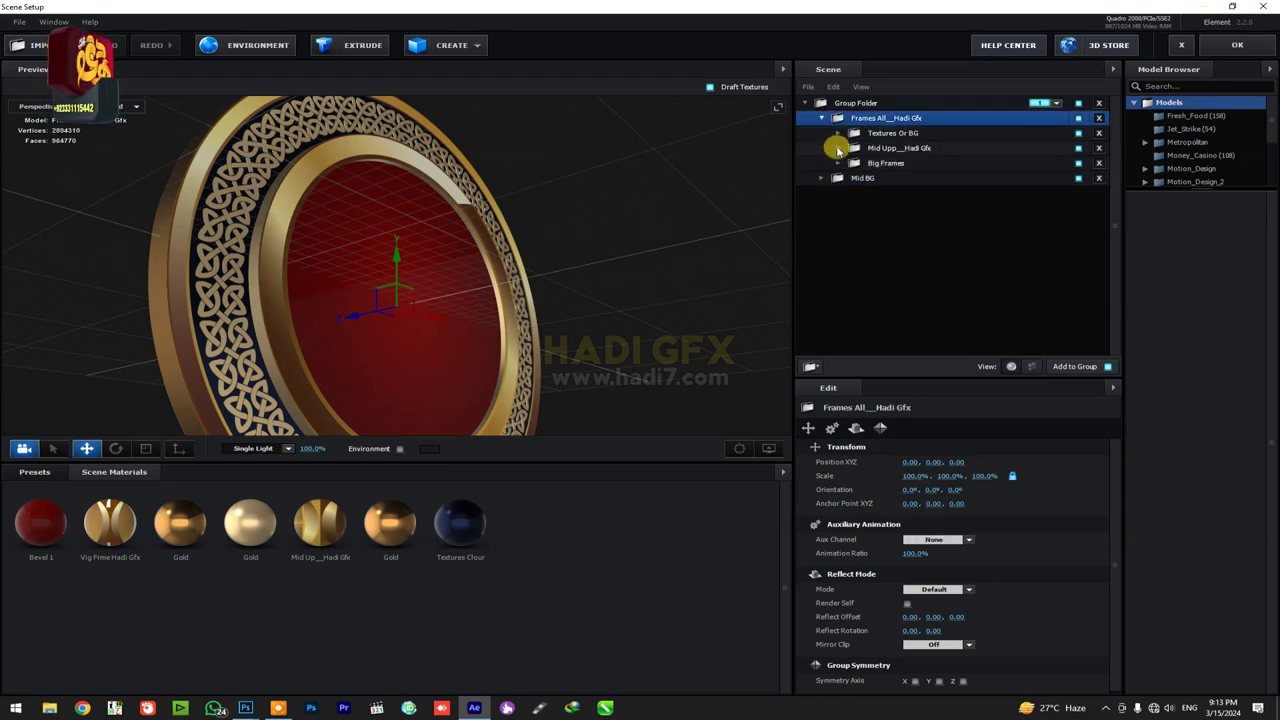
click(838, 148)
click(855, 163)
double_click(880, 195)
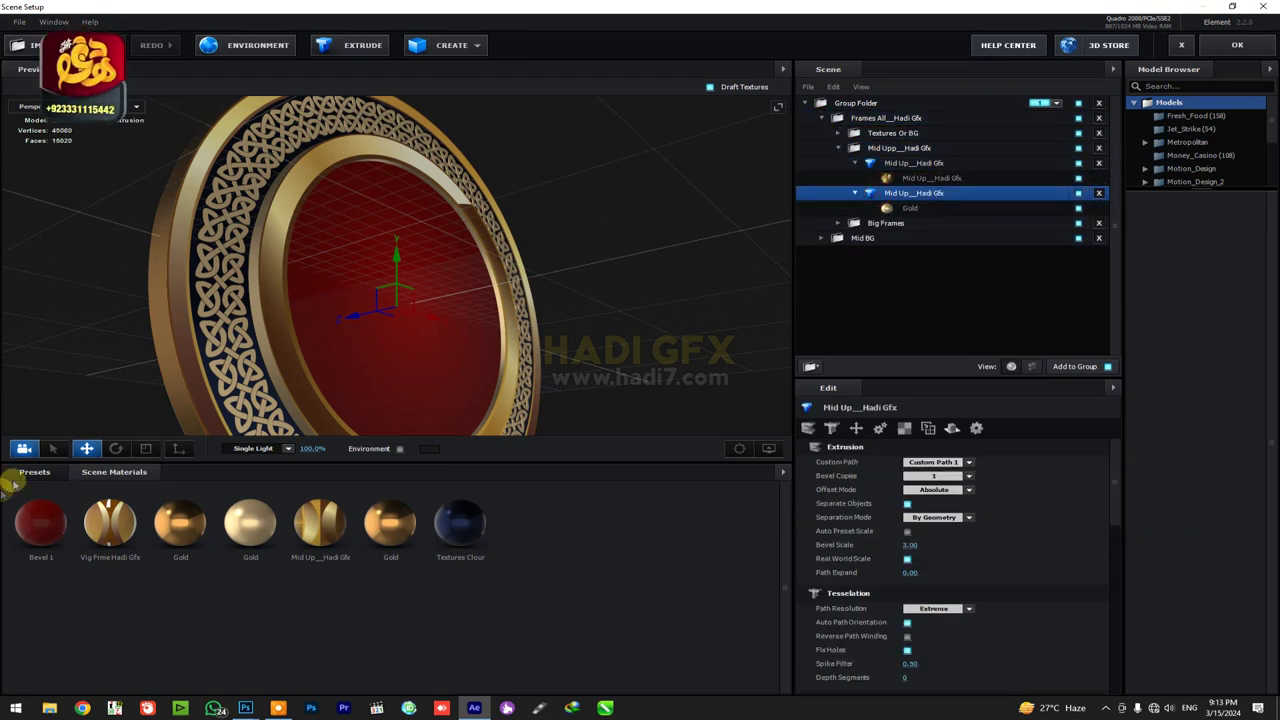
Browse the Physical material presets and select the inner ring's Gold material.
click(34, 472)
click(80, 580)
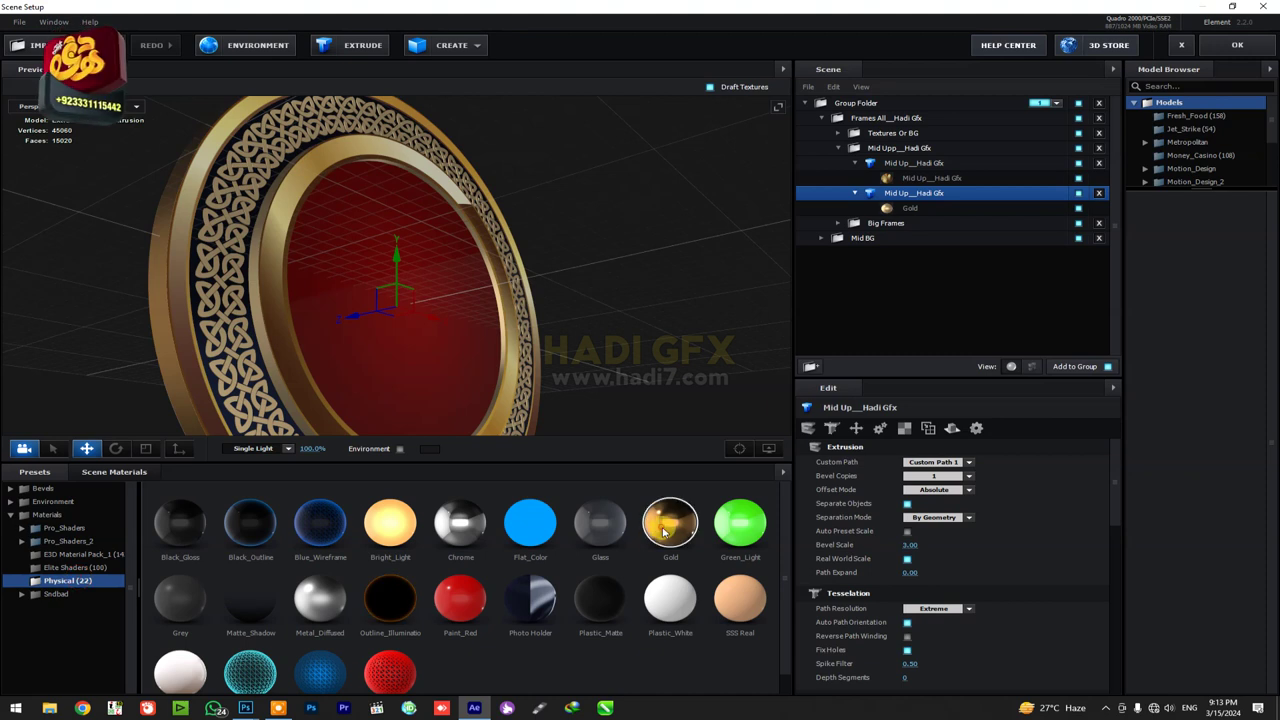
click(910, 208)
scroll(946, 535, down, 5)
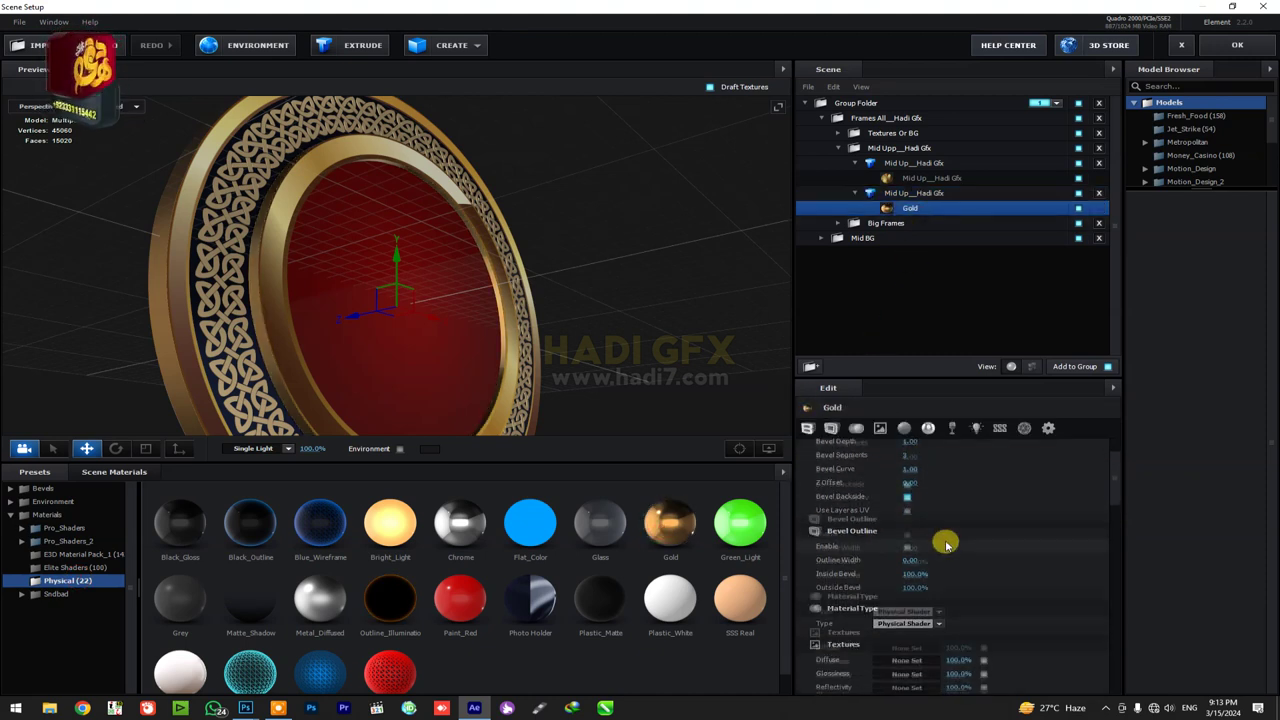
scroll(946, 543, up, 2)
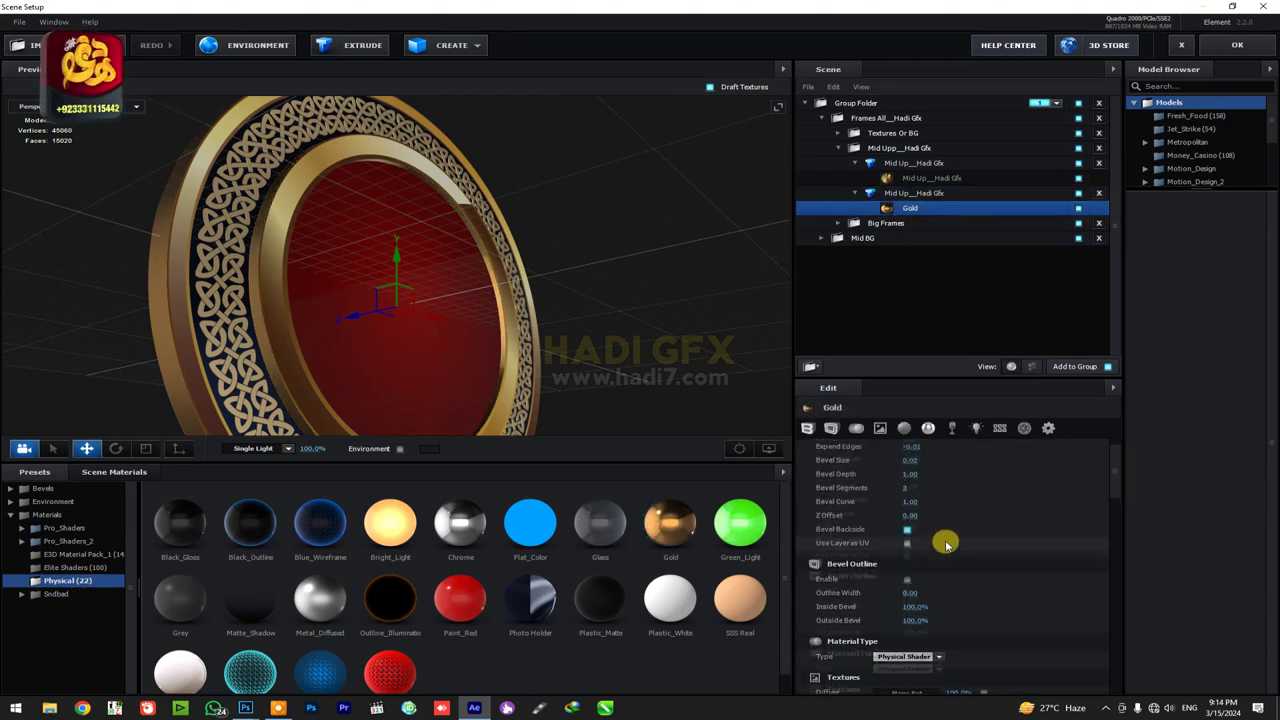
scroll(944, 540, down, 8)
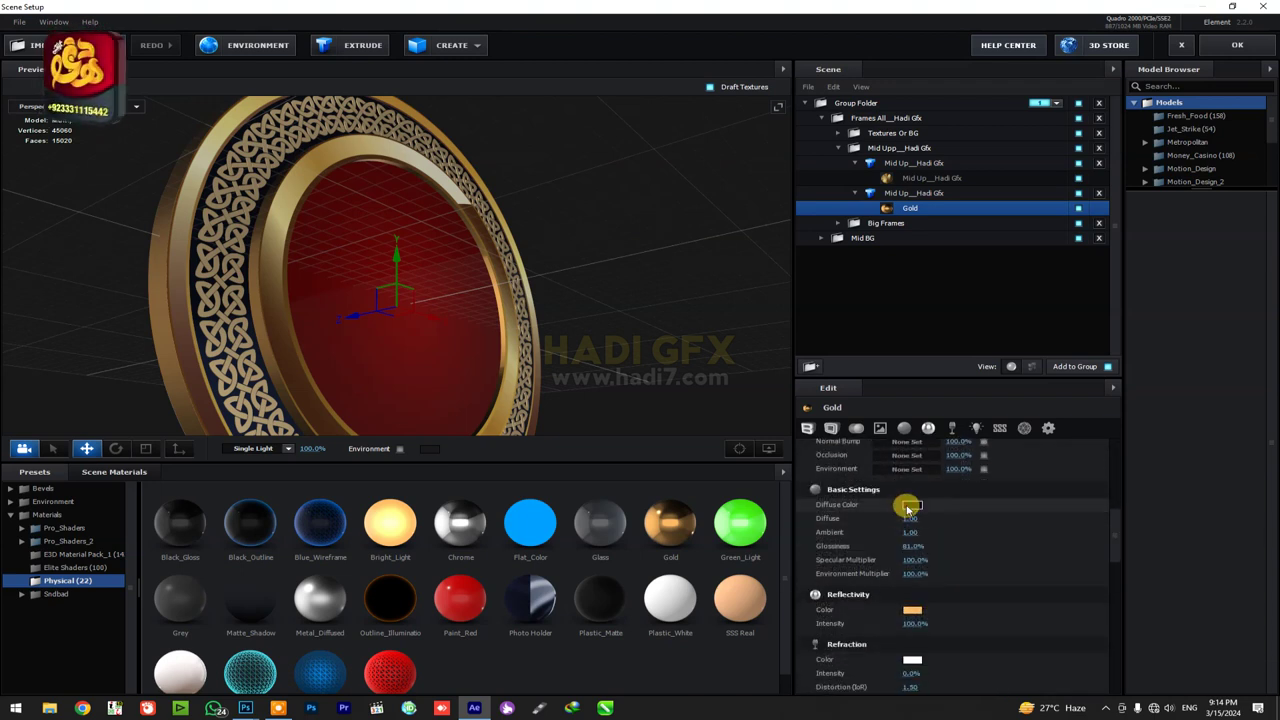
Set the Gold material's diffuse colour to cyan and reflectivity to light blue, then apply.
click(910, 506)
click(975, 532)
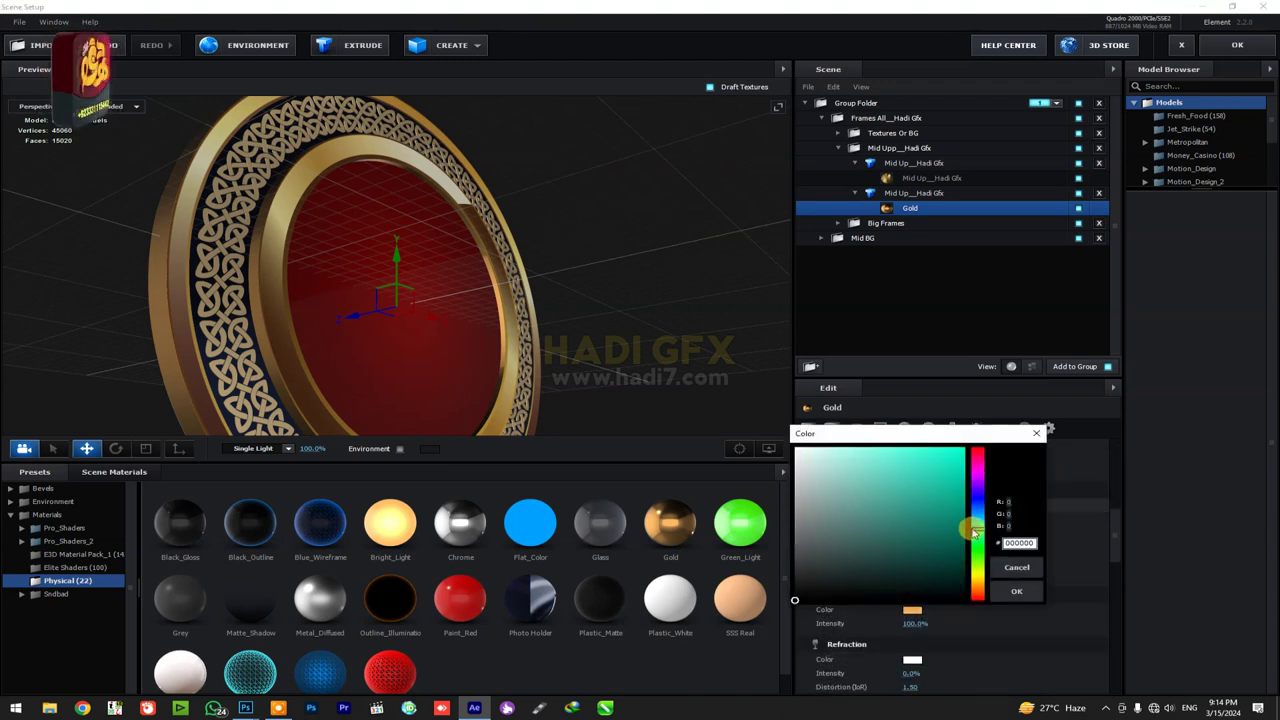
click(1016, 591)
click(912, 609)
click(977, 593)
click(911, 570)
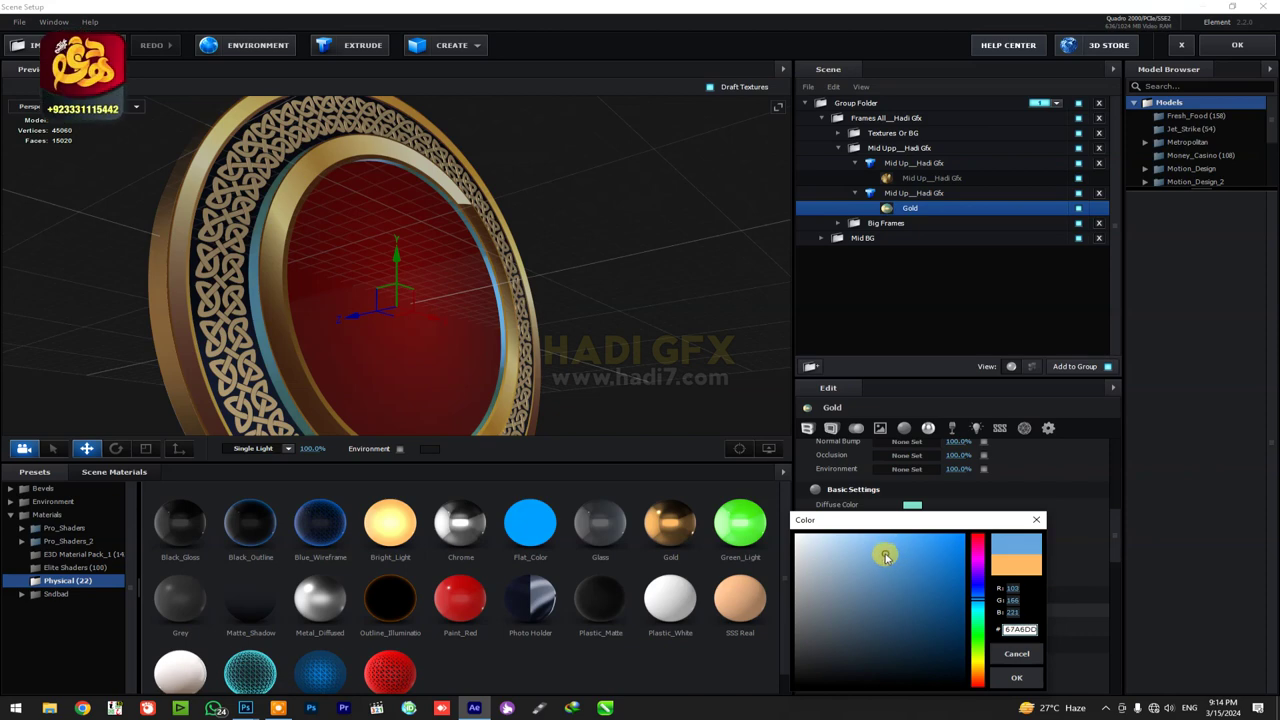
click(1006, 677)
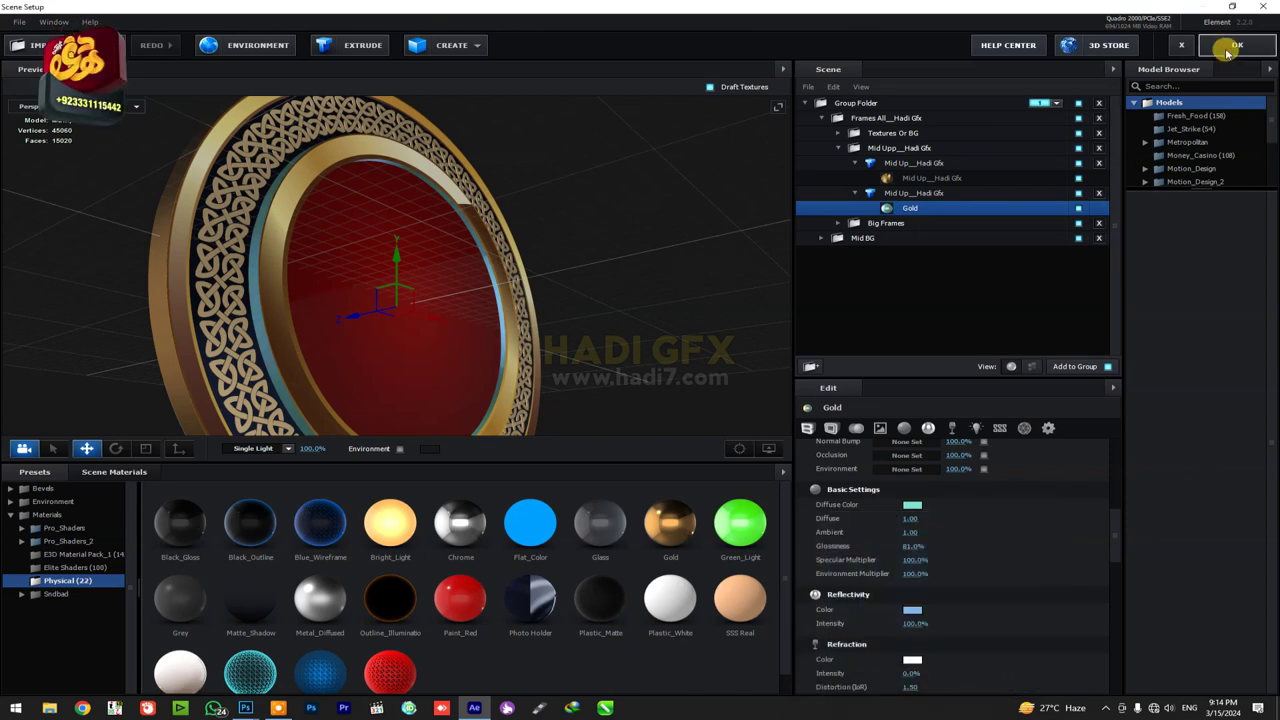
click(1227, 53)
drag(592, 543, 586, 545)
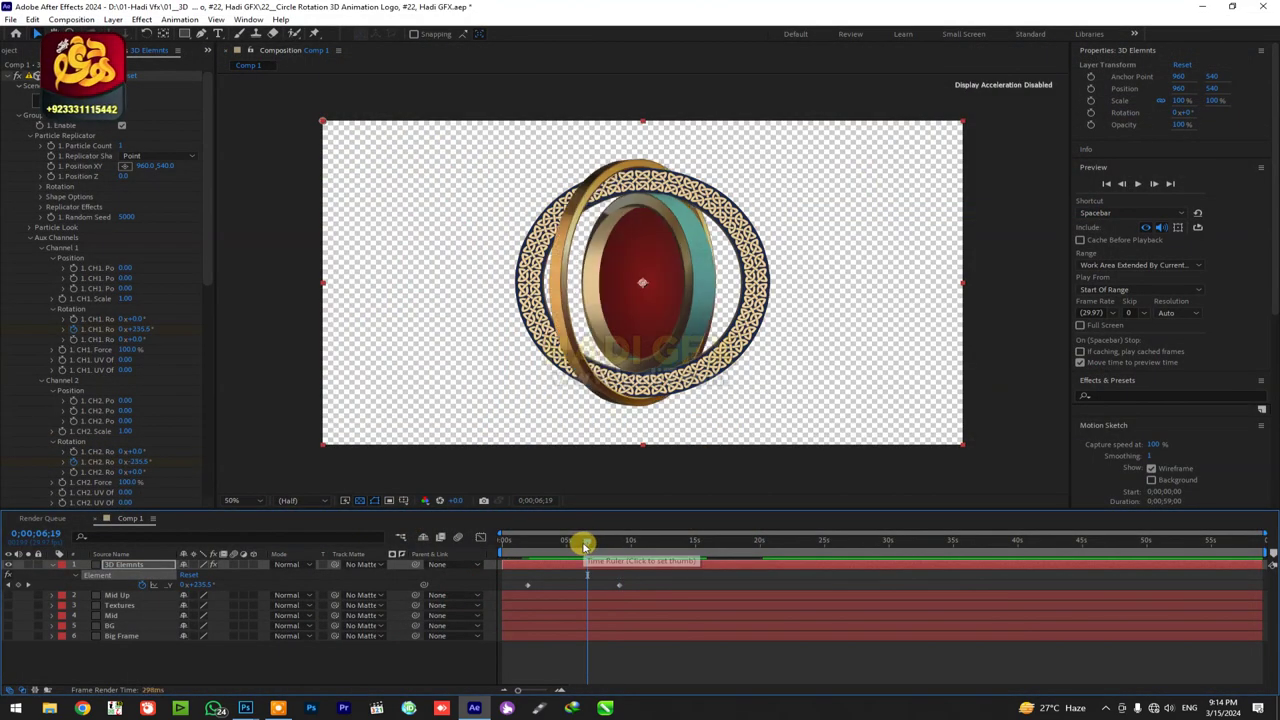
Scrub back from 0:00:05:10 to watch the rings rotate with the cyan inner rim.
click(572, 546)
mouse_move(566, 545)
mouse_down()
mouse_move(524, 548)
mouse_move(537, 550)
mouse_up()
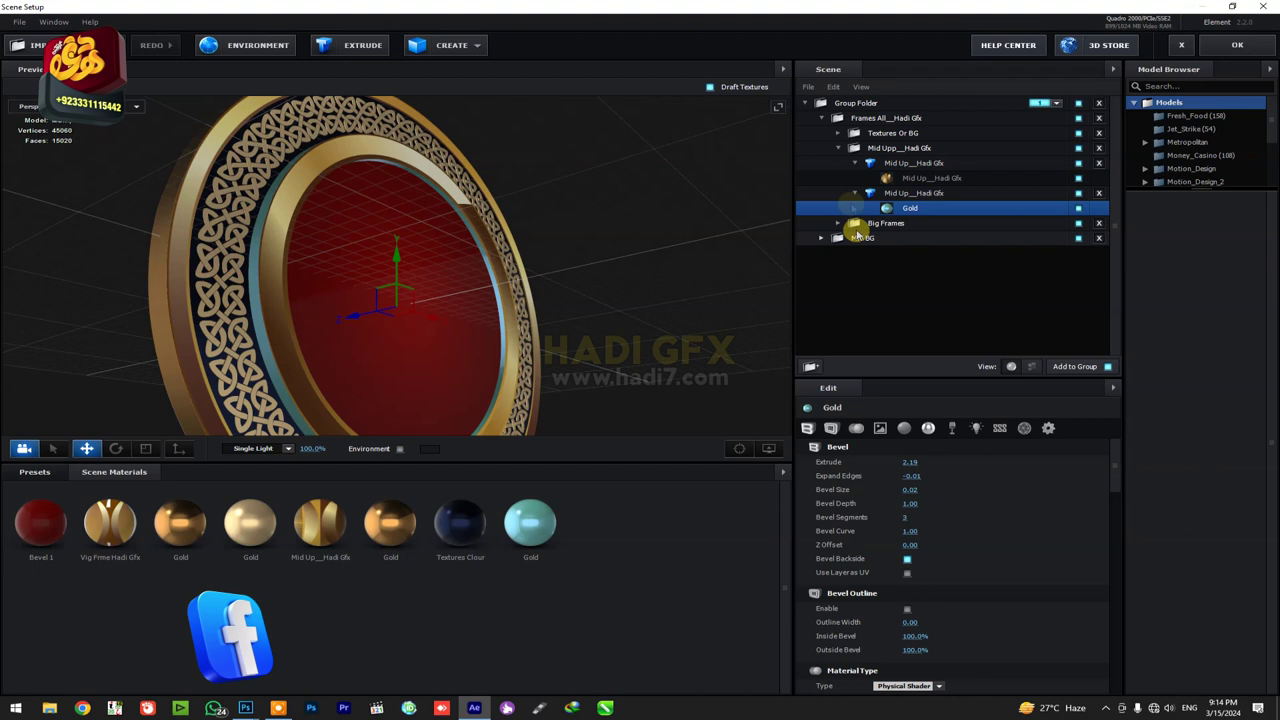
Select the Mid Upp group, scale its Z depth down to 44.2%, and apply.
click(838, 148)
click(860, 148)
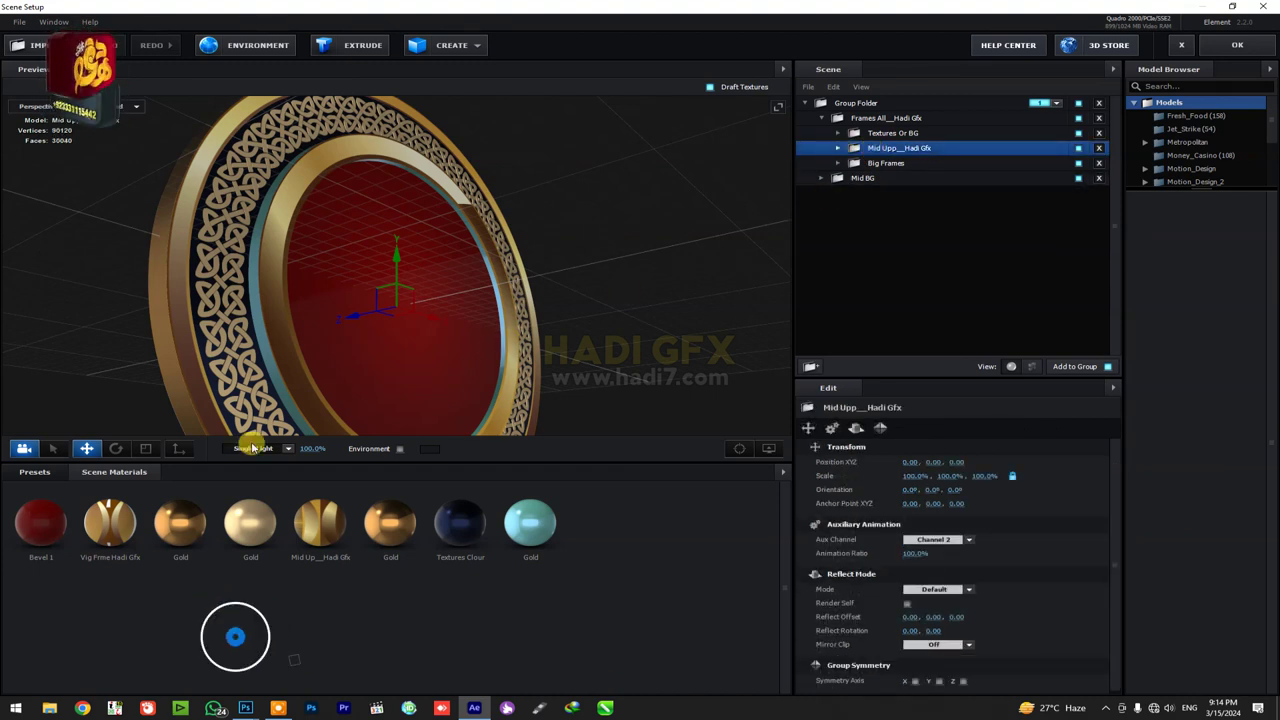
click(146, 448)
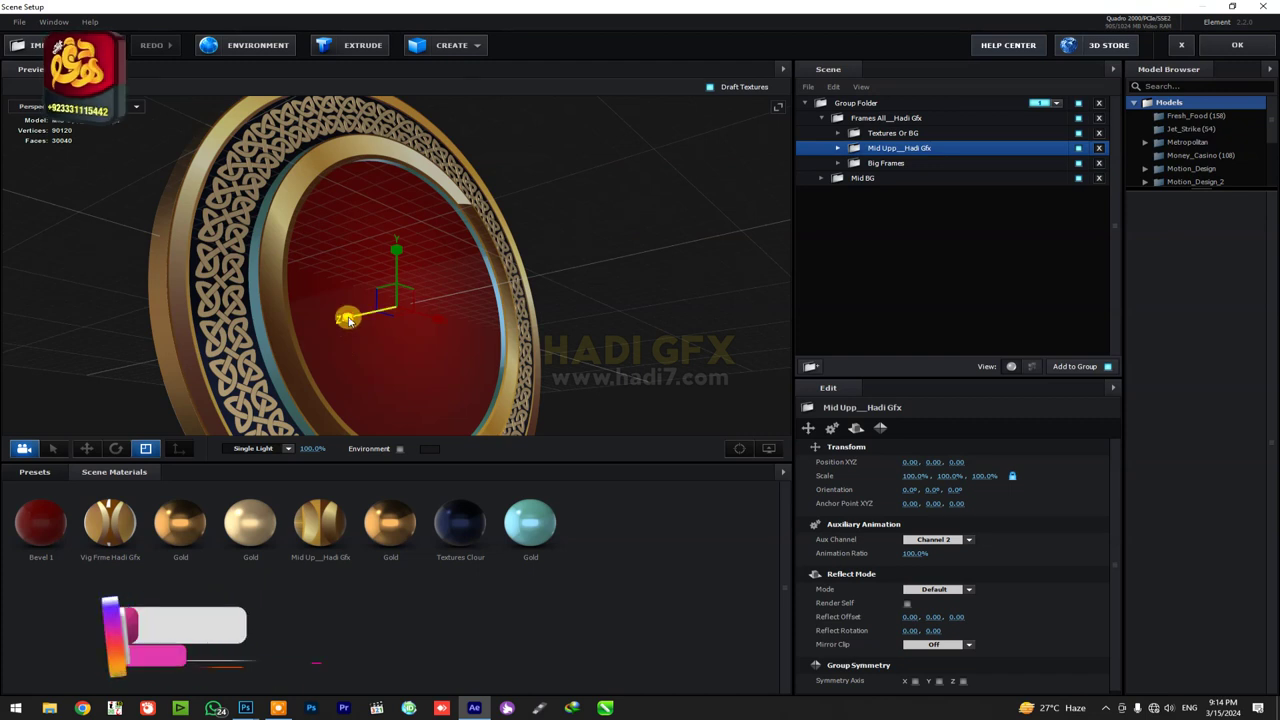
drag(350, 320, 357, 323)
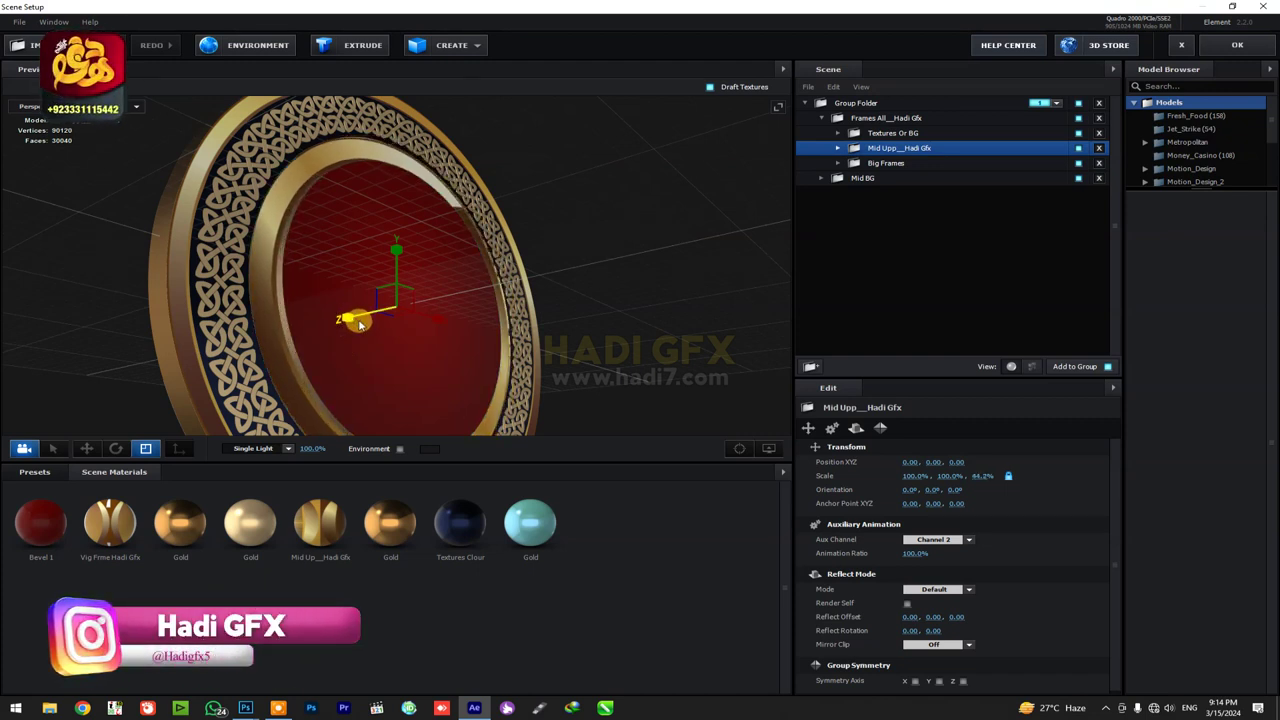
click(1183, 38)
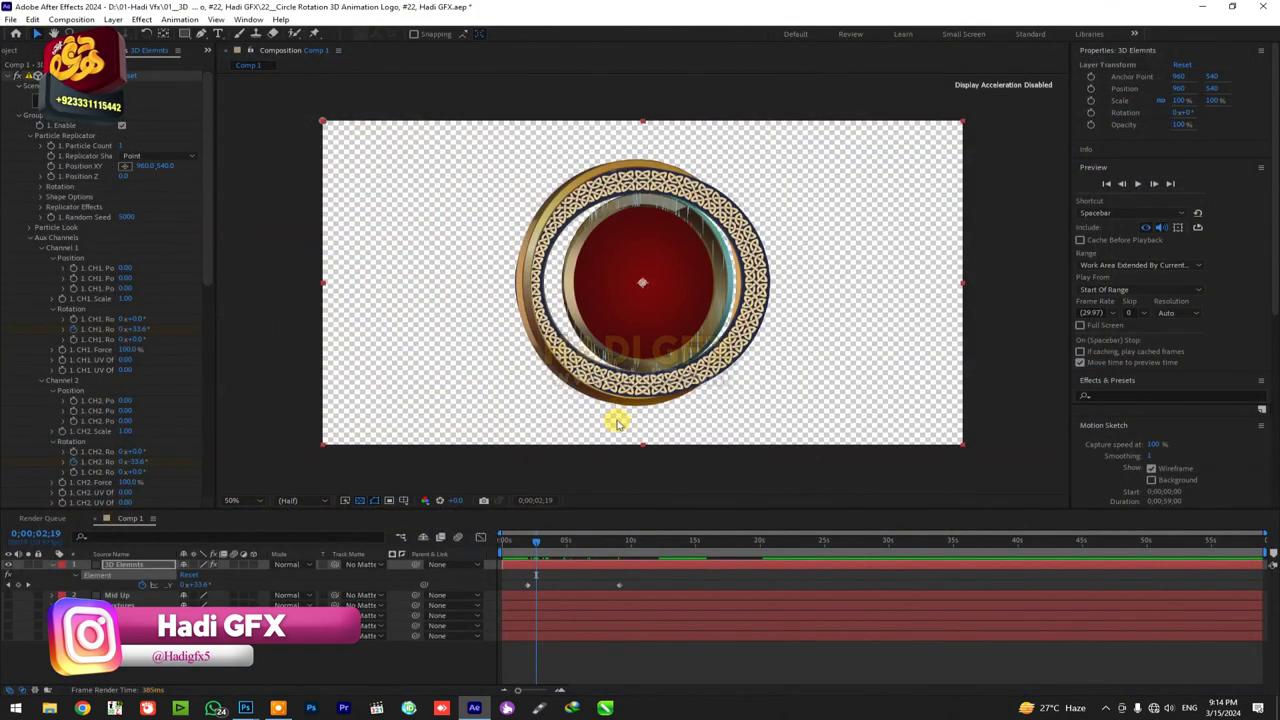
Scrub the timeline to check the thinner ring's rotation, then select the 3D Elements layer.
click(528, 546)
mouse_move(528, 546)
mouse_down()
mouse_move(517, 548)
mouse_move(548, 553)
mouse_up()
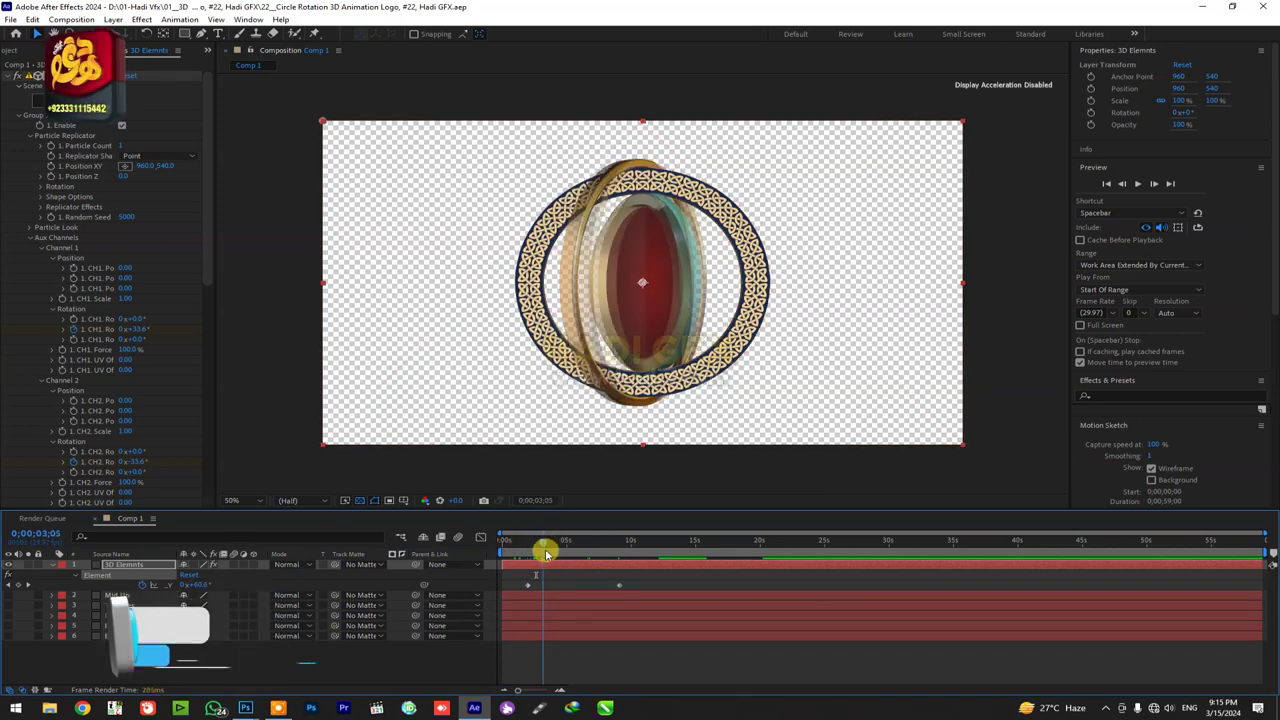
drag(548, 553, 570, 553)
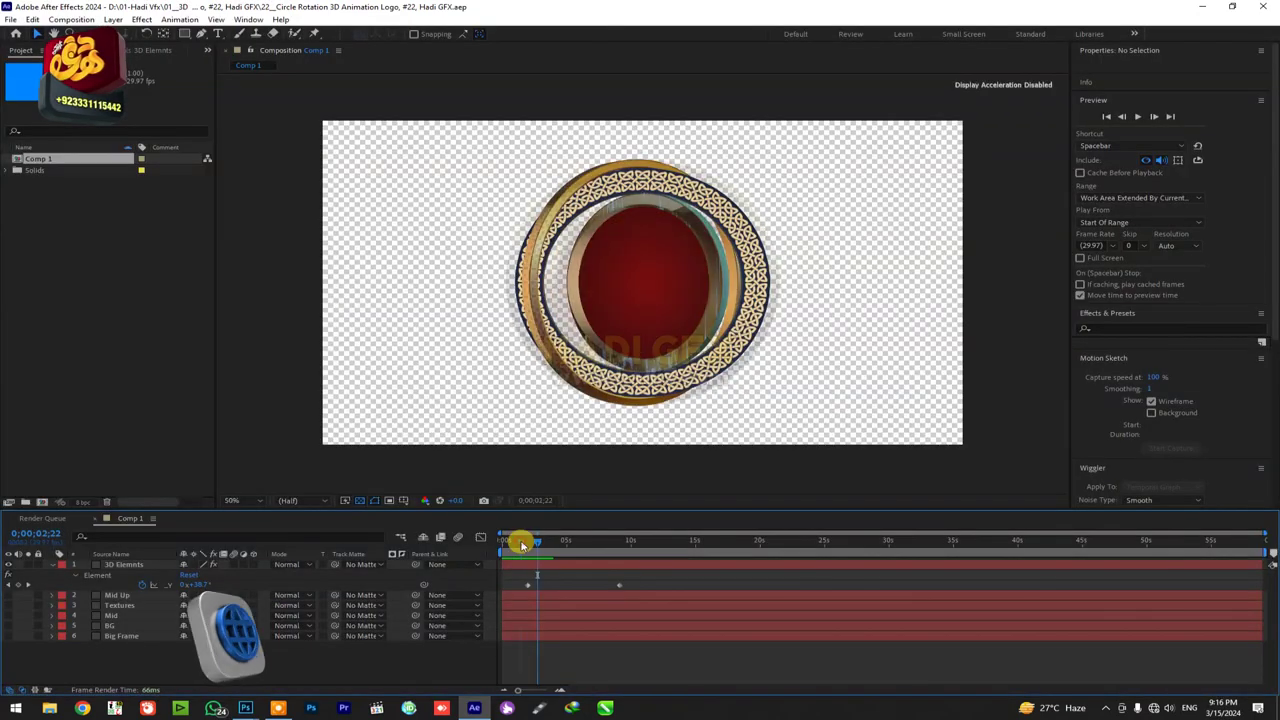
click(521, 543)
click(123, 564)
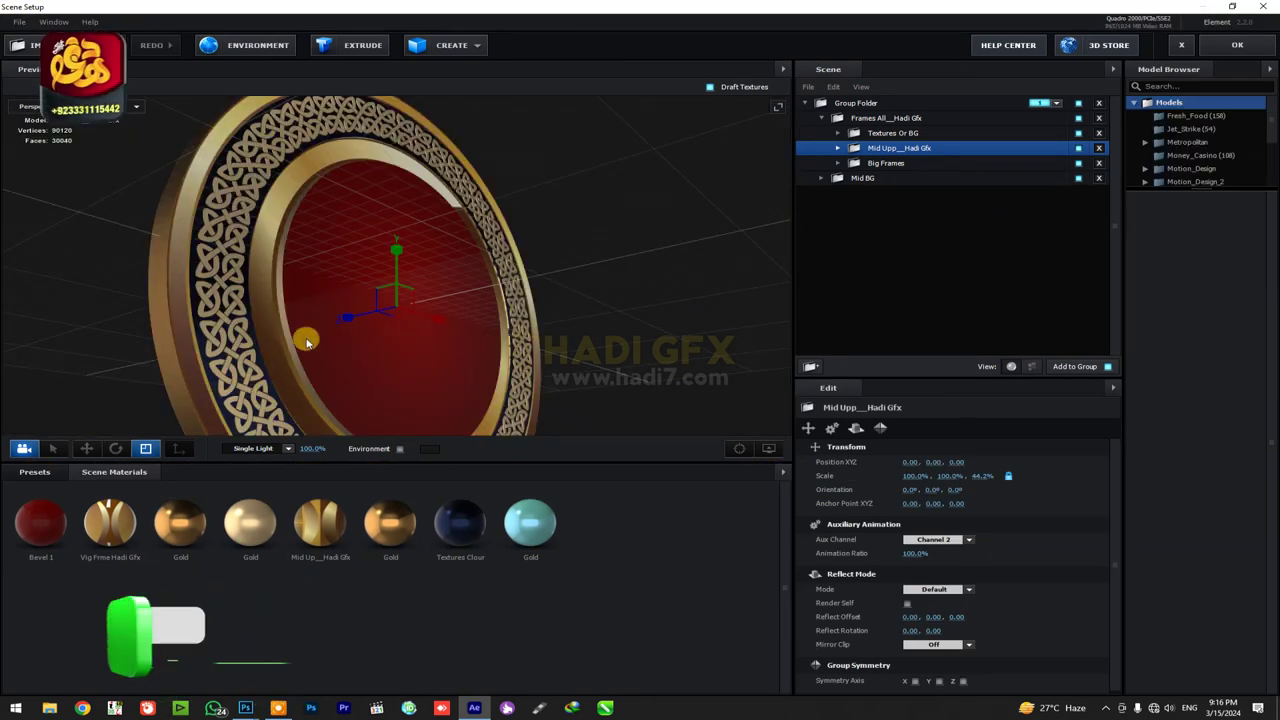
Set Mid Upp's Z scale to 81.1% and assign it to auxiliary Channel 1.
drag(346, 318, 342, 321)
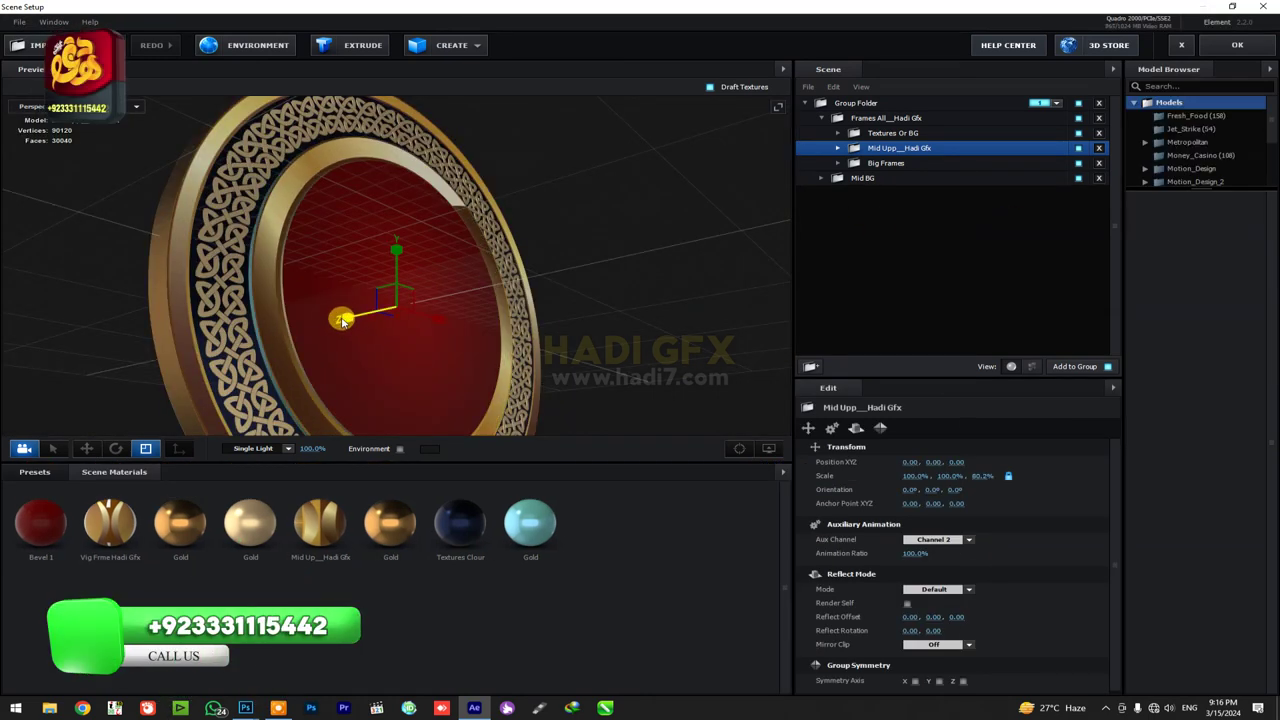
right_click(914, 155)
mouse_move(970, 265)
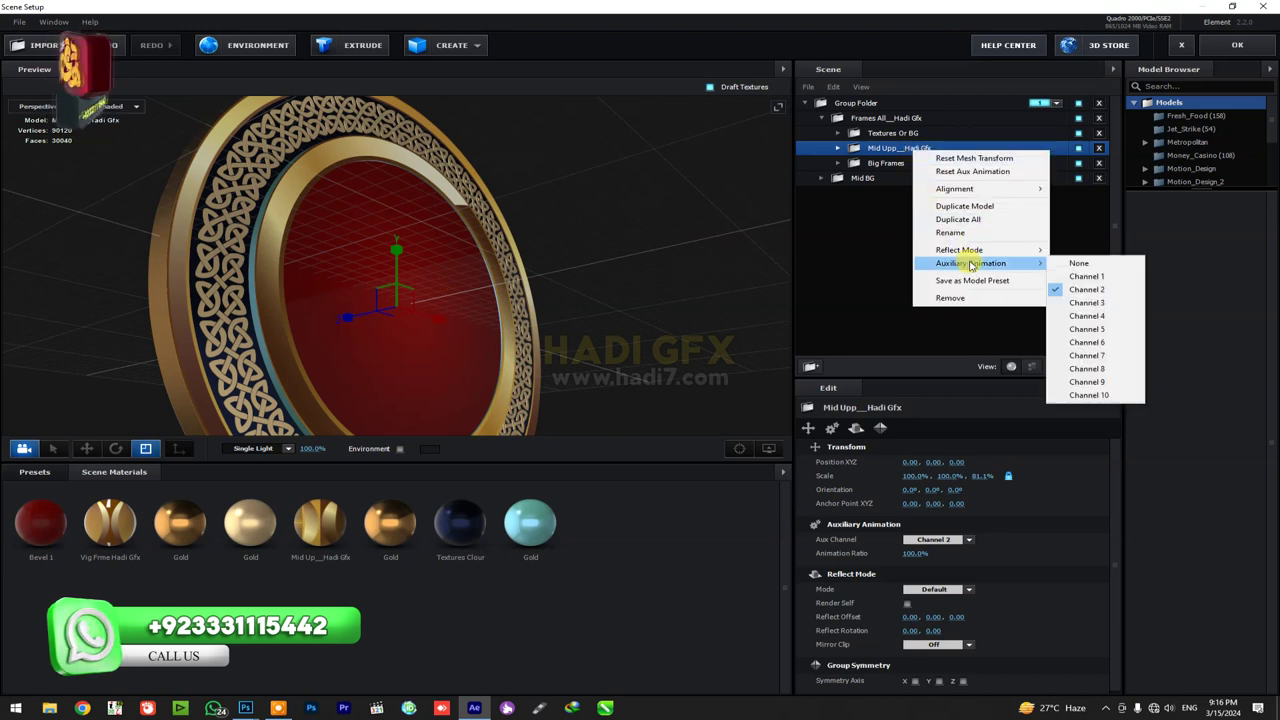
click(1080, 275)
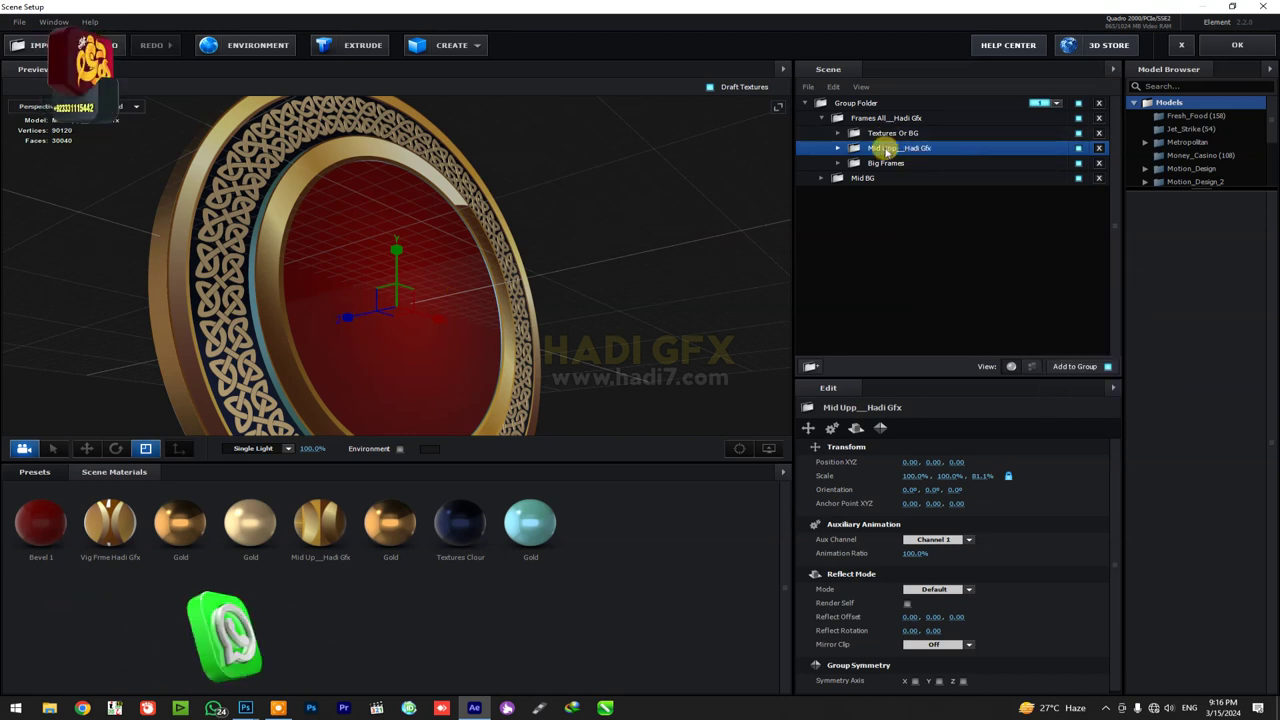
Assign Big Frames to auxiliary animation Channel 2.
right_click(884, 164)
mouse_move(1000, 276)
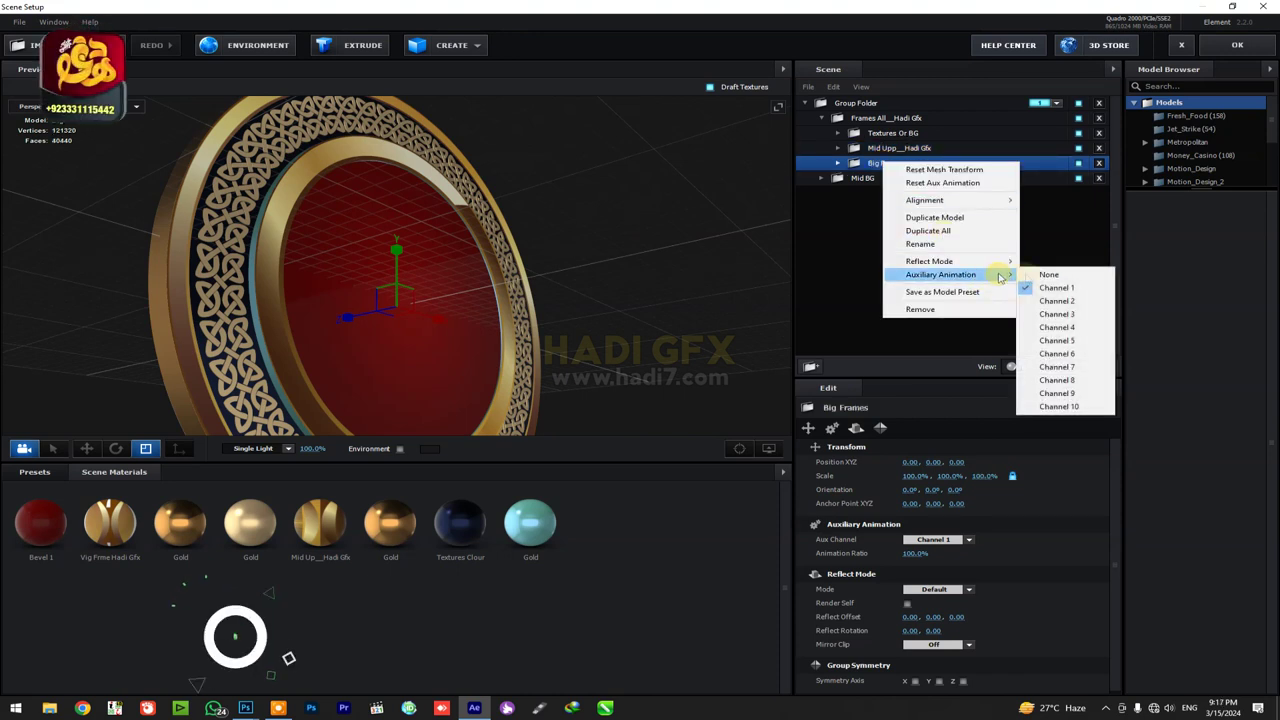
click(1053, 301)
Apply the scene and preview the swapped ring rotations from the start, stopping at 0;00;03;28.
click(1234, 48)
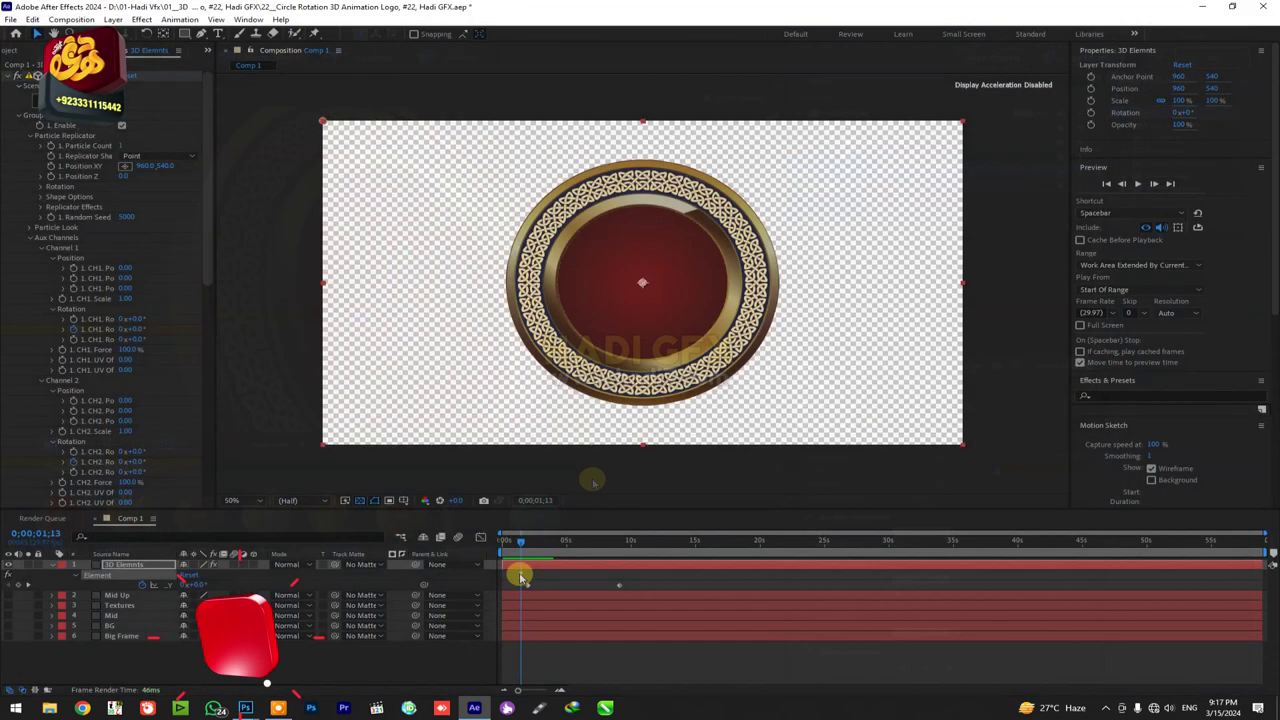
drag(515, 552, 449, 537)
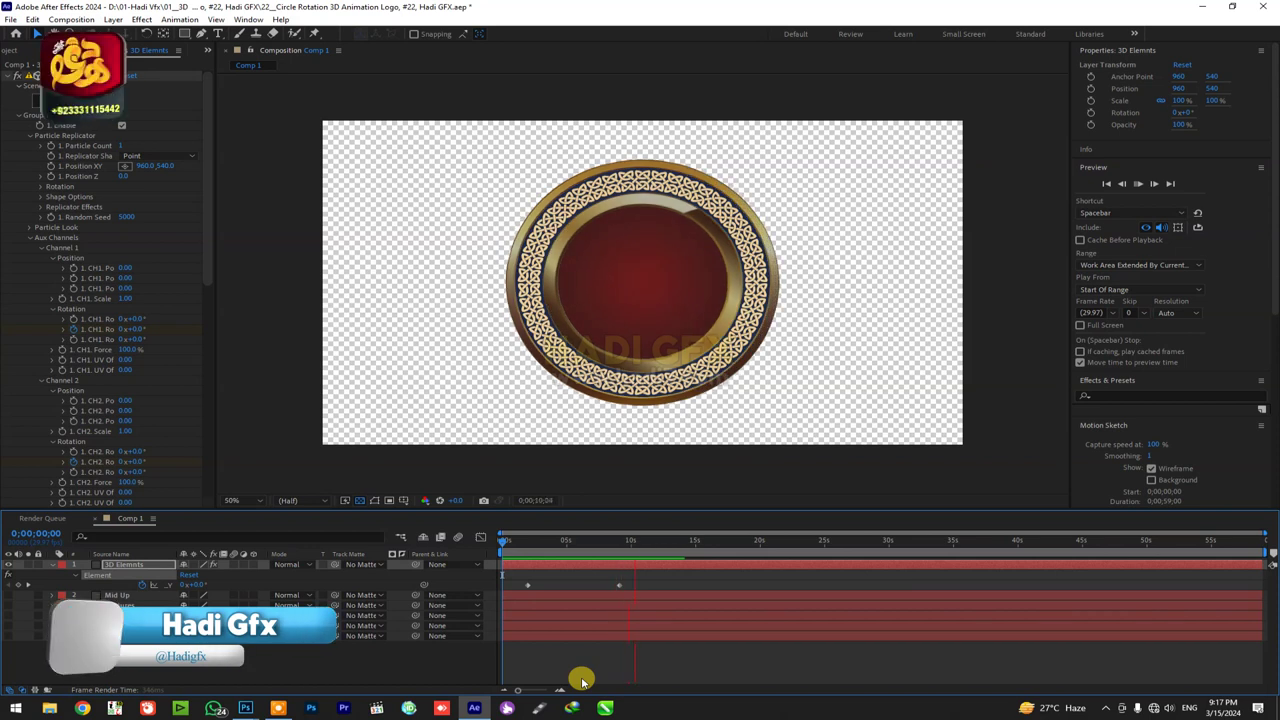
click(541, 543)
drag(541, 543, 537, 545)
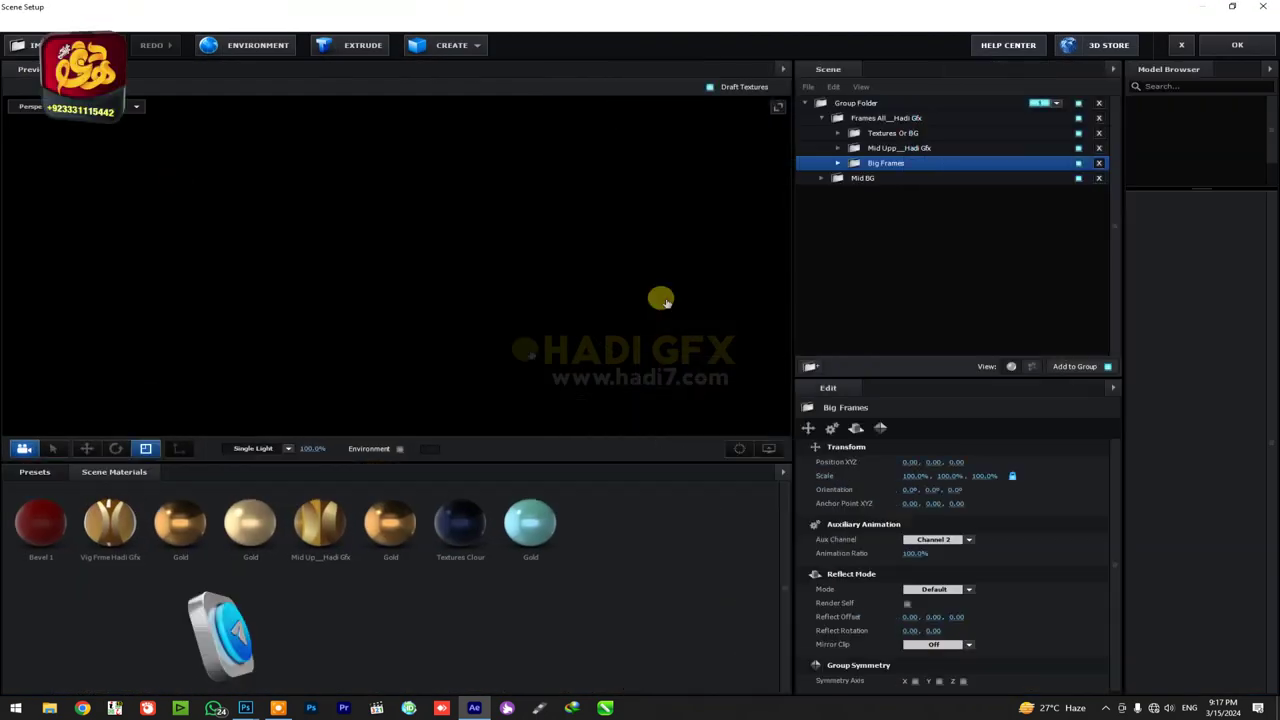
Select the Mid Upp group and its Mid Up material, then close Scene Setup.
click(846, 150)
click(889, 180)
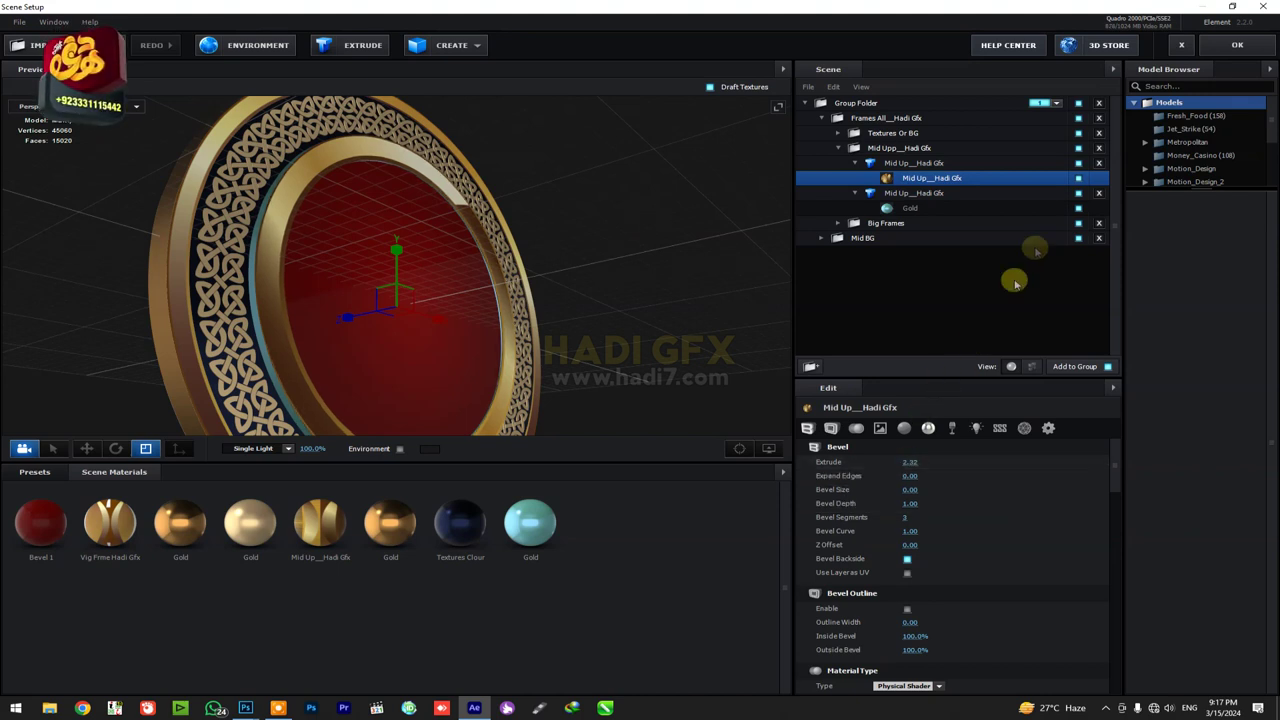
click(1222, 47)
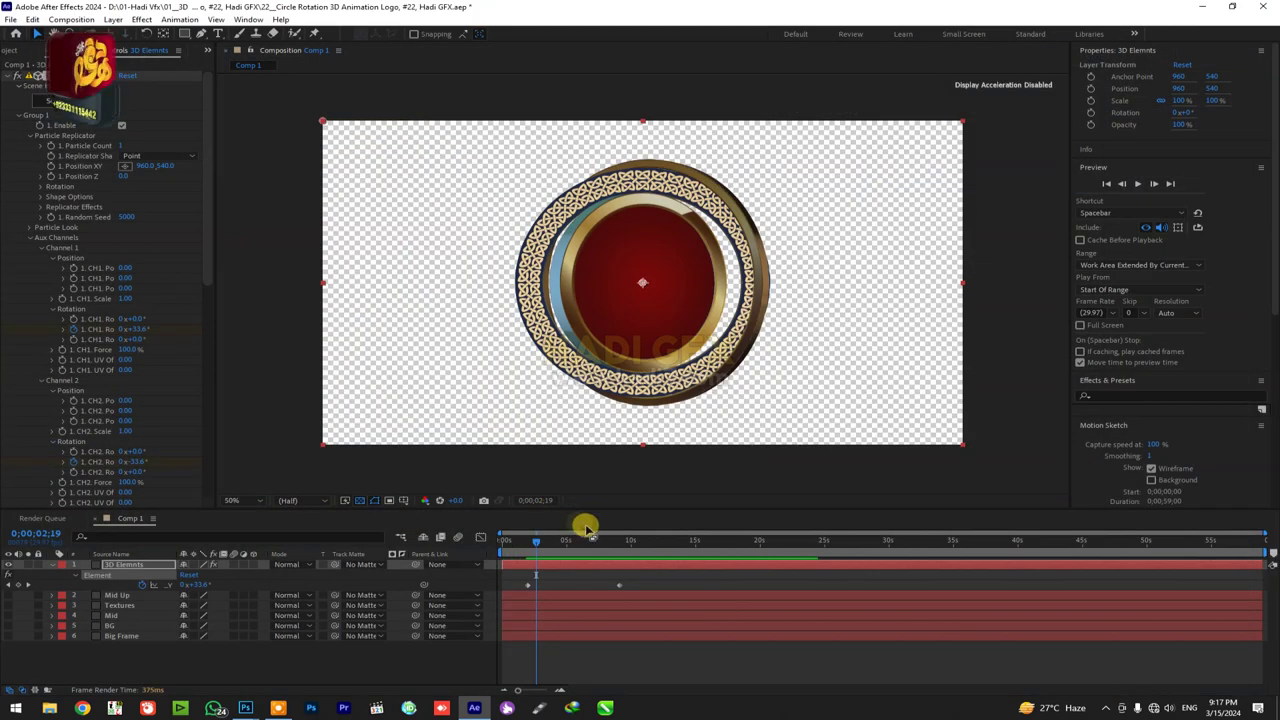
drag(566, 545, 449, 545)
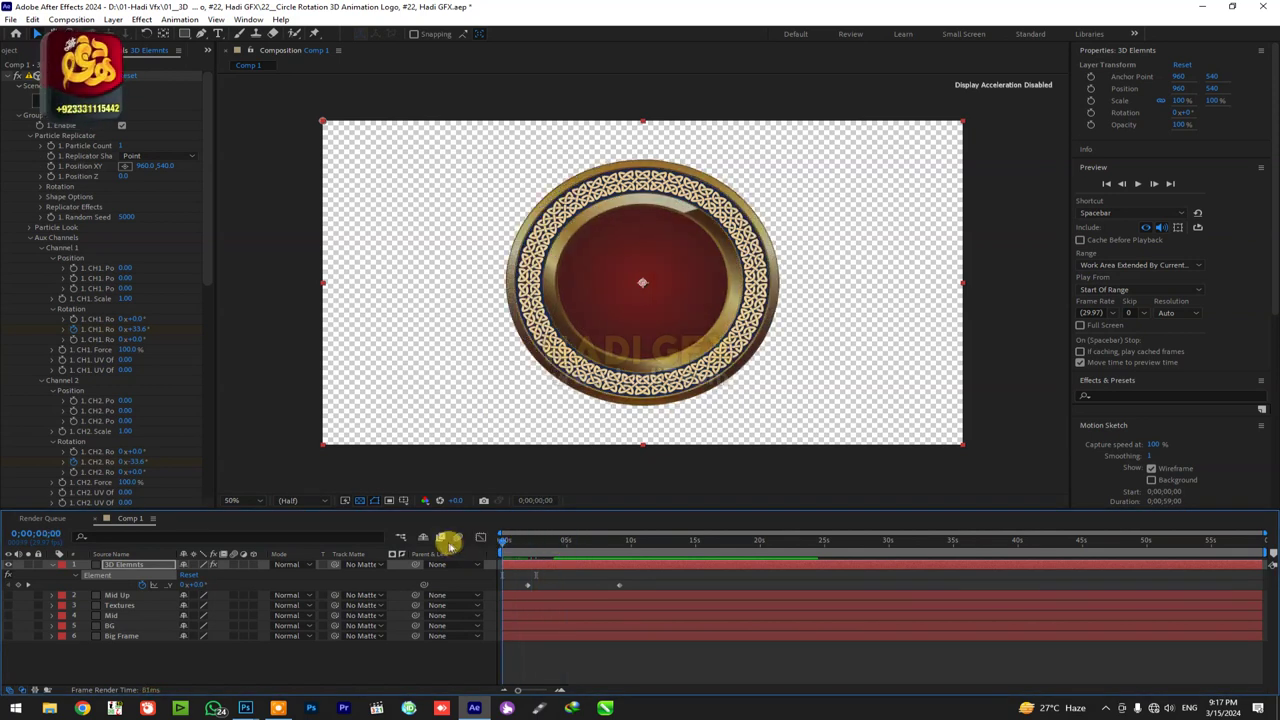
click(665, 620)
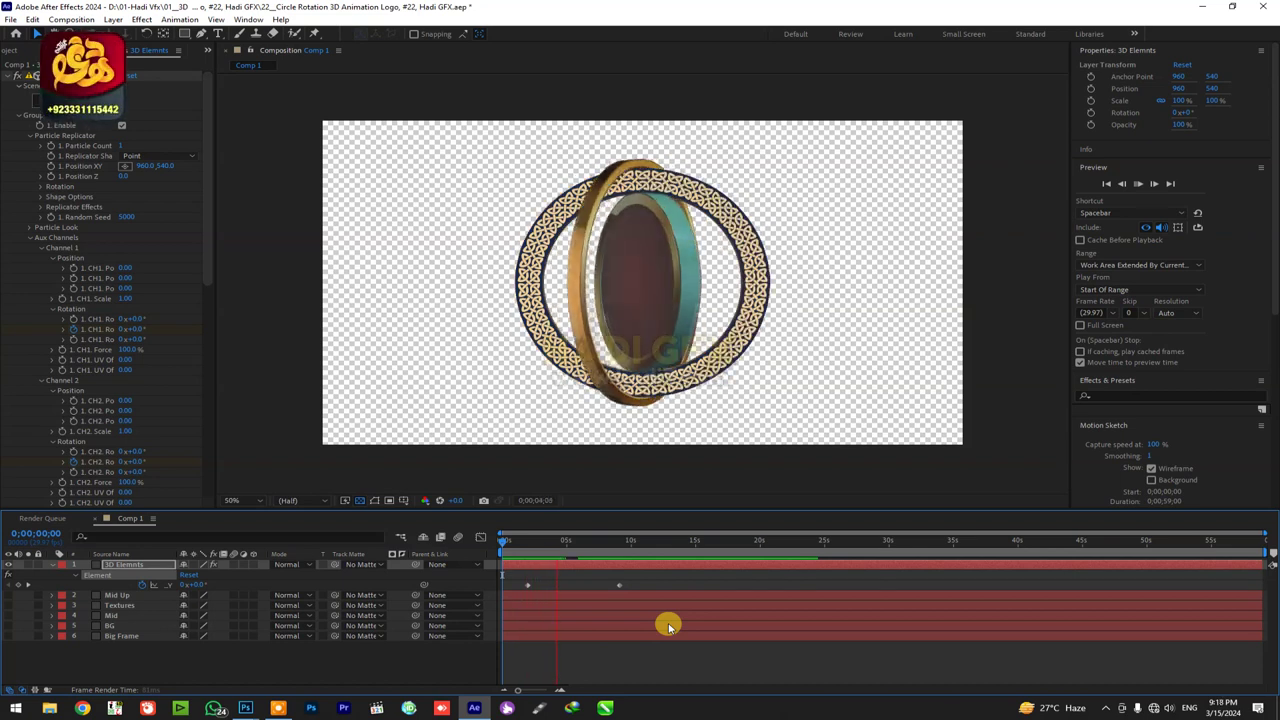
key(space)
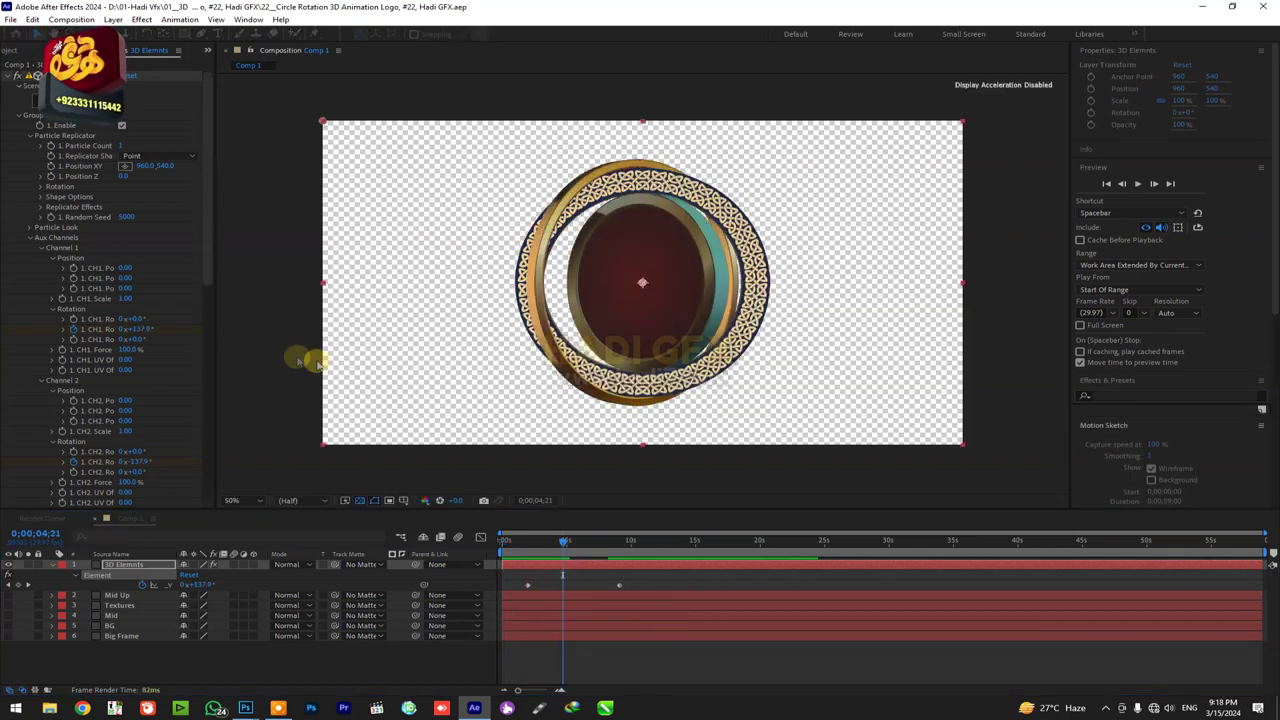
key(Home)
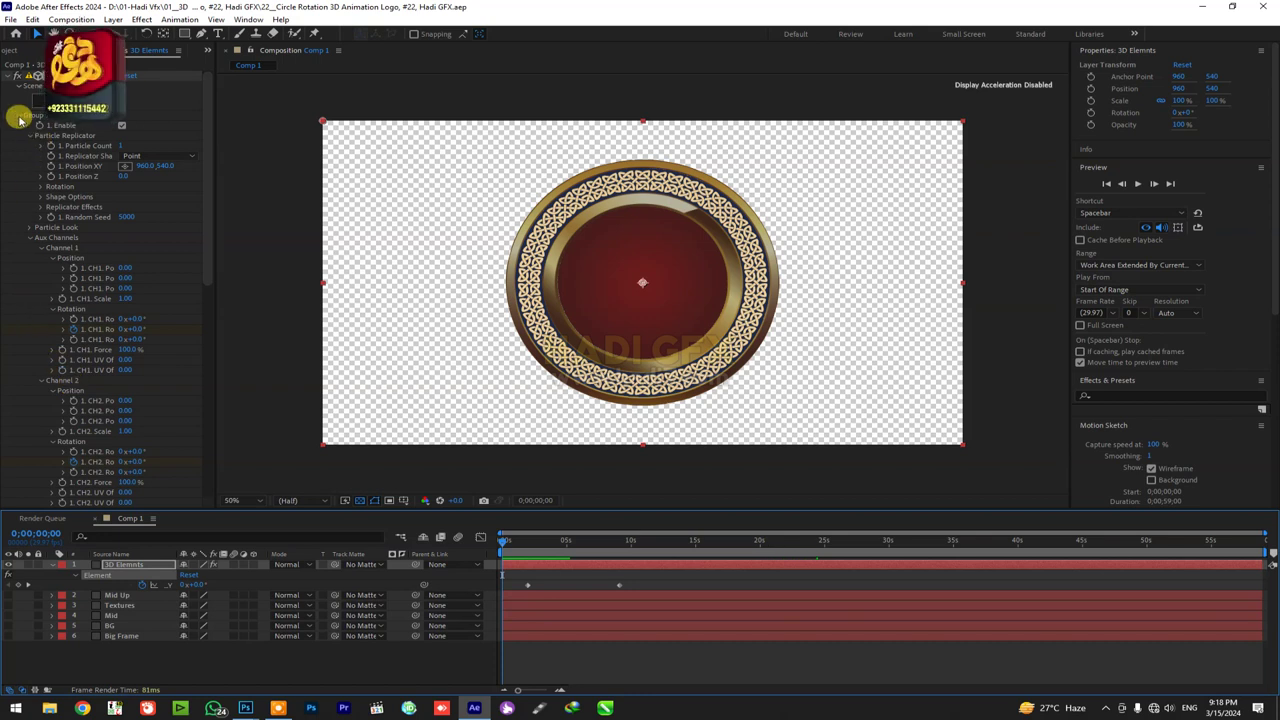
Expand aux Channel 3's rotation values, test-rotating the ring once and undoing it.
click(33, 248)
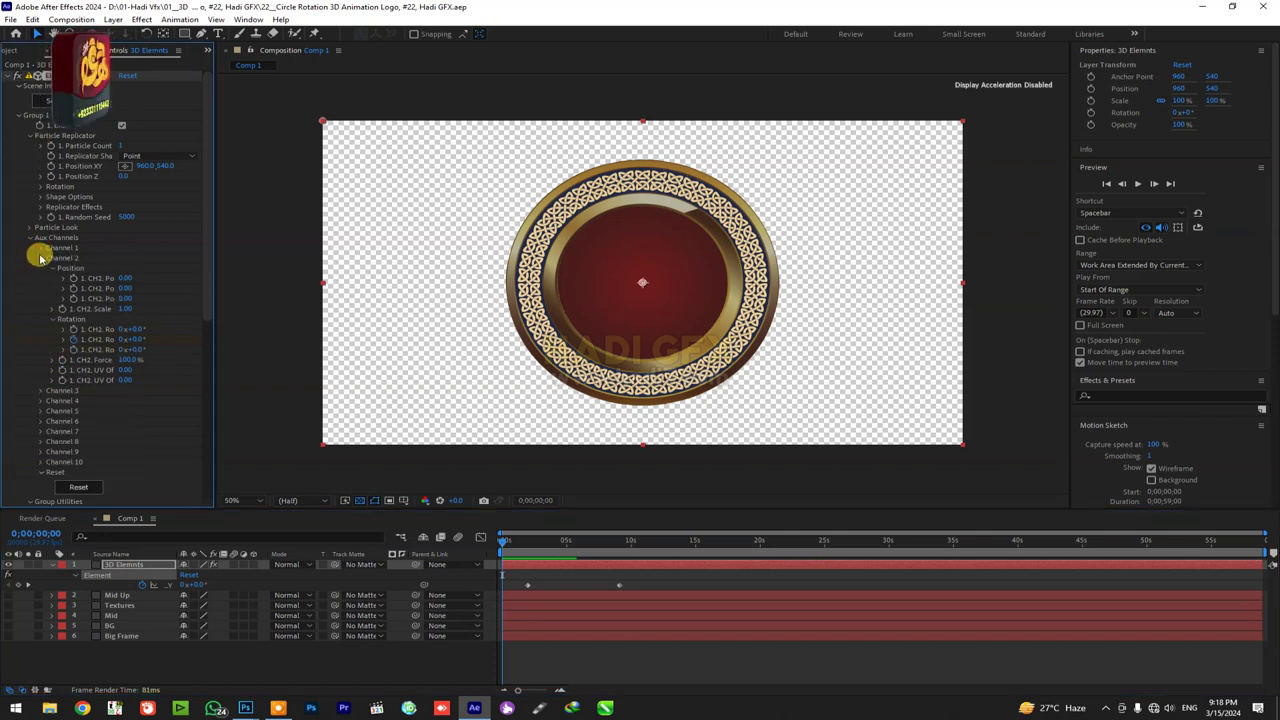
click(40, 269)
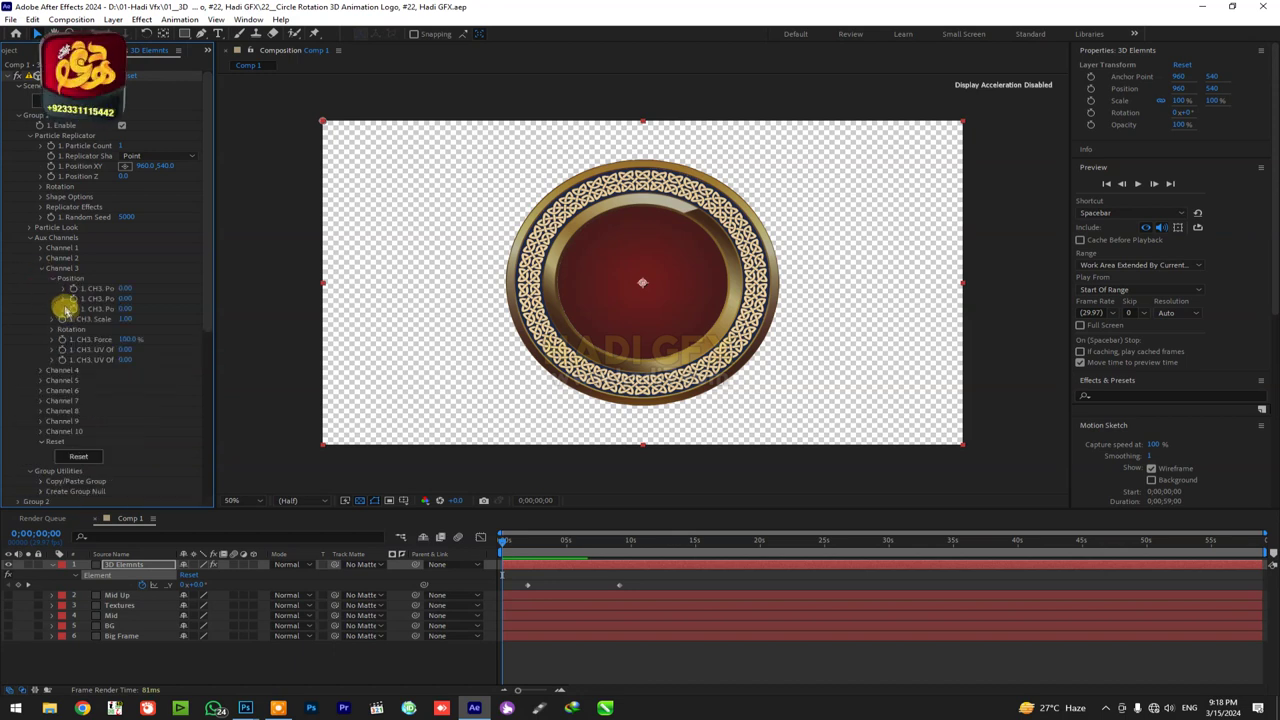
click(54, 330)
mouse_move(145, 341)
mouse_down()
mouse_move(178, 341)
mouse_move(157, 343)
mouse_up()
key(ctrl+z)
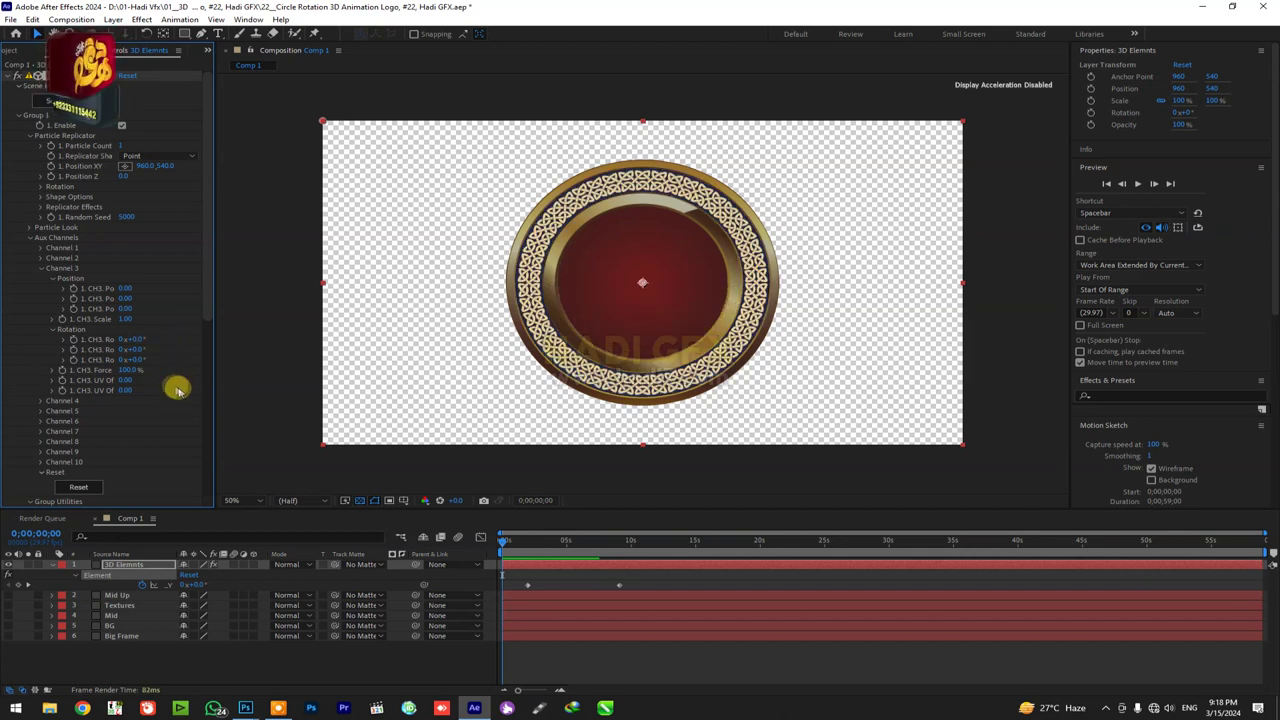
Go to the 0:00:09:03 keyframe, review the rotation, save the project and preview.
click(527, 541)
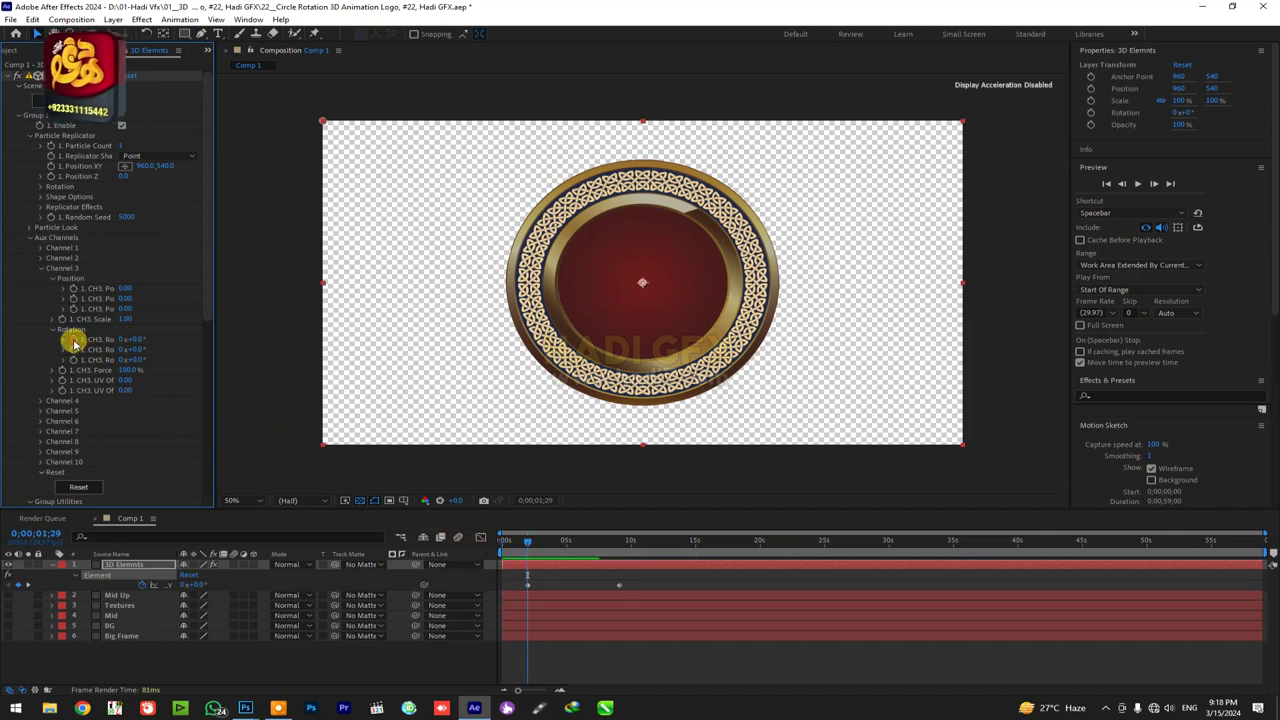
key(k)
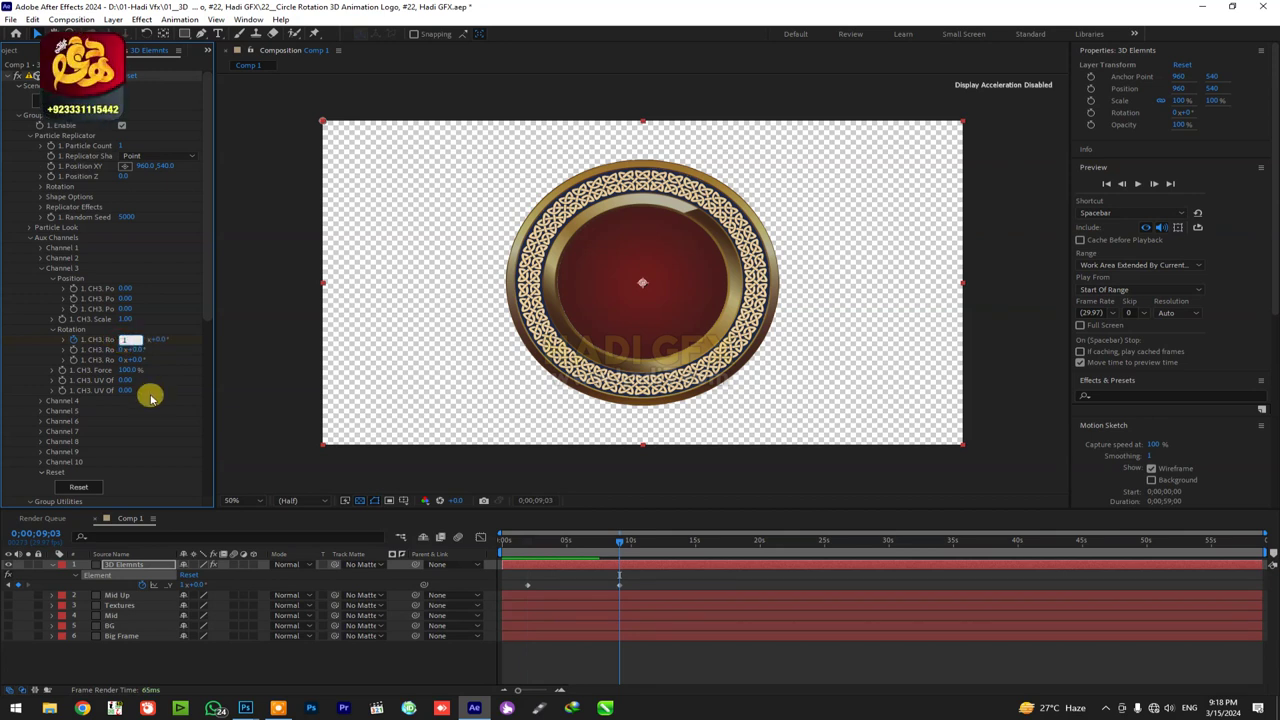
drag(560, 541, 515, 543)
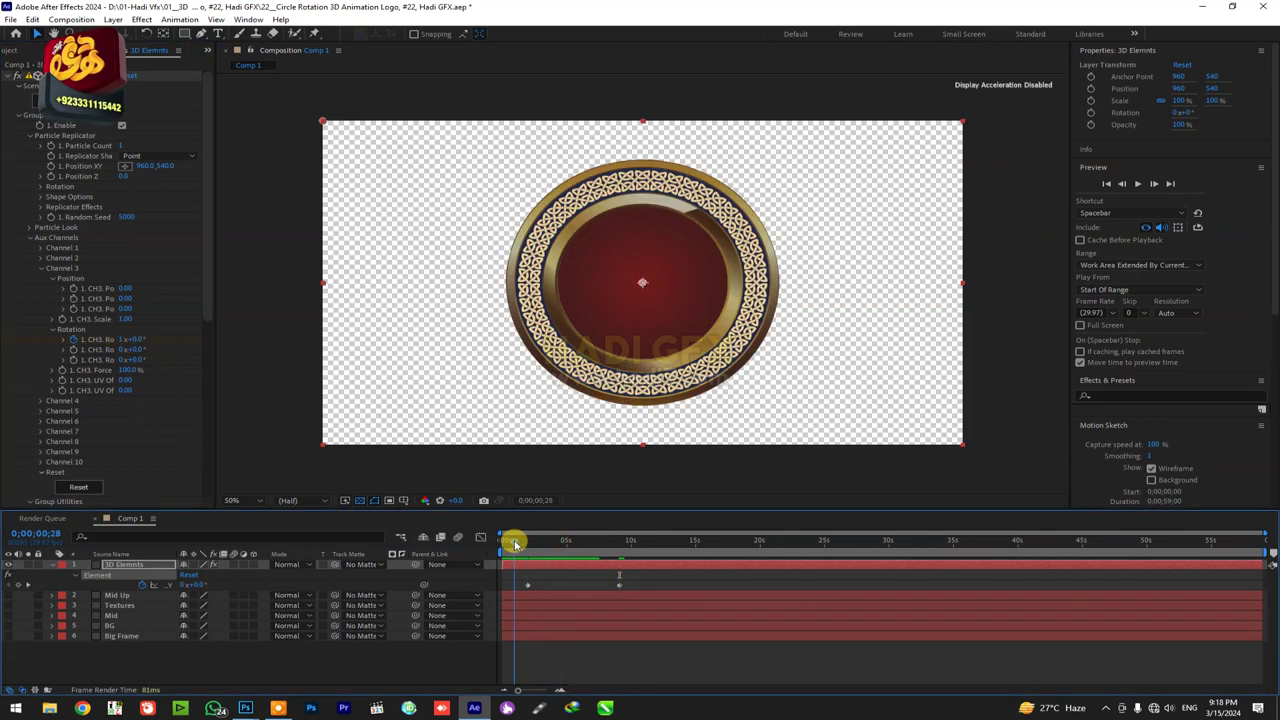
key(ctrl+s)
key(space)
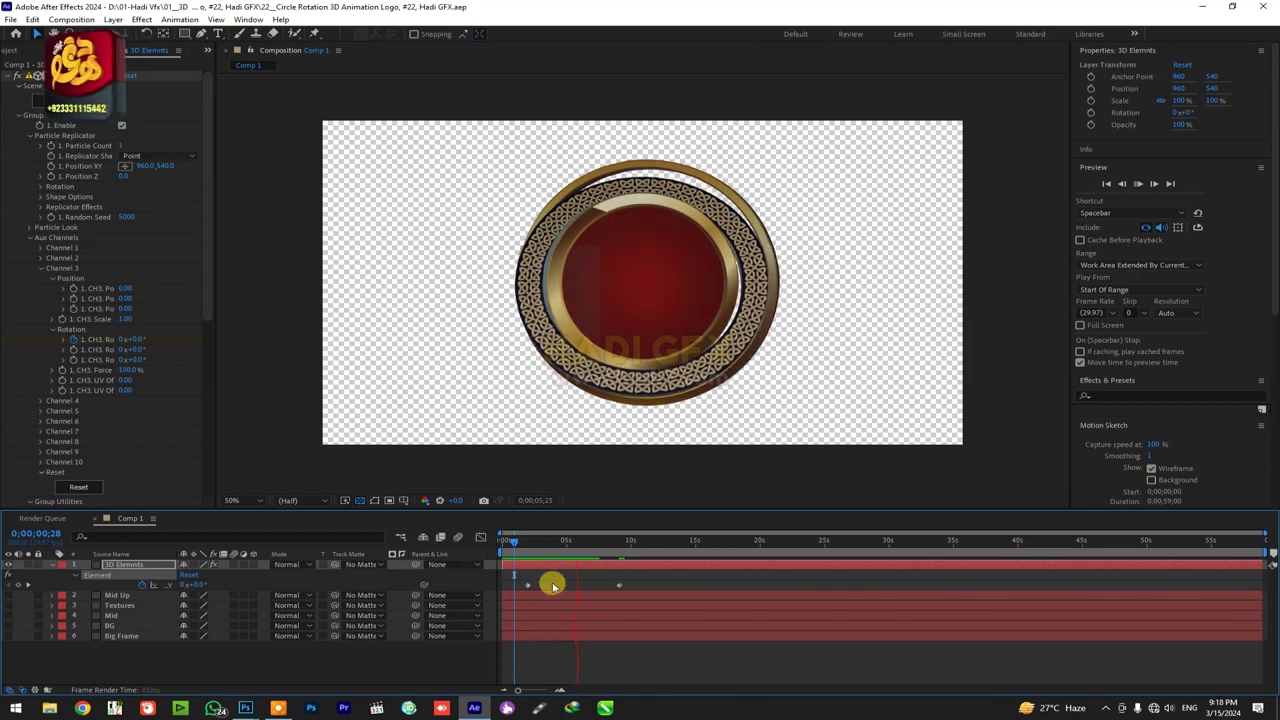
drag(540, 545, 518, 551)
Set Channel 3's Y rotation to minus one full turn and check the spin.
key(k)
click(76, 352)
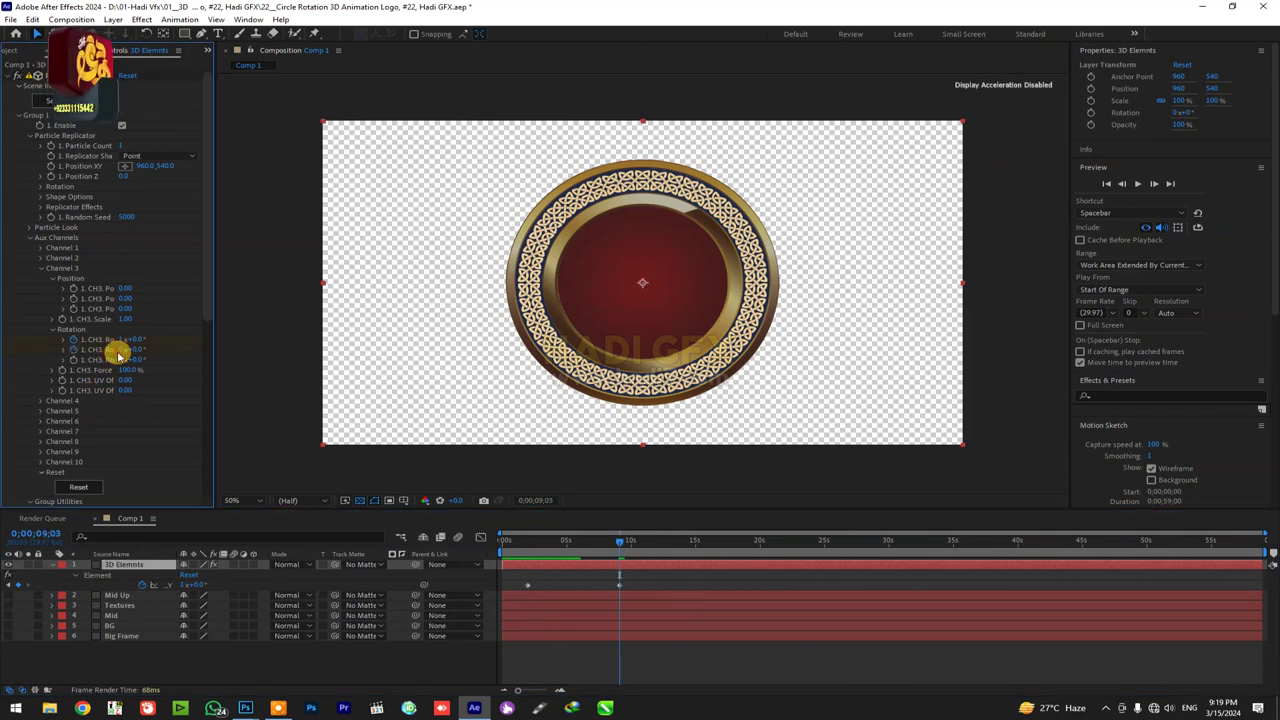
click(122, 349)
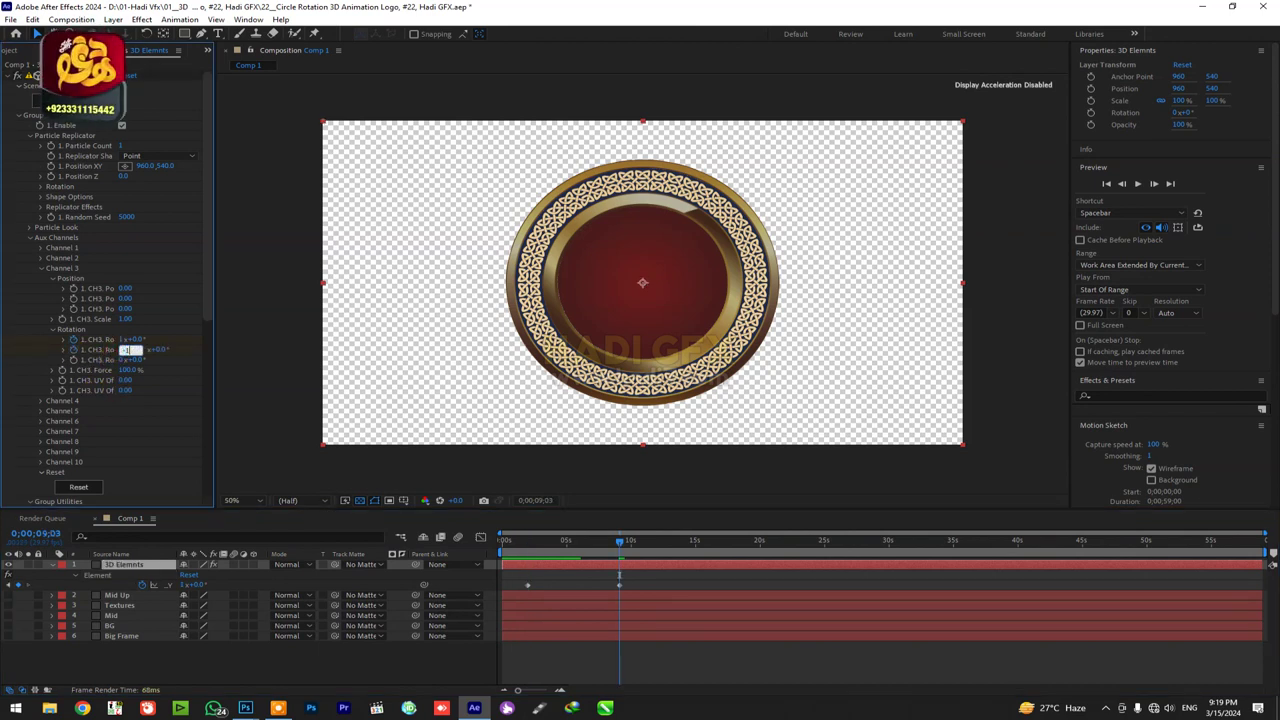
key(Return)
click(545, 549)
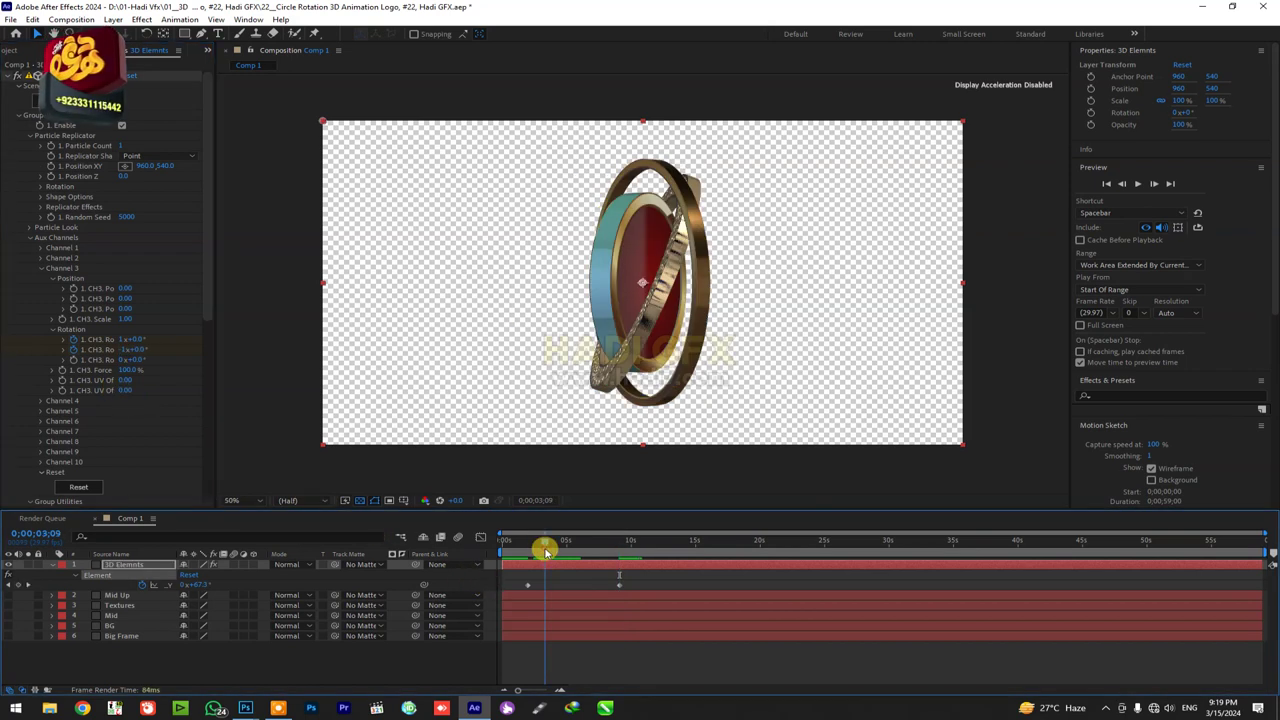
drag(545, 549, 572, 551)
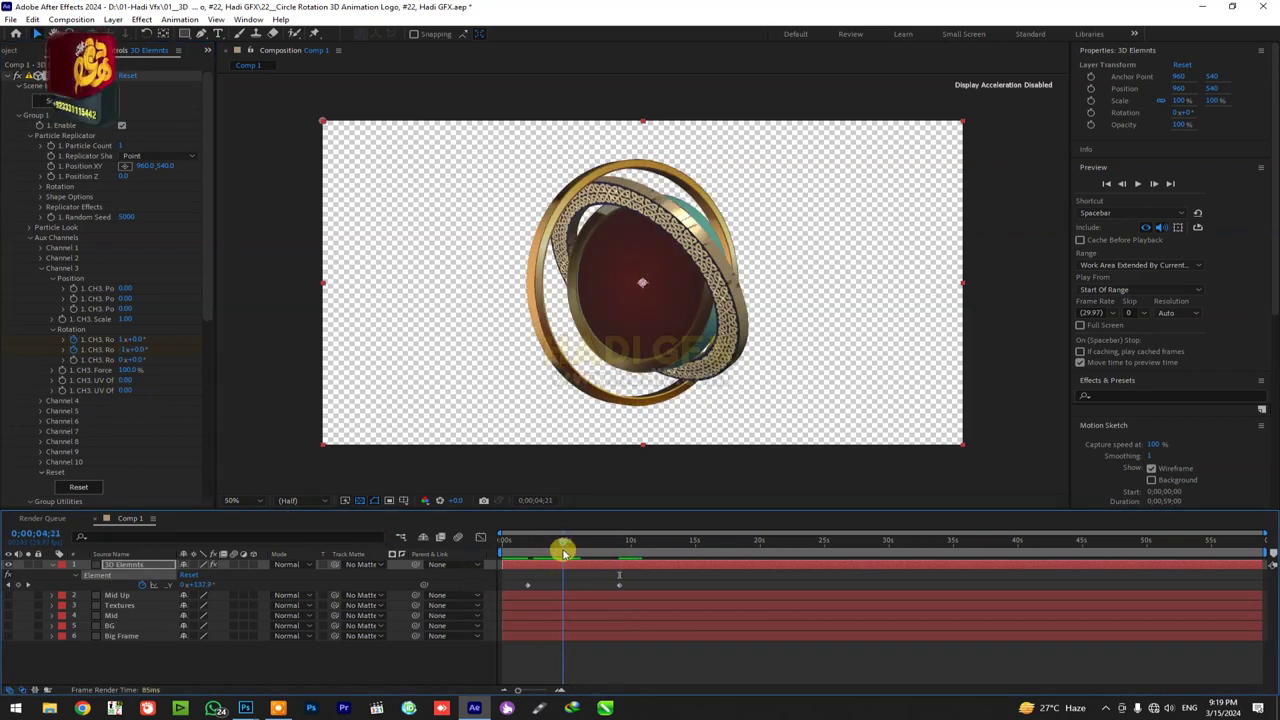
drag(572, 551, 527, 546)
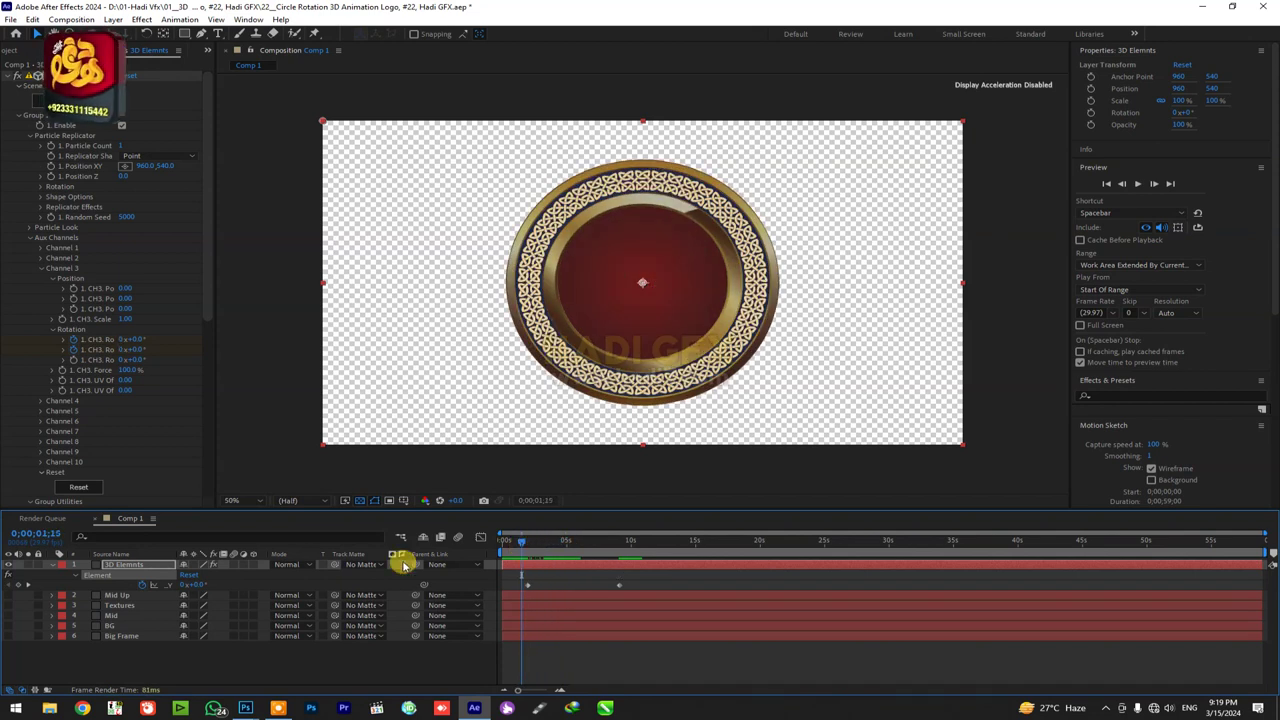
Review the rings mid-rotation around 0;00;04;29 and stop the preview at 0;00;04;27.
click(76, 362)
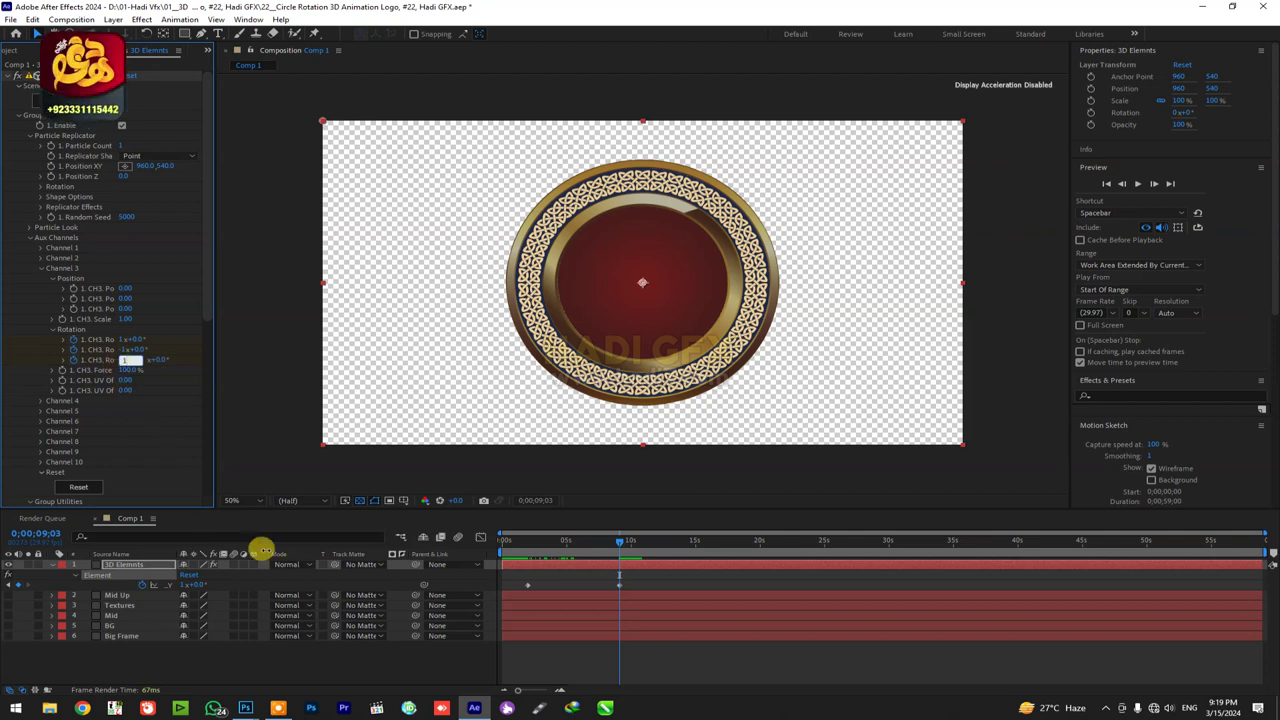
click(566, 545)
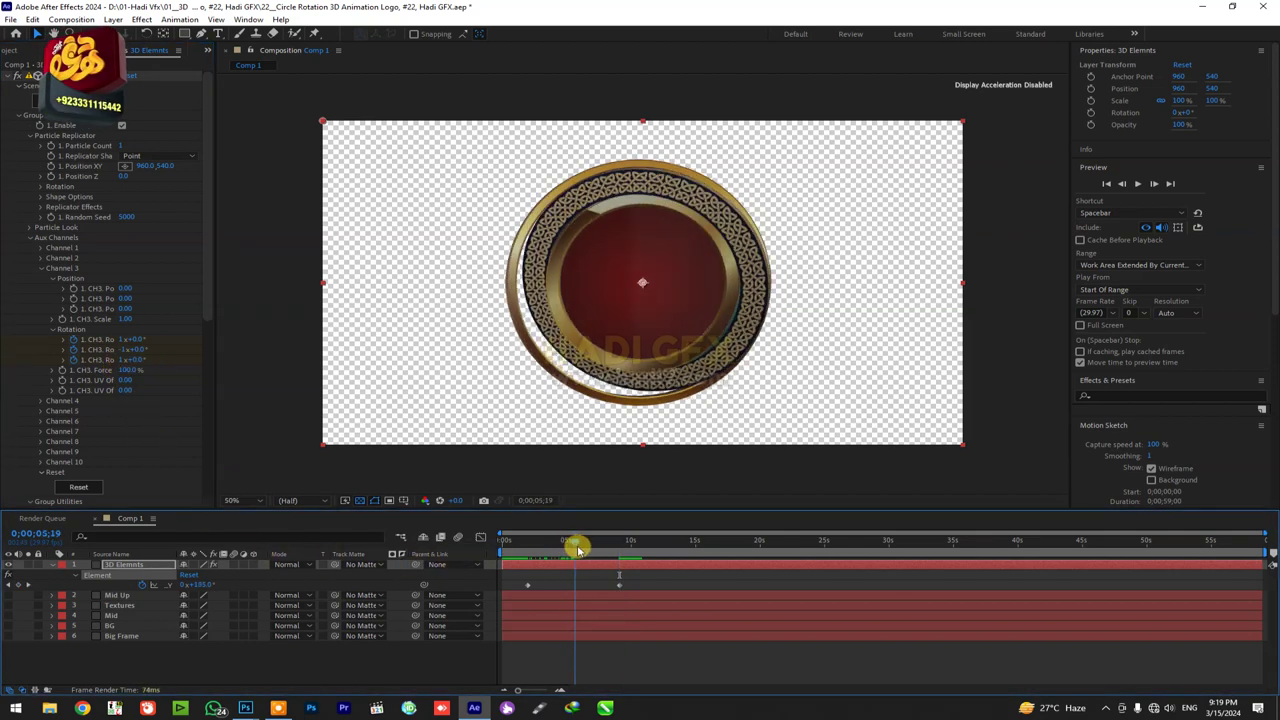
drag(570, 547, 437, 538)
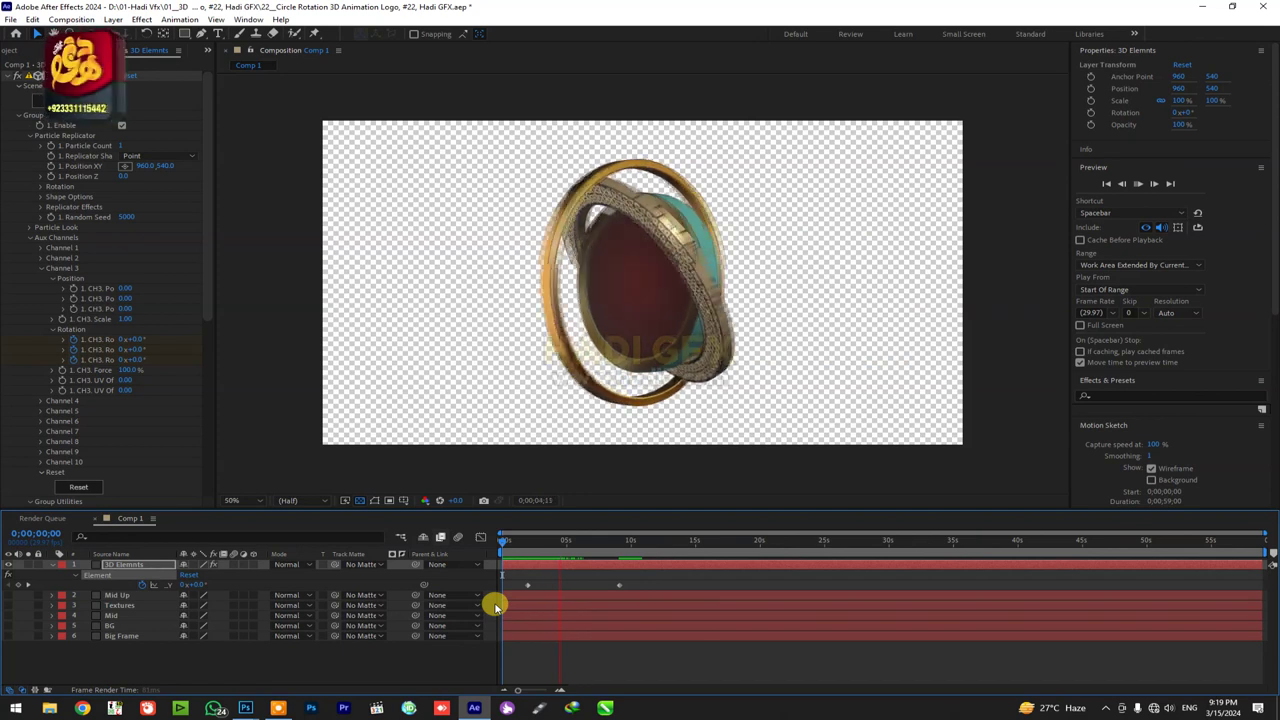
click(495, 605)
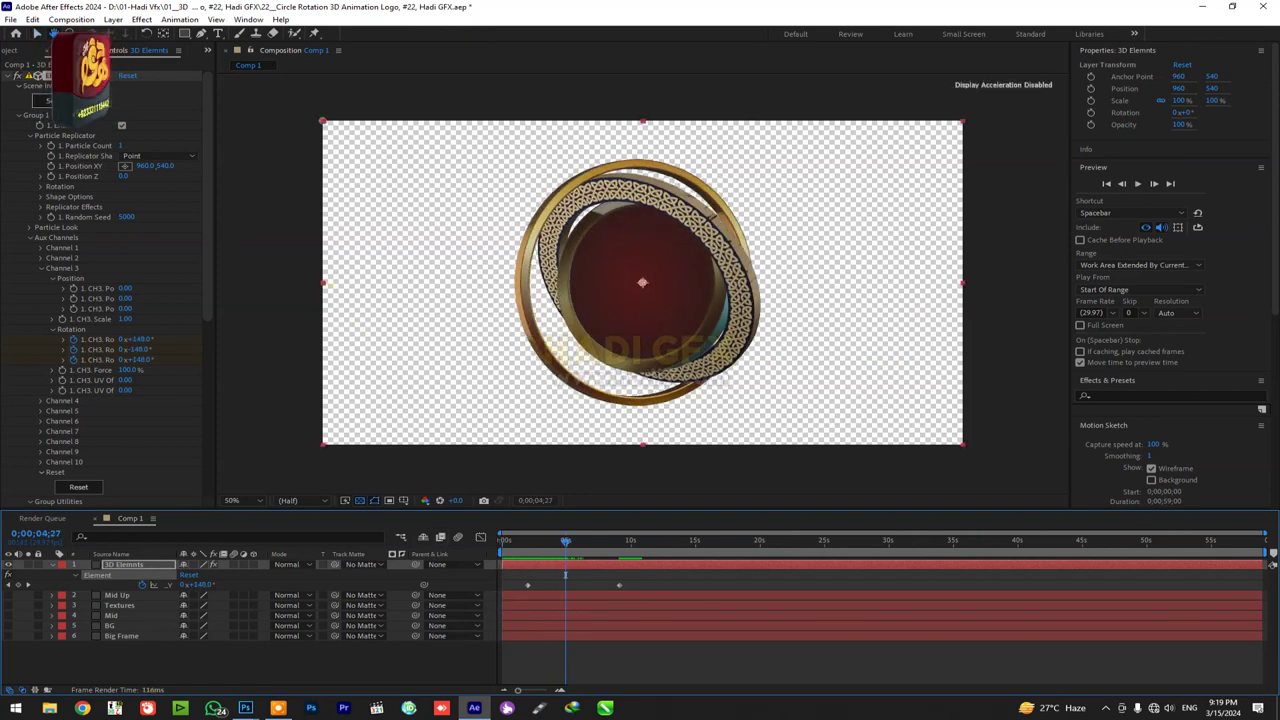
click(47, 100)
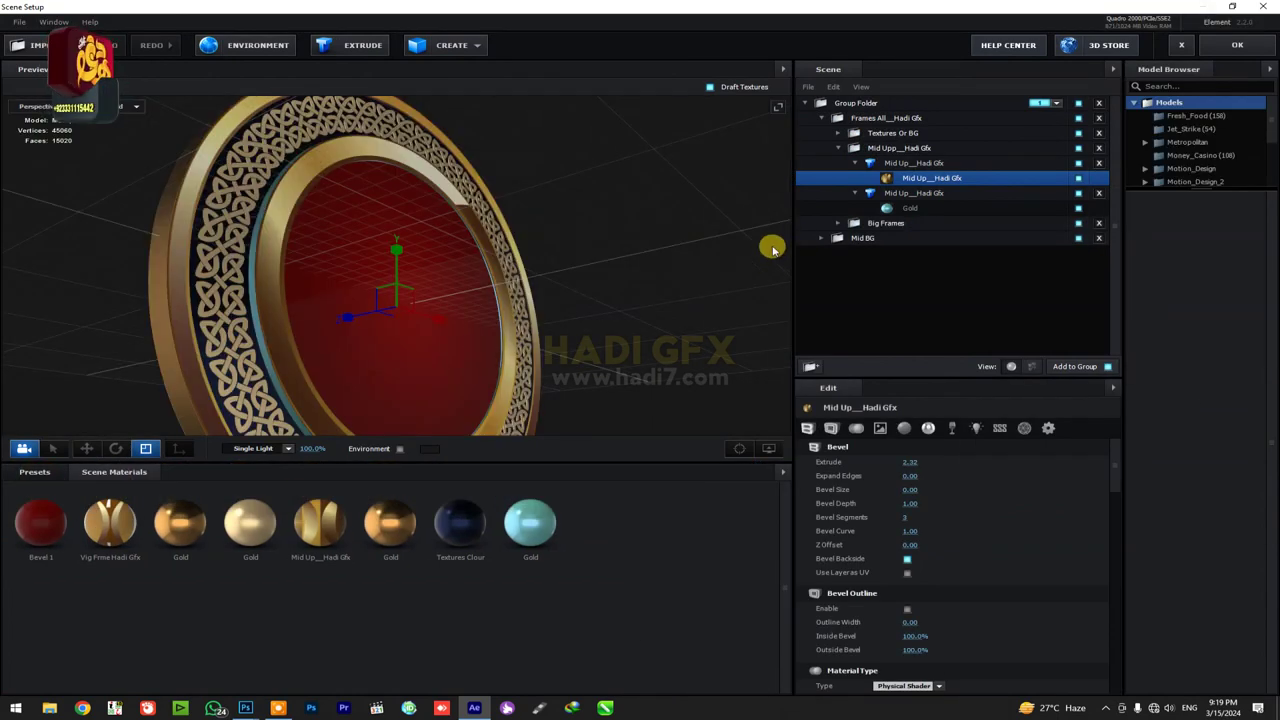
click(840, 150)
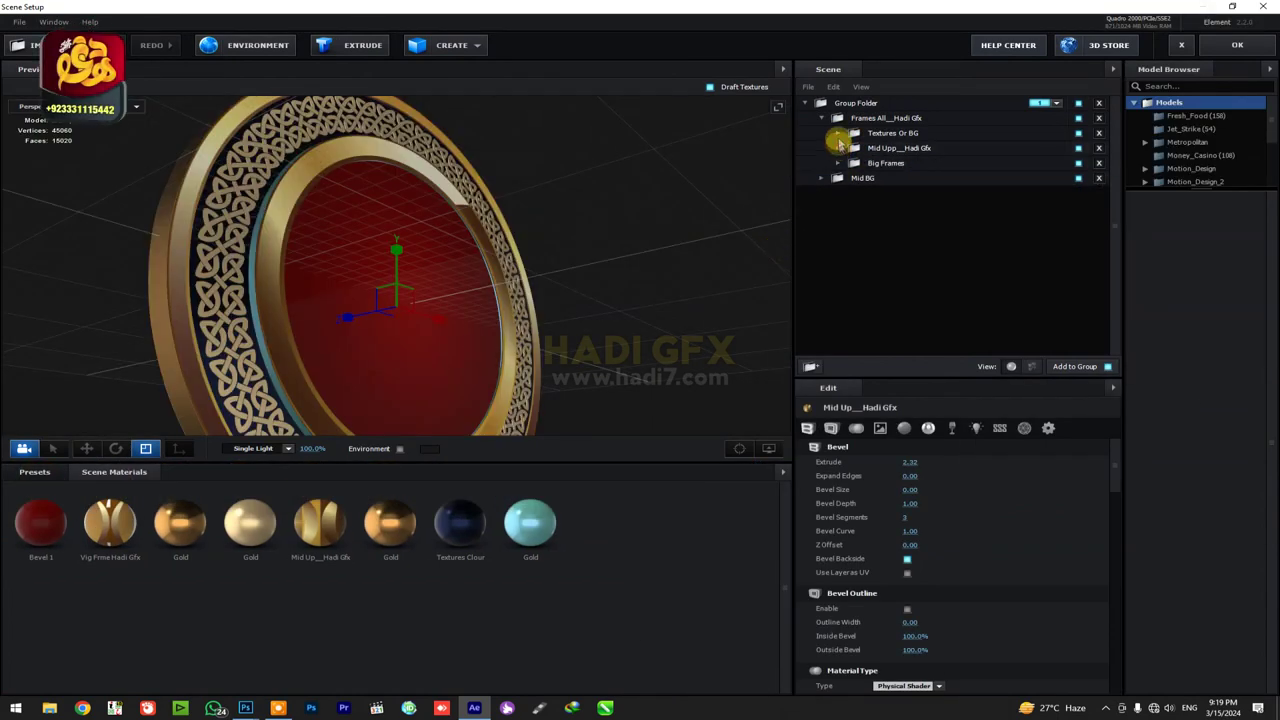
click(846, 134)
click(887, 163)
click(910, 468)
click(905, 487)
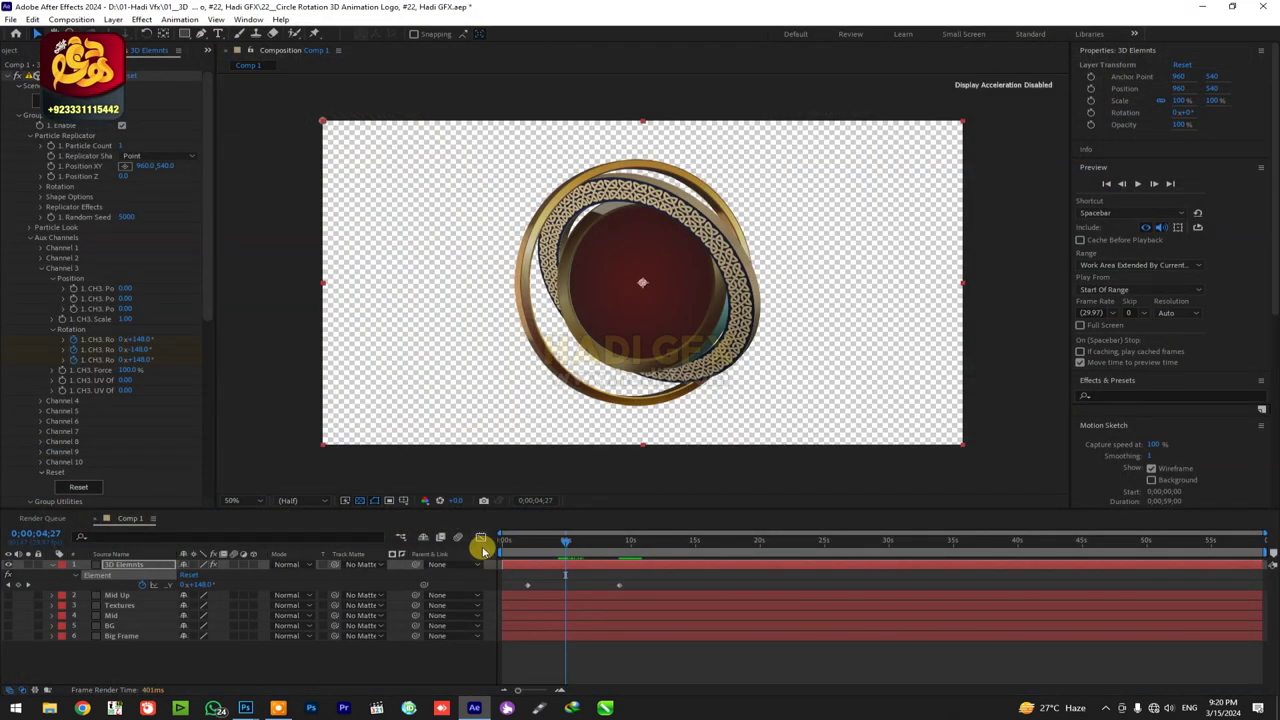
Preview to 0;00;13;00, then reveal the 3D Elemnts layer's keyframed properties with U.
drag(524, 545, 300, 523)
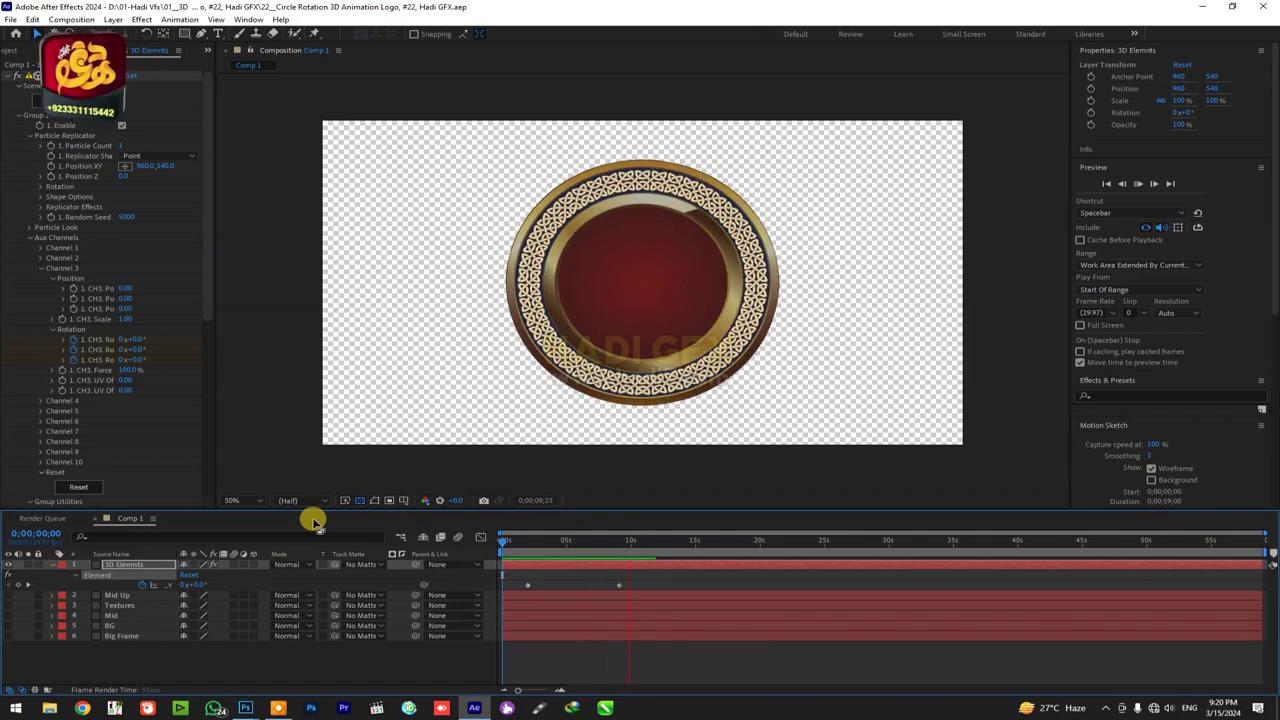
click(362, 426)
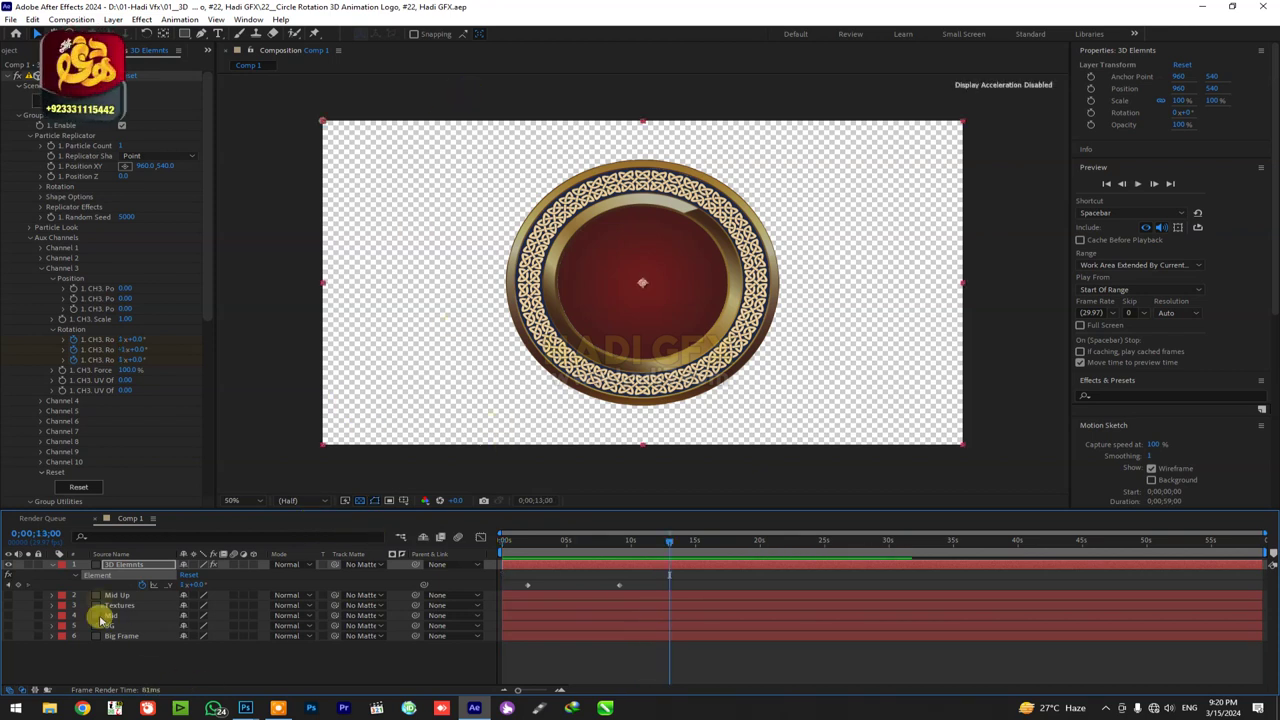
click(118, 566)
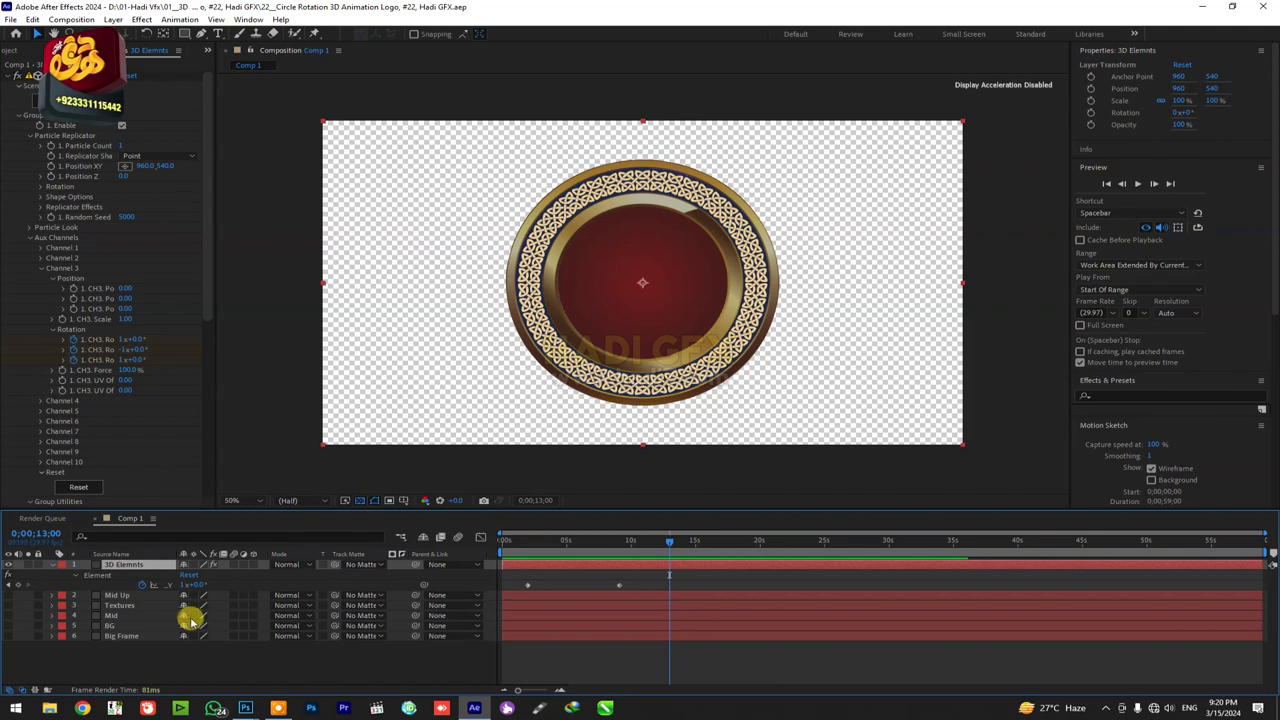
key(u)
click(503, 540)
click(73, 357)
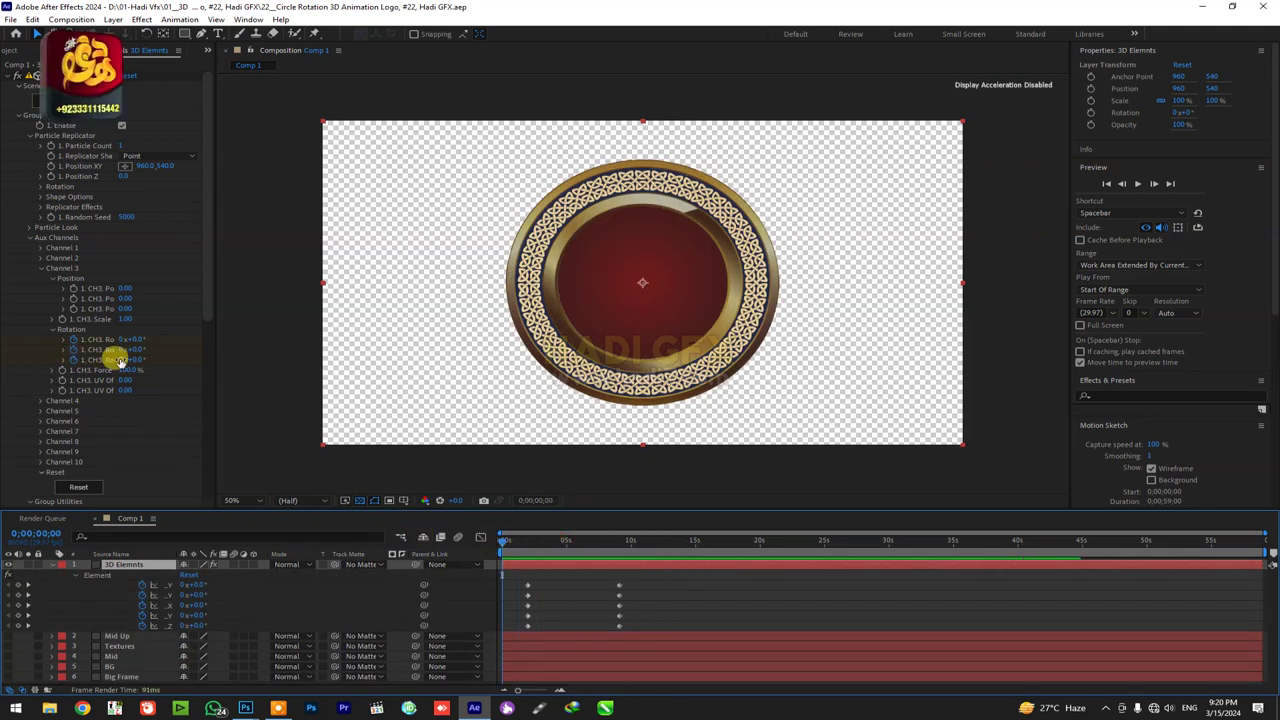
Drag the last rotation keyframe to 0;00;30;00 and set its value to six full turns.
click(524, 623)
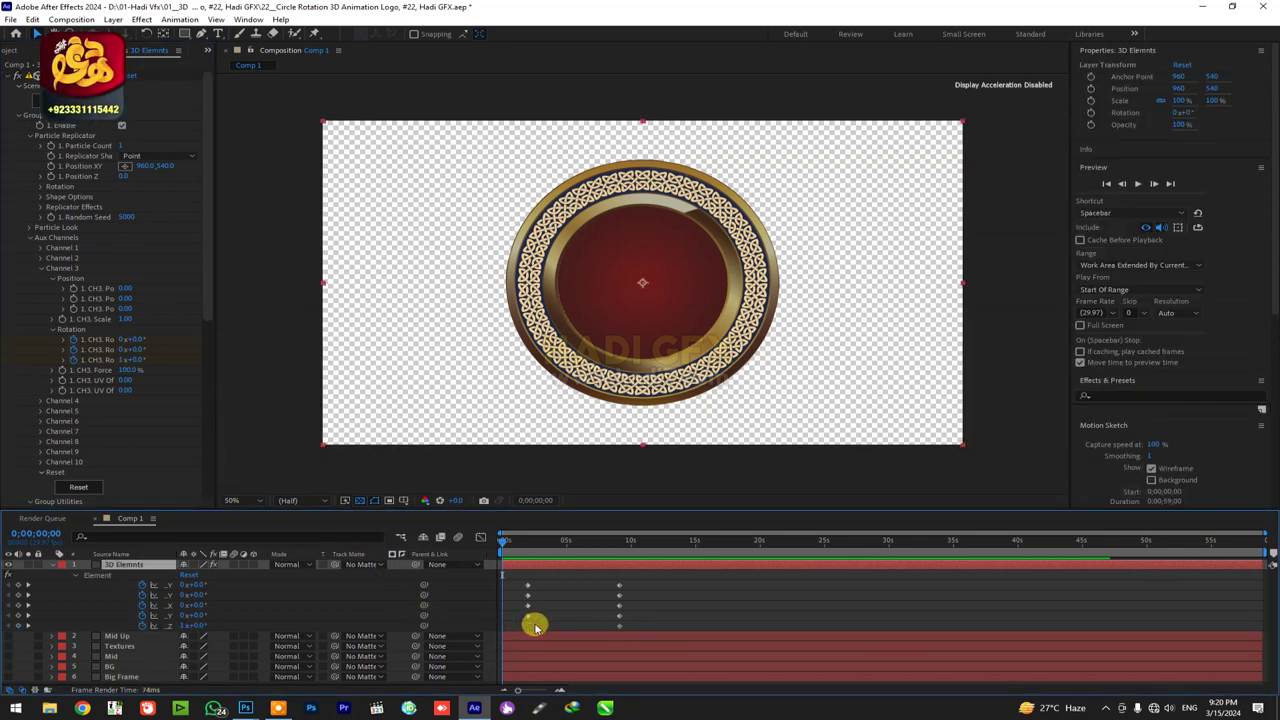
drag(619, 625, 888, 626)
click(888, 543)
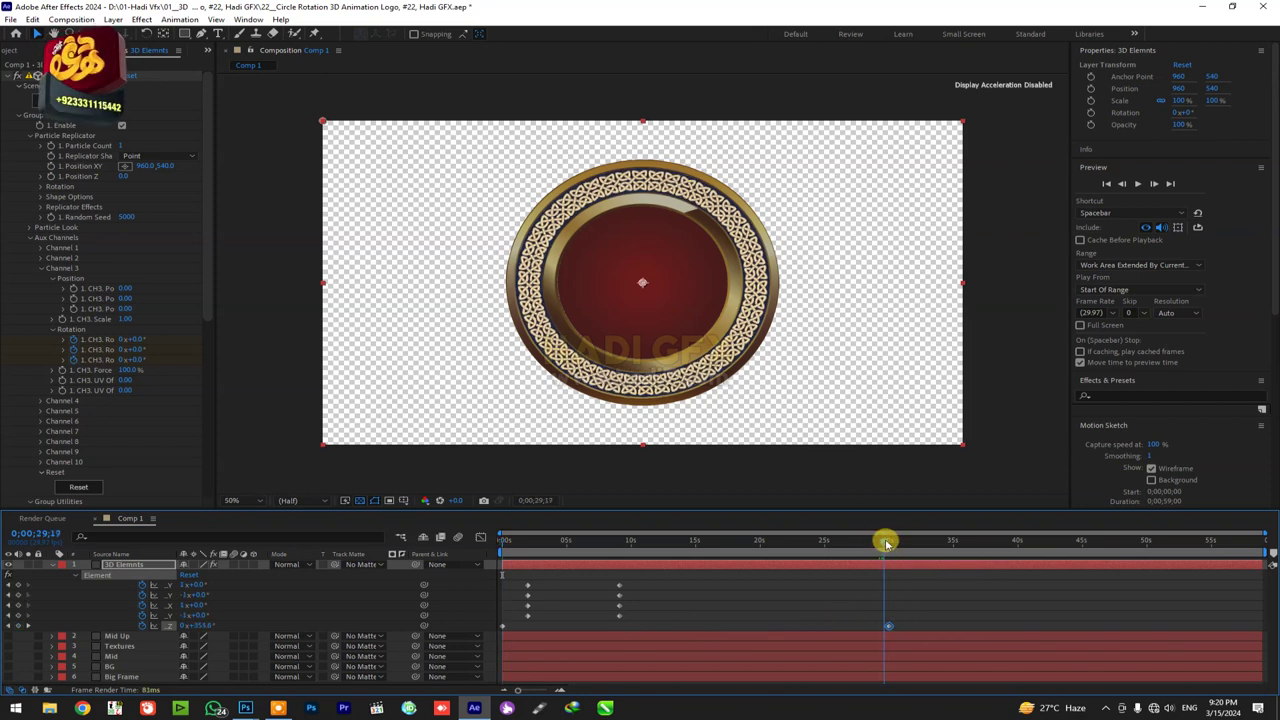
drag(890, 545, 888, 544)
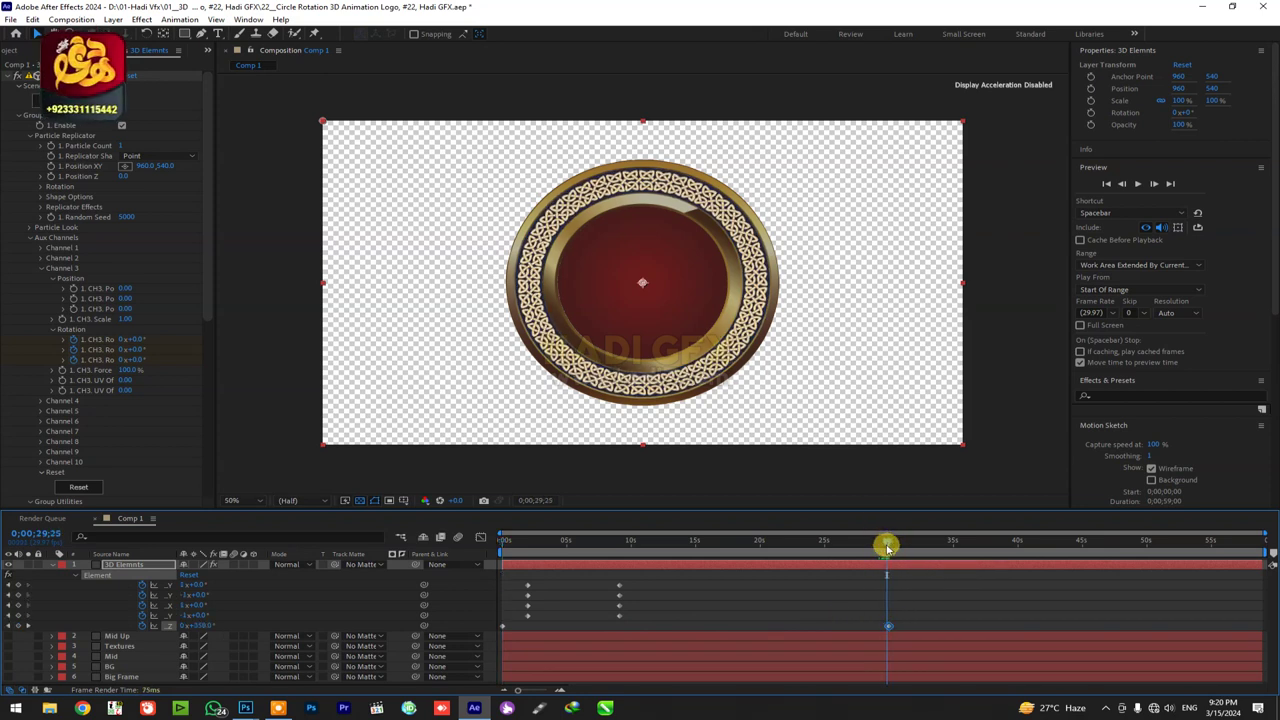
click(128, 360)
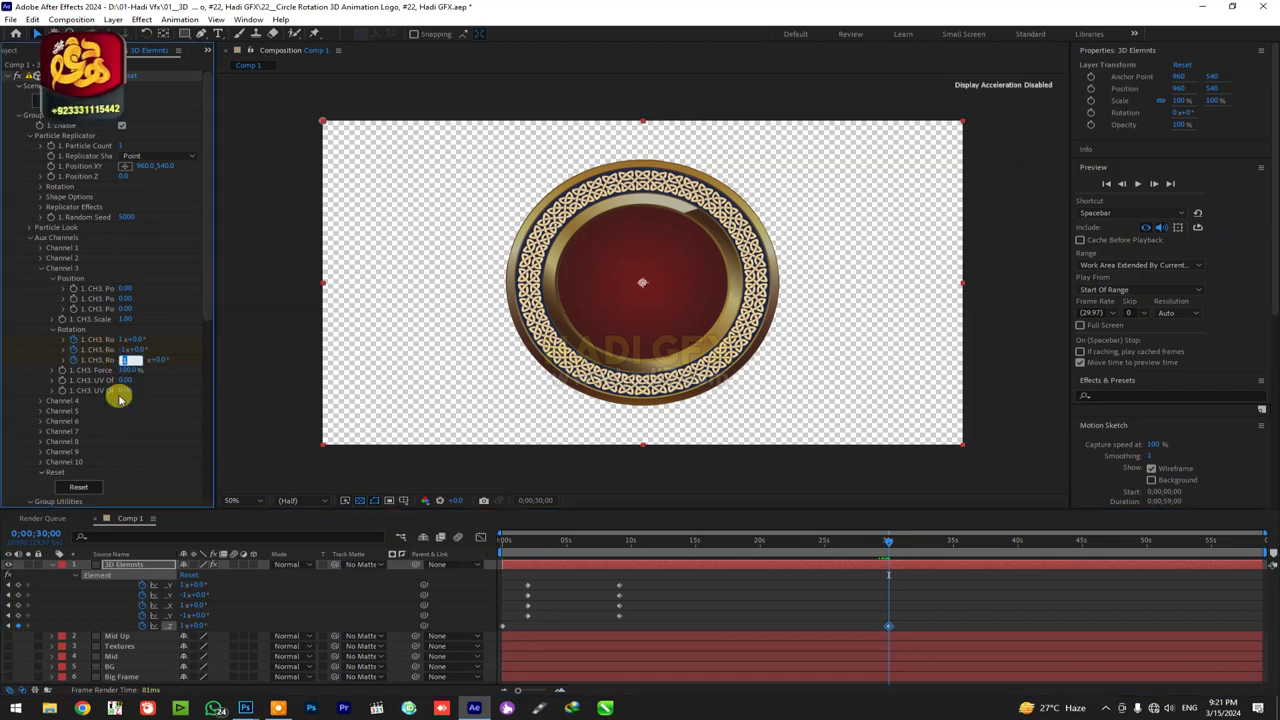
key(Return)
Preview the spin from the start, then jump to the 30-second keyframe.
drag(513, 548, 500, 548)
key(space)
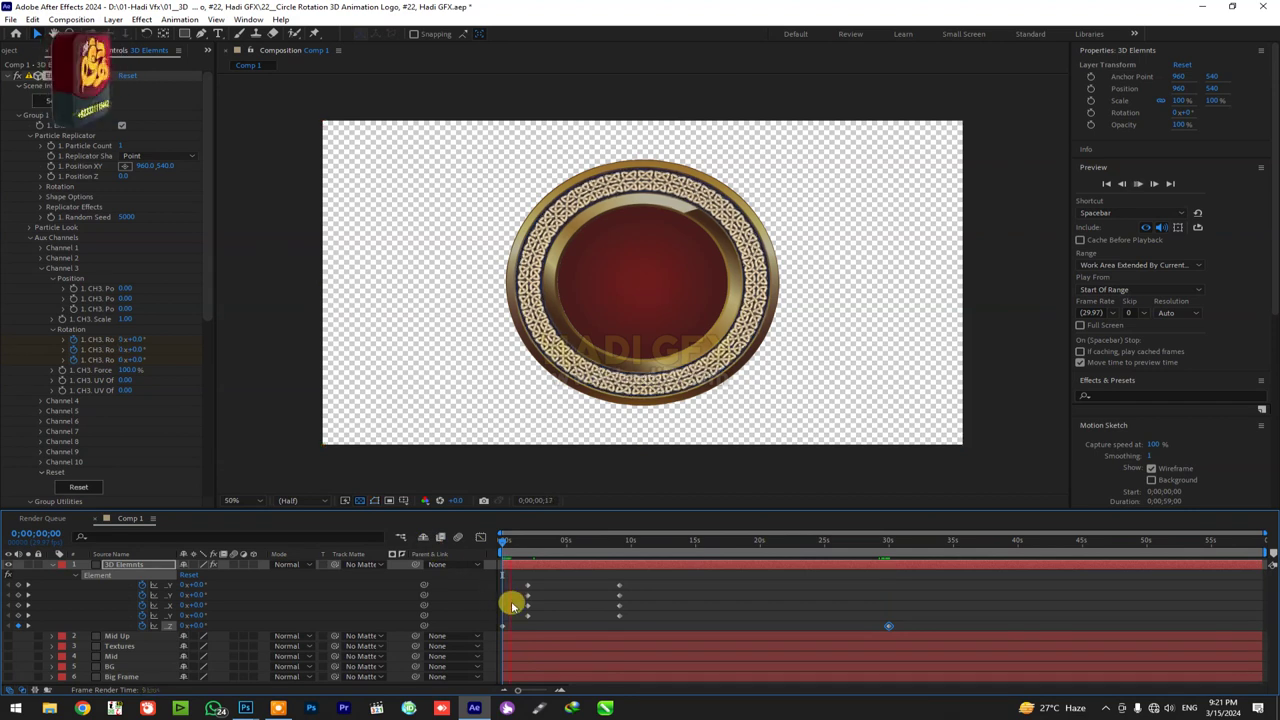
key(space)
key(k)
key(k)
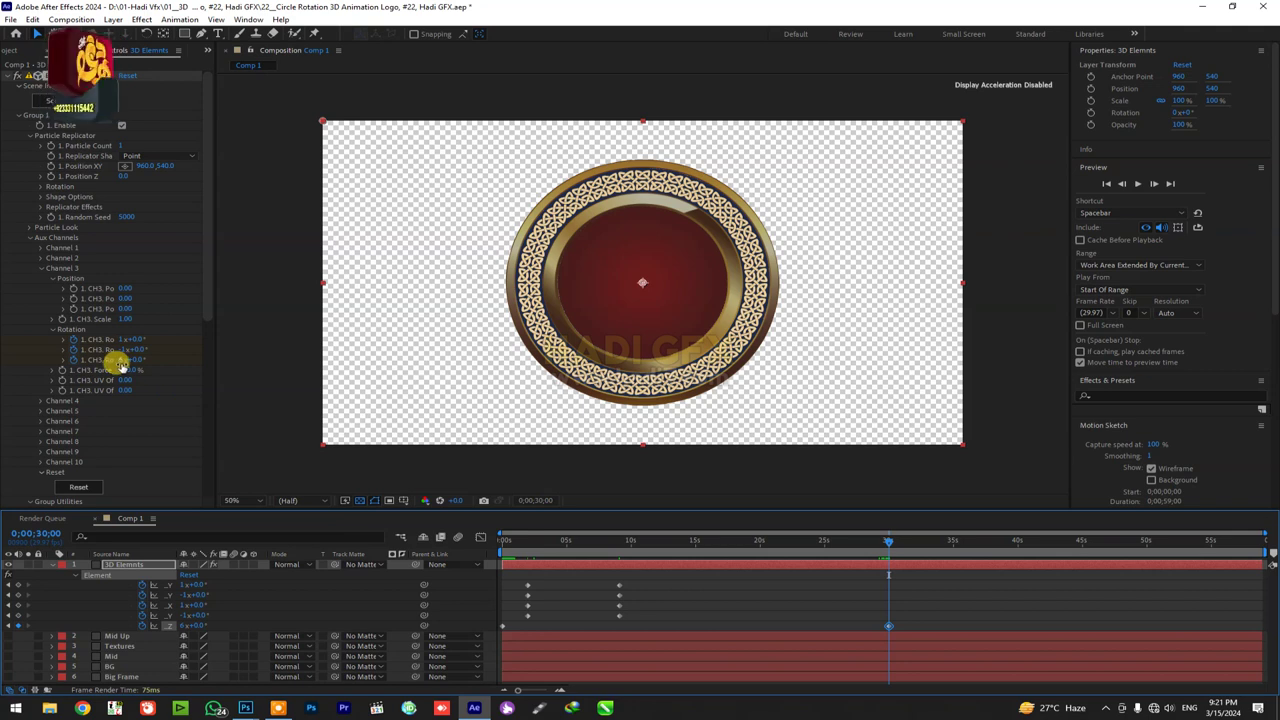
Change the 30-second rotation to 3x+0.0° and preview from the start to 0;00;05;01.
click(122, 360)
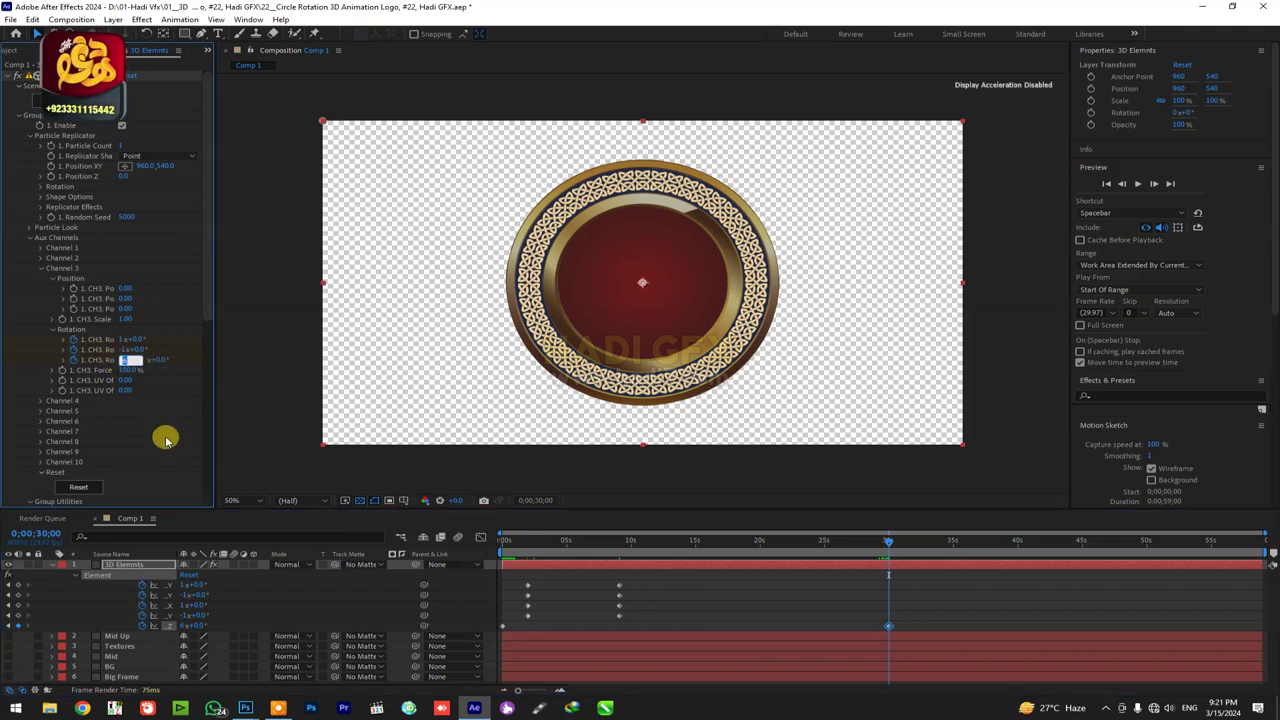
text(3)
key(Return)
drag(528, 551, 432, 545)
key(space)
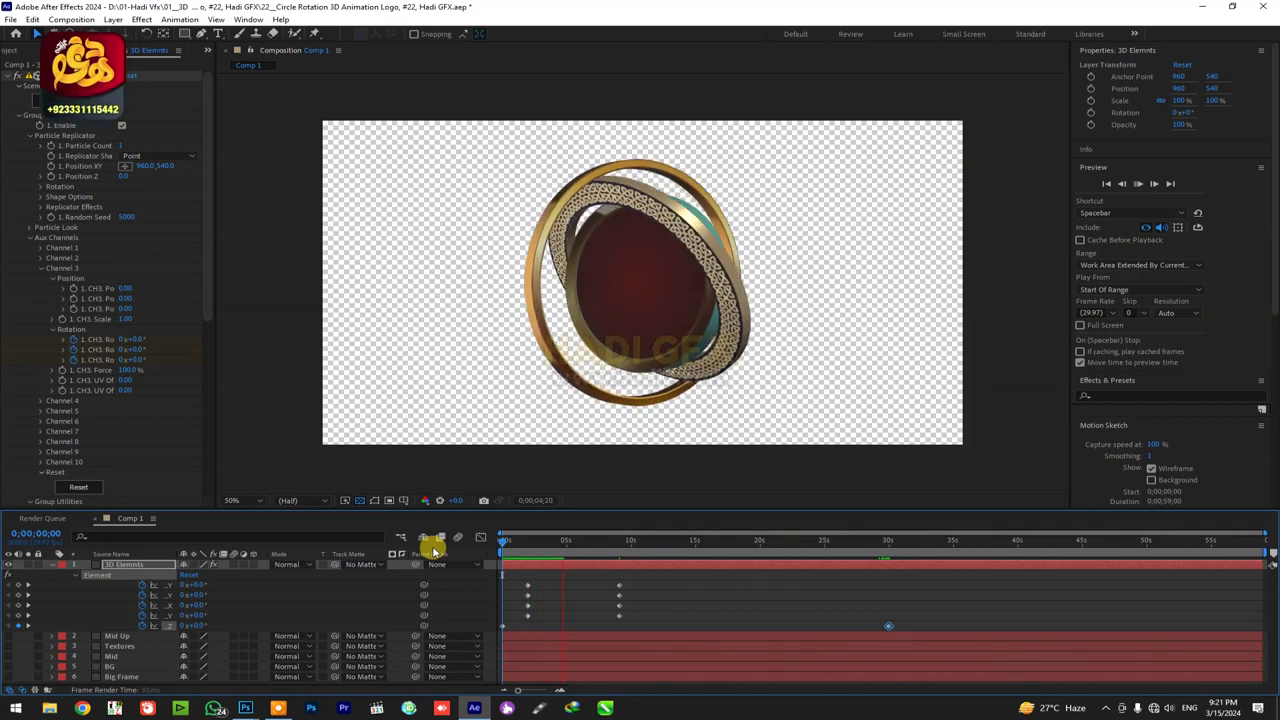
key(space)
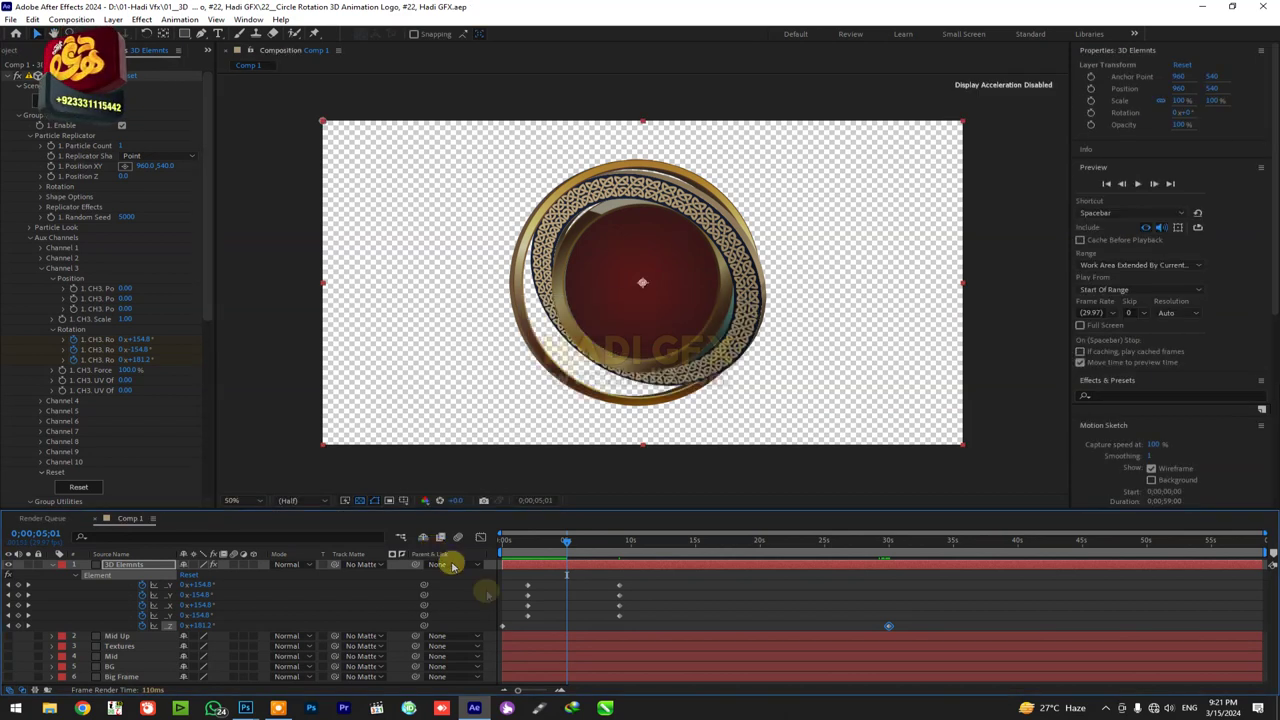
Select the ring's rotation keyframes at 0;00;09;03 and review their keyframe options.
mouse_move(607, 575)
mouse_down()
mouse_move(632, 618)
mouse_move(608, 582)
mouse_move(514, 612)
mouse_up()
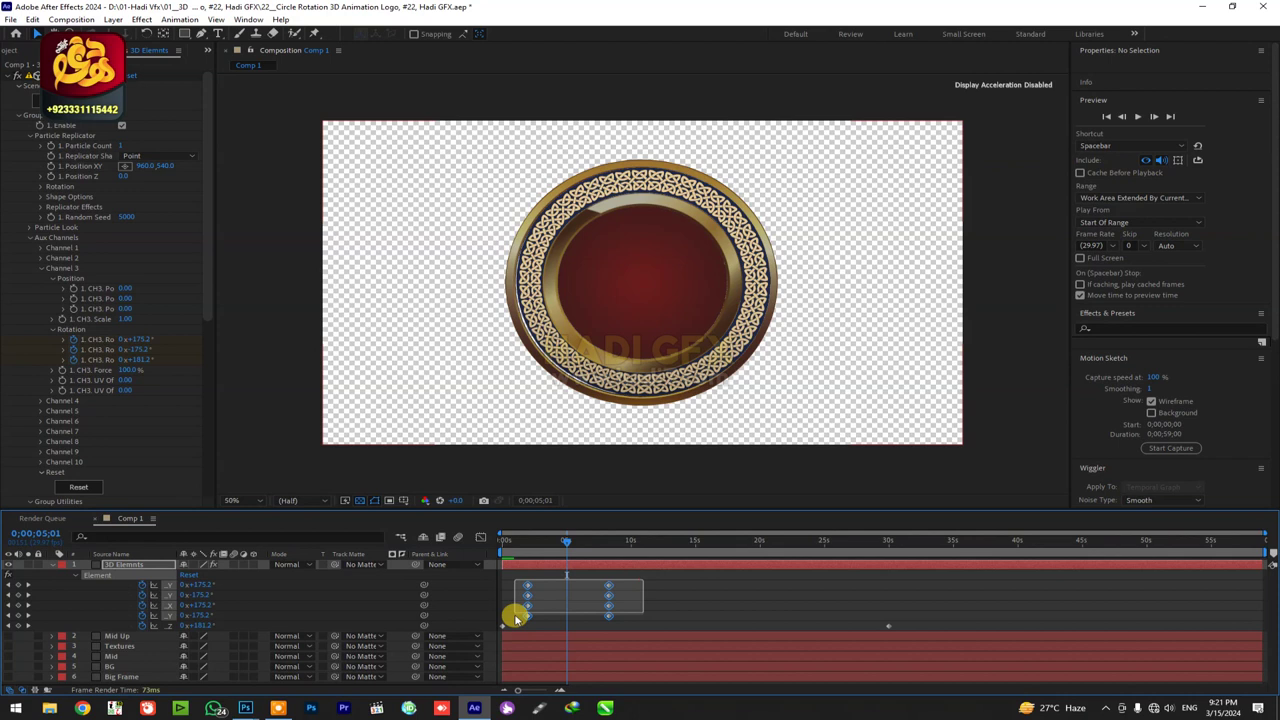
right_click(527, 590)
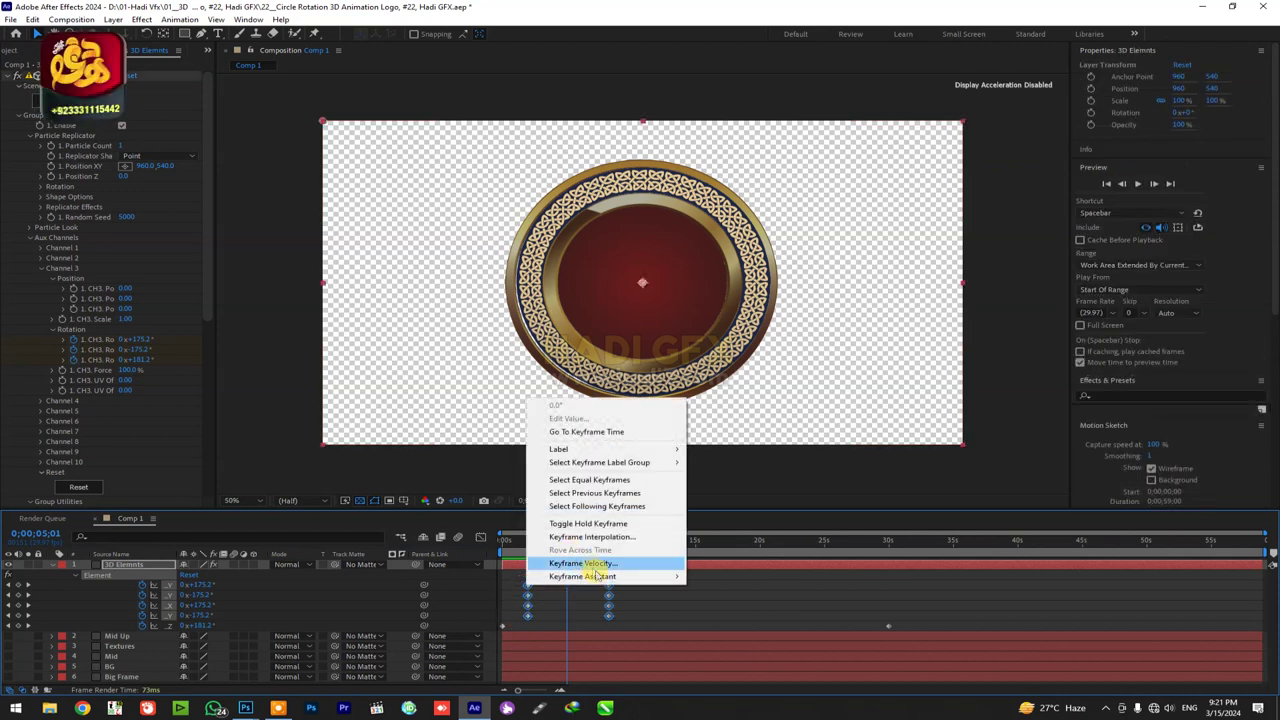
mouse_move(600, 578)
click(505, 632)
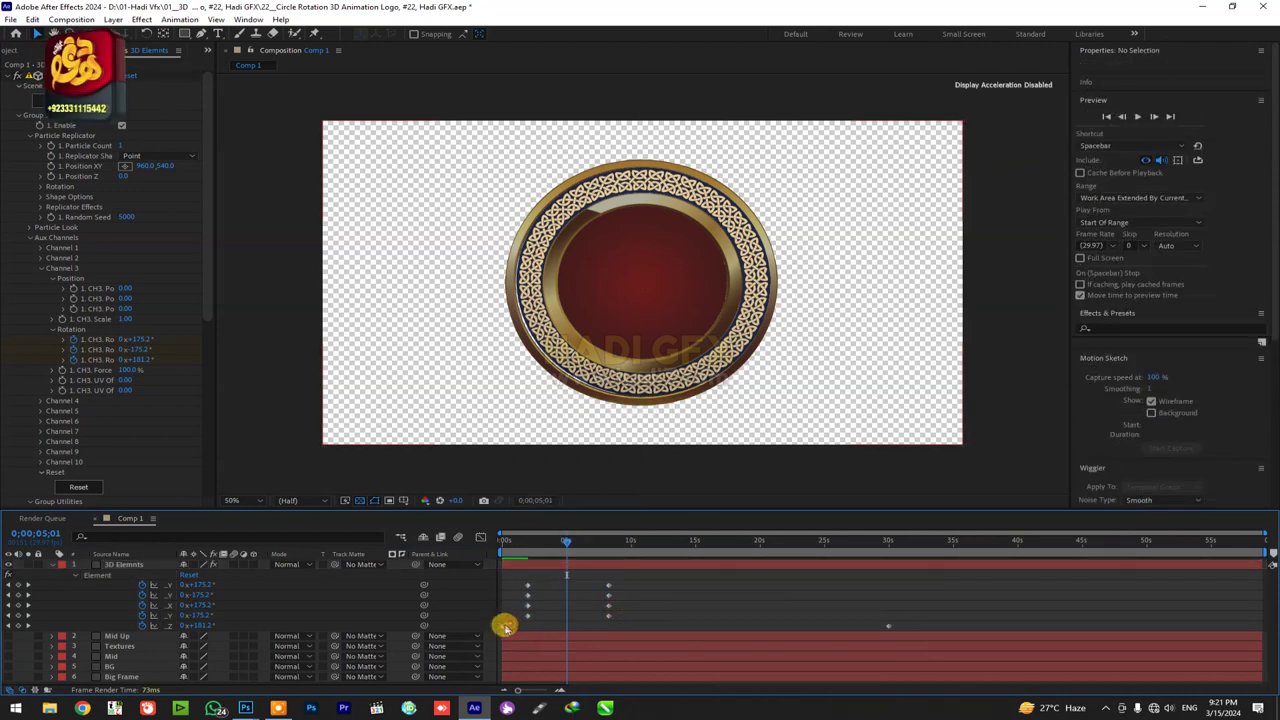
click(503, 626)
click(1256, 541)
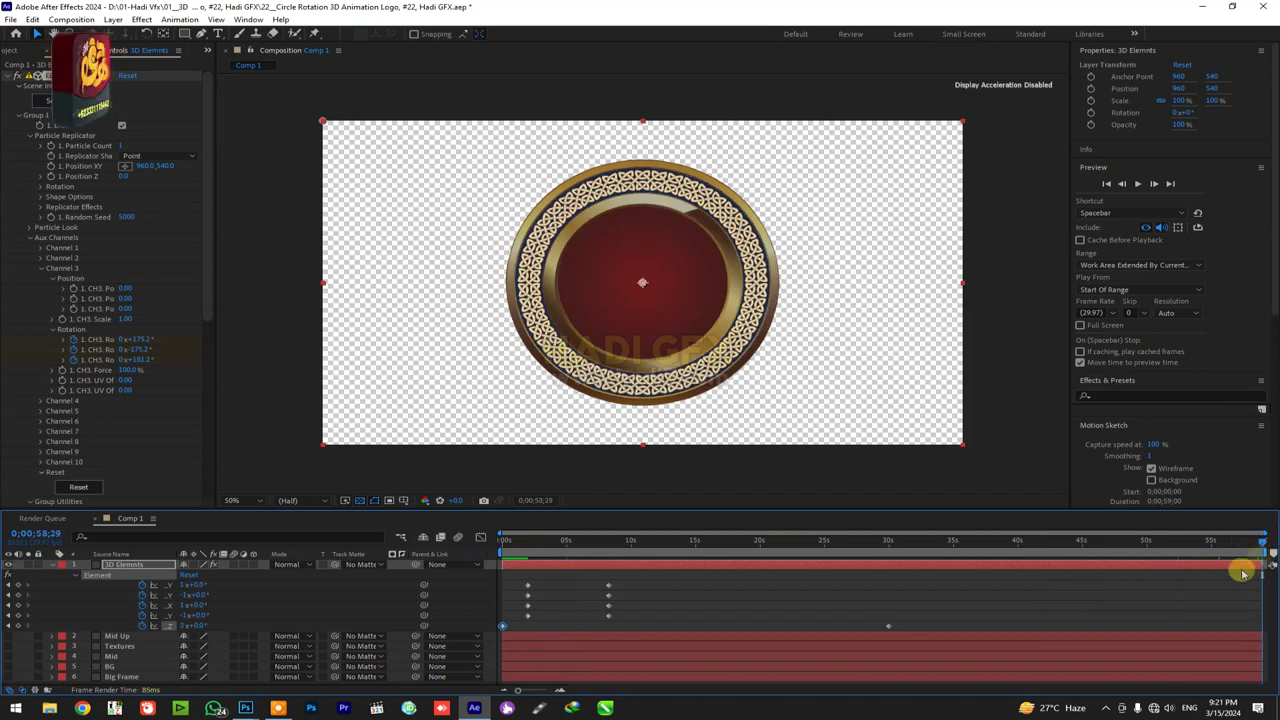
click(1186, 599)
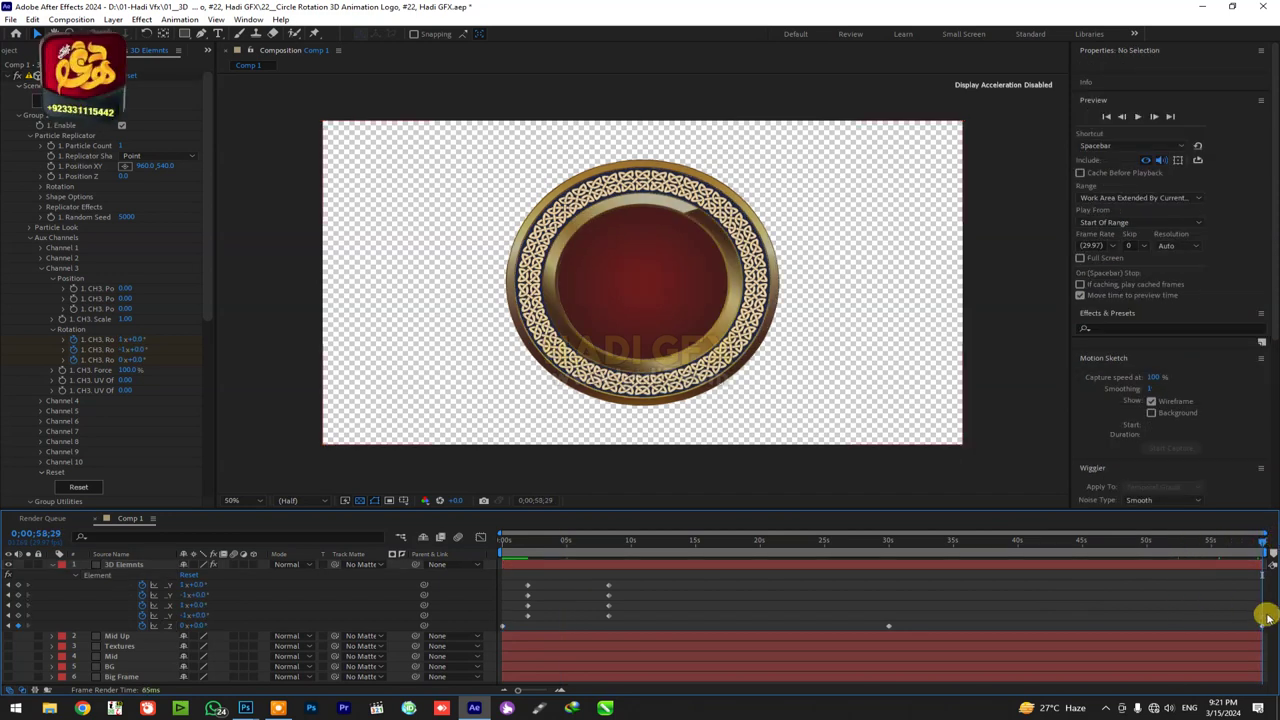
Paste the spin keyframes at about 48 seconds and the starting keyframes at about 56 seconds.
drag(598, 577, 629, 614)
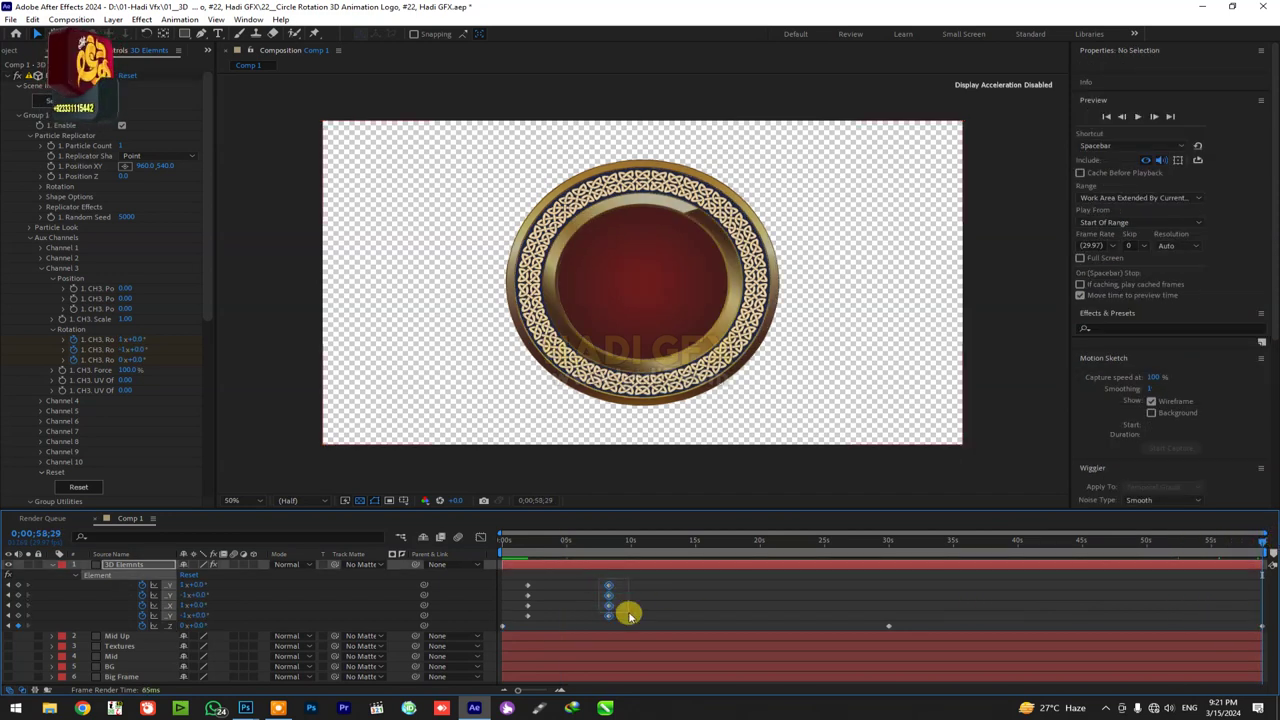
drag(1155, 552, 1125, 557)
key(ctrl+v)
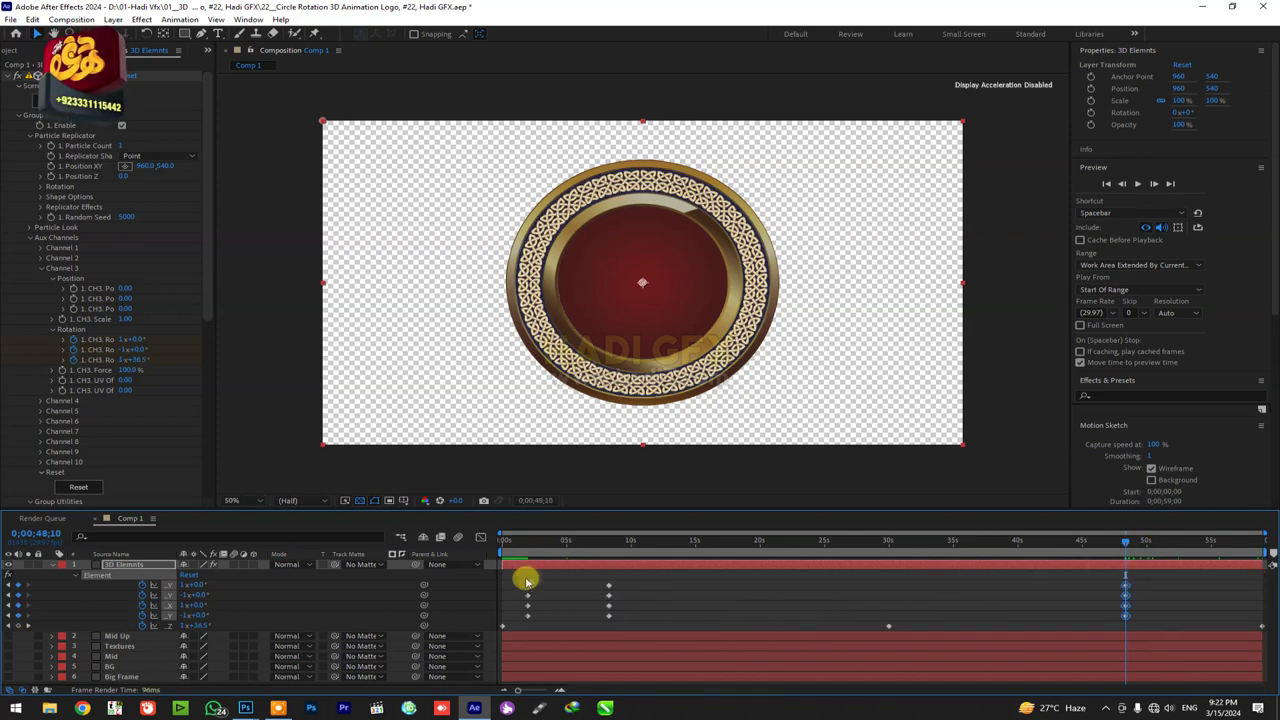
drag(518, 577, 562, 628)
drag(1237, 542, 1236, 547)
key(ctrl+v)
Shift the keys pasted at 48 seconds to about 51 seconds, then preview the spin around 0;00;10;24.
click(1124, 597)
mouse_move(1112, 578)
mouse_down()
mouse_move(1140, 620)
mouse_move(1153, 594)
mouse_up()
click(951, 606)
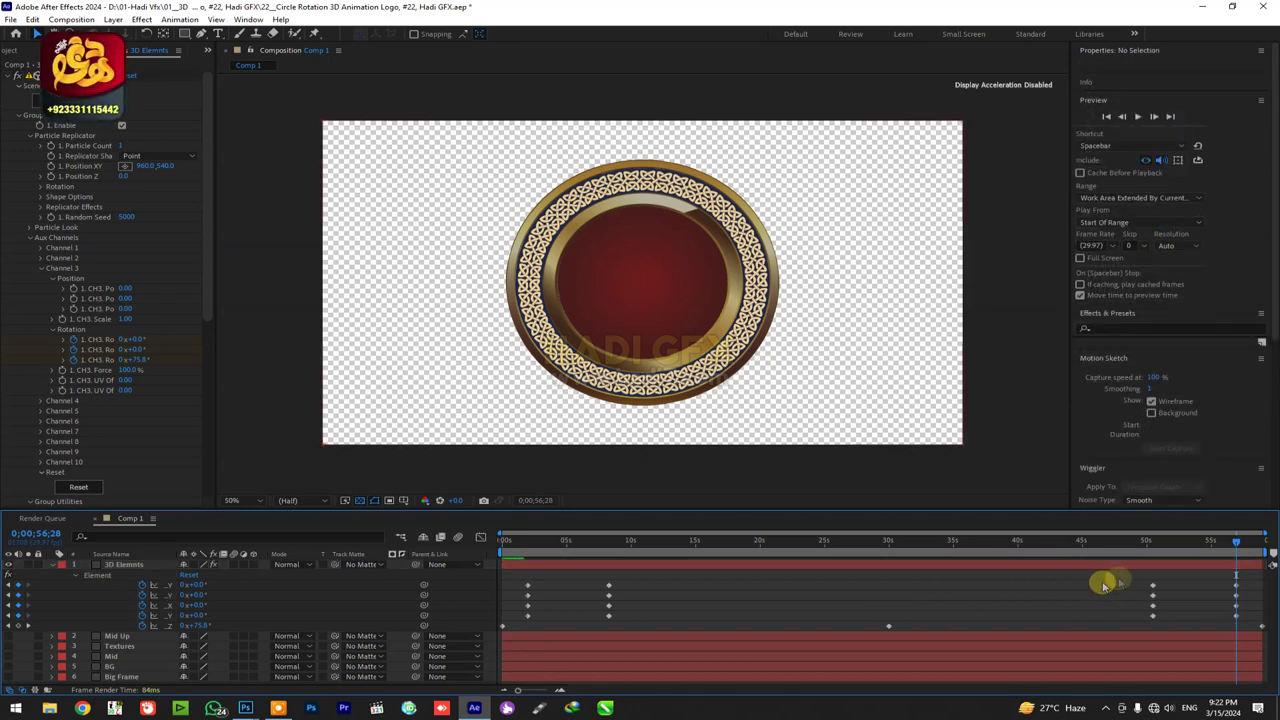
click(1130, 565)
click(1118, 540)
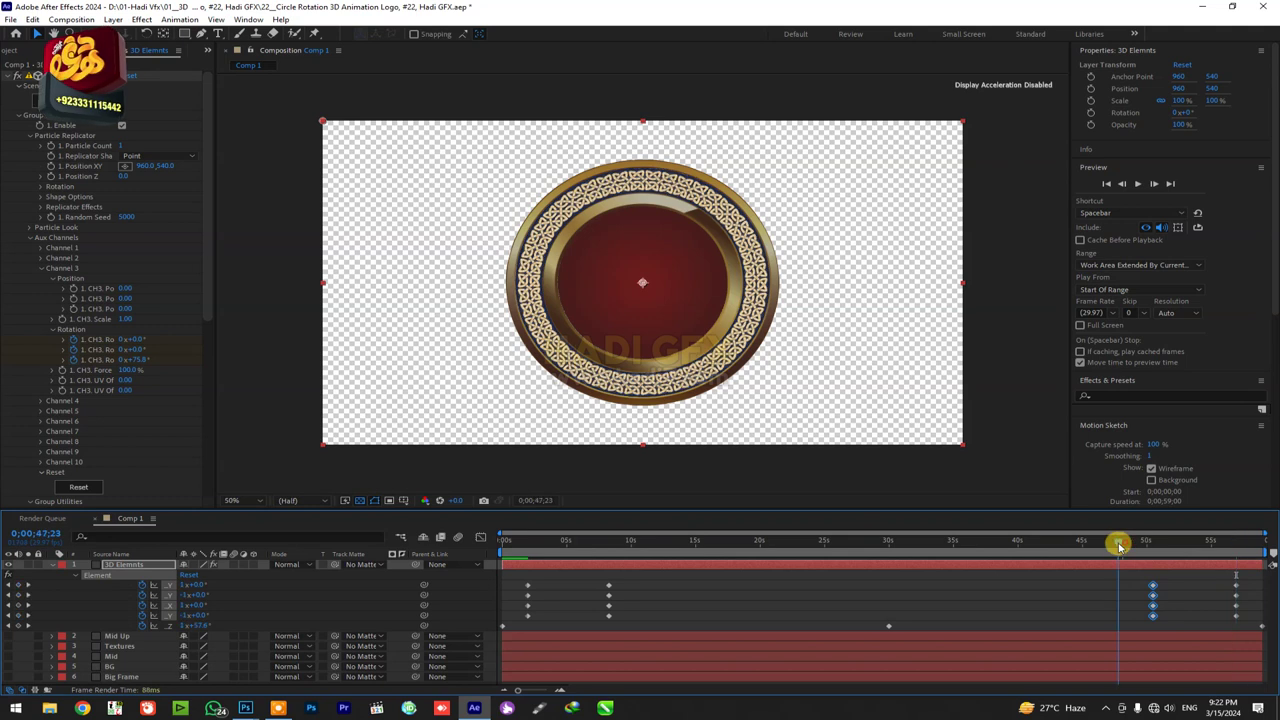
click(609, 588)
click(641, 543)
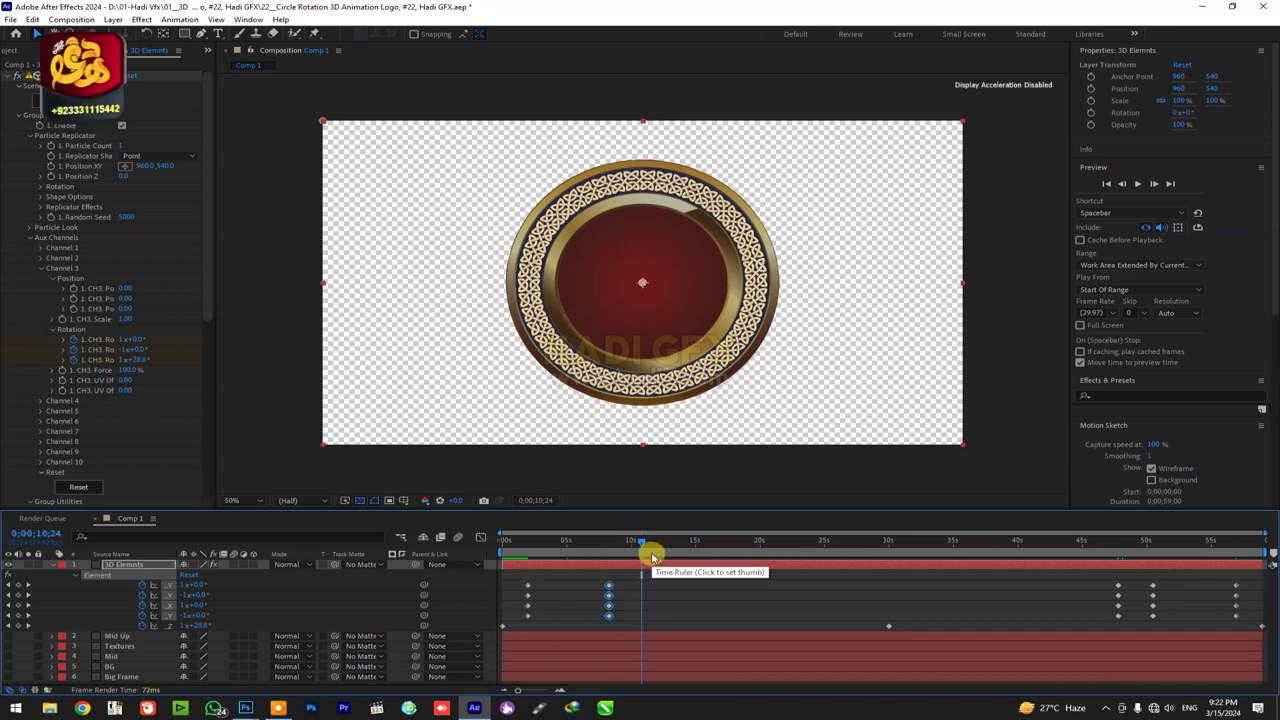
drag(616, 545, 609, 545)
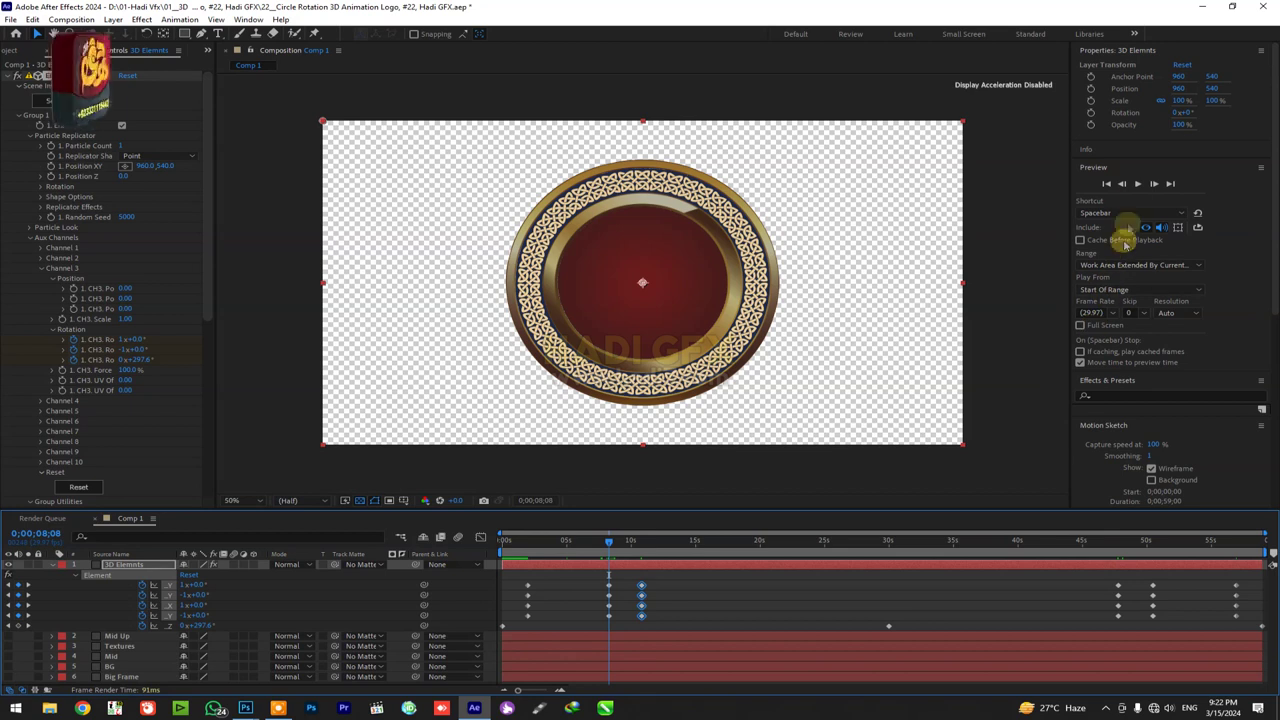
Apply CC Light Sweep to the 3D Elements layer with its Shape set to Smooth.
click(1125, 395)
text(sc)
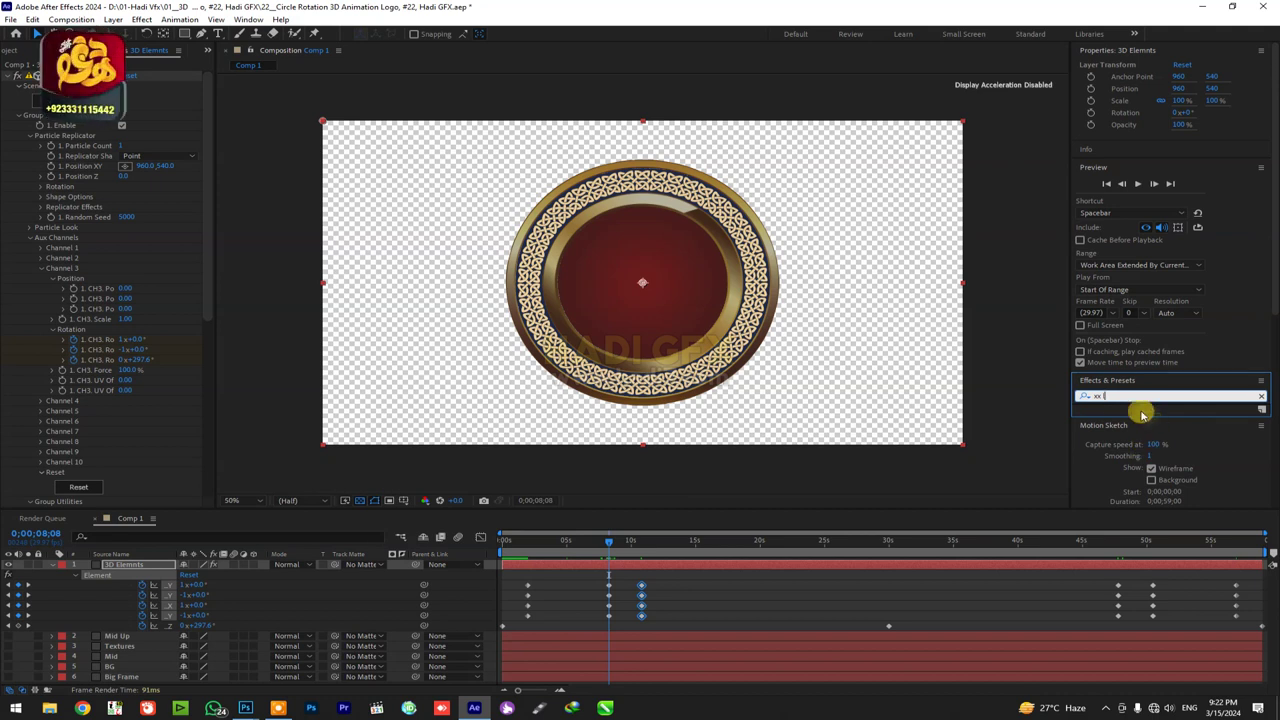
text(cc l)
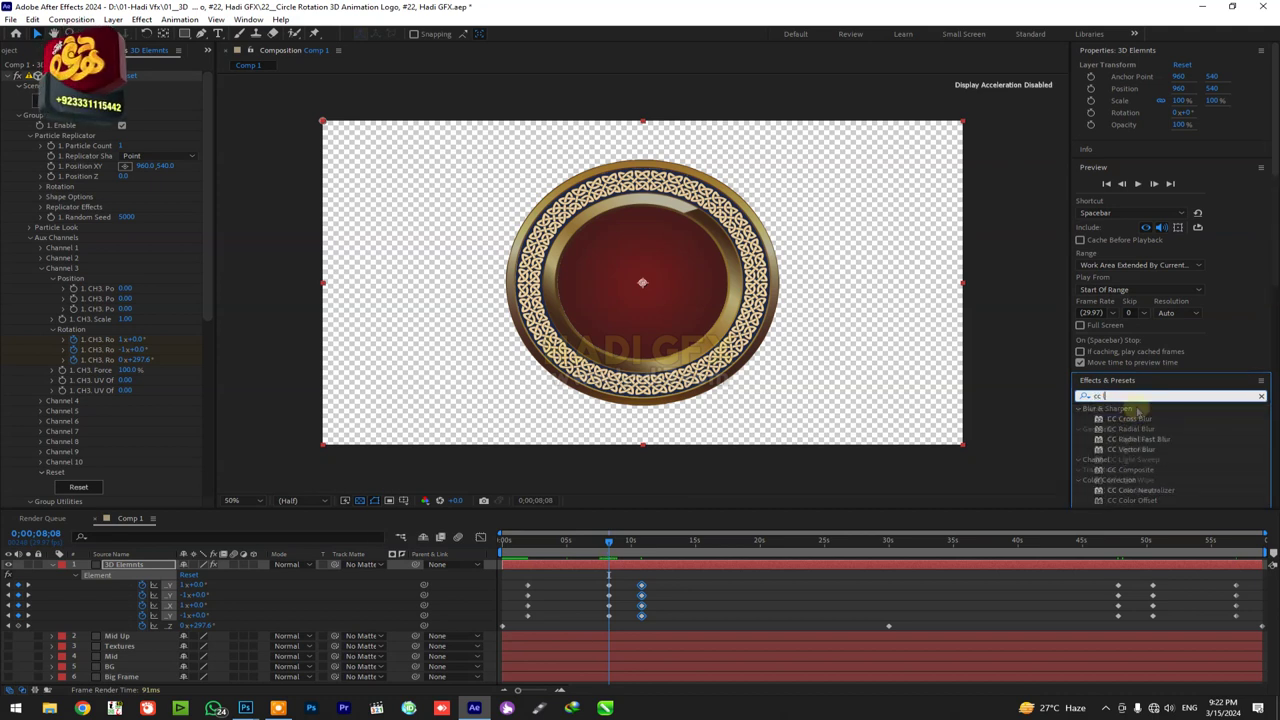
mouse_move(1134, 459)
mouse_down()
mouse_move(672, 459)
mouse_move(180, 564)
mouse_up()
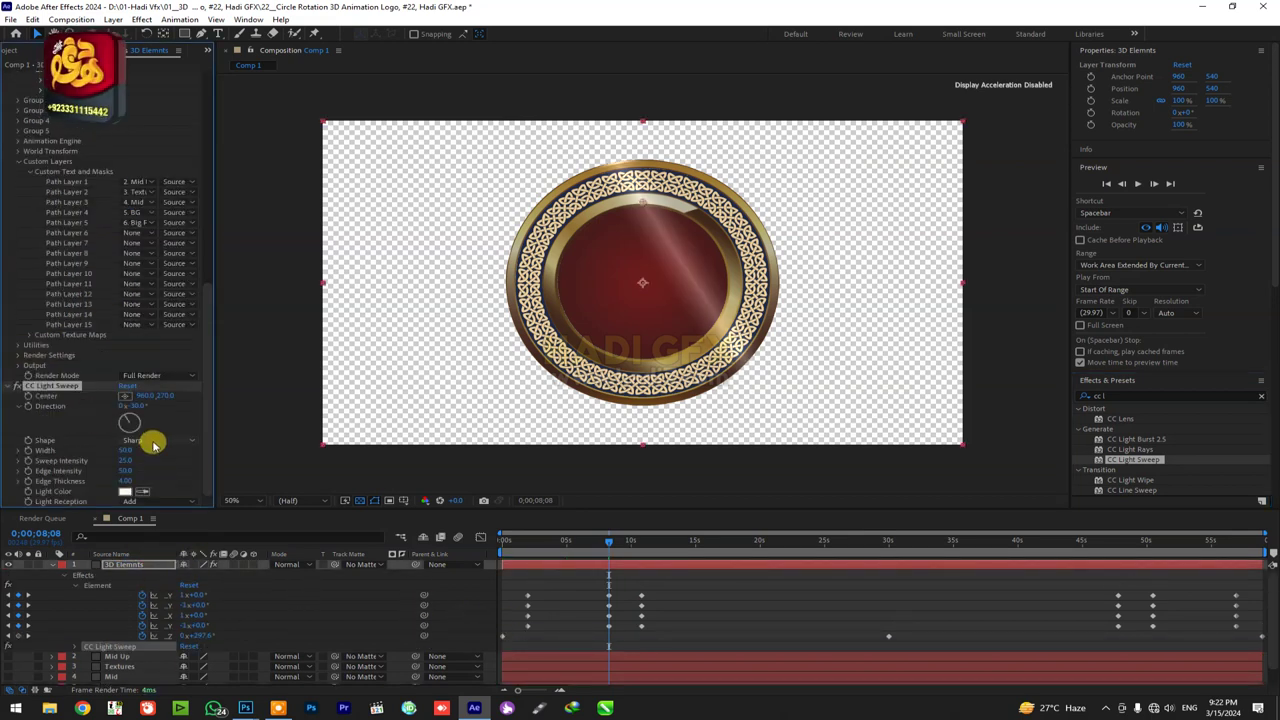
click(153, 444)
click(160, 459)
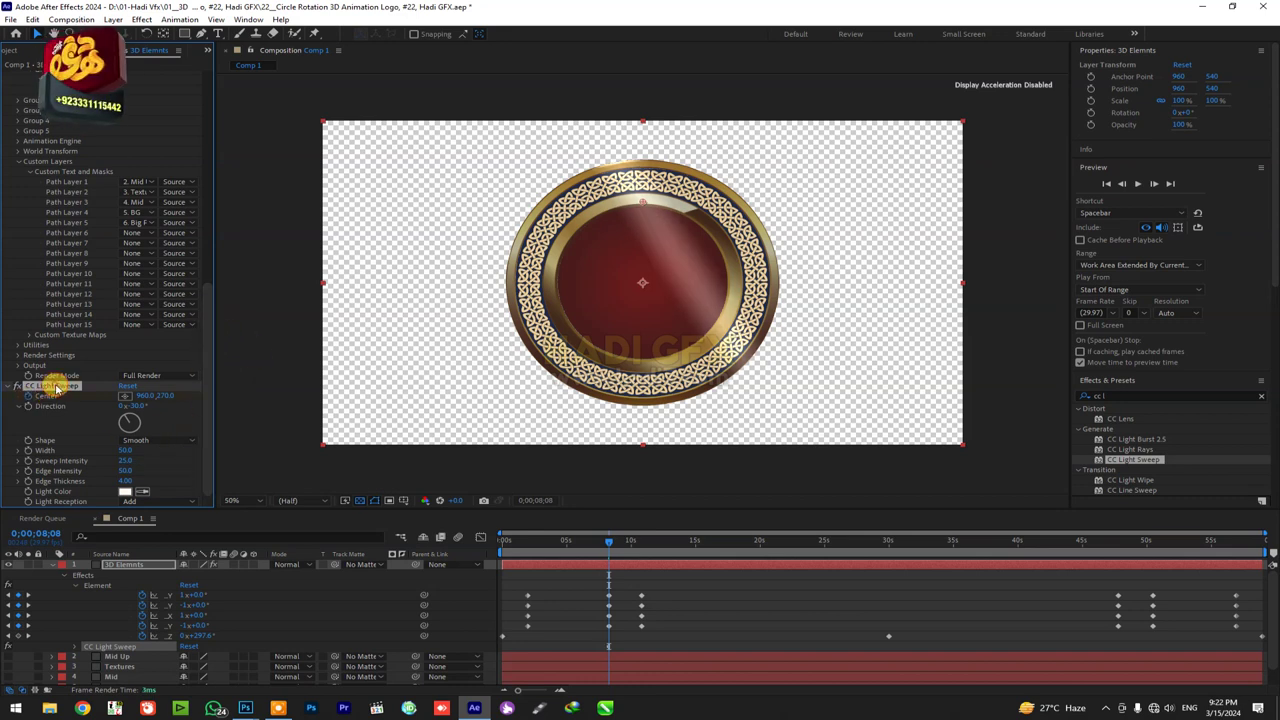
Keyframe the sweep Center from the top right to the ring's lower left at 10;24.
key(u)
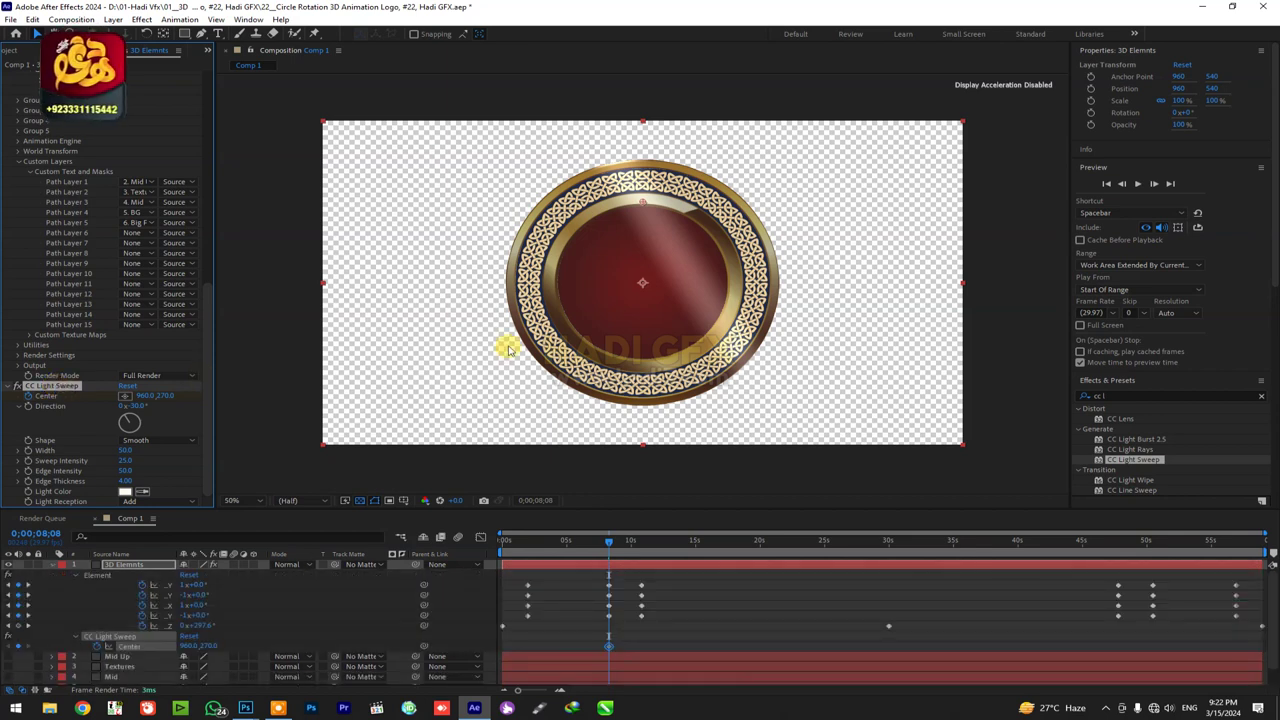
drag(642, 202, 760, 148)
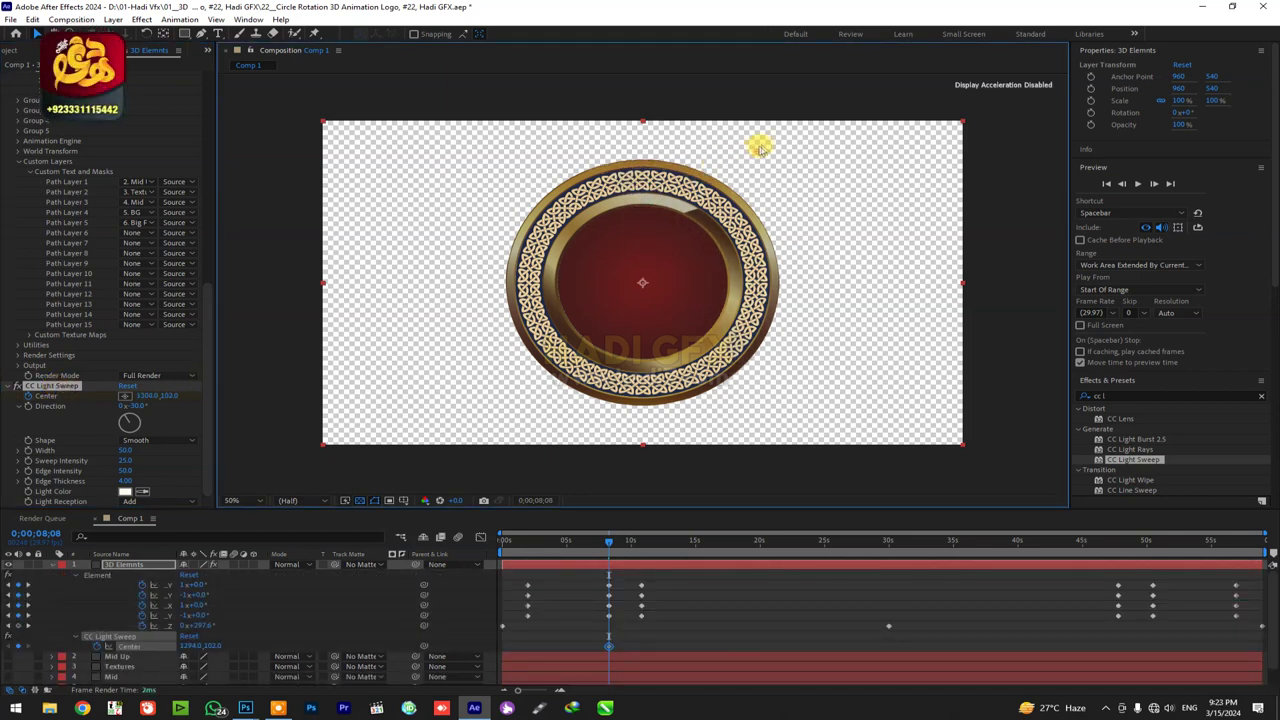
key(k)
drag(787, 137, 457, 409)
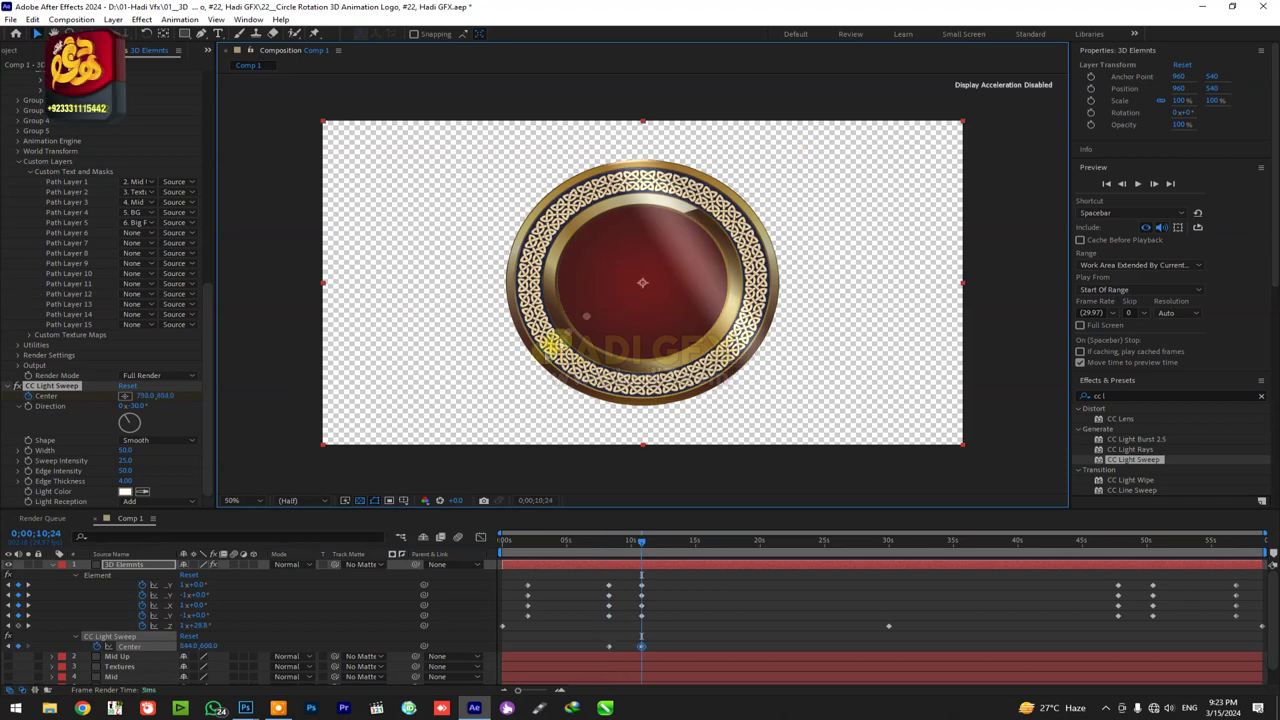
drag(646, 543, 627, 550)
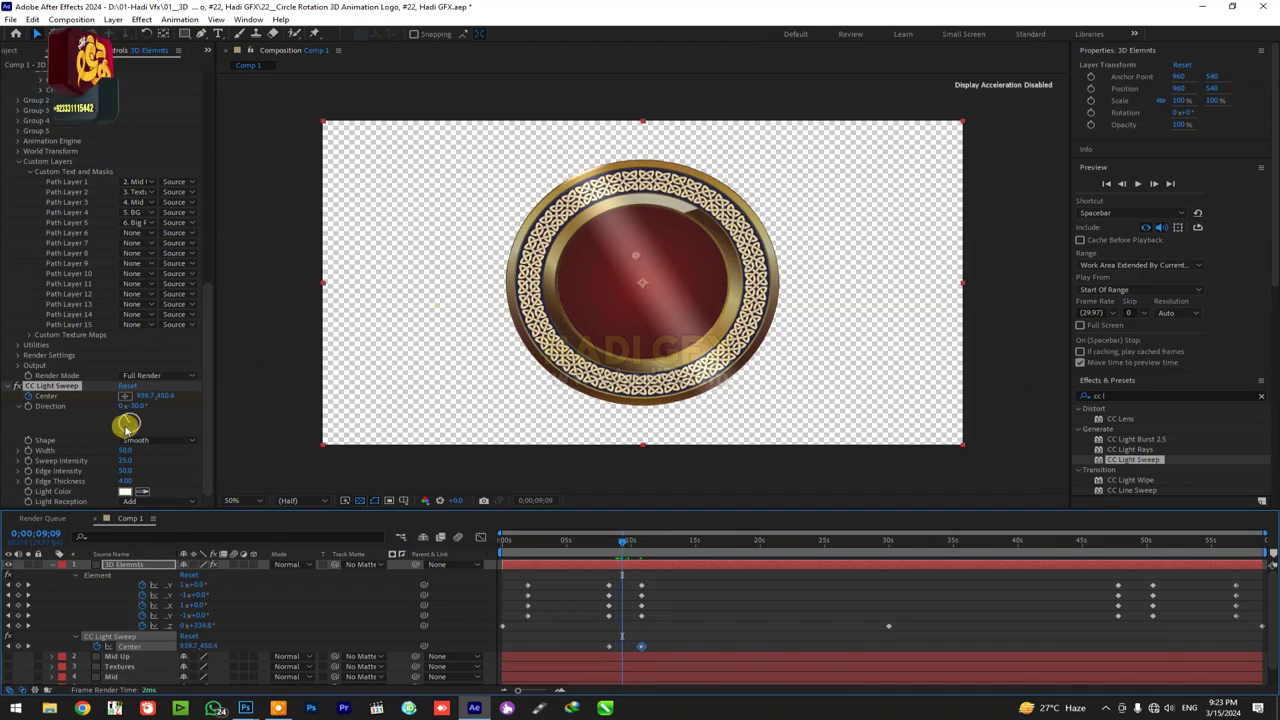
Tilt the light sweep's Direction angle and preview the sweep with the spin.
click(131, 406)
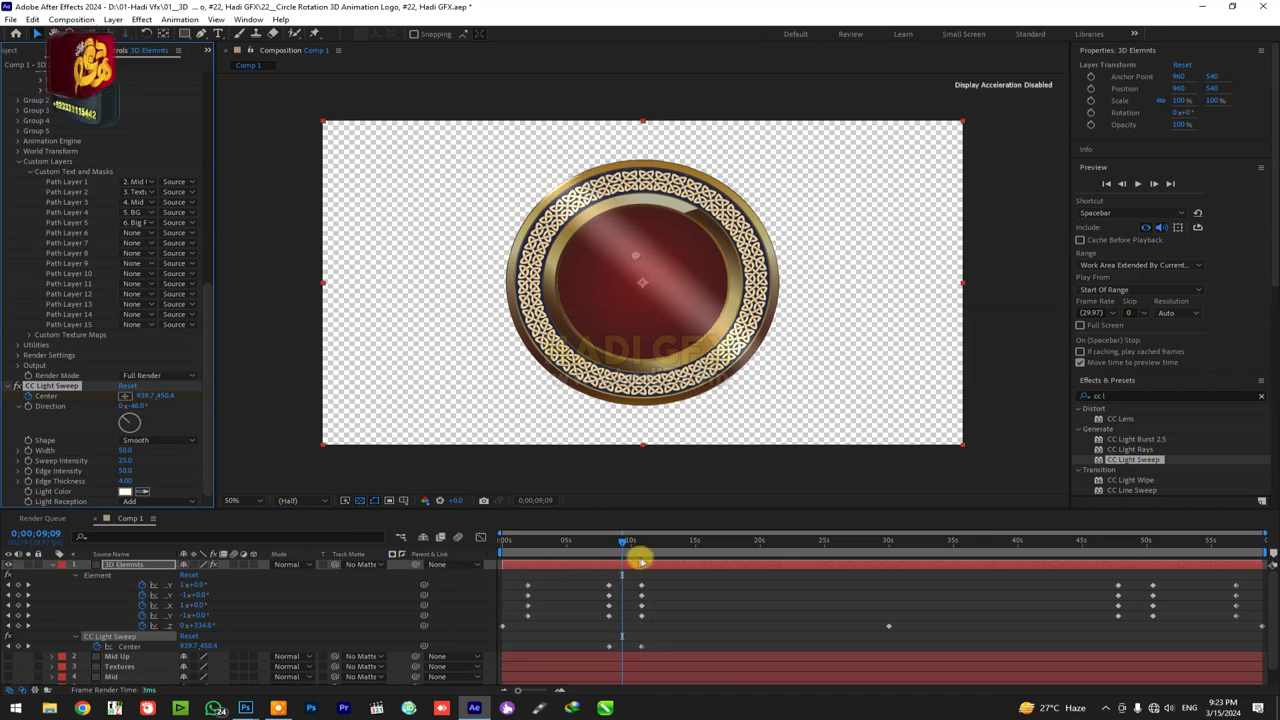
mouse_move(632, 542)
mouse_down()
mouse_move(591, 541)
mouse_move(710, 554)
mouse_up()
scroll(46, 200, up, 5)
scroll(88, 178, up, 5)
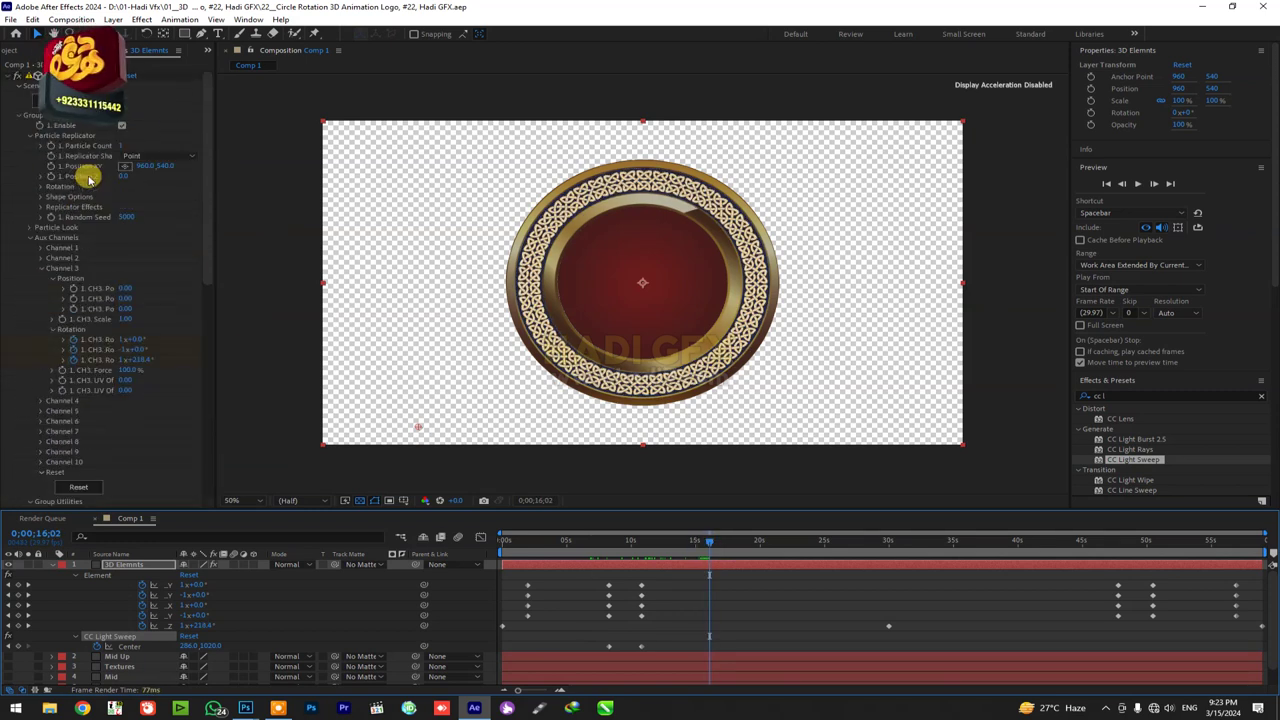
click(21, 118)
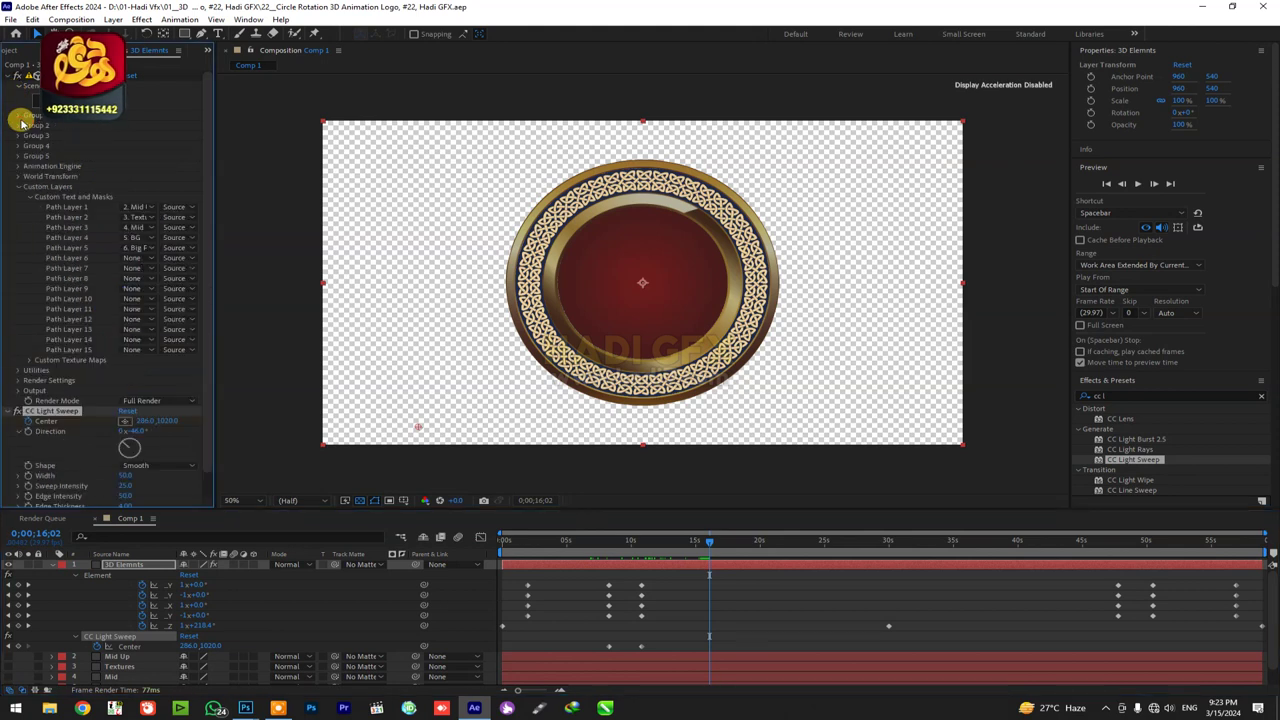
click(22, 119)
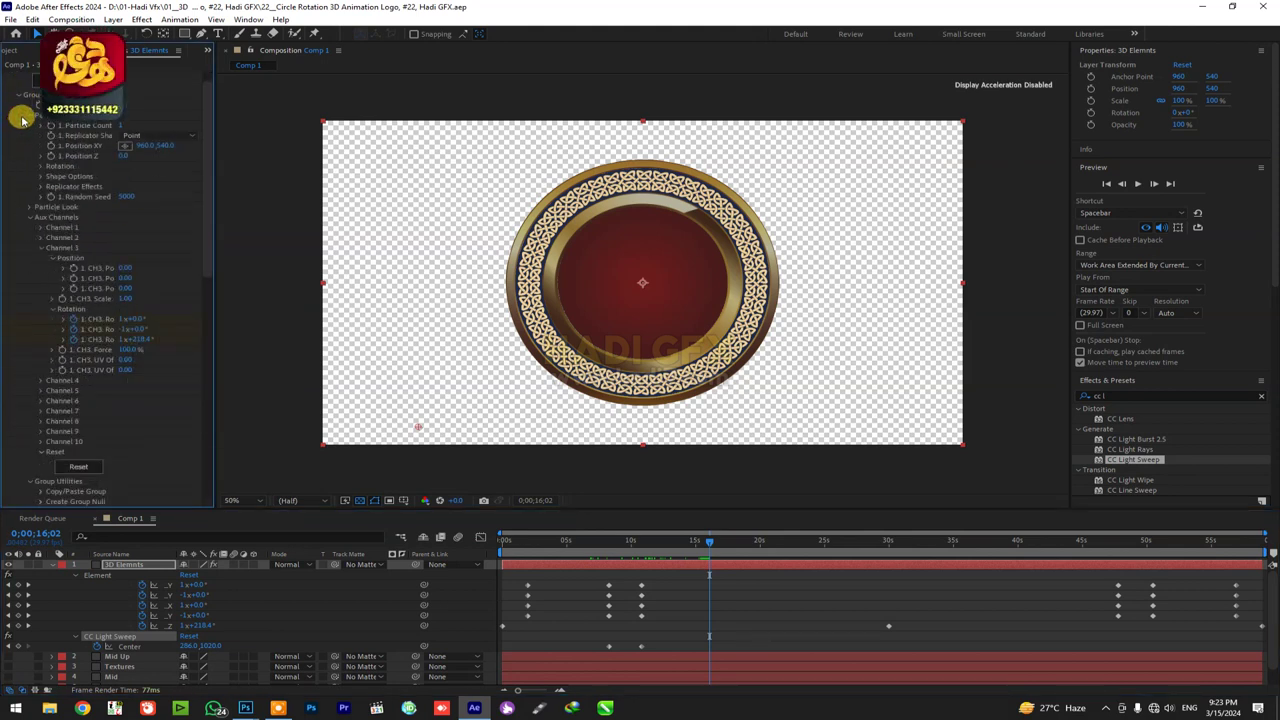
Expand Element's Particle Replicator settings down to the replicator Rotation properties.
click(32, 118)
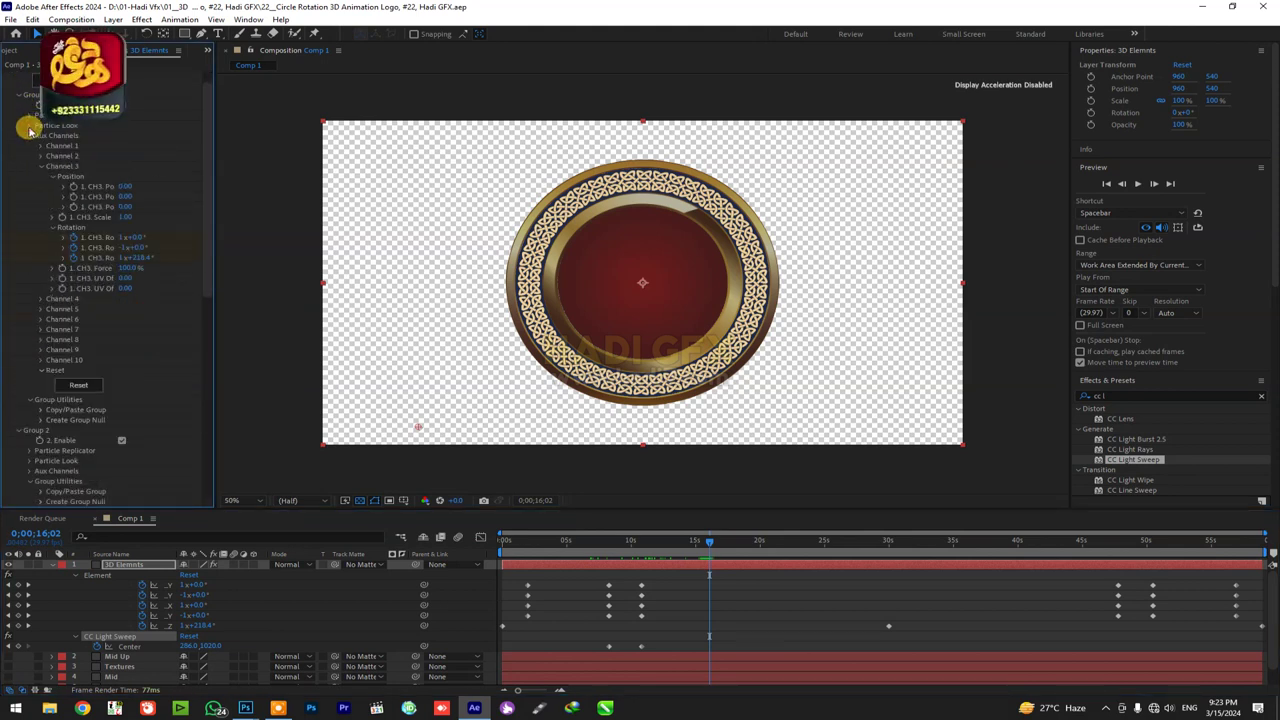
click(30, 127)
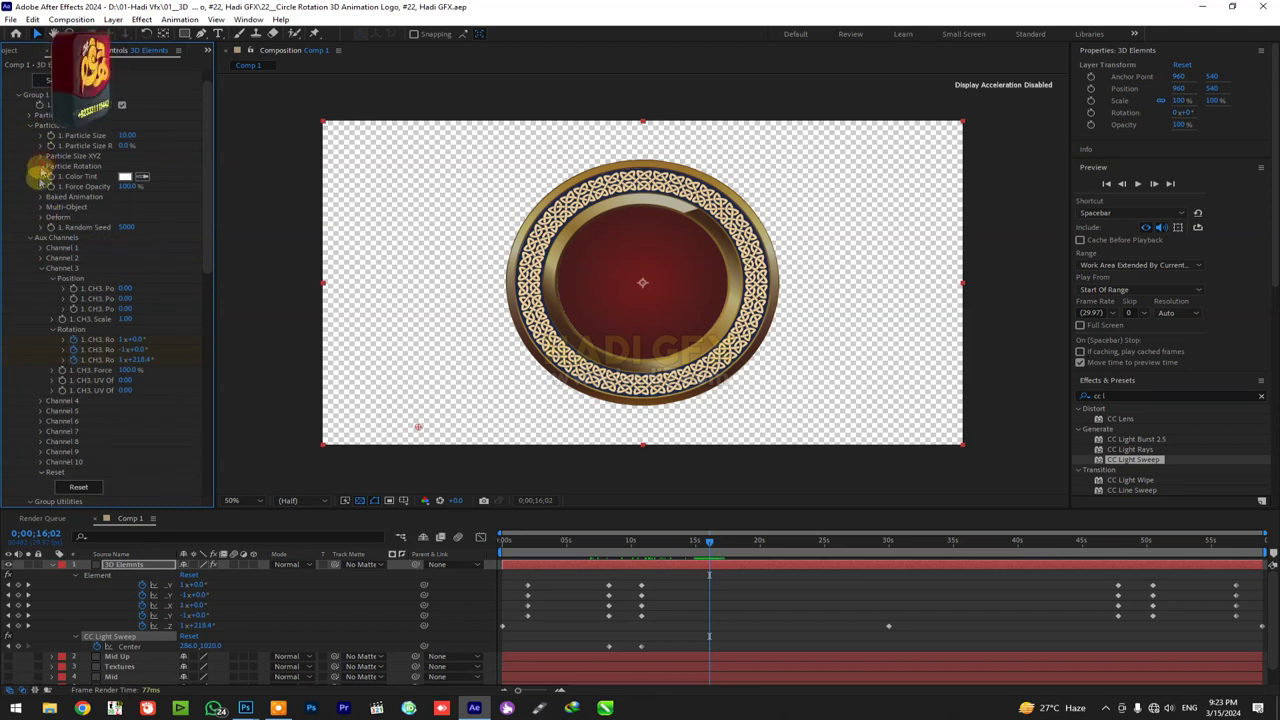
click(40, 167)
click(30, 127)
click(29, 114)
click(44, 158)
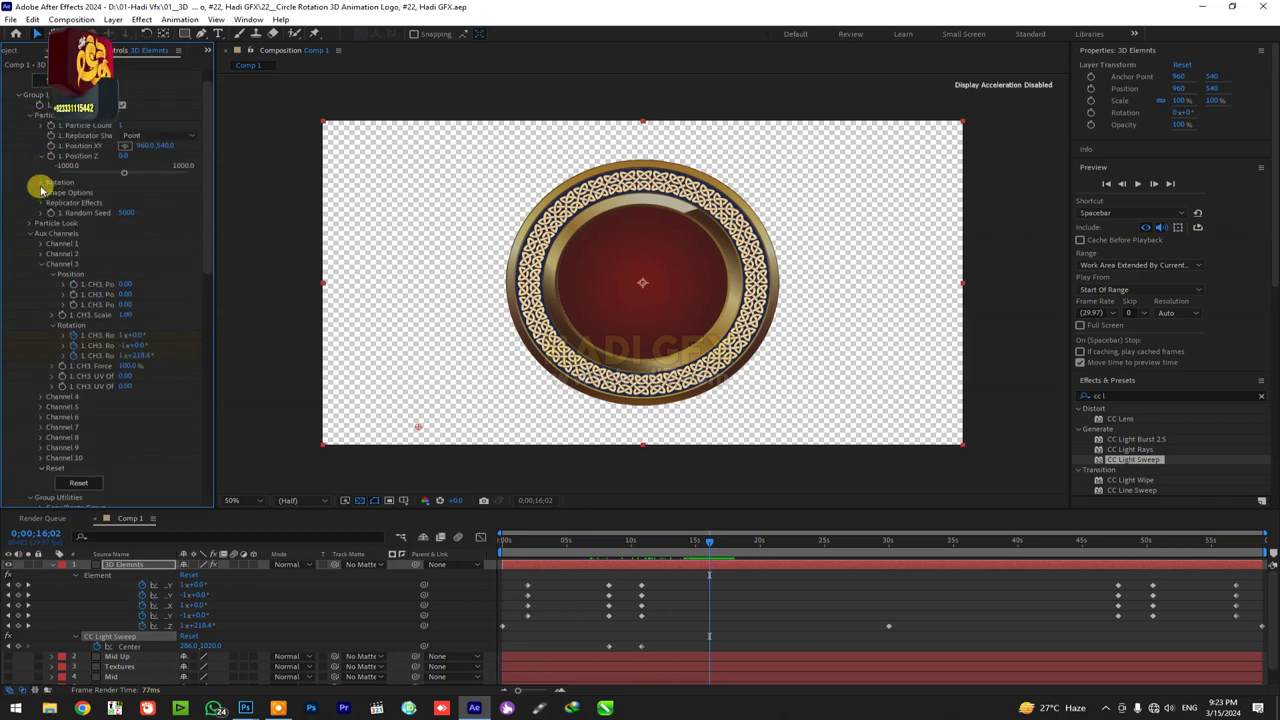
click(42, 183)
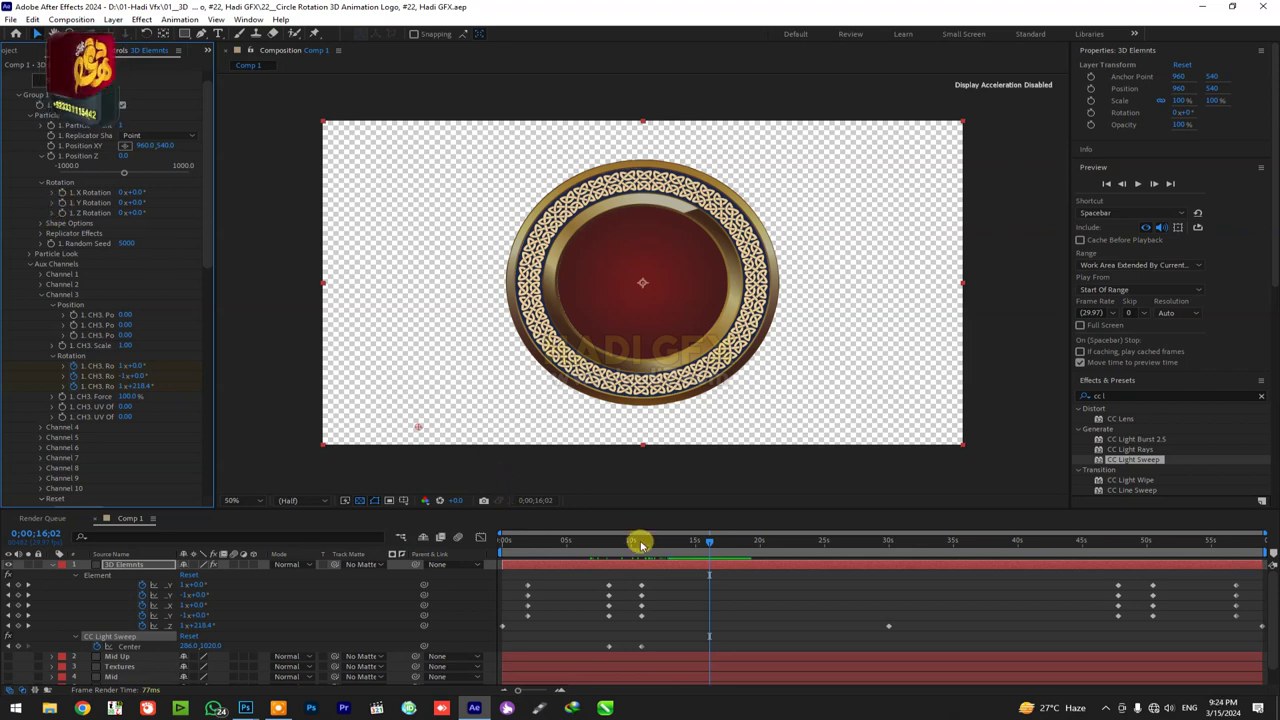
Keyframe Group 1 Y Rotation at -1x+0.0°, a full negative turn.
mouse_move(651, 542)
mouse_down()
mouse_move(636, 541)
mouse_move(729, 544)
mouse_up()
click(64, 205)
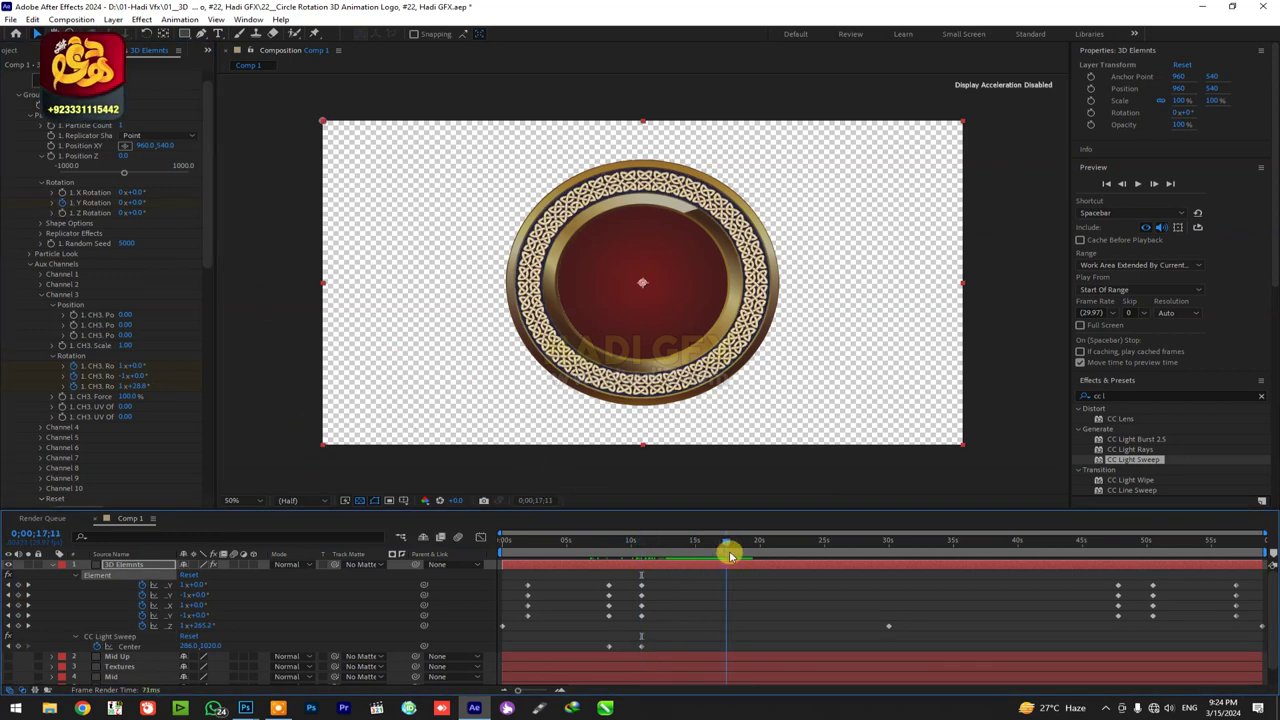
click(124, 201)
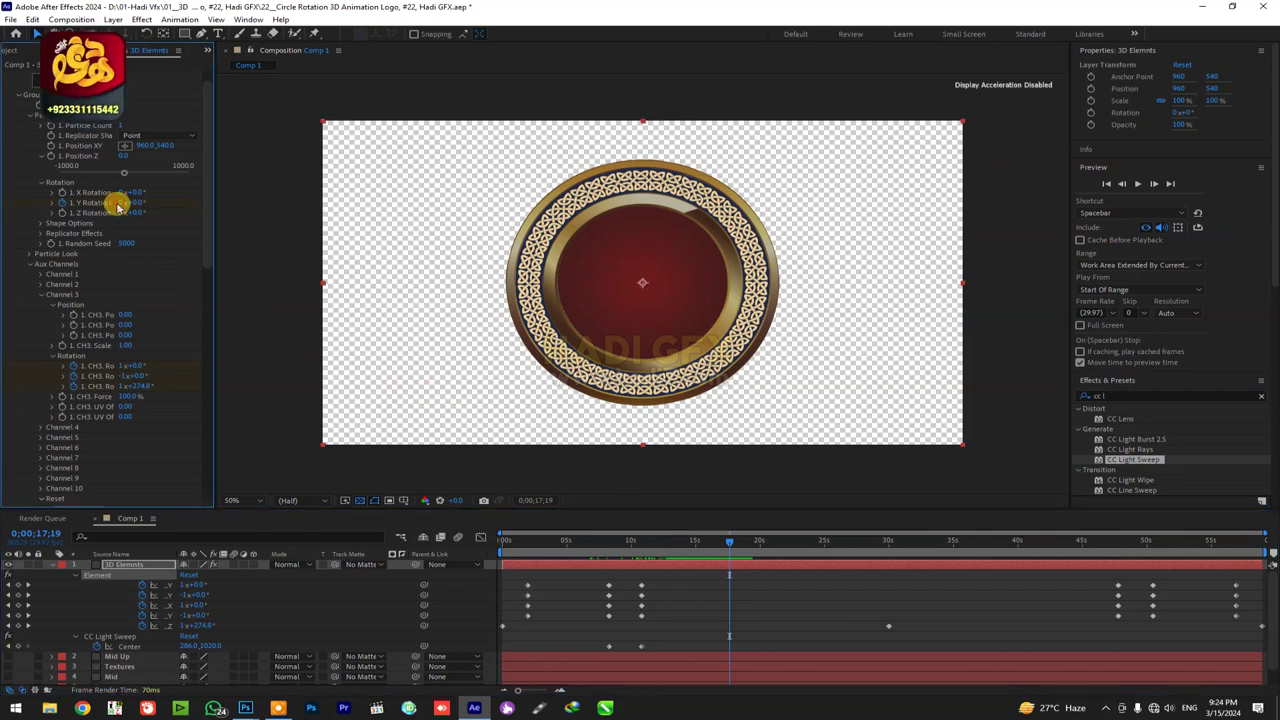
click(125, 203)
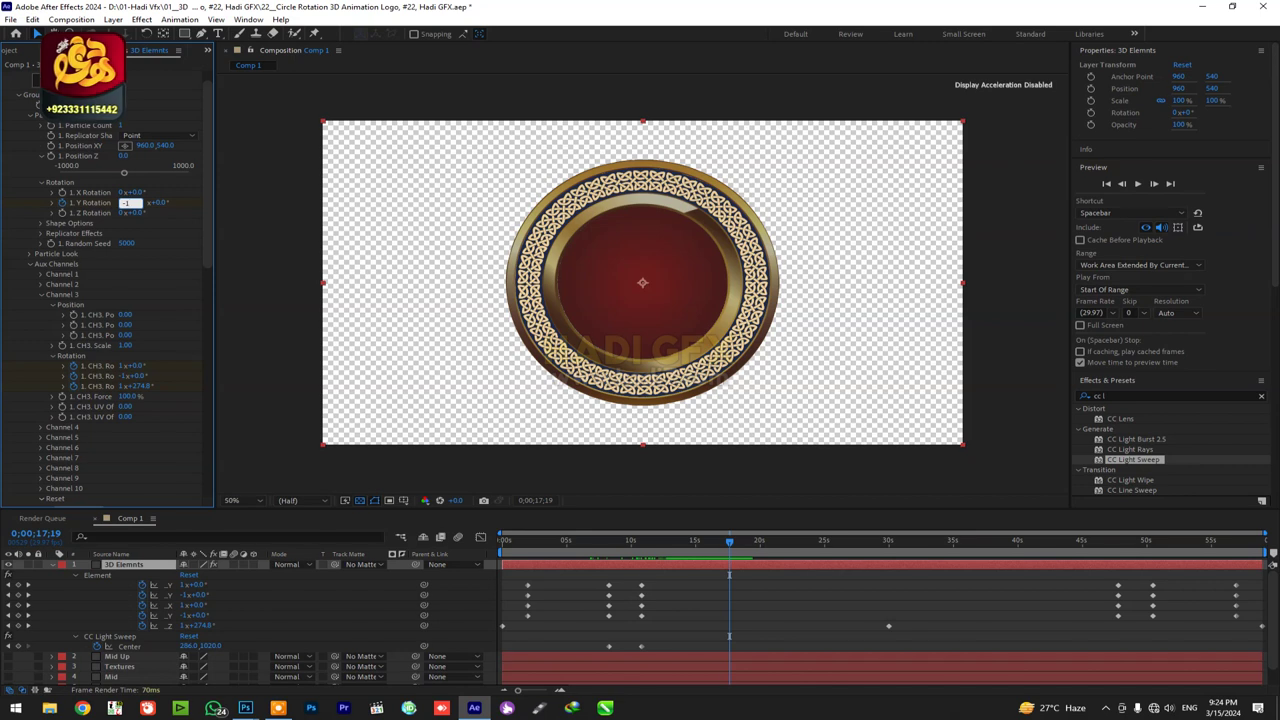
key(Return)
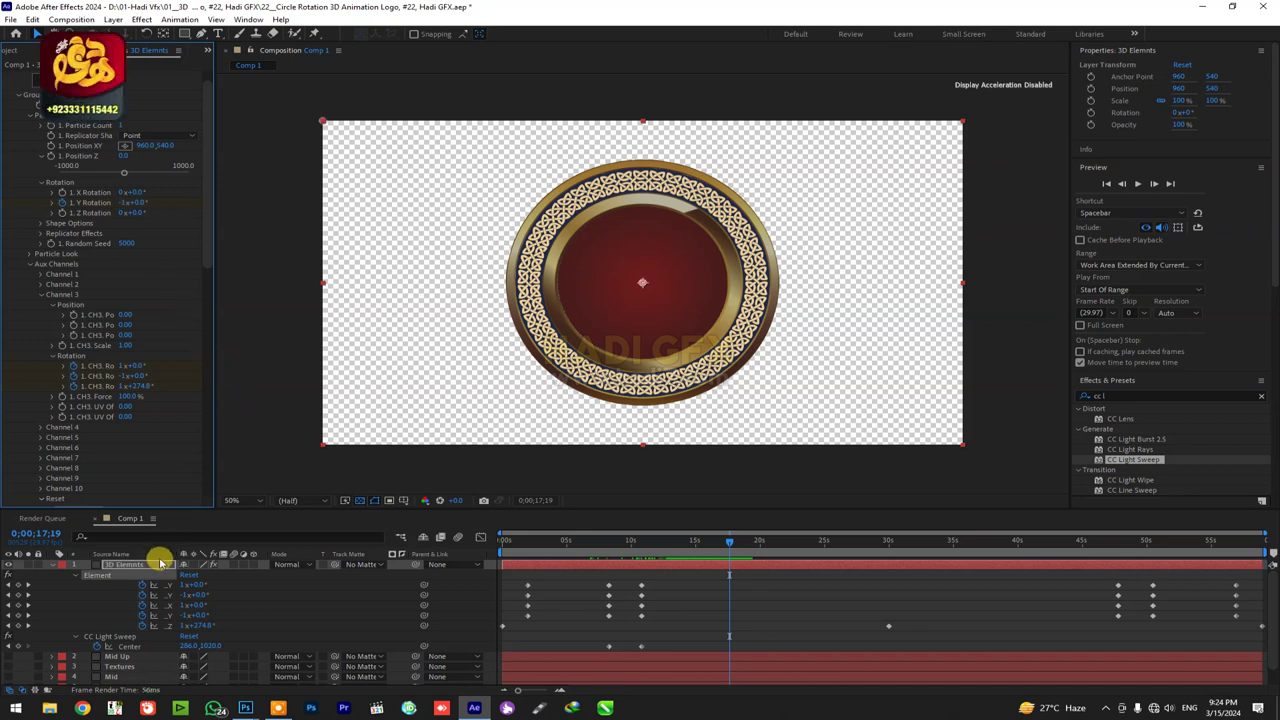
click(160, 564)
Preview the ring's new turn and shift a Y Rotation keyframe earlier in time.
key(u)
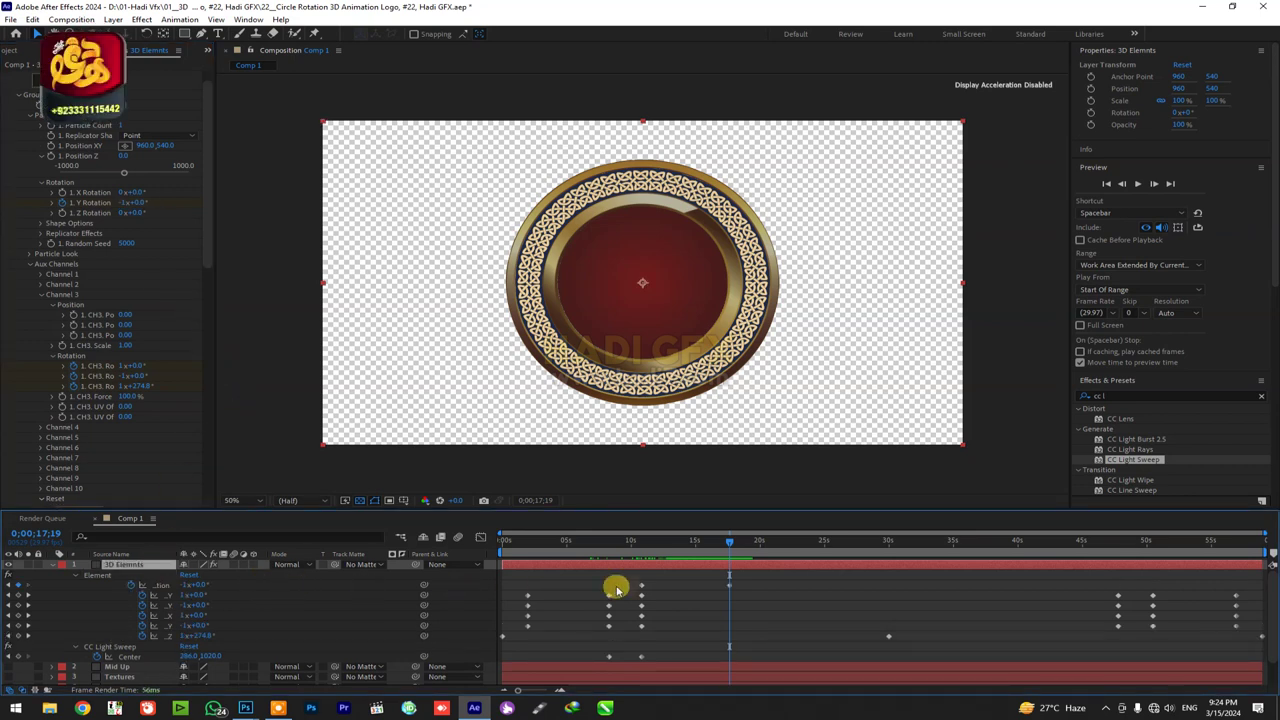
drag(683, 556, 641, 550)
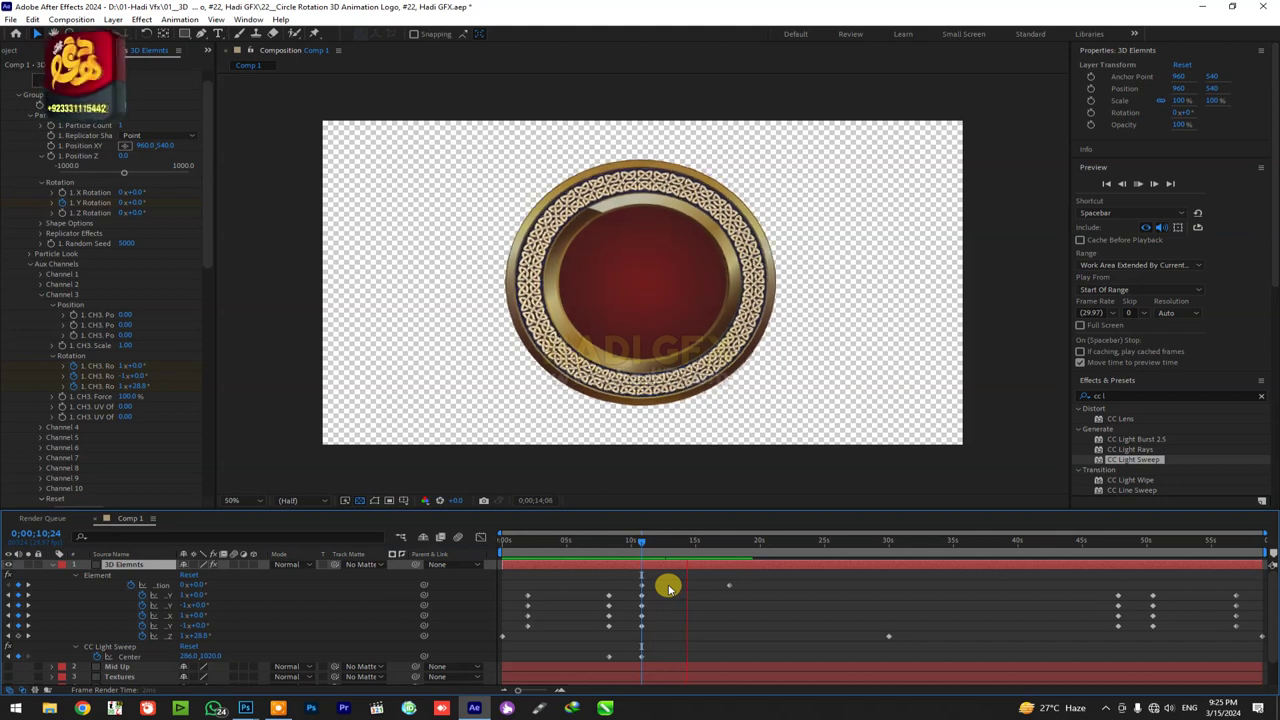
key(space)
mouse_move(735, 586)
mouse_down()
mouse_move(708, 585)
mouse_move(663, 547)
mouse_move(745, 549)
mouse_up()
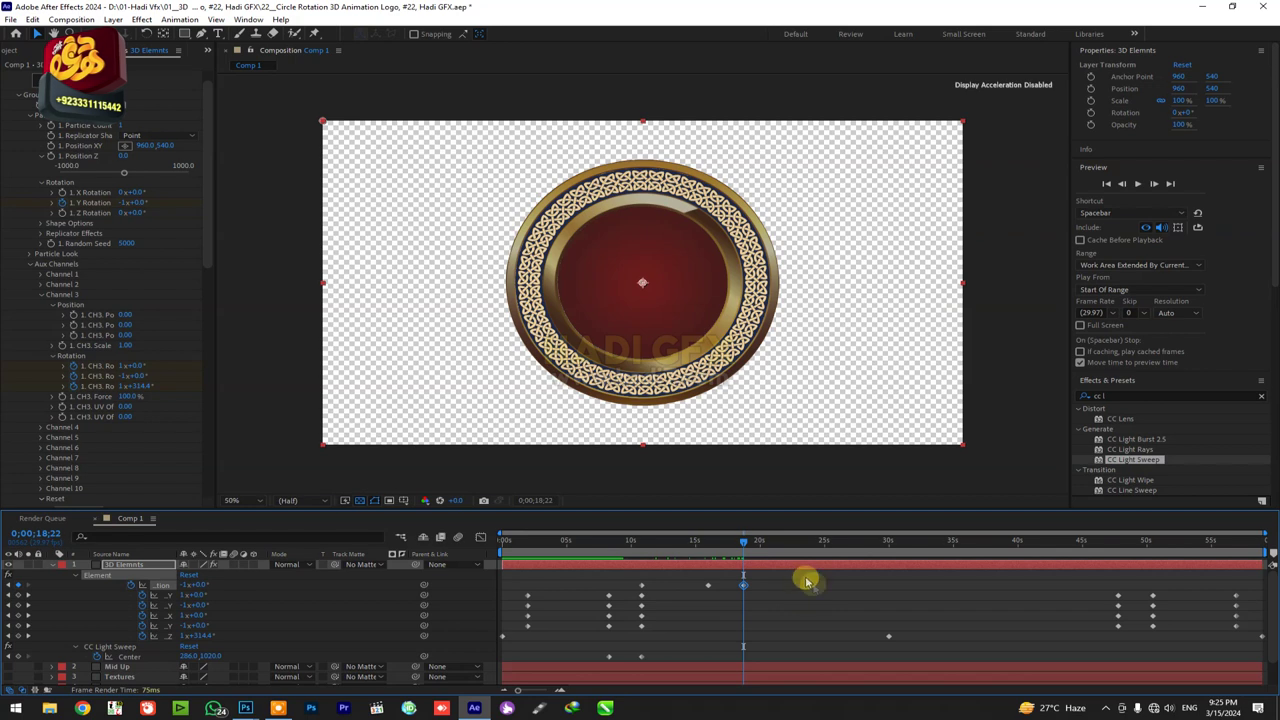
Copy the zero-spin Y Rotation keyframe and paste it at 47;23.
click(1058, 547)
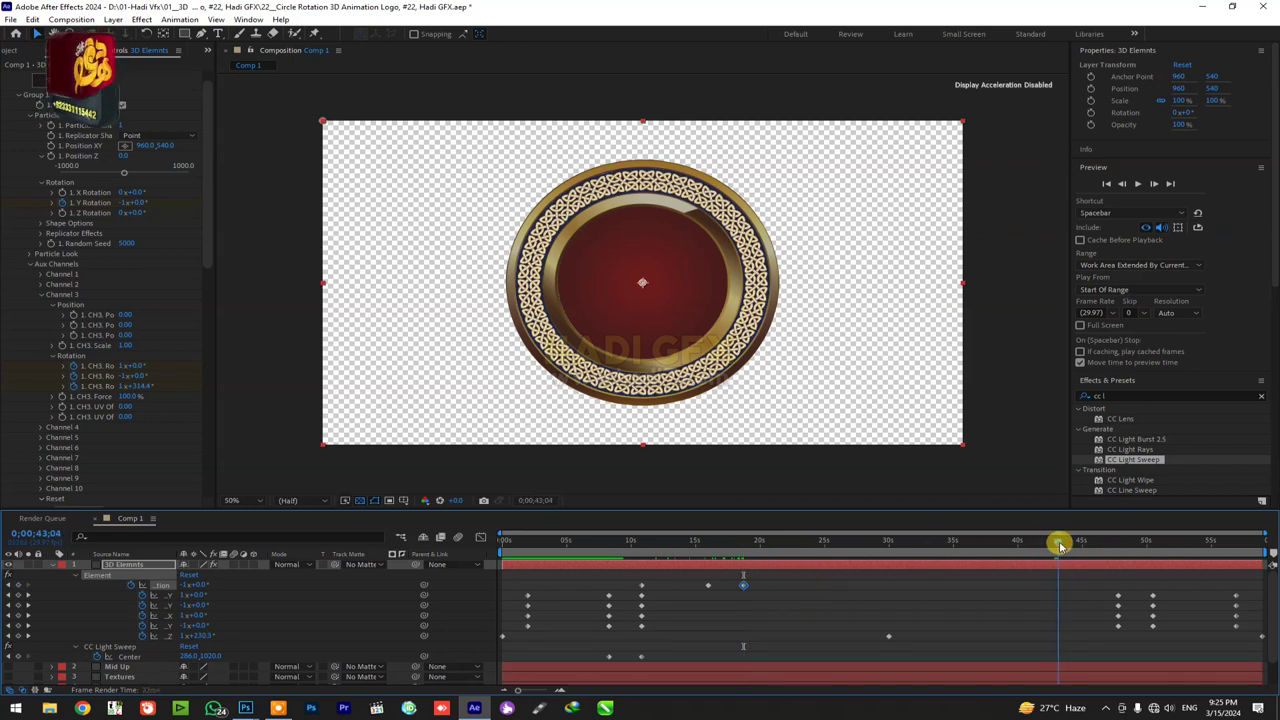
key(k)
click(640, 585)
key(ctrl+c)
key(ctrl+v)
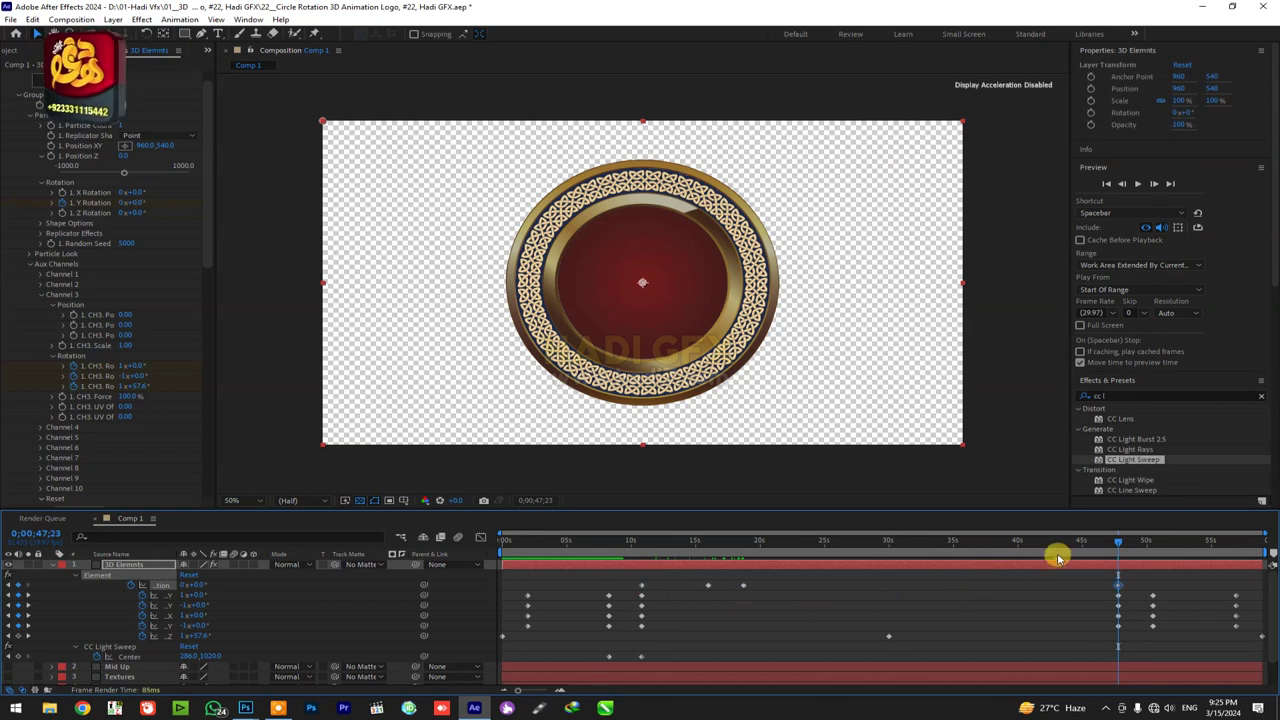
drag(1045, 547, 1021, 557)
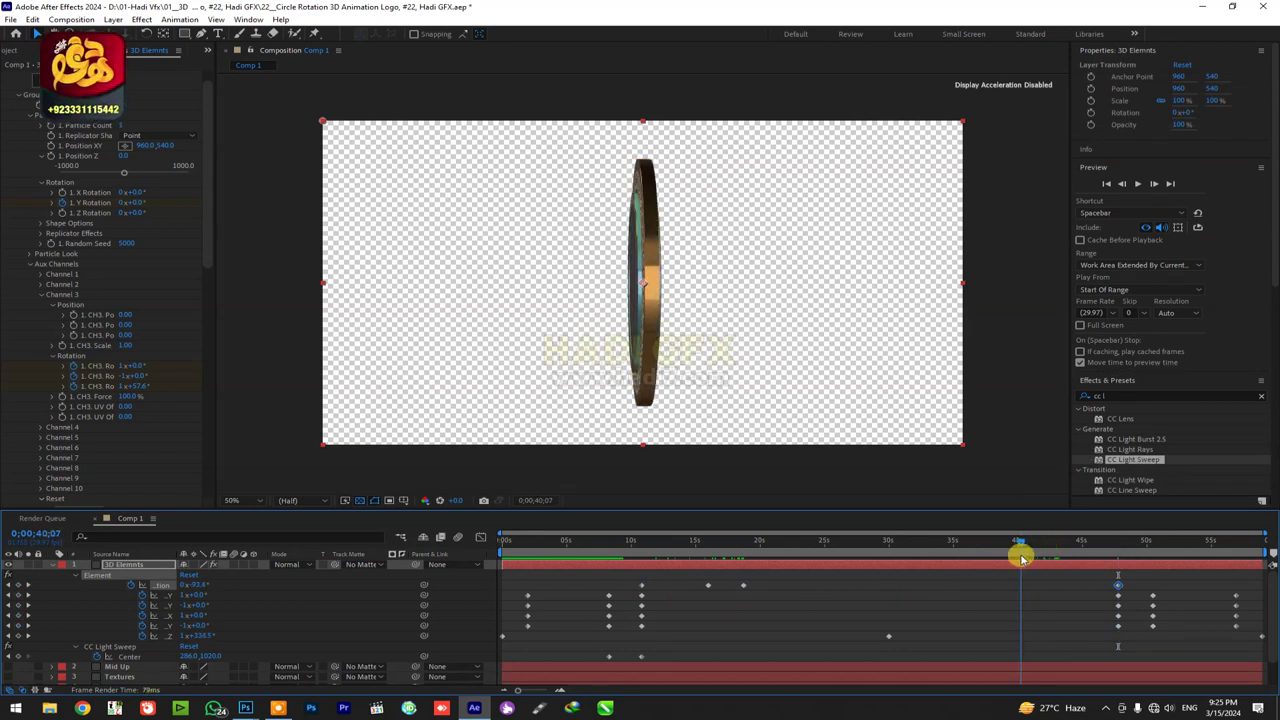
key(ctrl+z)
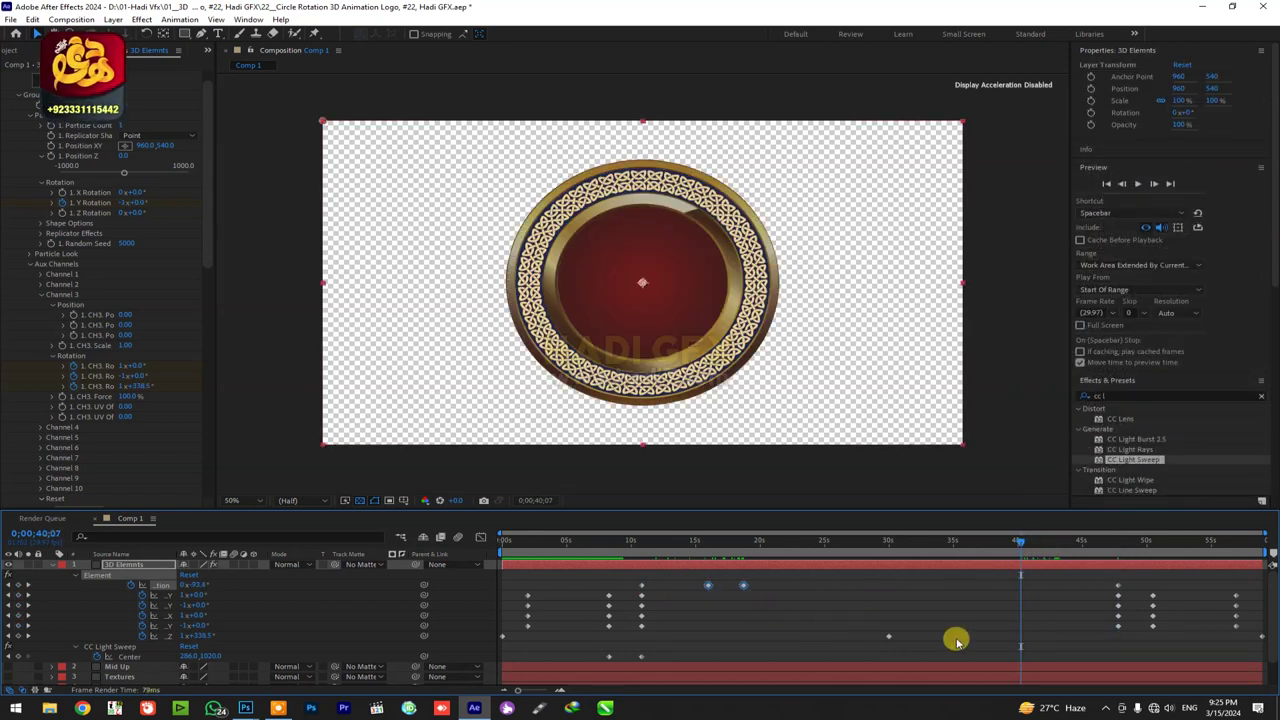
Nudge the keyframe near 40 seconds to 40;07 and check the ring's rotation.
click(1048, 588)
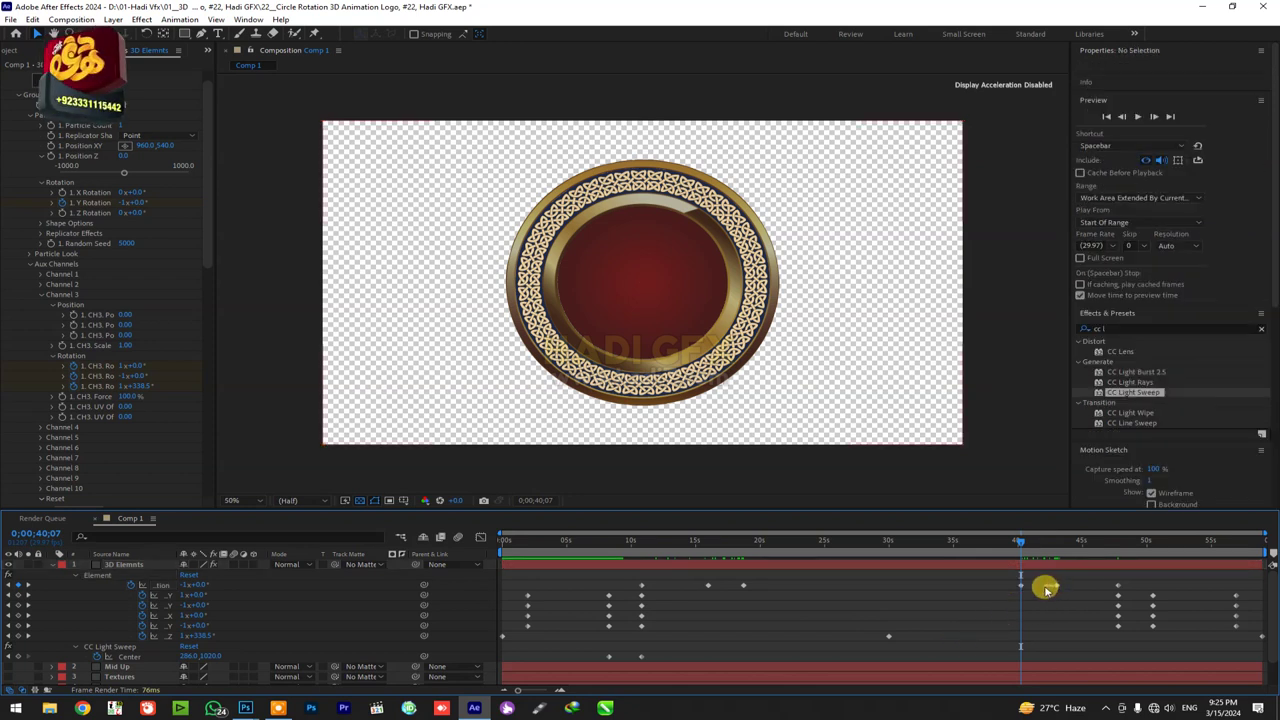
click(1058, 585)
drag(1018, 590, 1013, 592)
click(975, 612)
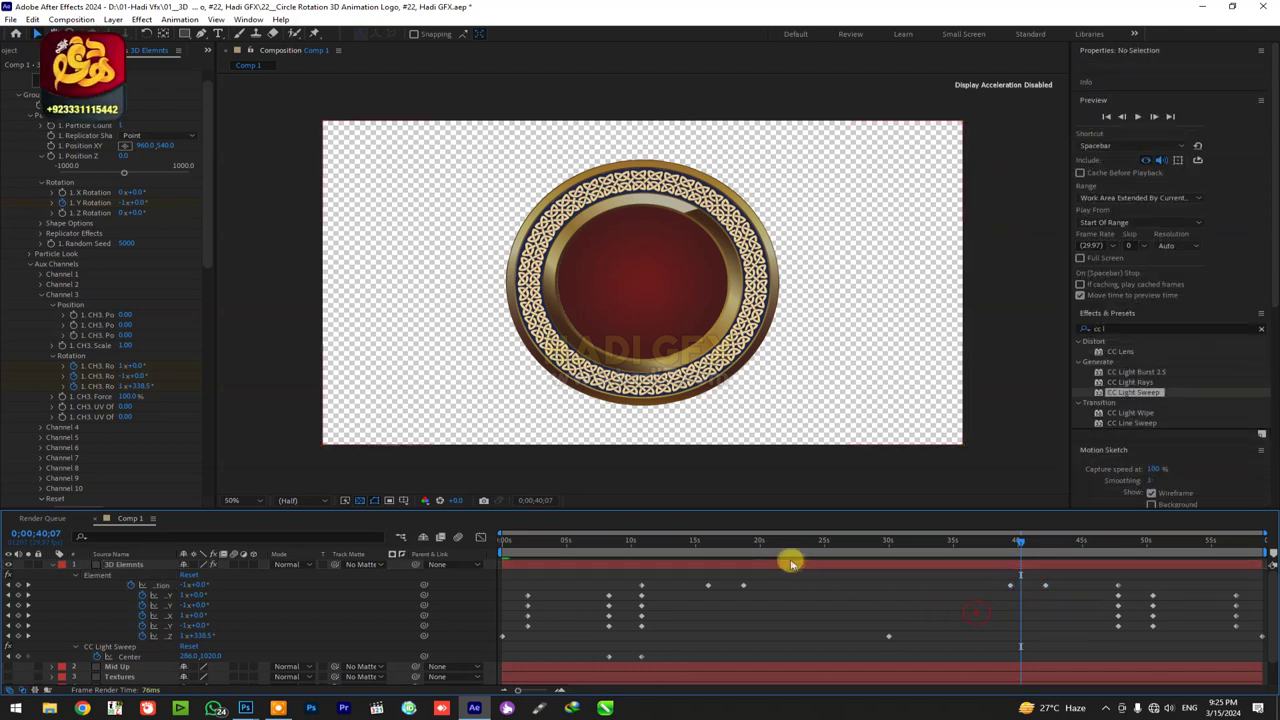
click(766, 541)
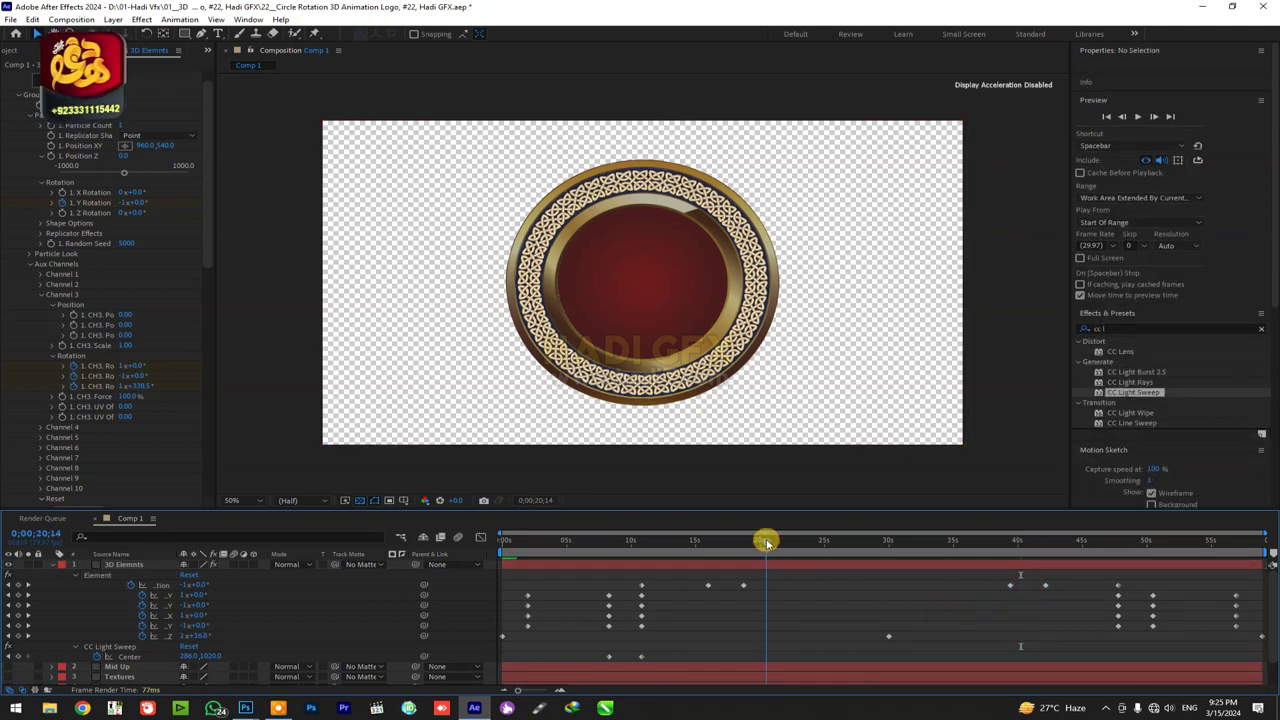
drag(766, 541, 845, 543)
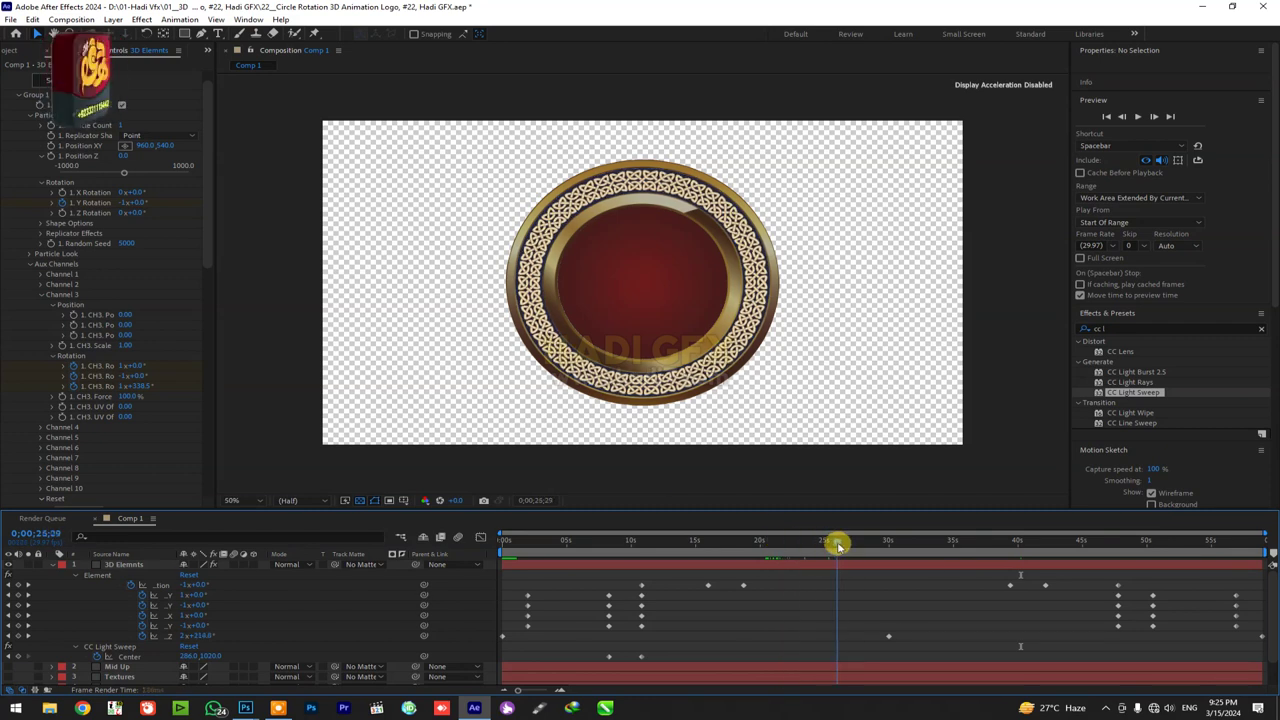
Paste the channel rotation keyframes at 18;22 and 27;17, nudging the latter set slightly later.
click(527, 598)
drag(545, 625, 586, 609)
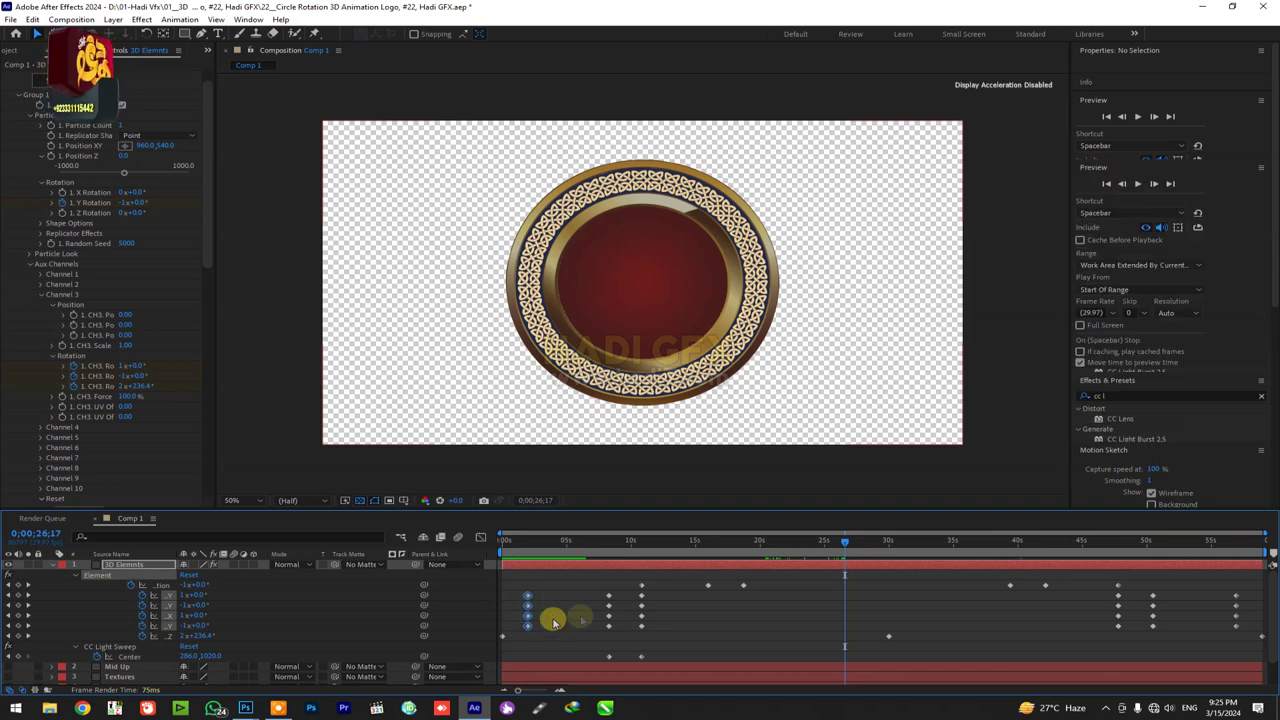
mouse_move(637, 574)
mouse_down()
mouse_move(662, 614)
mouse_move(634, 592)
mouse_up()
drag(746, 544, 743, 545)
key(ctrl+v)
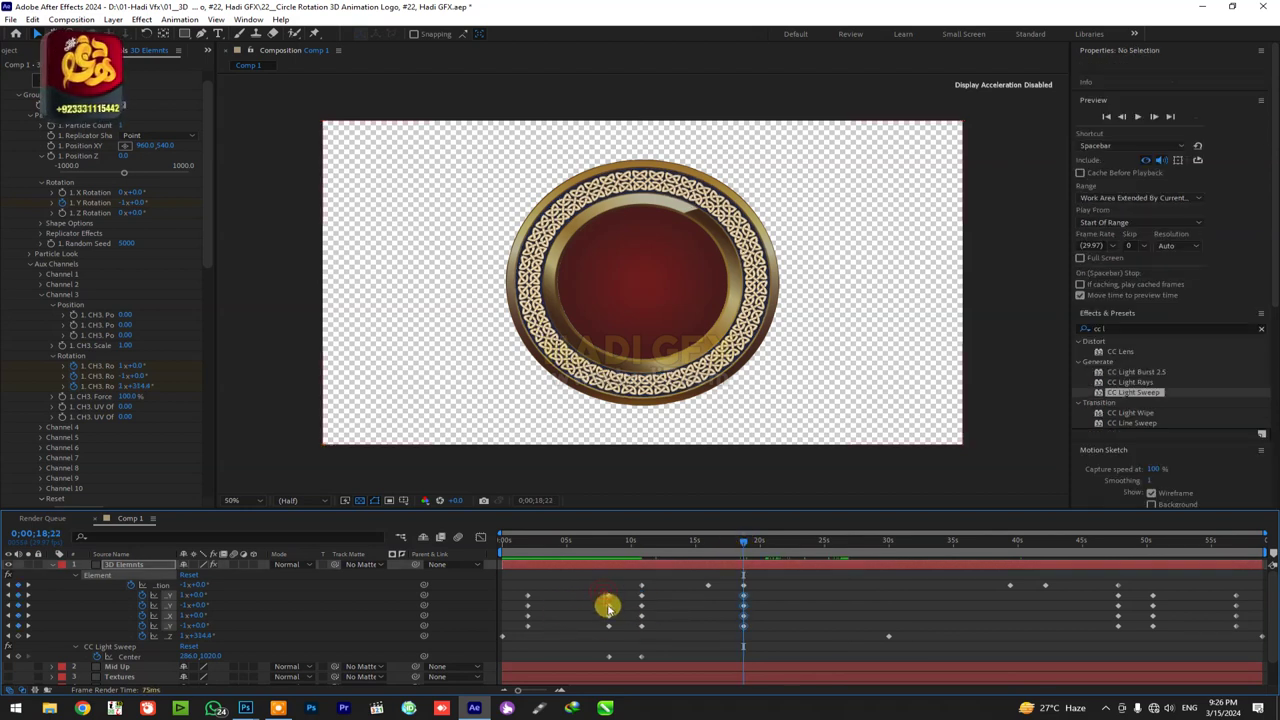
drag(507, 586, 551, 622)
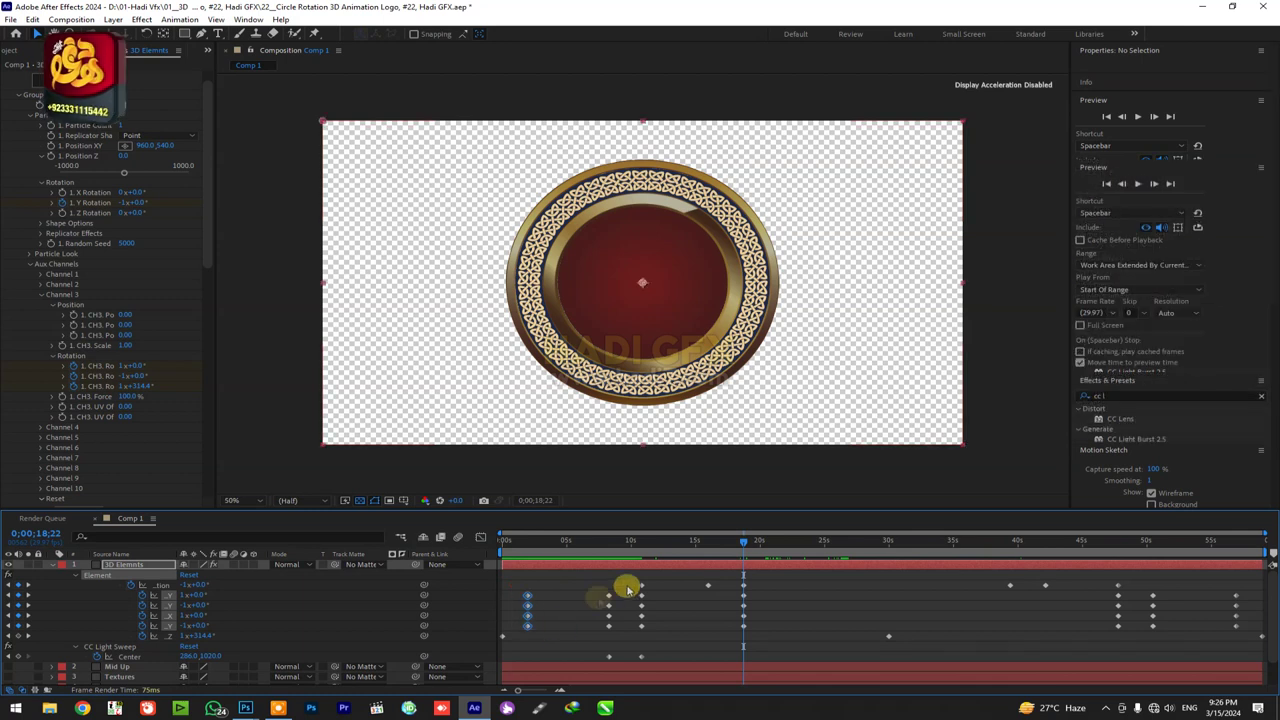
mouse_move(786, 558)
mouse_down()
mouse_move(858, 555)
mouse_move(866, 596)
mouse_up()
key(ctrl+v)
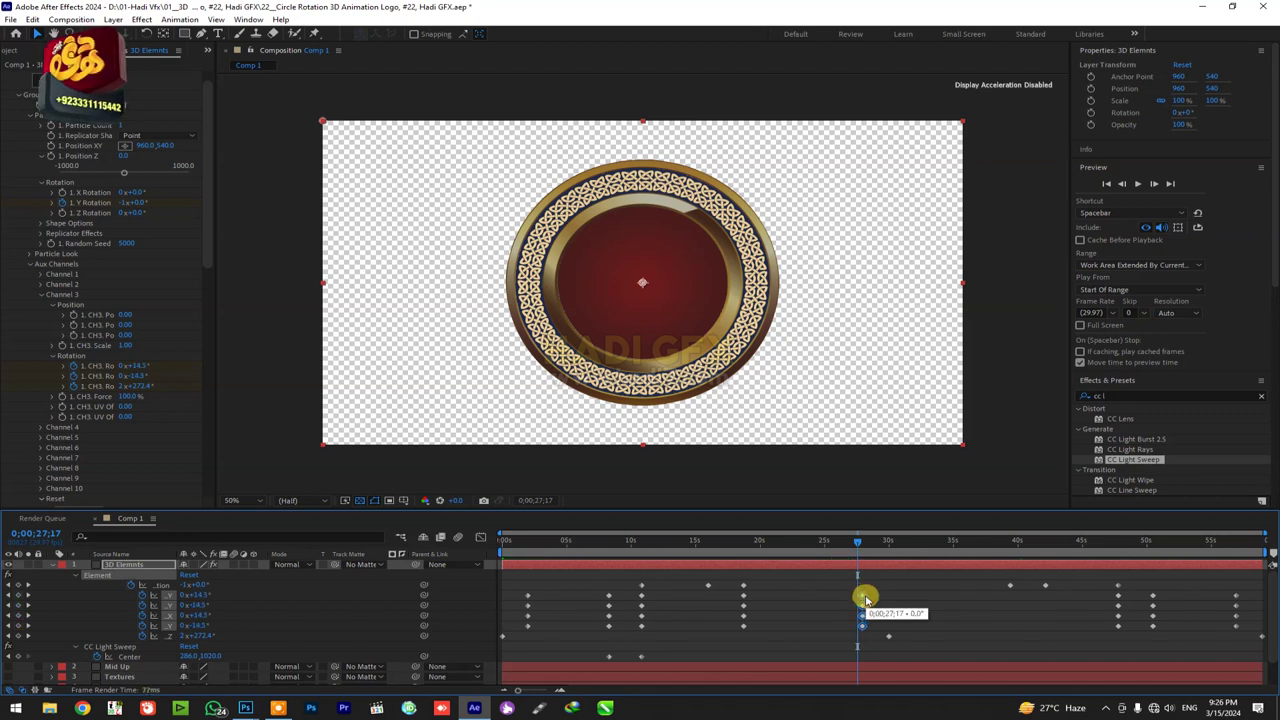
drag(786, 545, 741, 547)
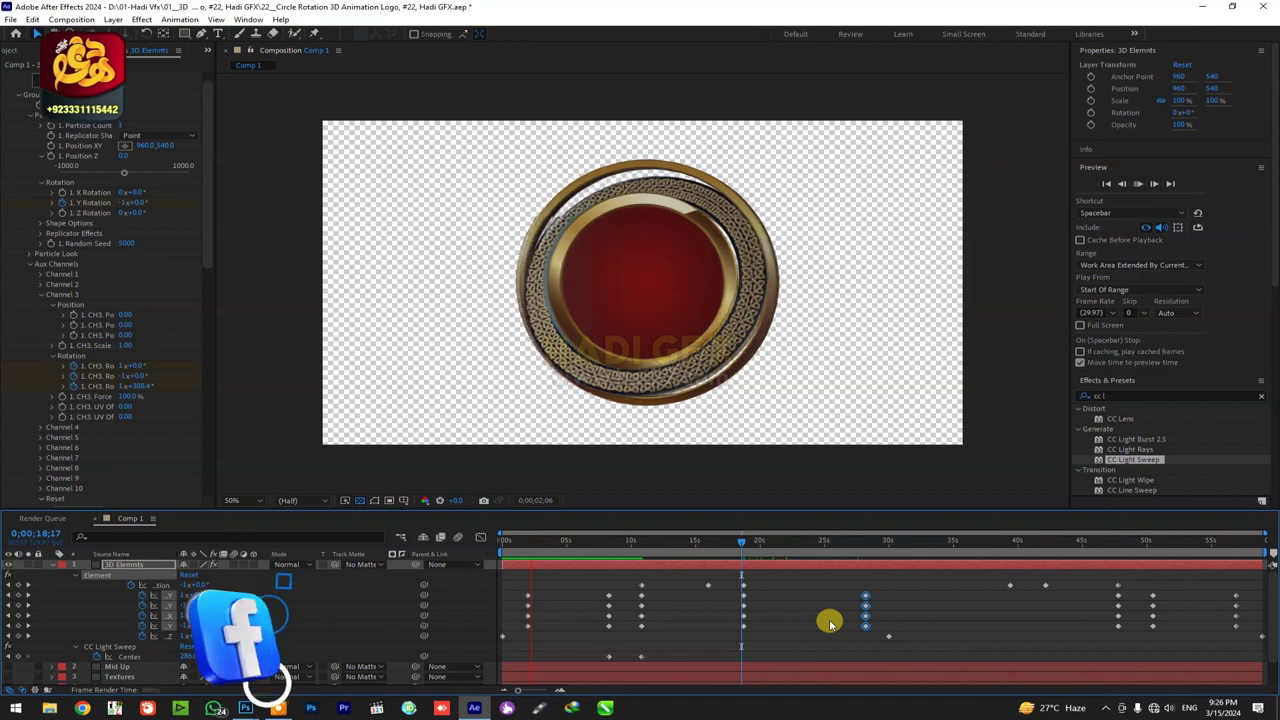
key(space)
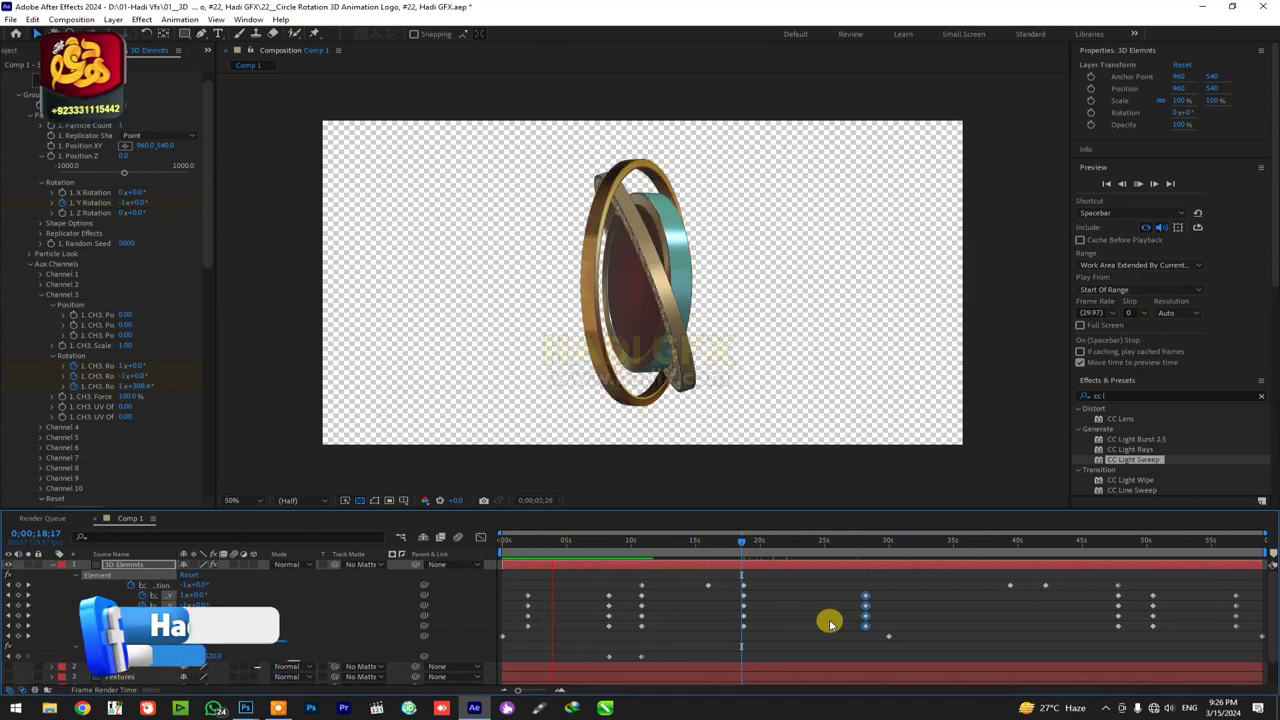
mouse_move(723, 553)
mouse_down()
mouse_move(706, 556)
mouse_move(752, 566)
mouse_up()
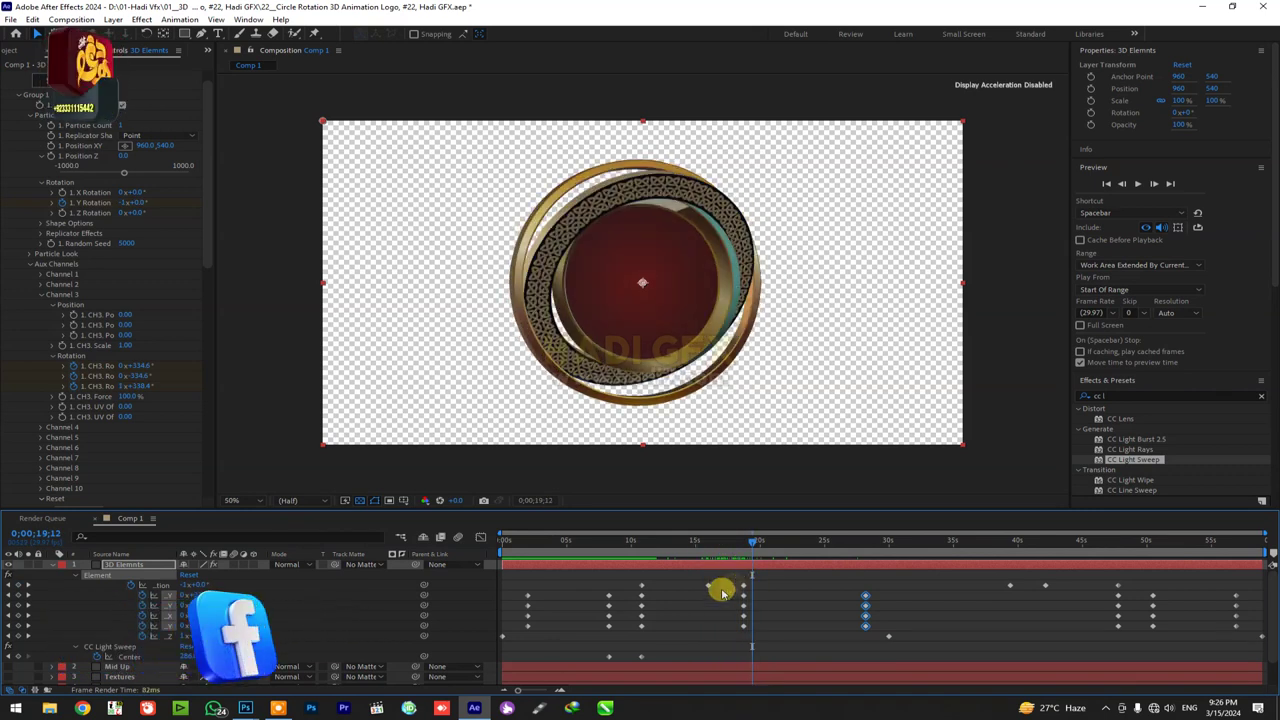
click(632, 594)
Paste the rotation keyframes again at 39;12 and 31;15.
drag(659, 624, 657, 616)
drag(752, 541, 1010, 549)
key(ctrl+v)
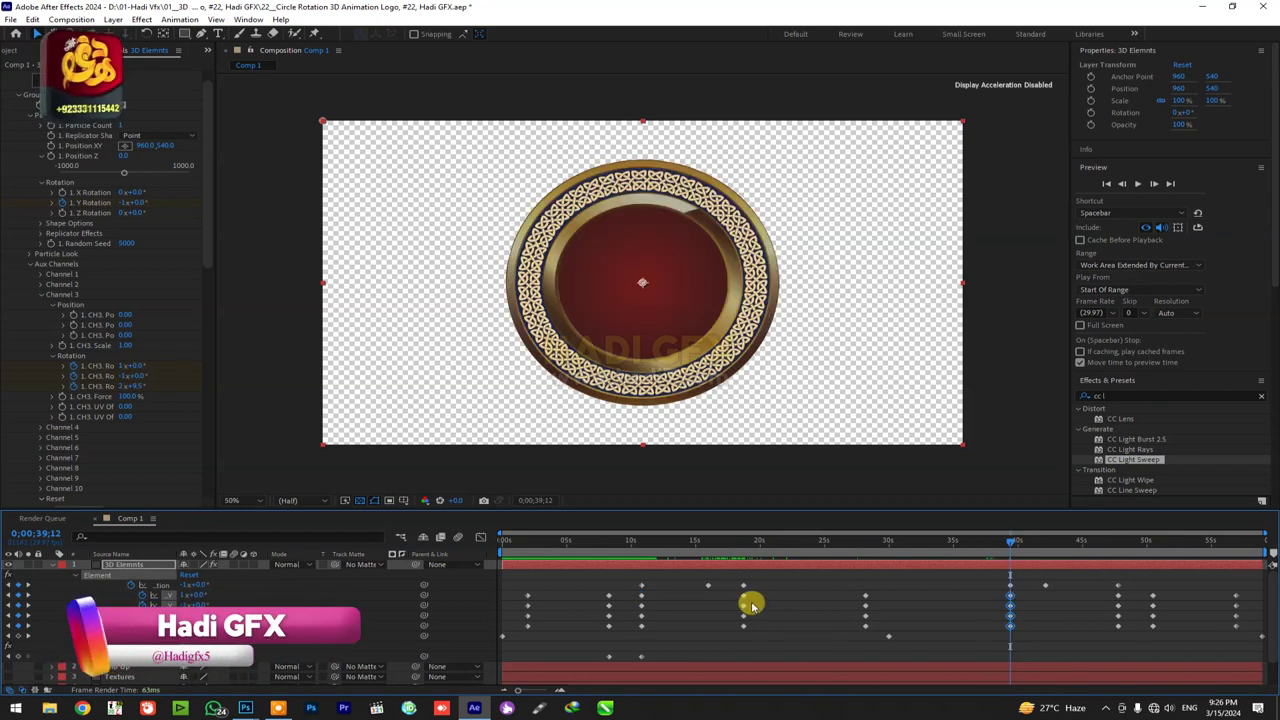
drag(850, 580, 888, 632)
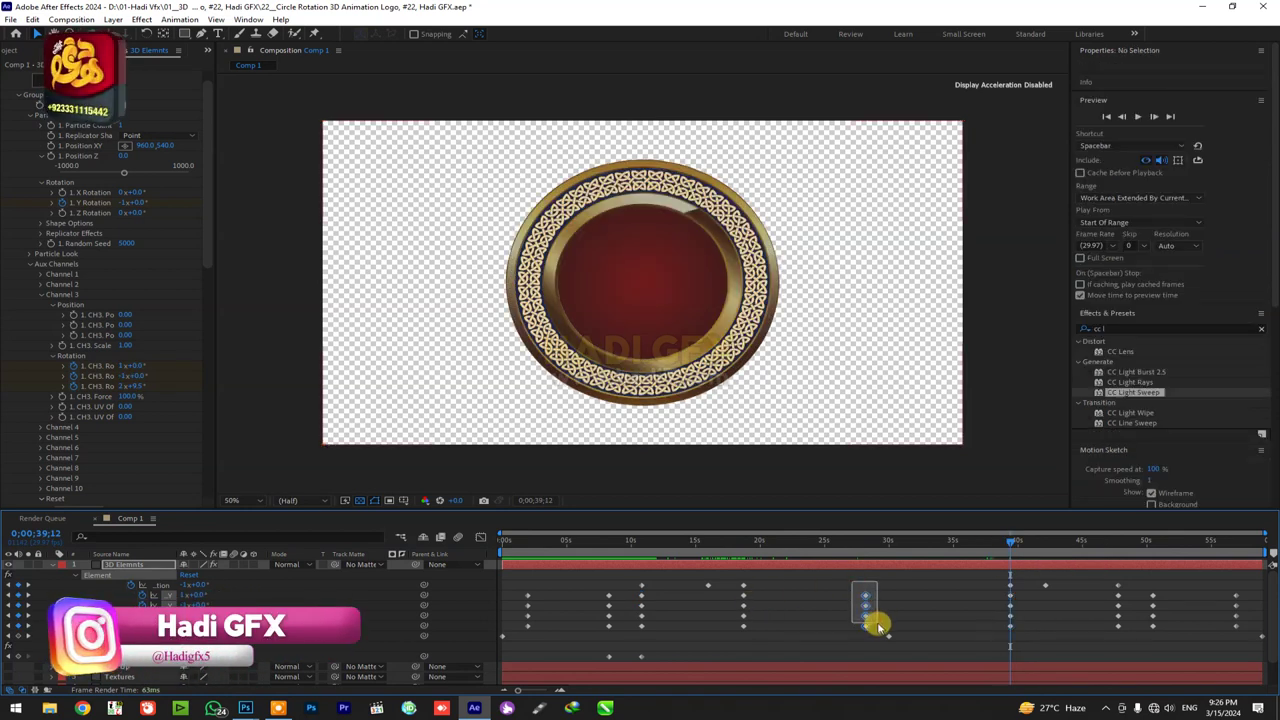
drag(943, 550, 908, 552)
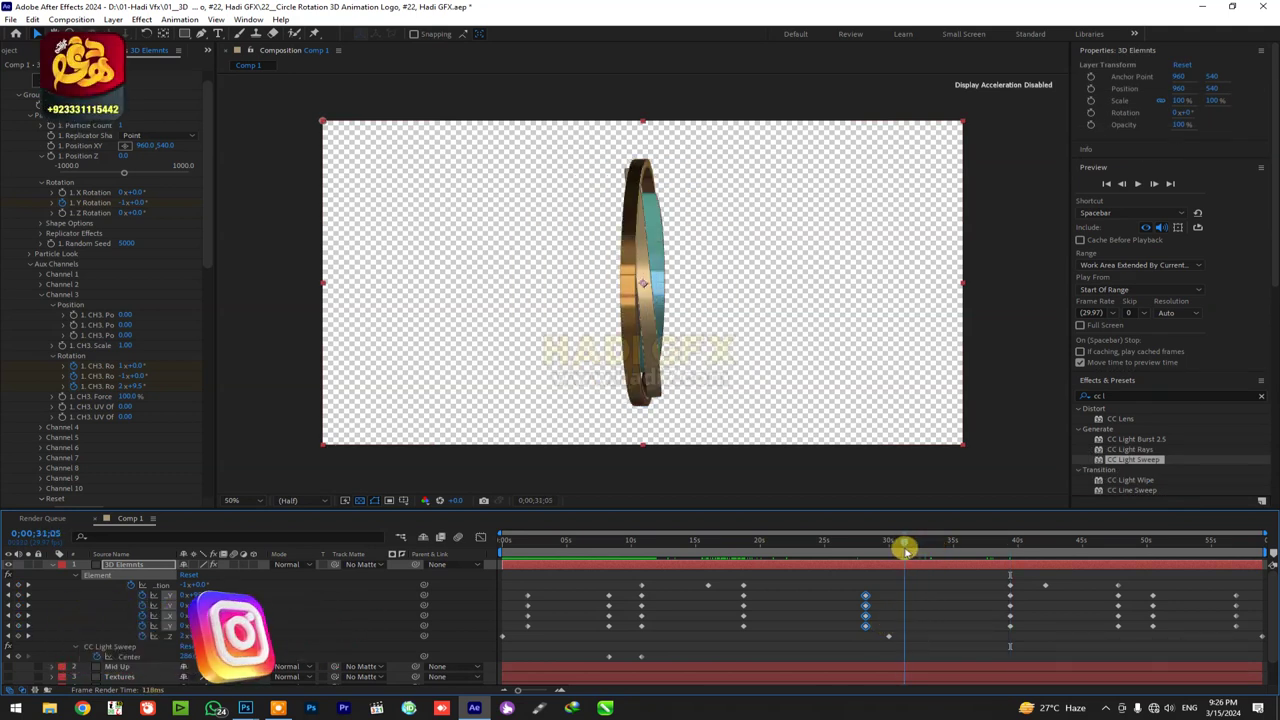
key(ctrl+v)
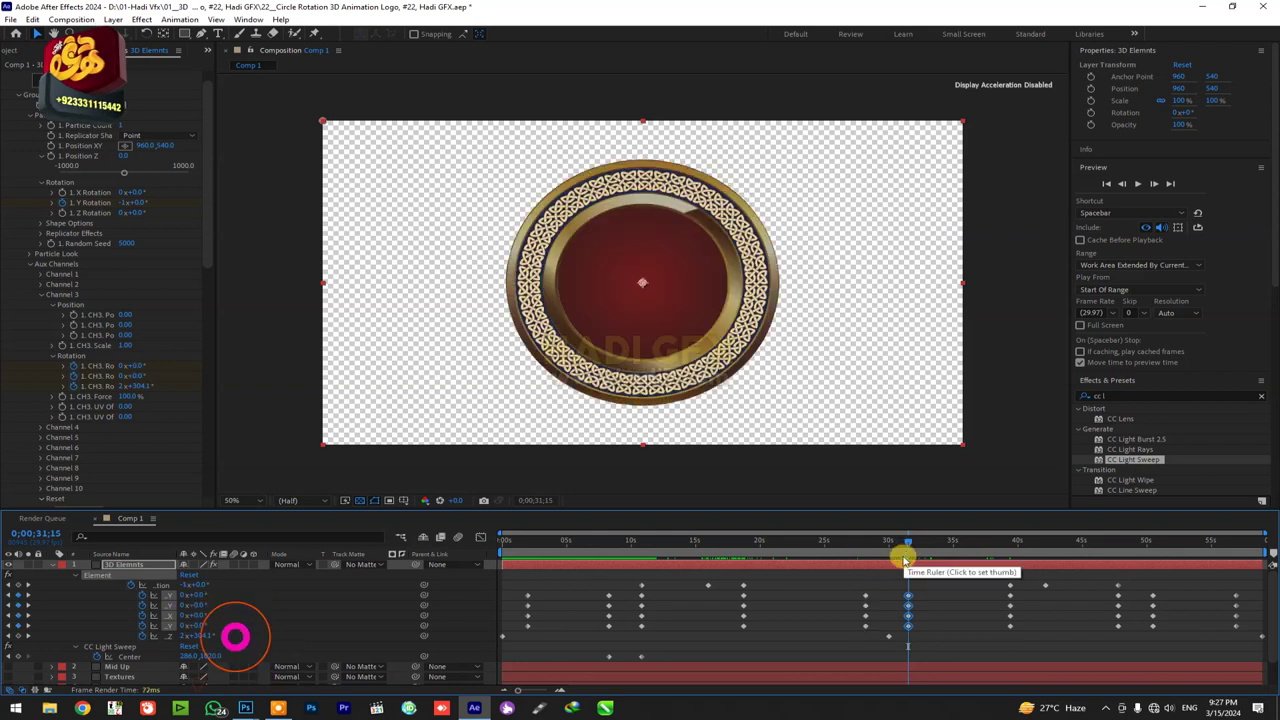
click(742, 541)
drag(716, 545, 691, 545)
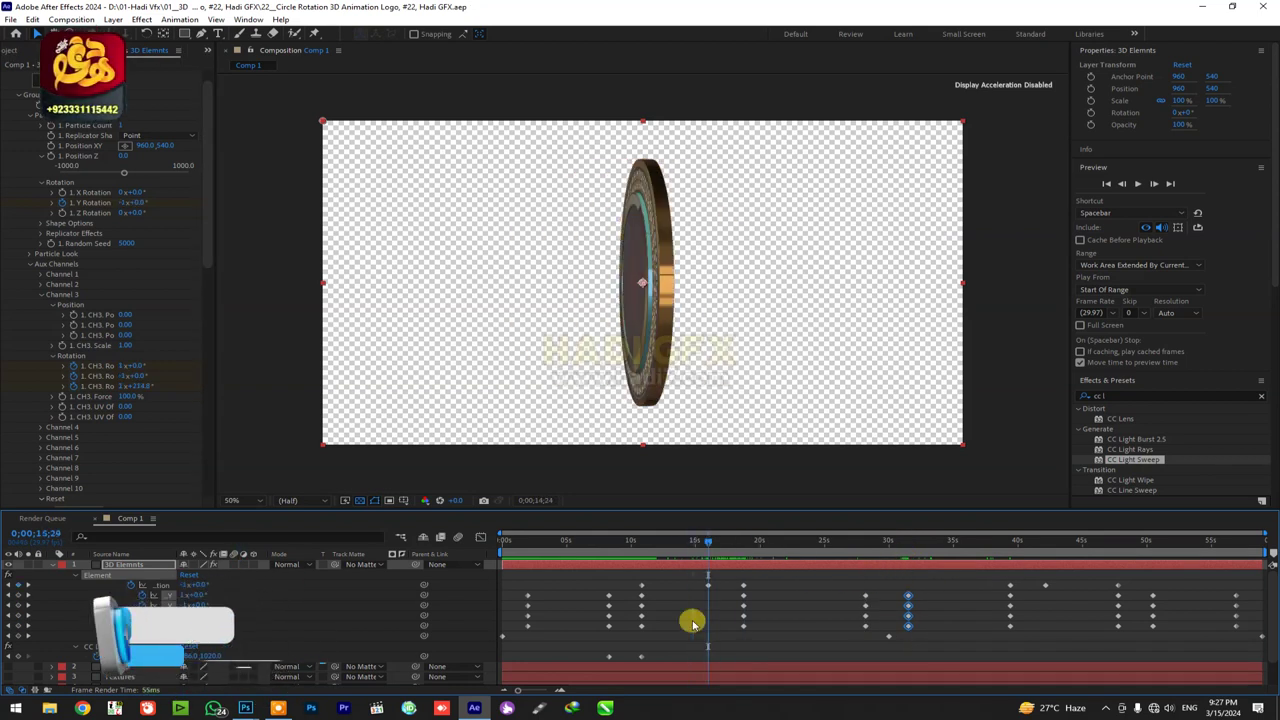
Copy the light sweep Center keyframe and paste it at 15;29, 18;22, 28;06 and 31;15.
key(k)
click(641, 657)
key(ctrl+c)
key(ctrl+v)
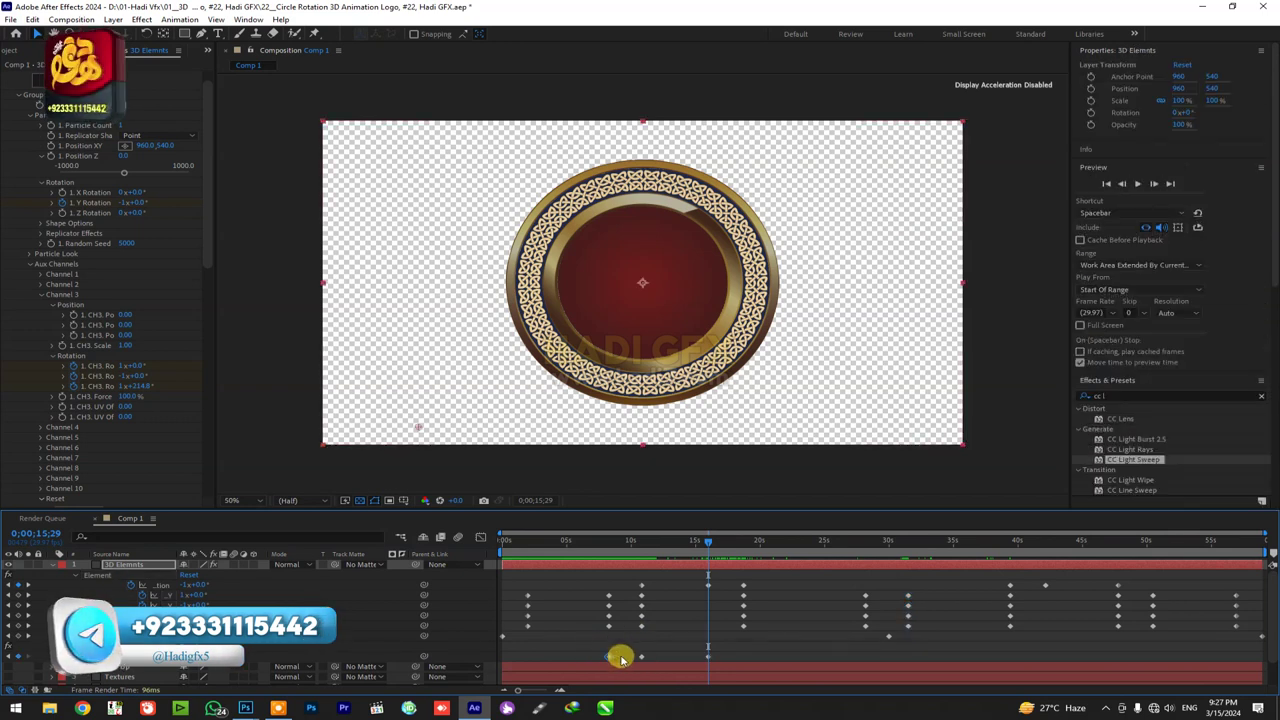
key(k)
key(k)
key(j)
key(ctrl+v)
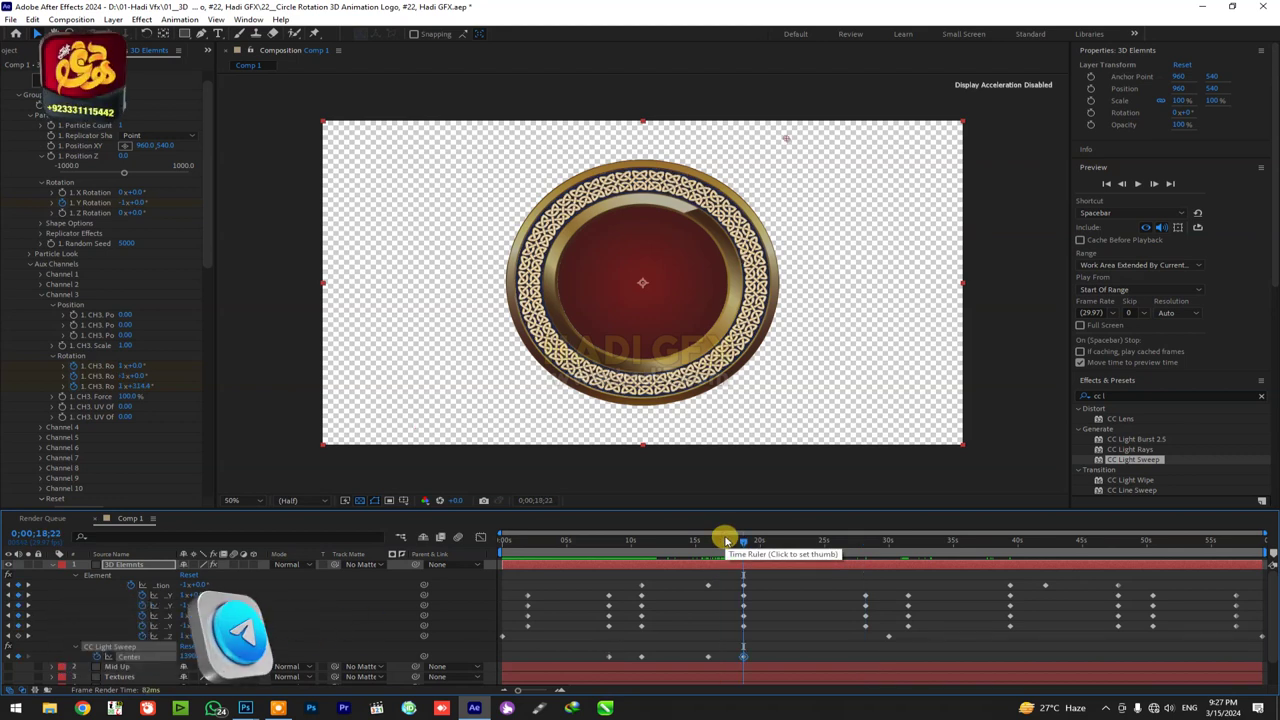
key(k)
key(ctrl+v)
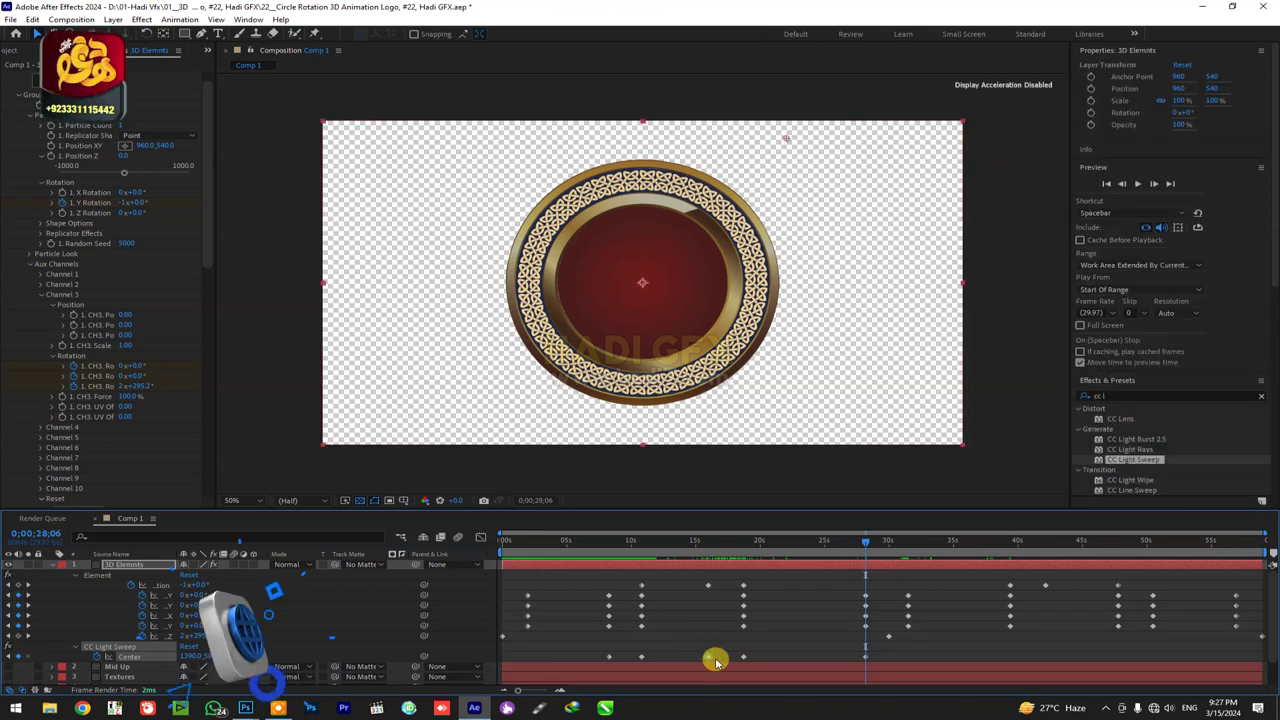
key(k)
key(ctrl+v)
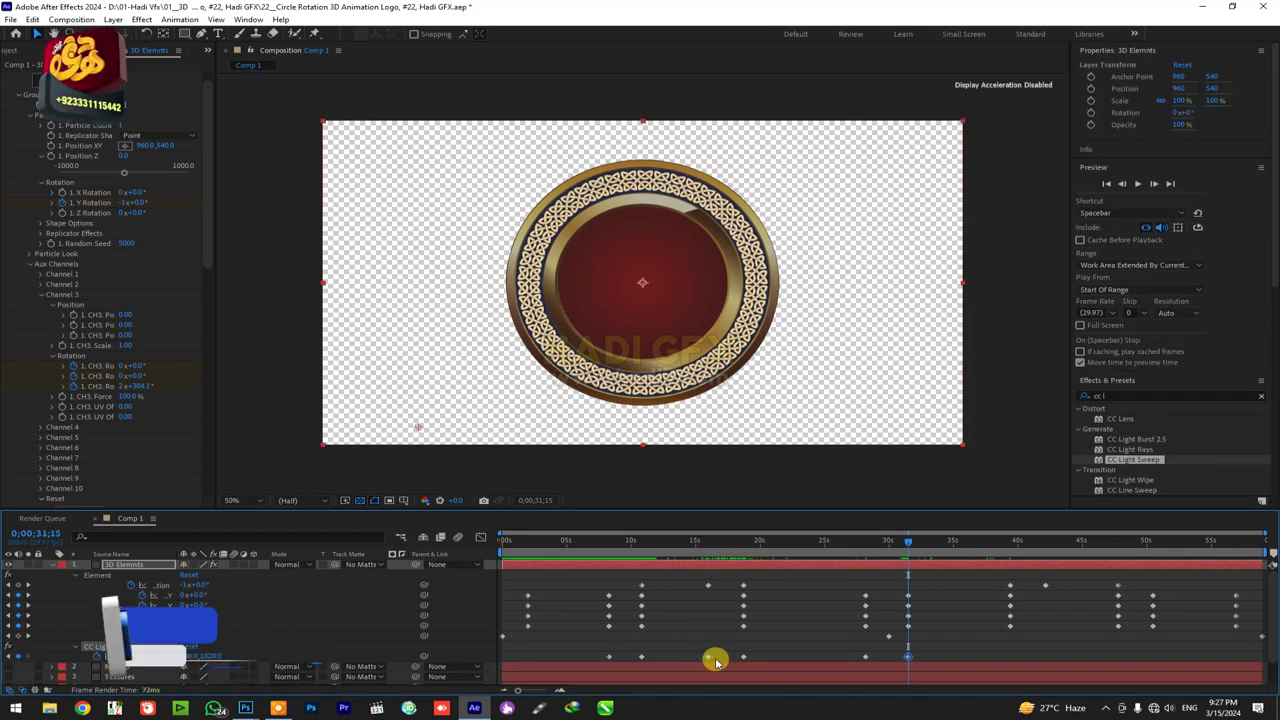
Paste the sweep keyframe at 39;12, 42;05, 47;23 and 50;14, then preview from the start.
key(k)
key(ctrl+v)
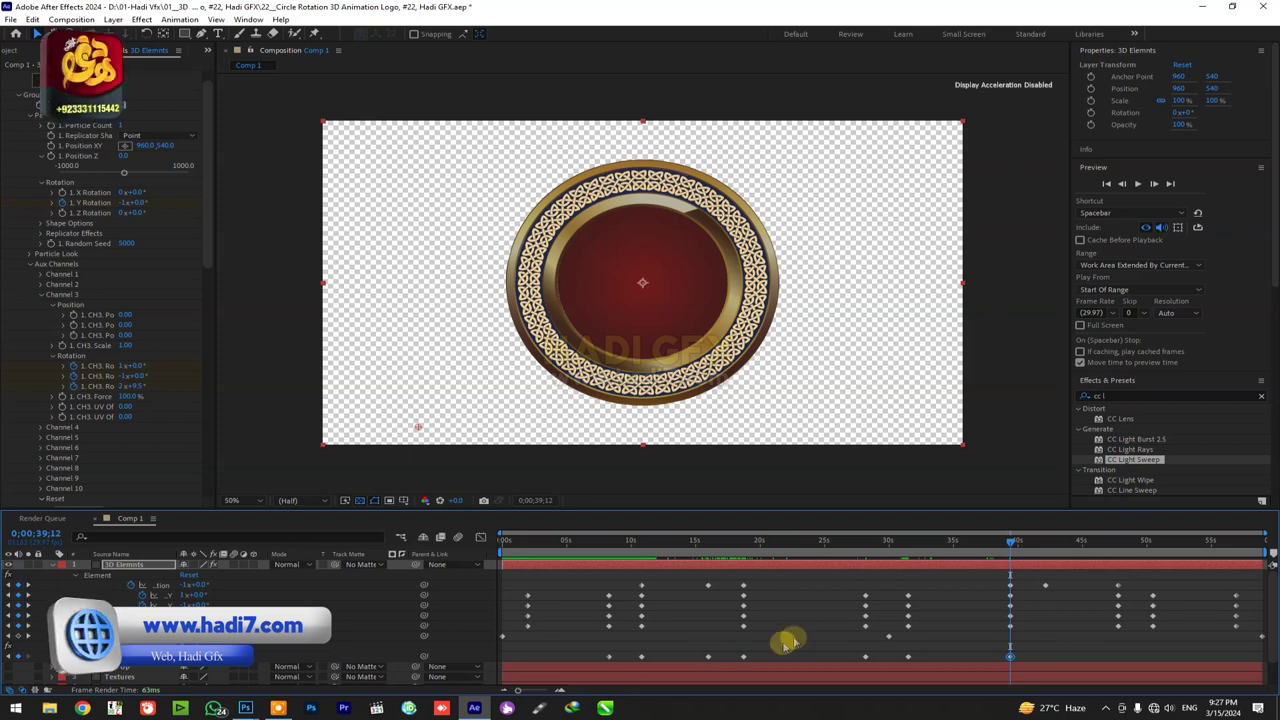
key(k)
key(ctrl+v)
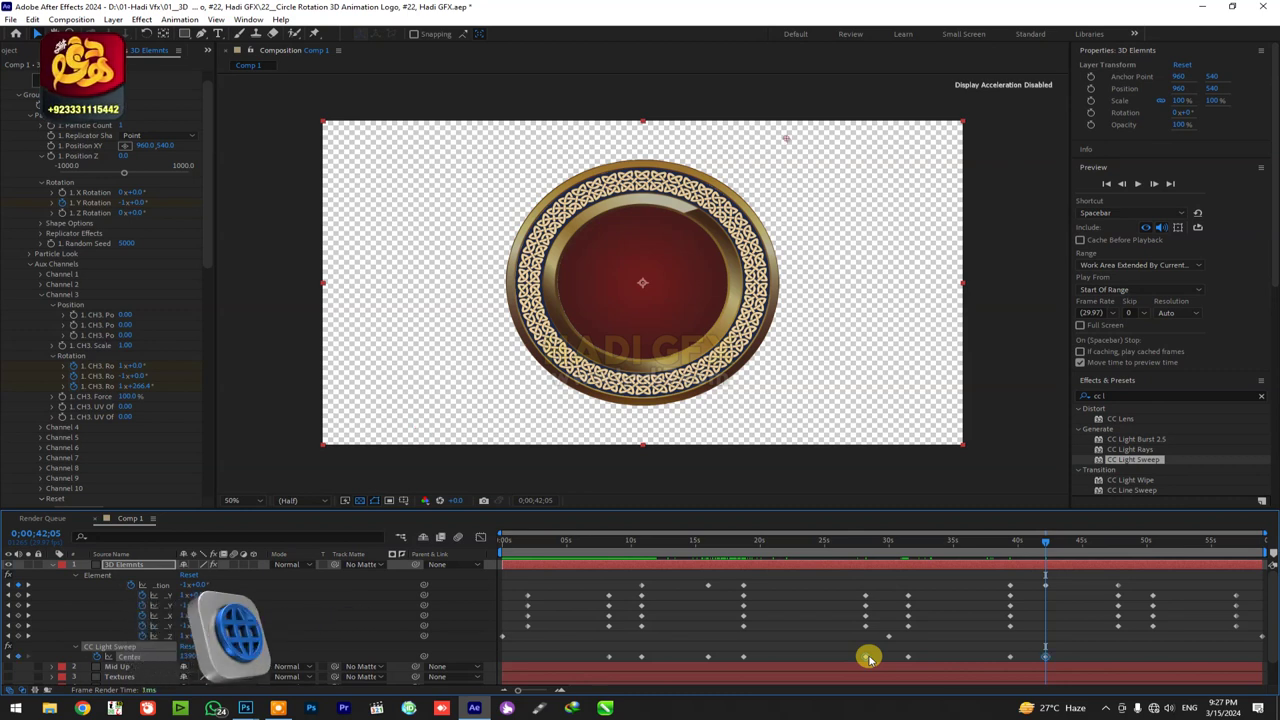
key(k)
key(ctrl+v)
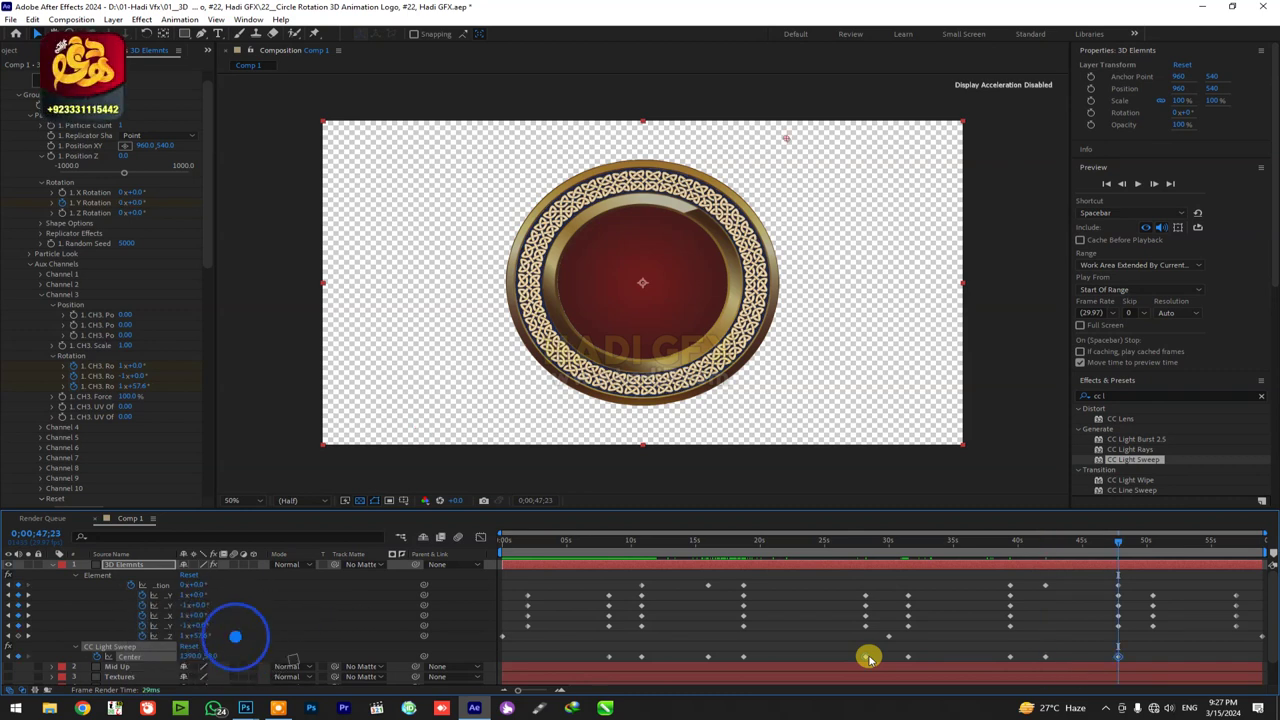
key(k)
click(1000, 656)
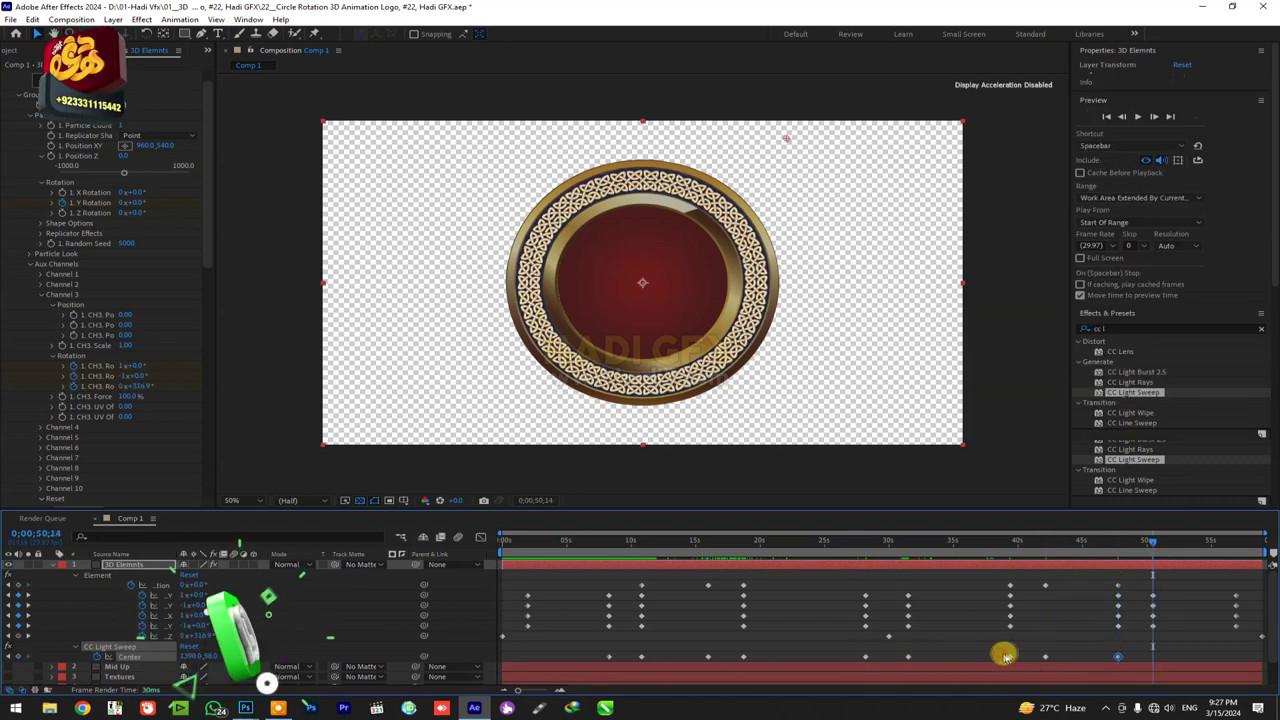
key(ctrl+v)
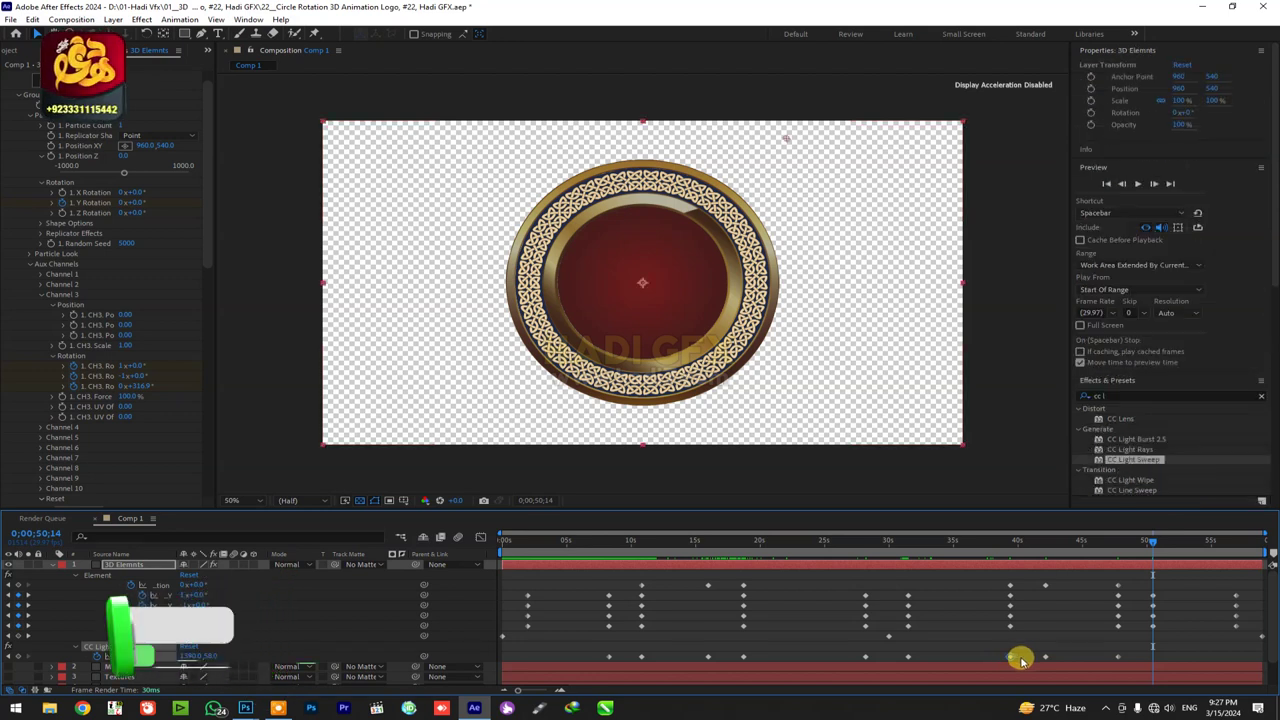
drag(571, 545, 515, 542)
key(space)
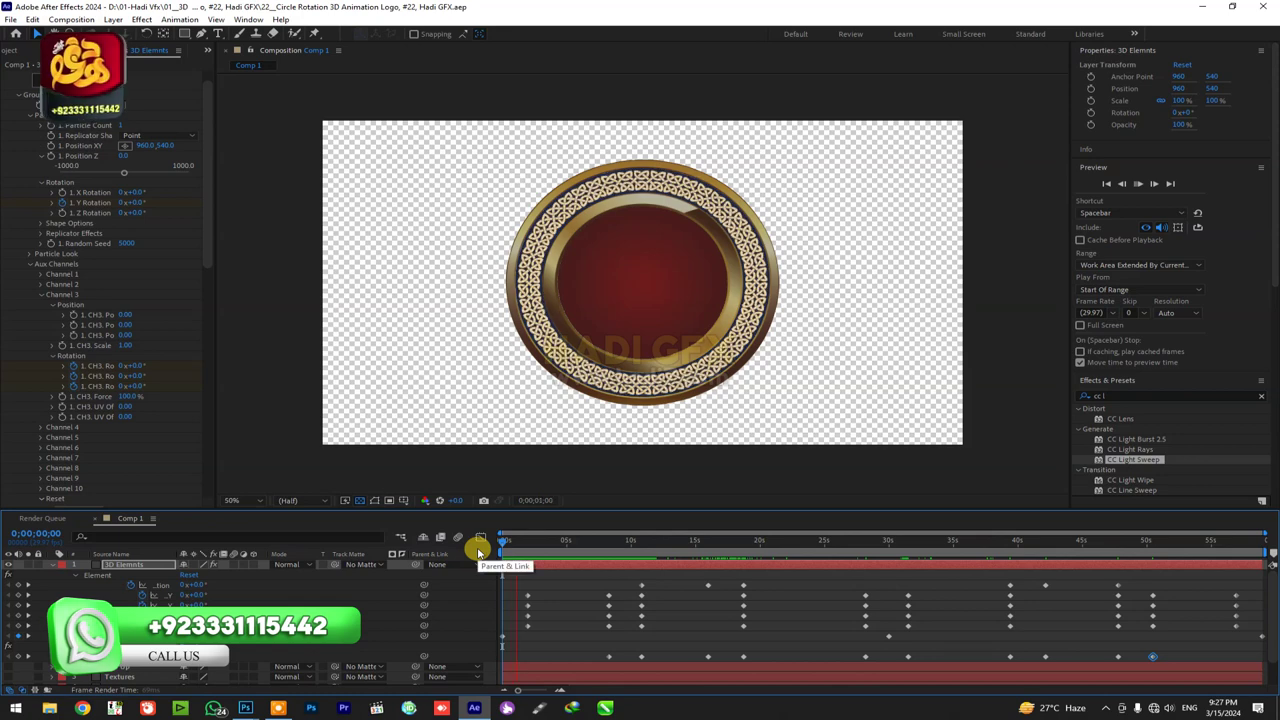